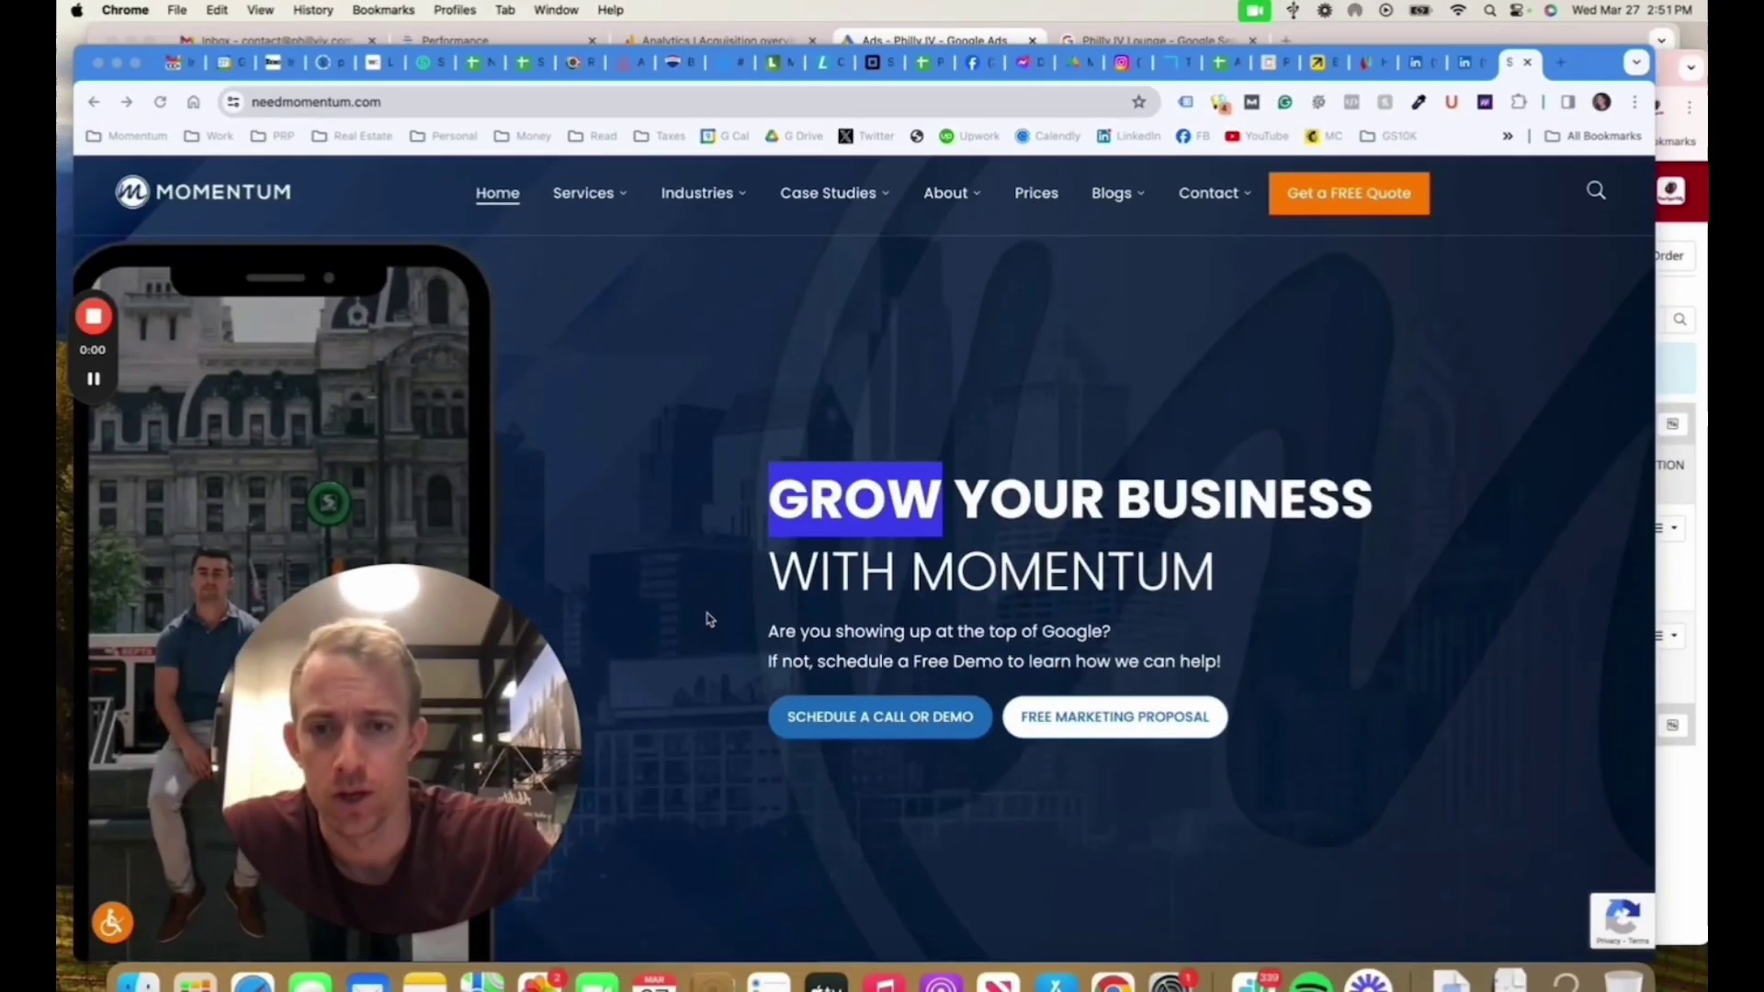
# Step: Switch to the LinkedIn company page tab, then to the Momentum Digital admin feed tab
pyautogui.click(1464, 62)
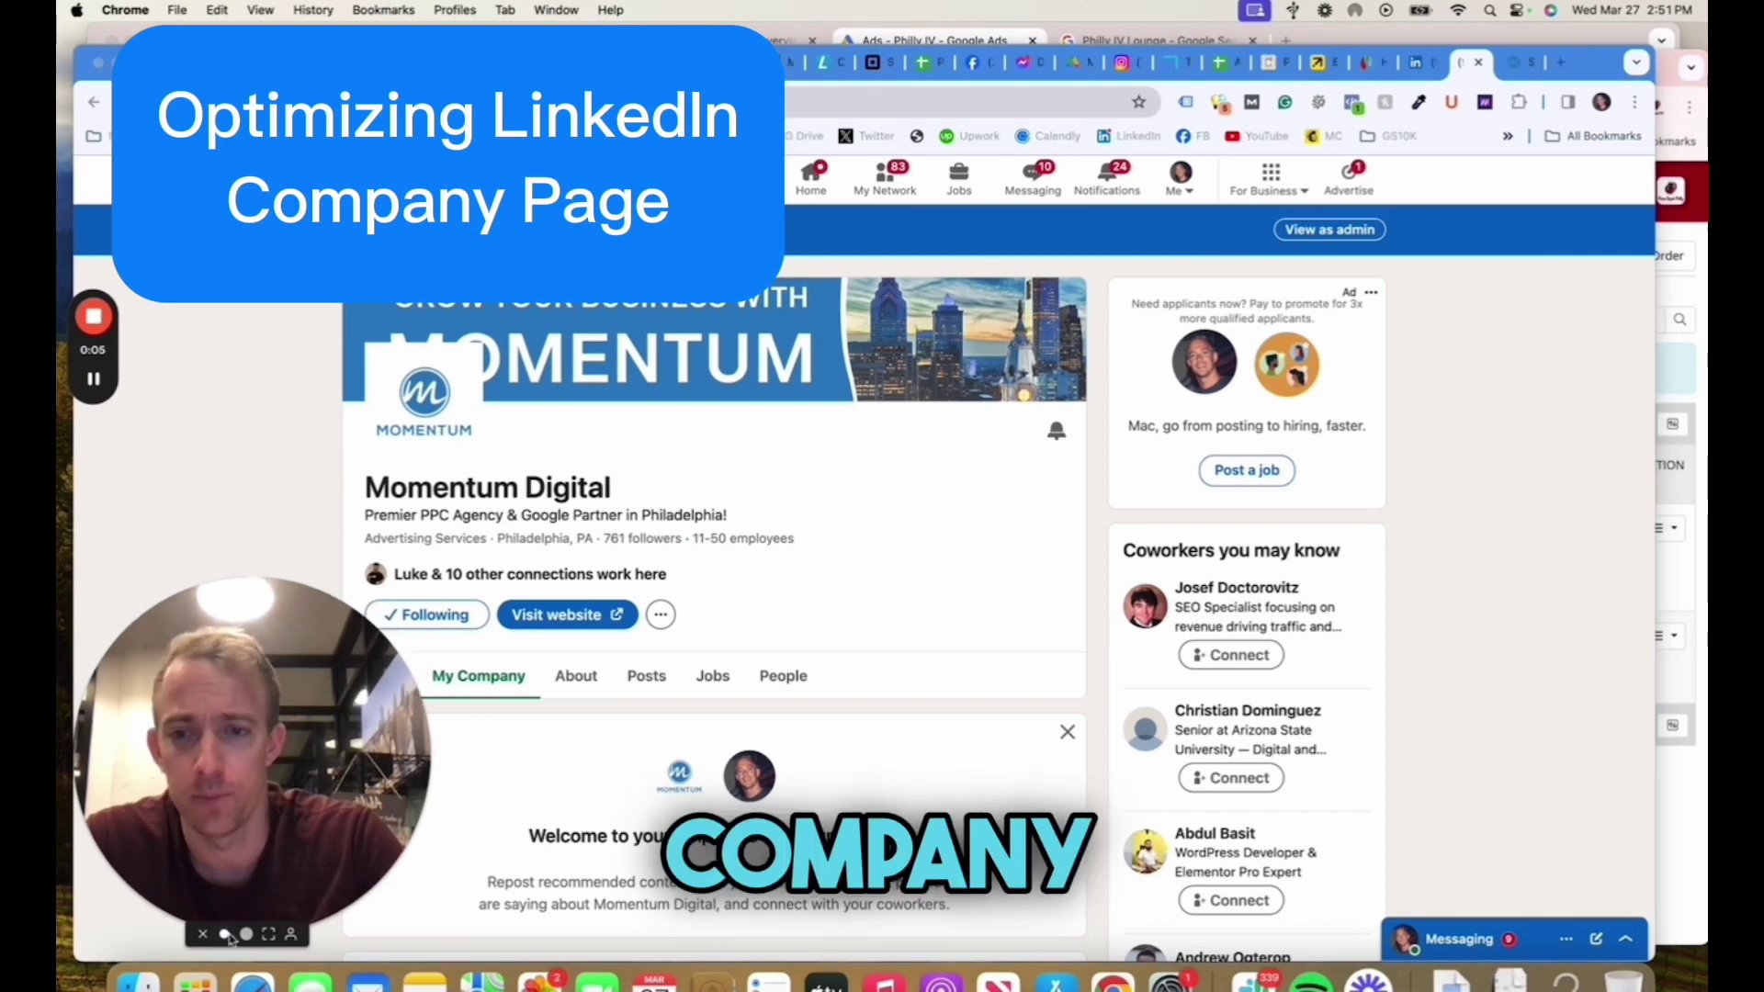
pyautogui.click(225, 935)
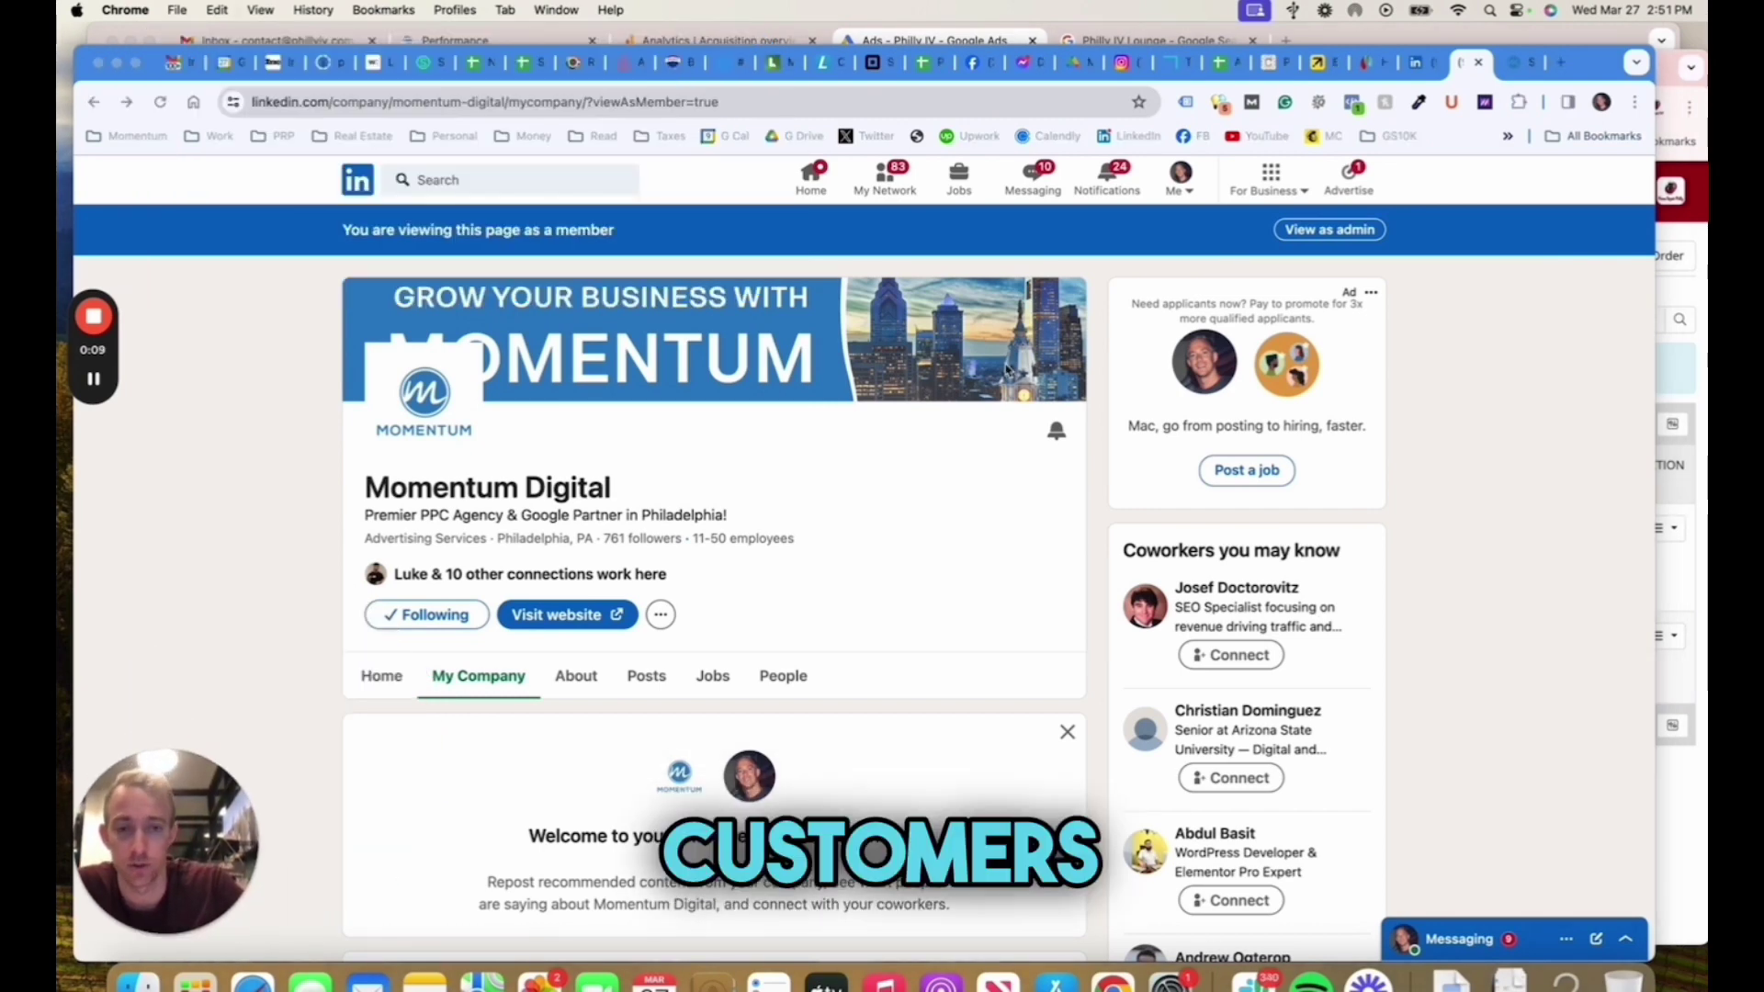
pyautogui.scroll(-1, 1006, 368)
pyautogui.scroll(1, 1006, 368)
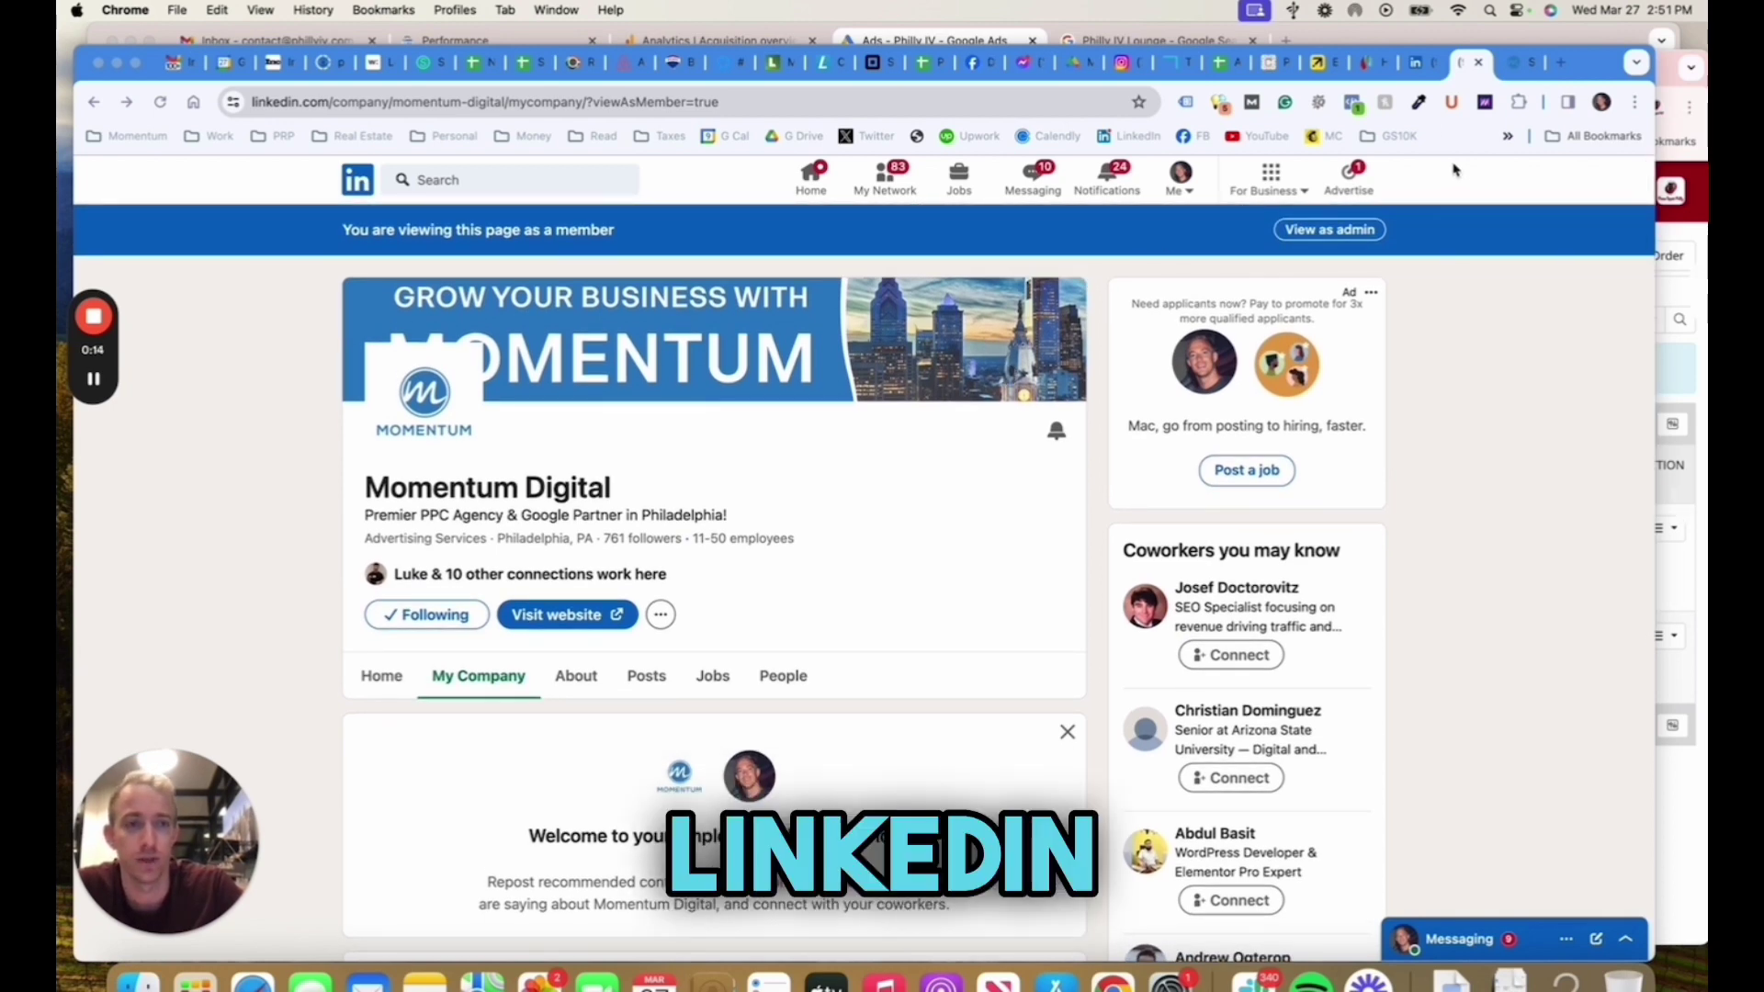
pyautogui.click(1419, 69)
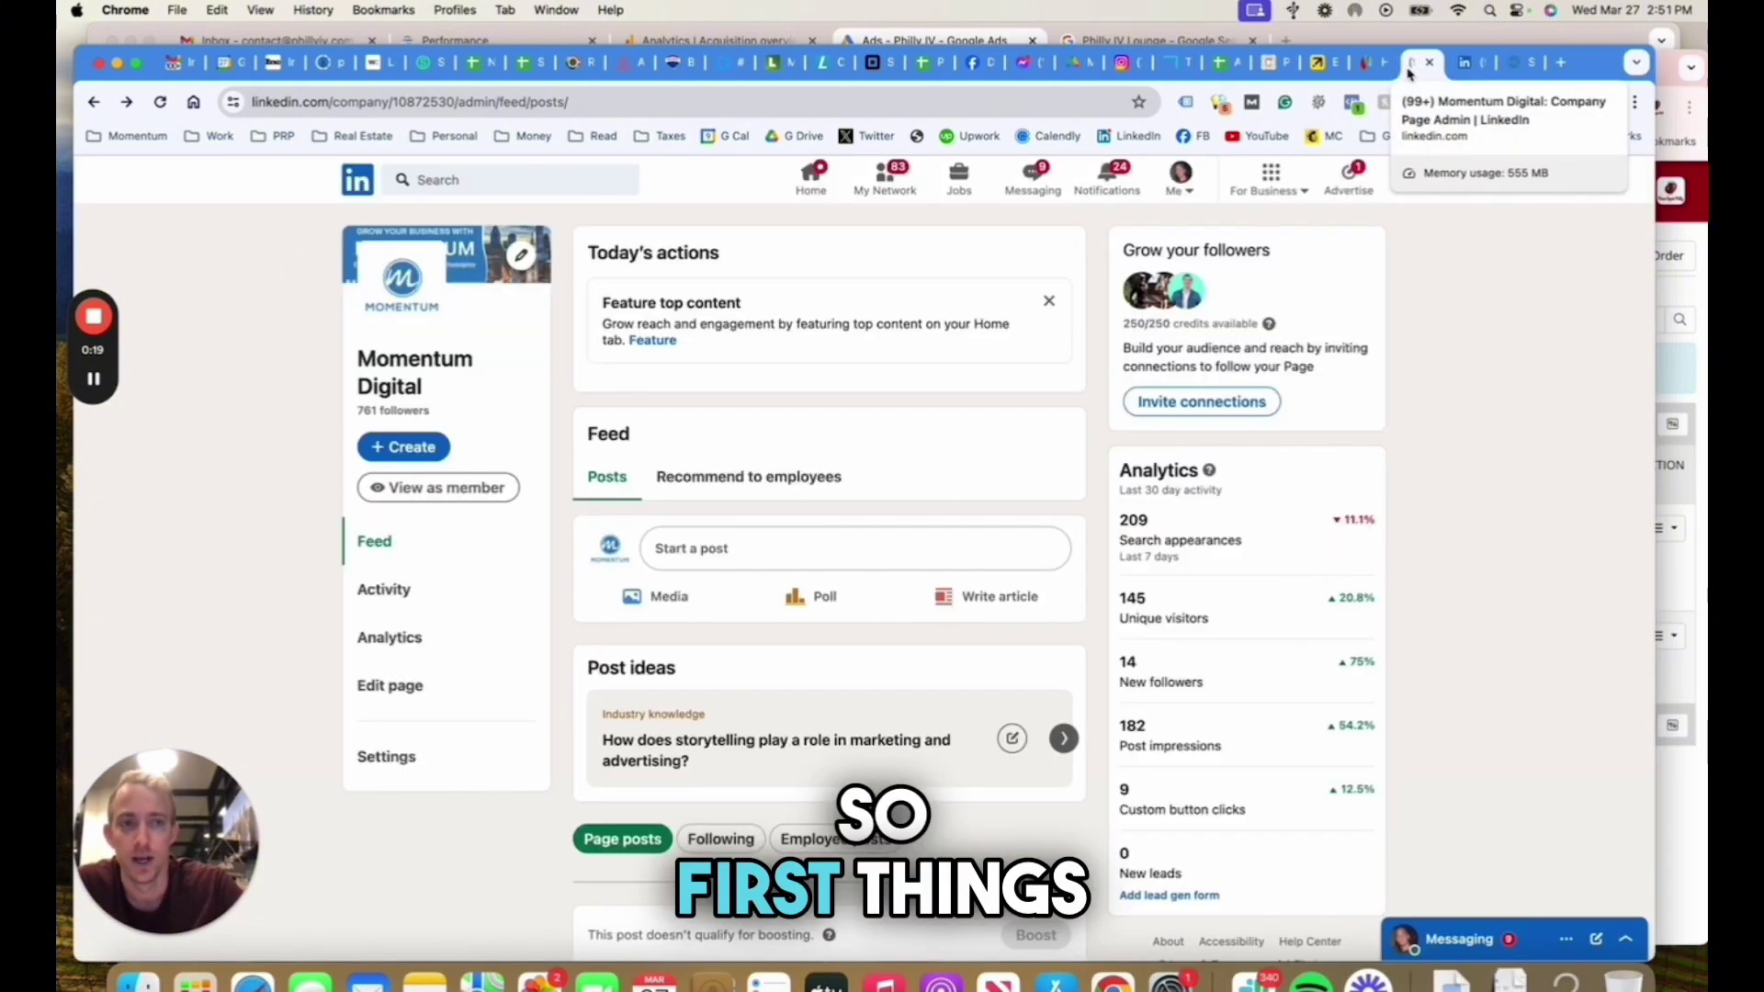
# Step: Browse the For Business and Me menus, returning to For Business to find Create a Company Page
pyautogui.click(1275, 190)
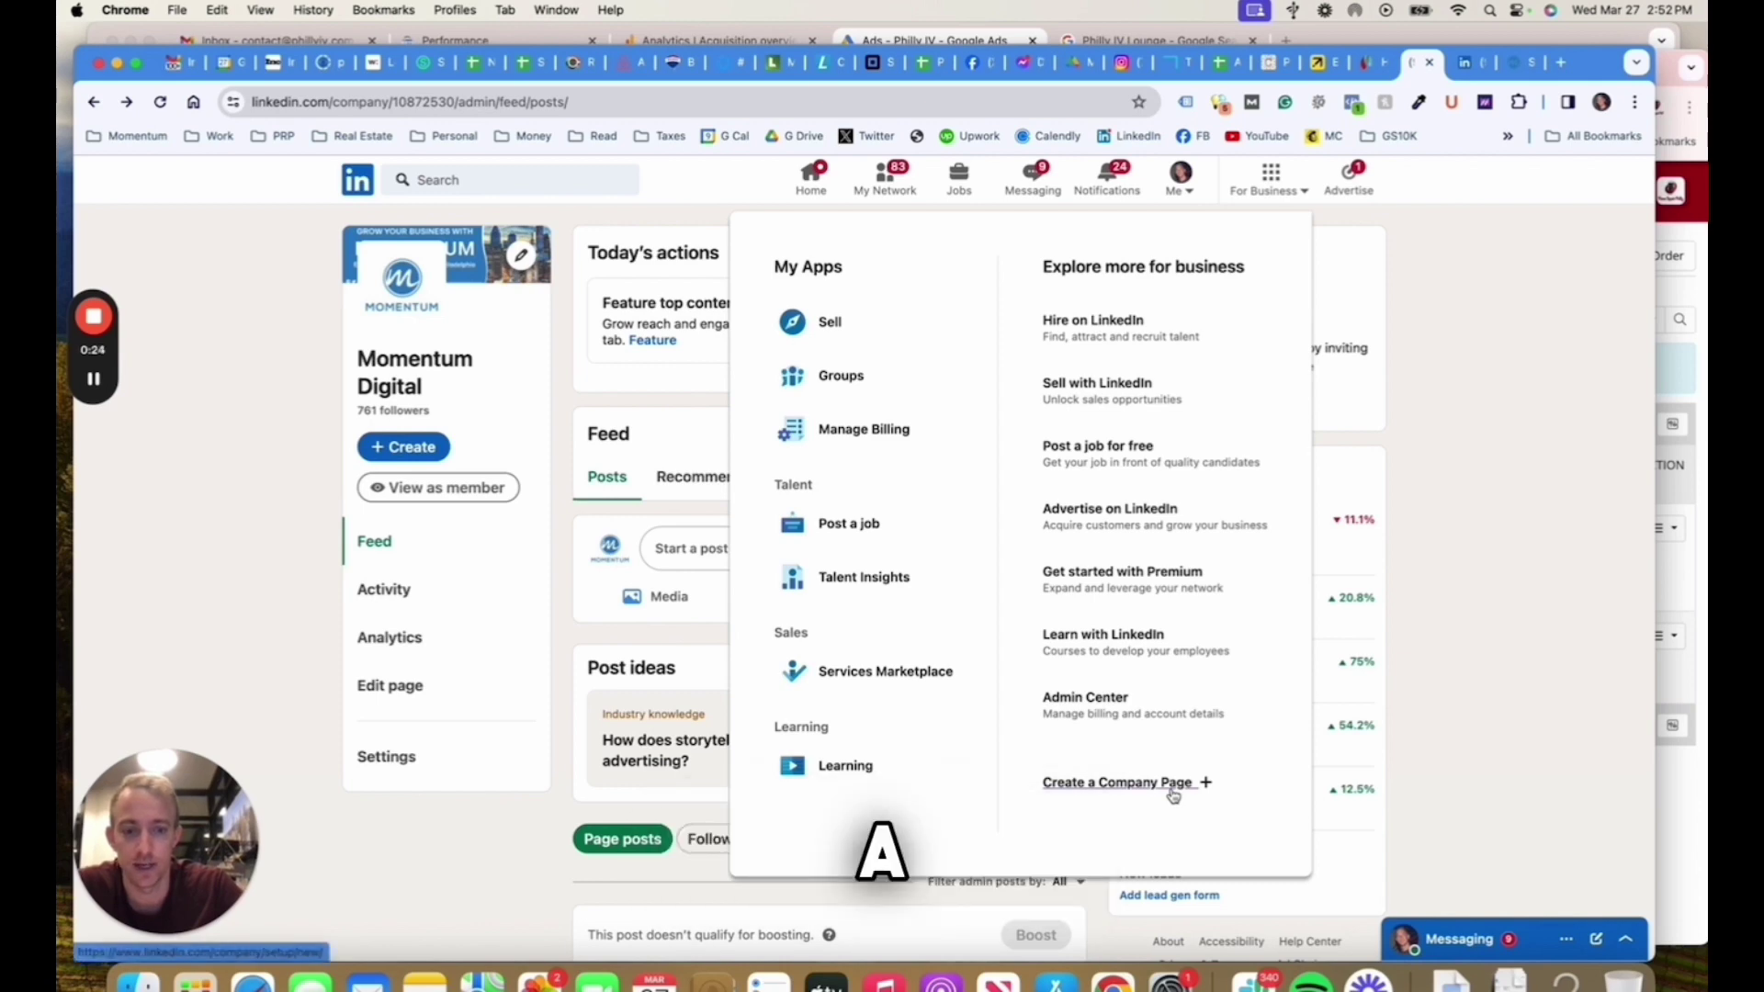
pyautogui.click(1531, 292)
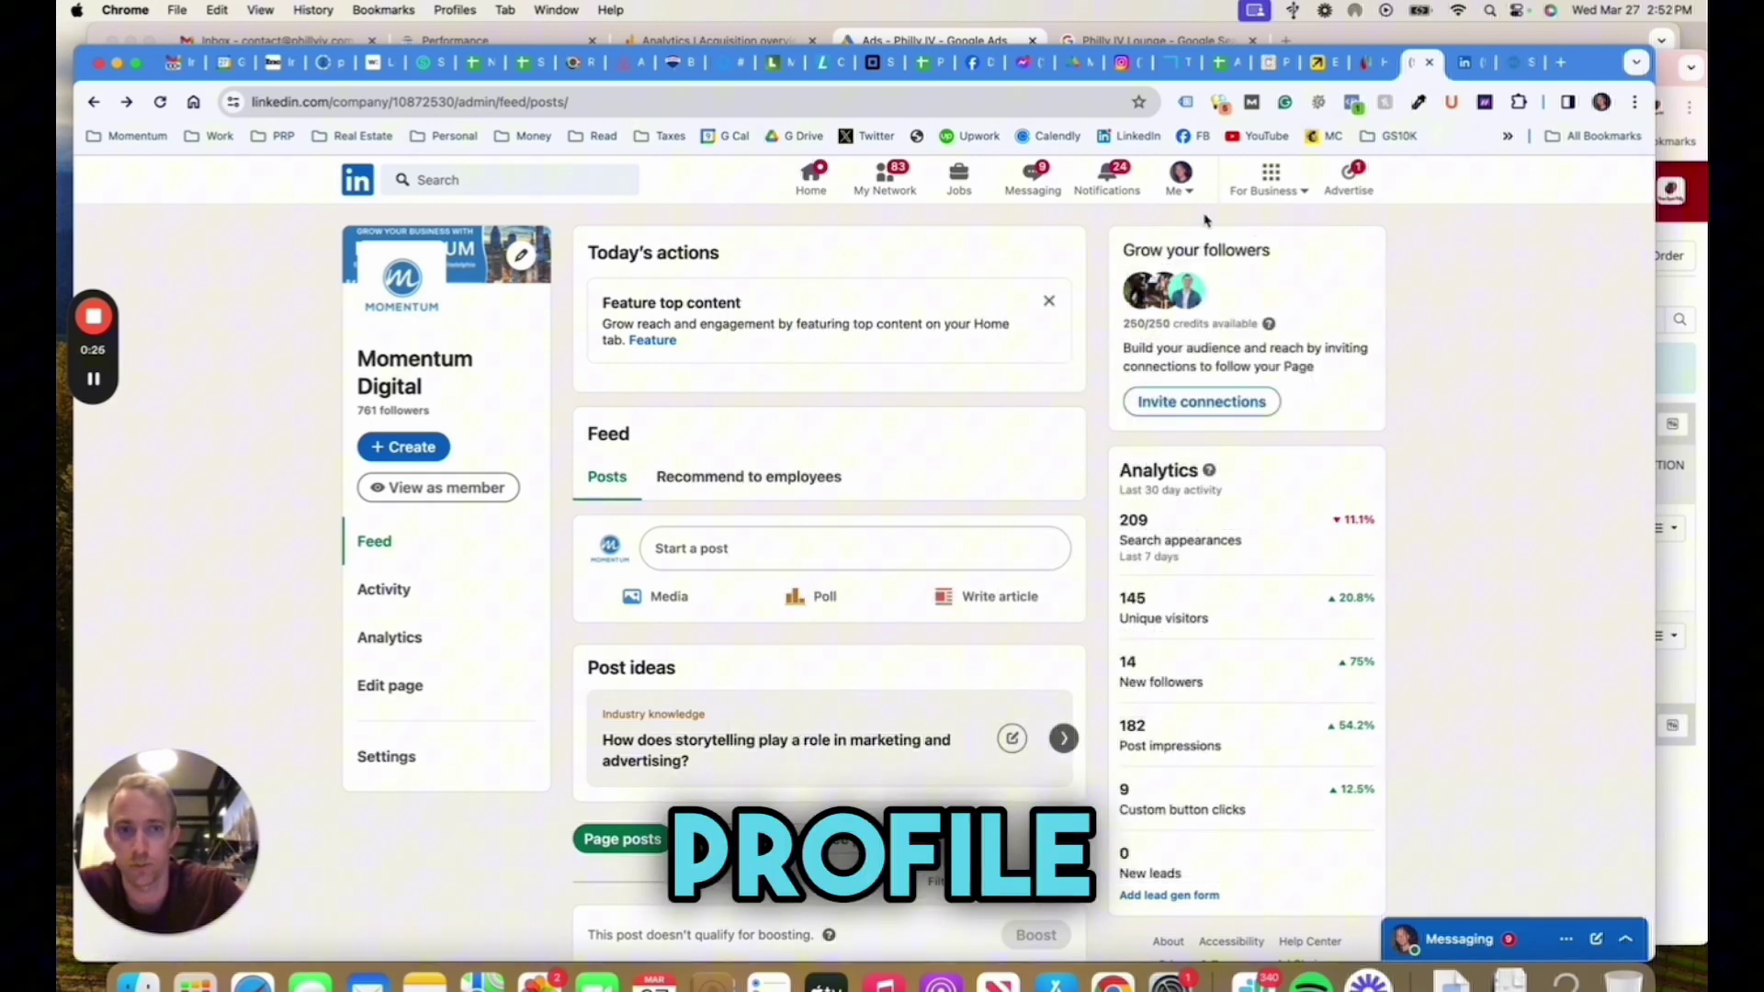
pyautogui.click(1183, 190)
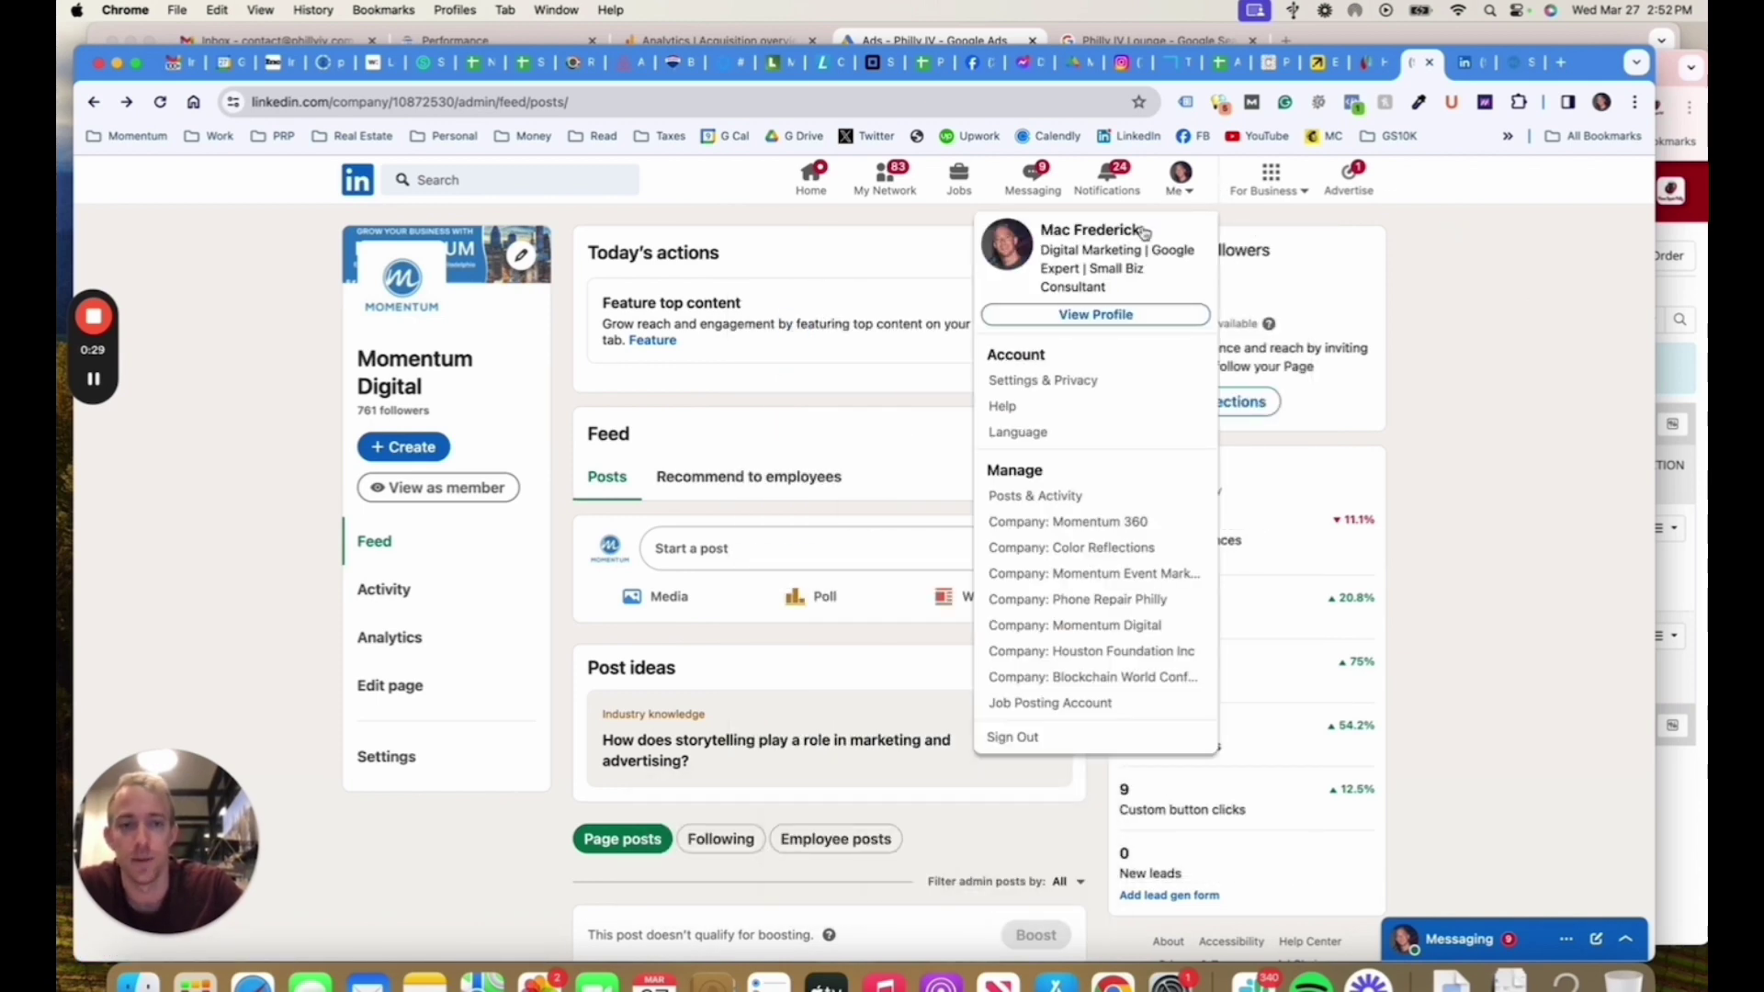
pyautogui.click(1265, 193)
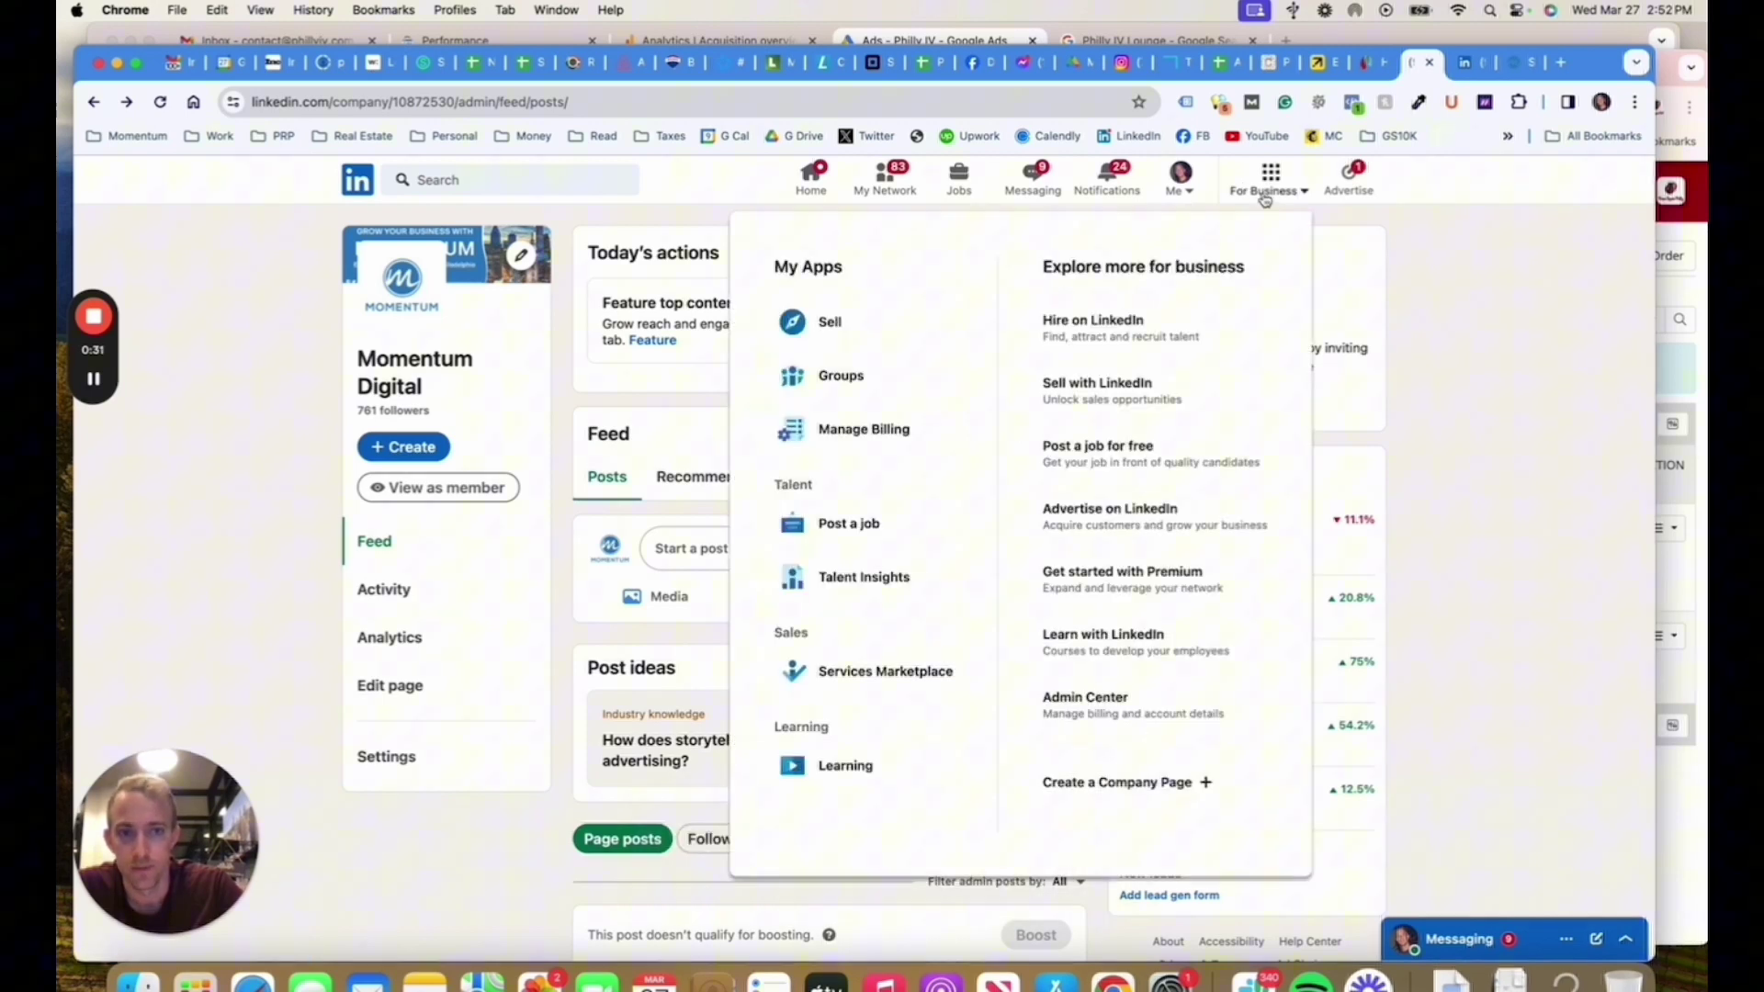
# Step: Preview the Company page creation form, go back, and open the Me menu's managed pages list
pyautogui.click(1125, 790)
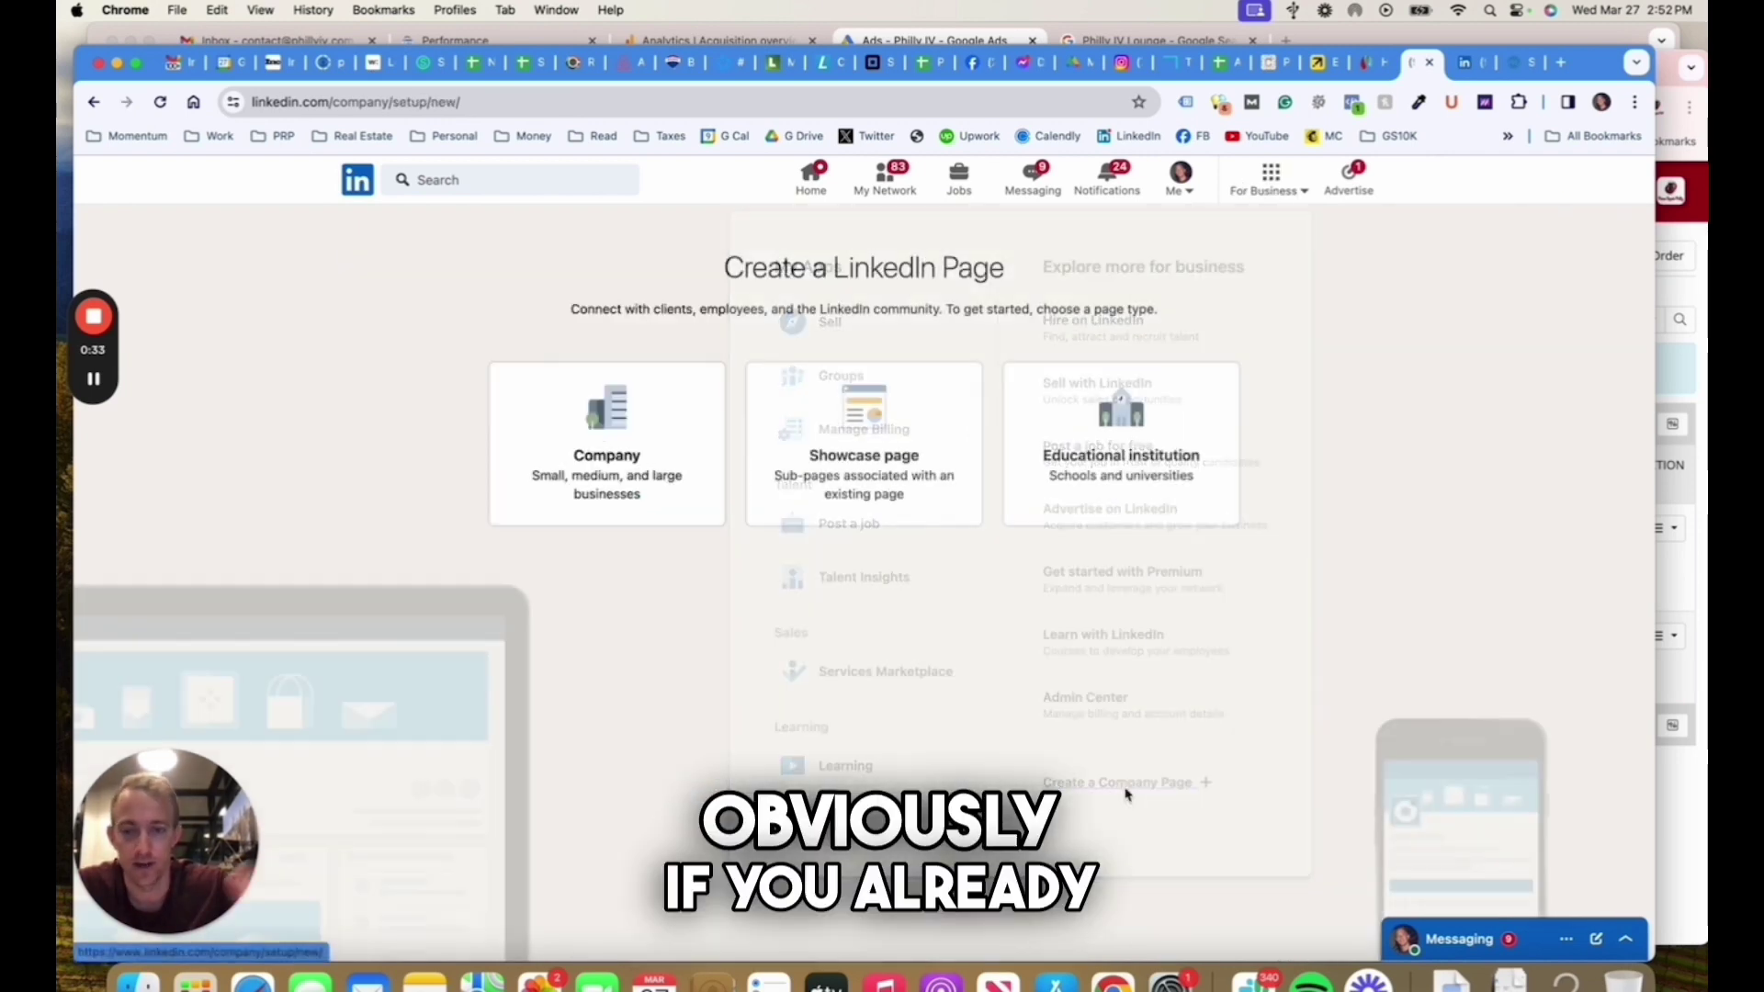
pyautogui.scroll(-2, 972, 703)
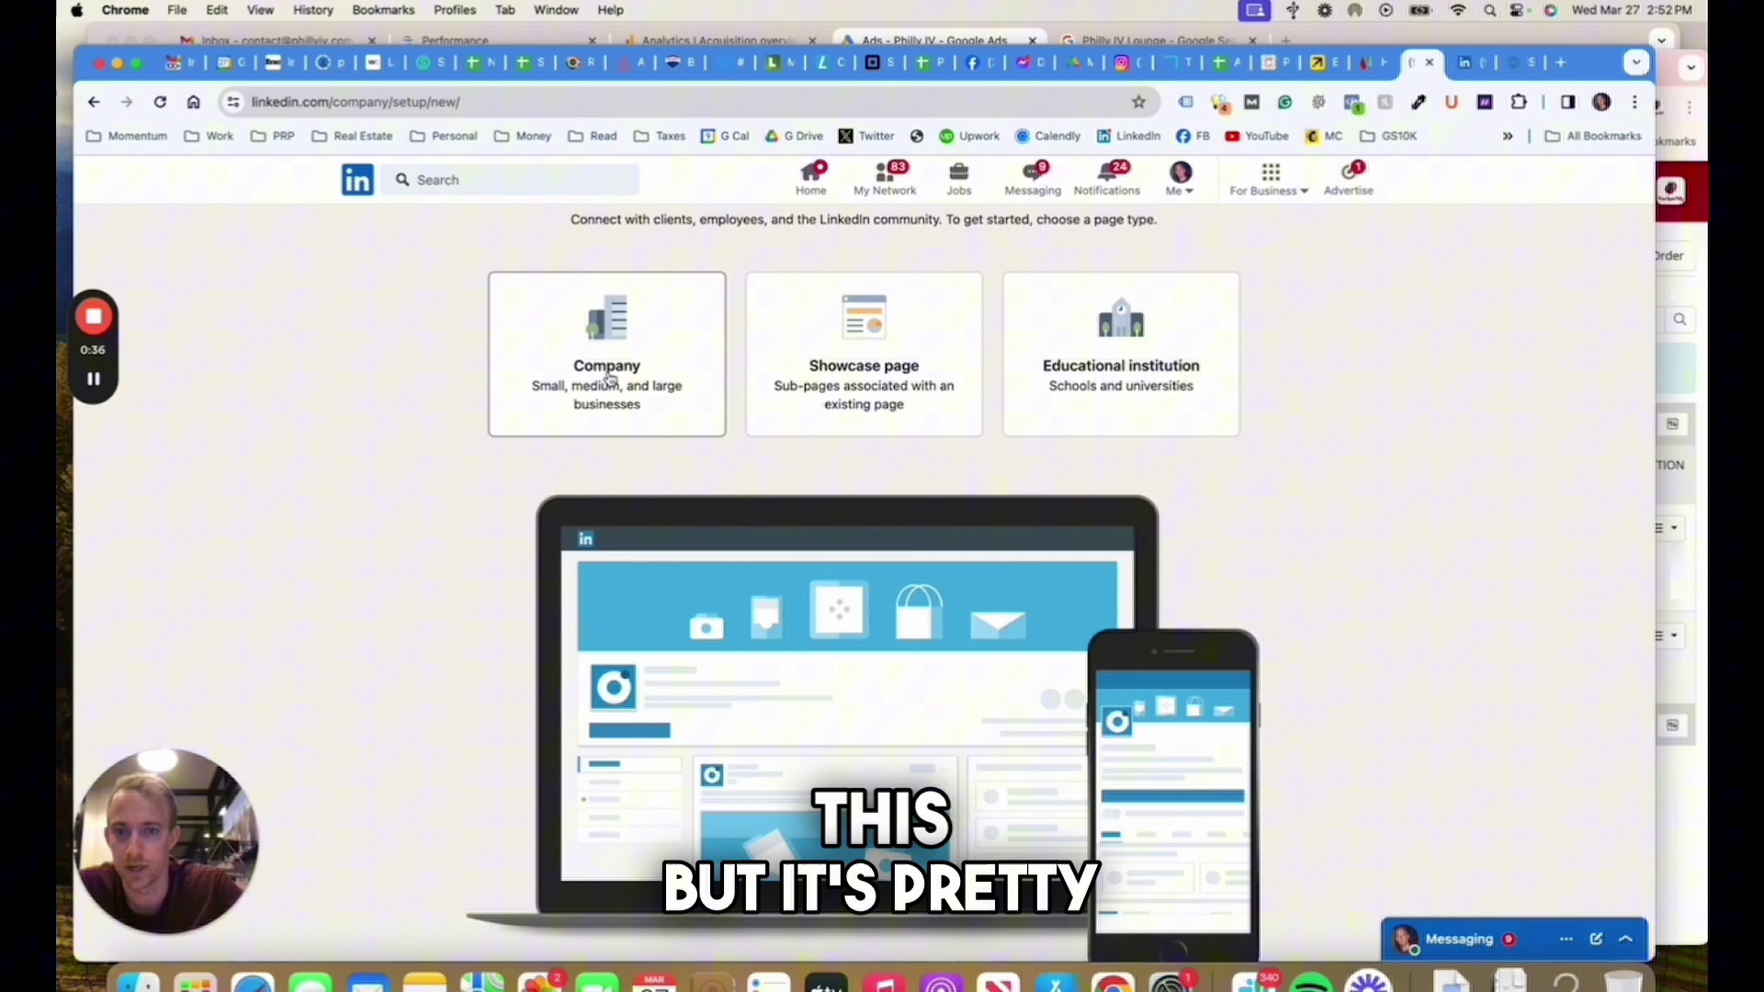
pyautogui.click(706, 413)
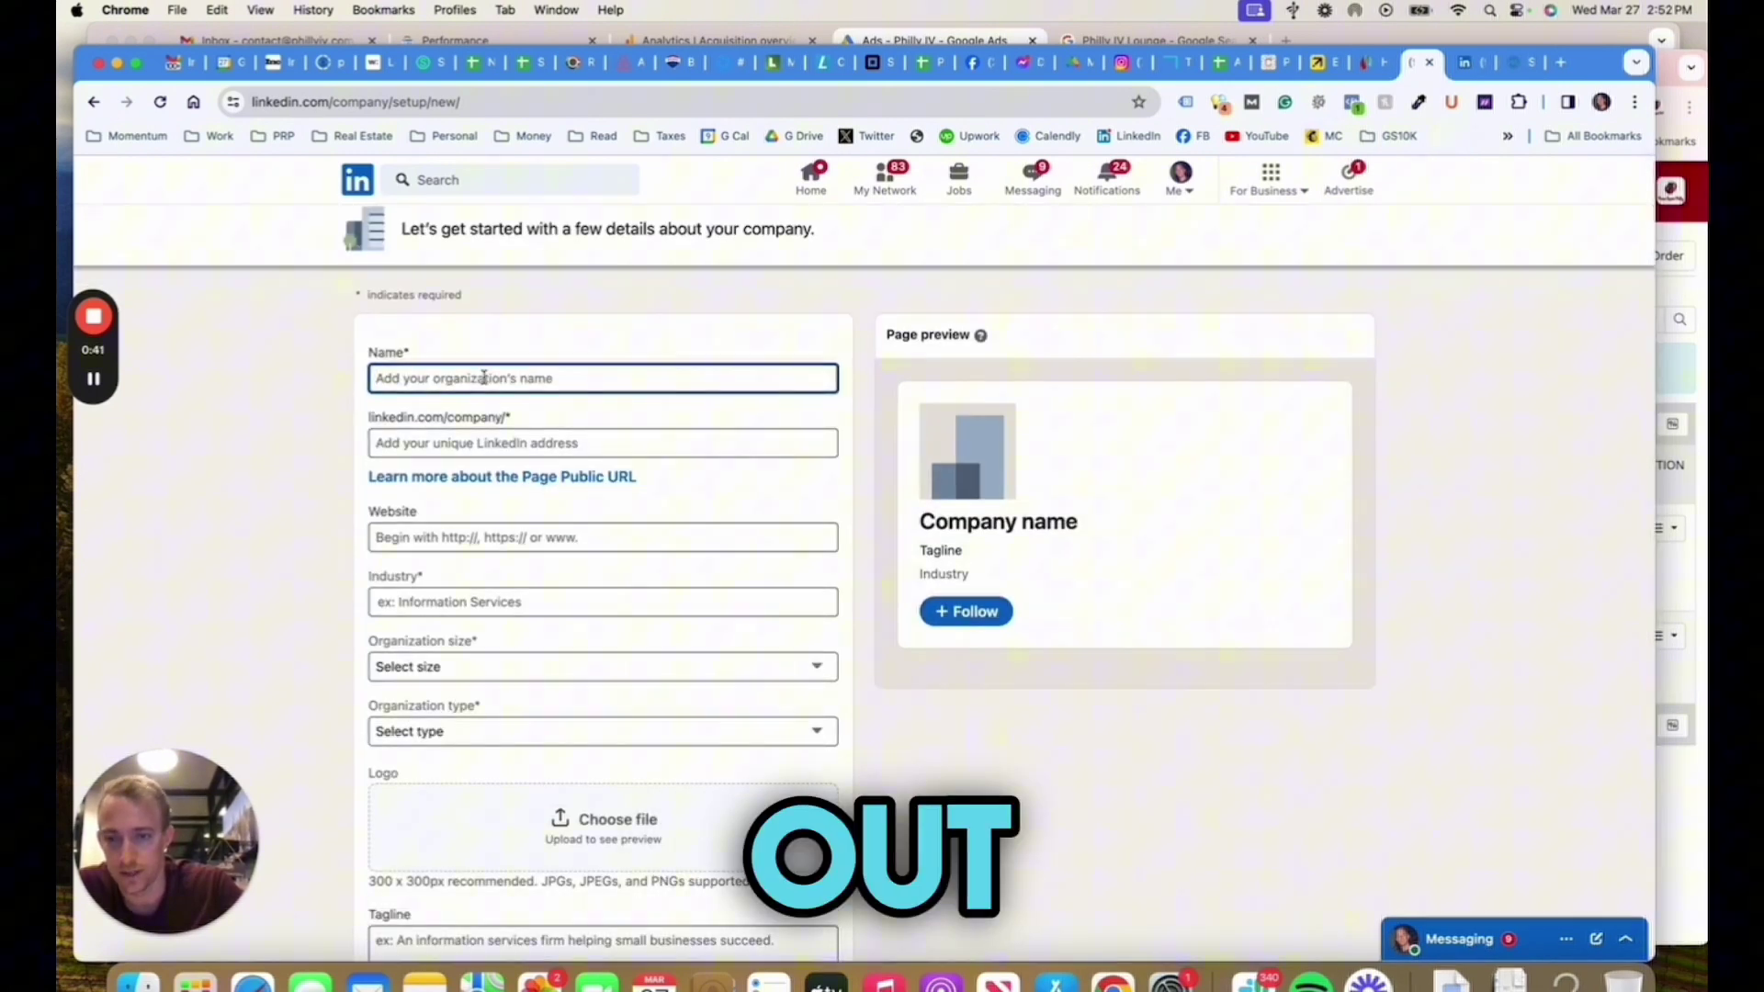
pyautogui.scroll(-2, 484, 377)
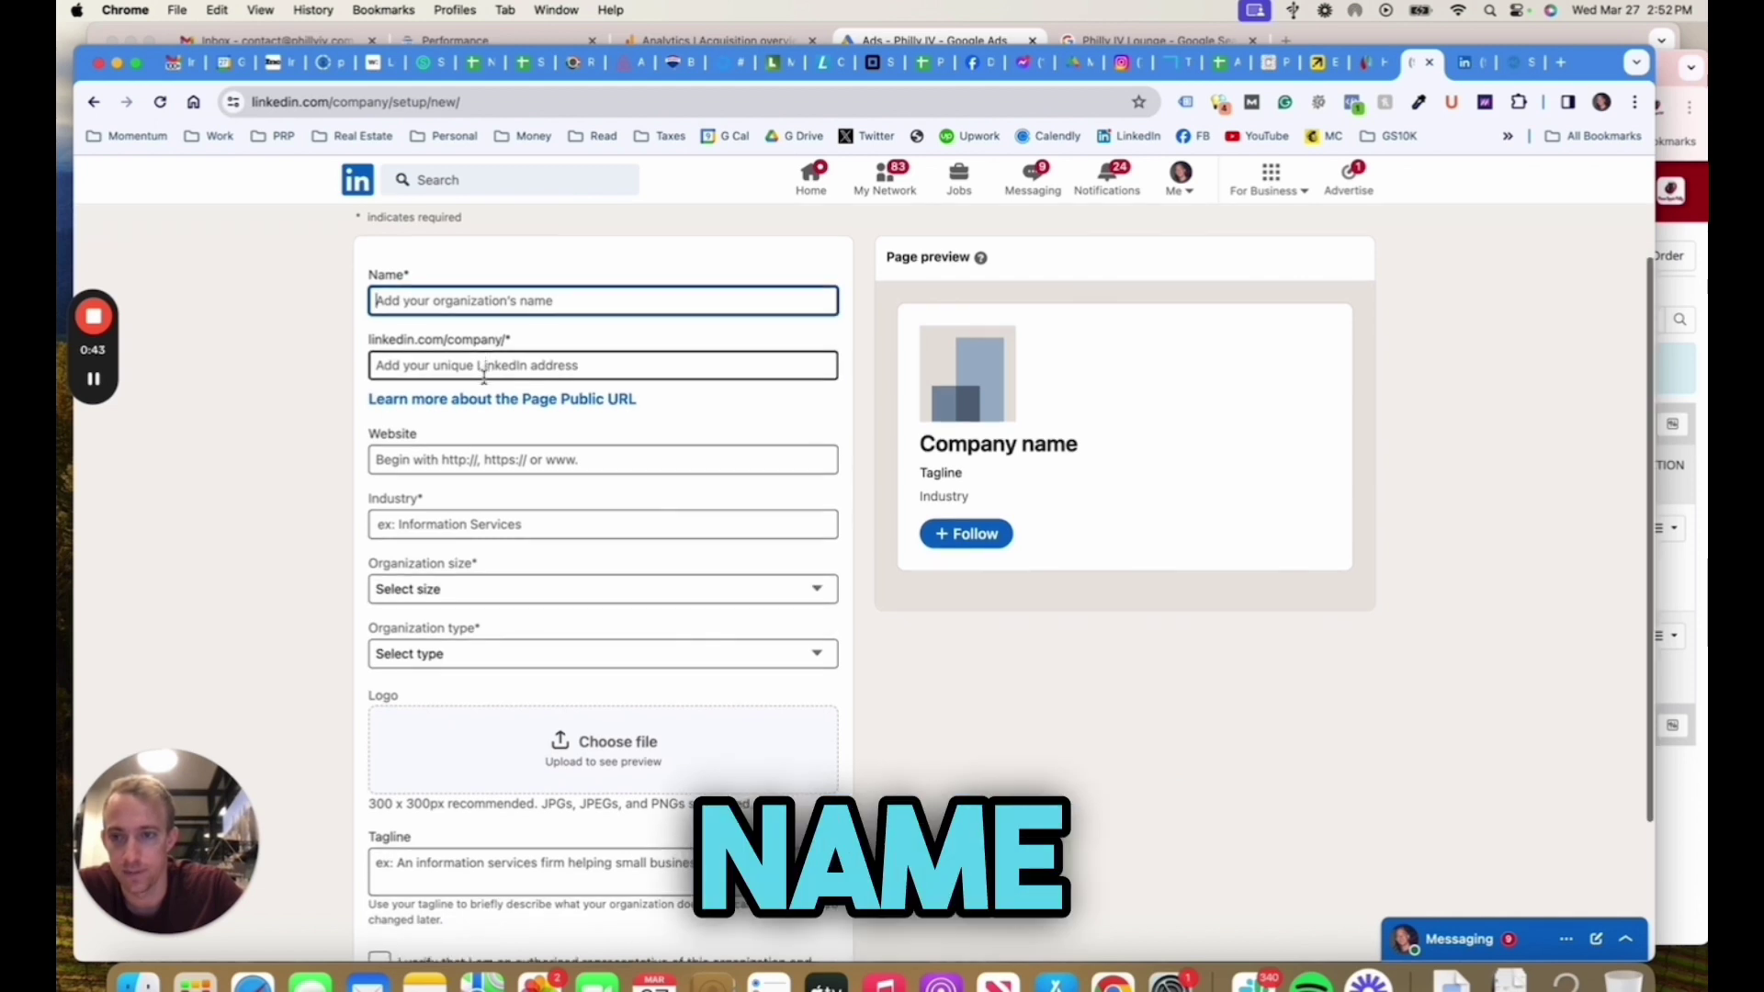
pyautogui.scroll(-3, 485, 377)
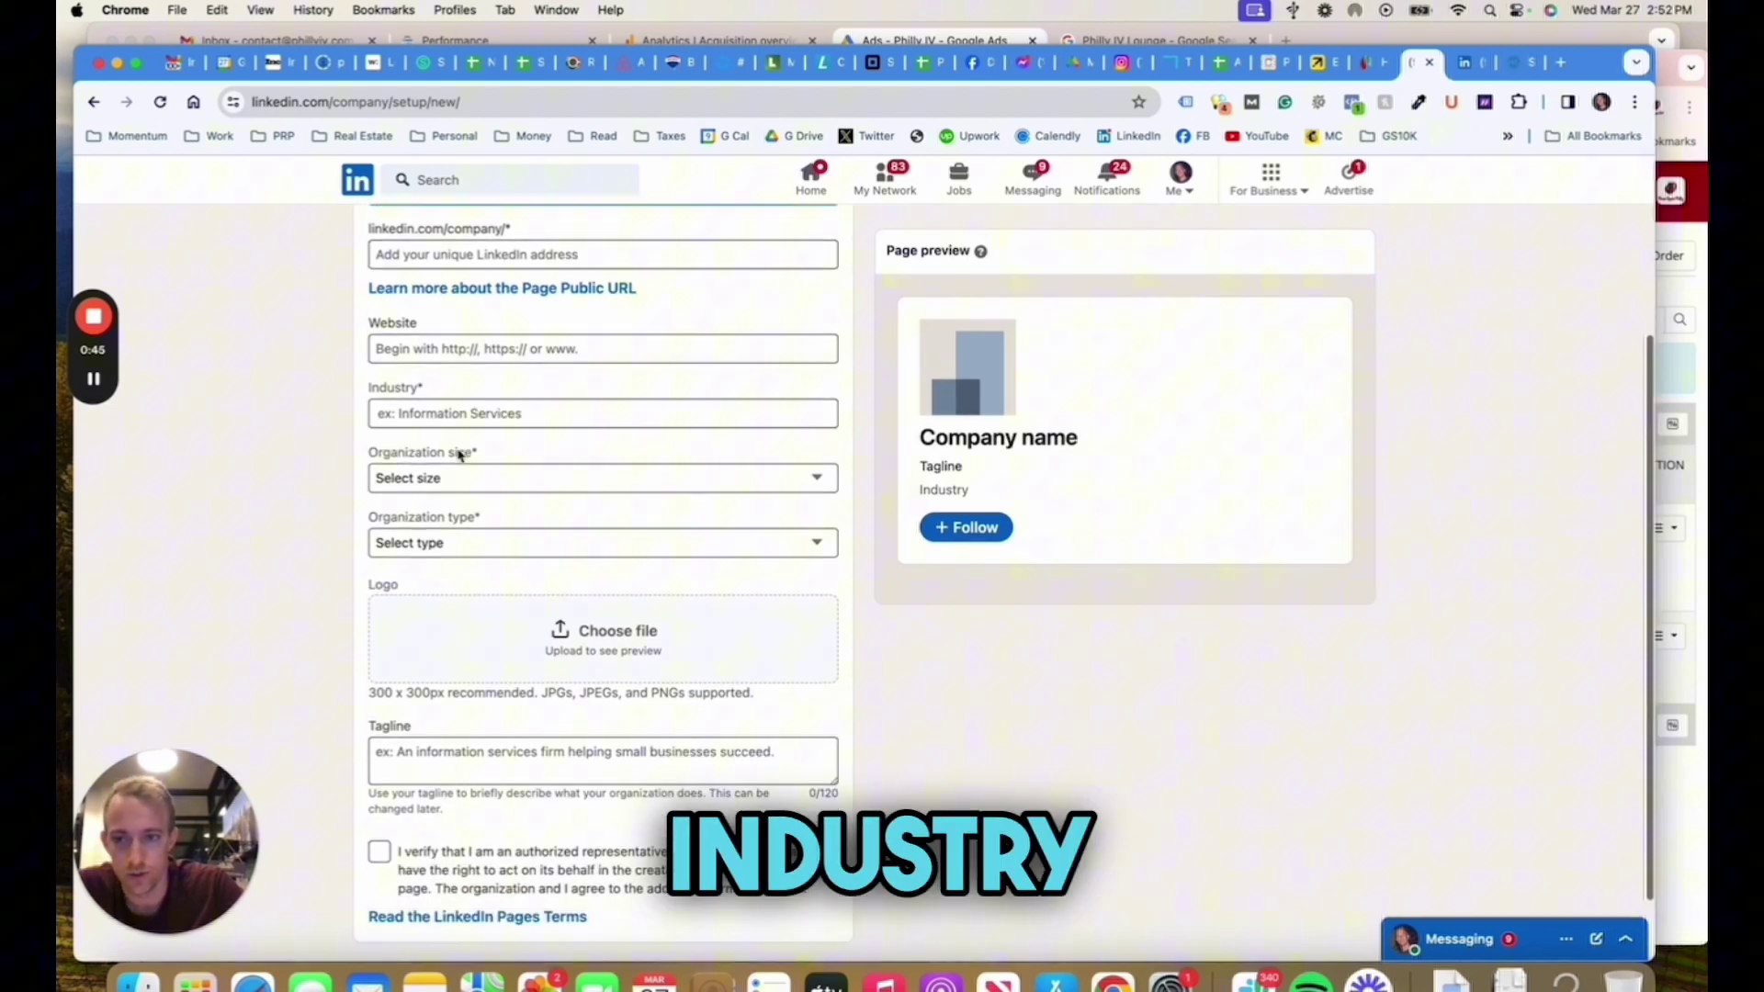
pyautogui.scroll(-1, 461, 462)
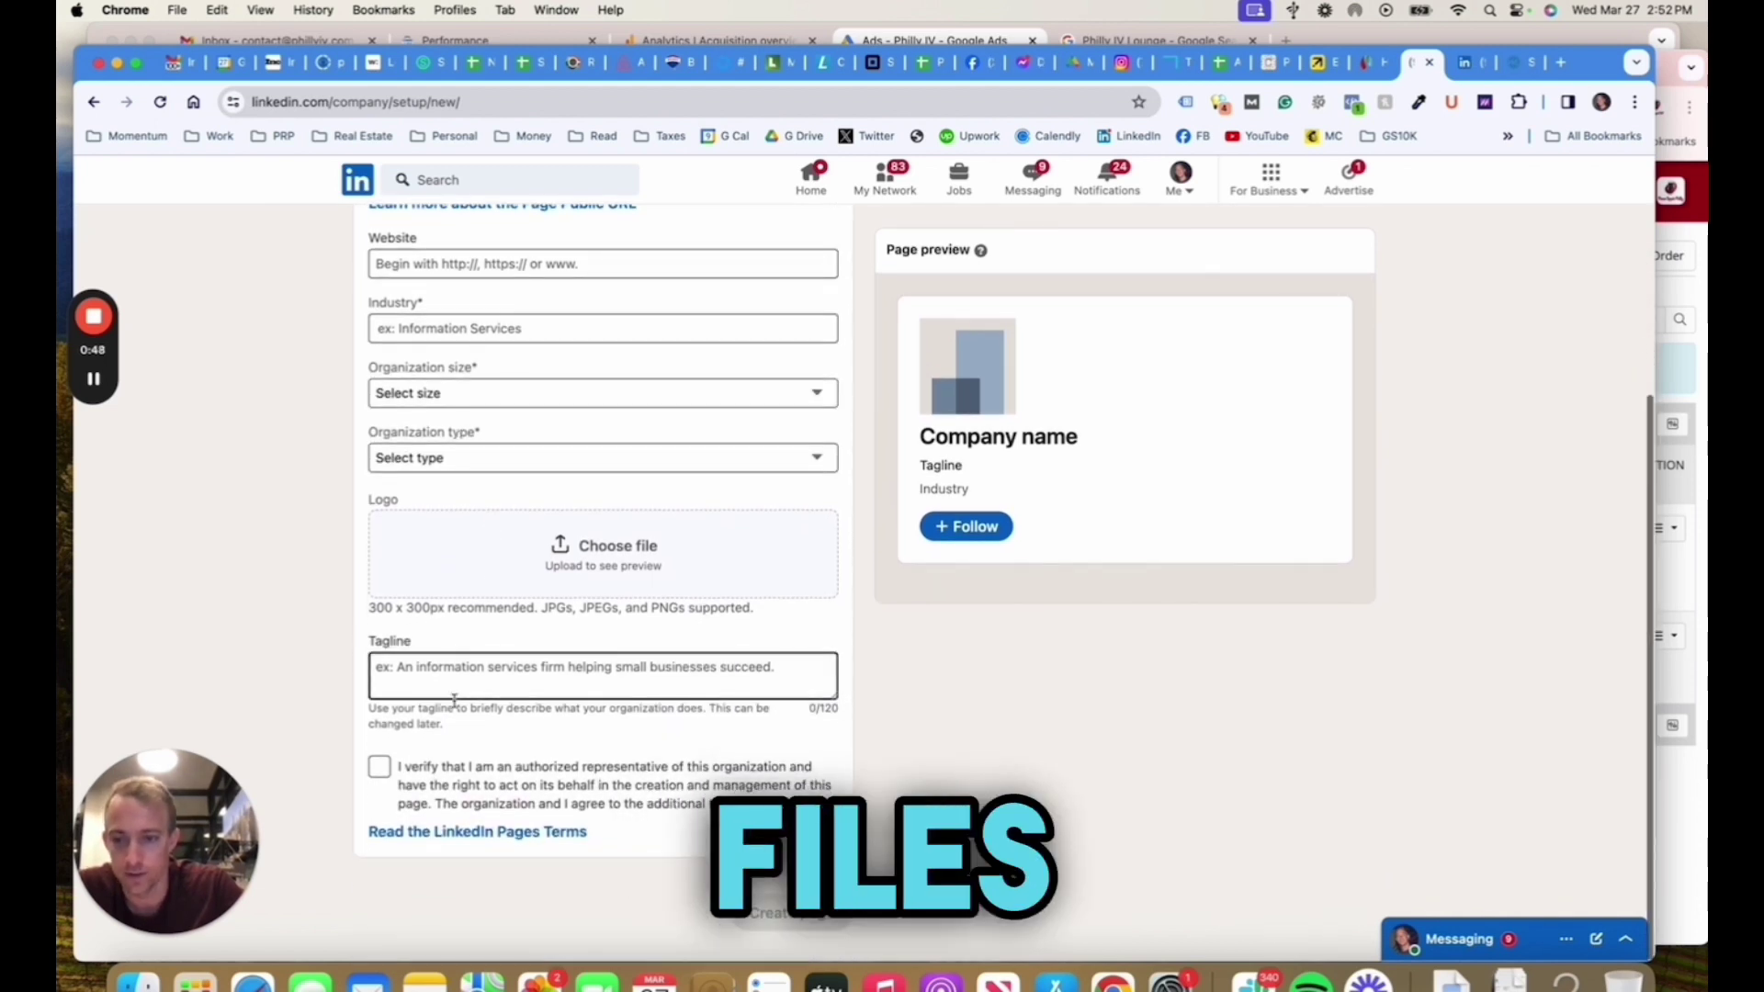
pyautogui.scroll(7, 651, 573)
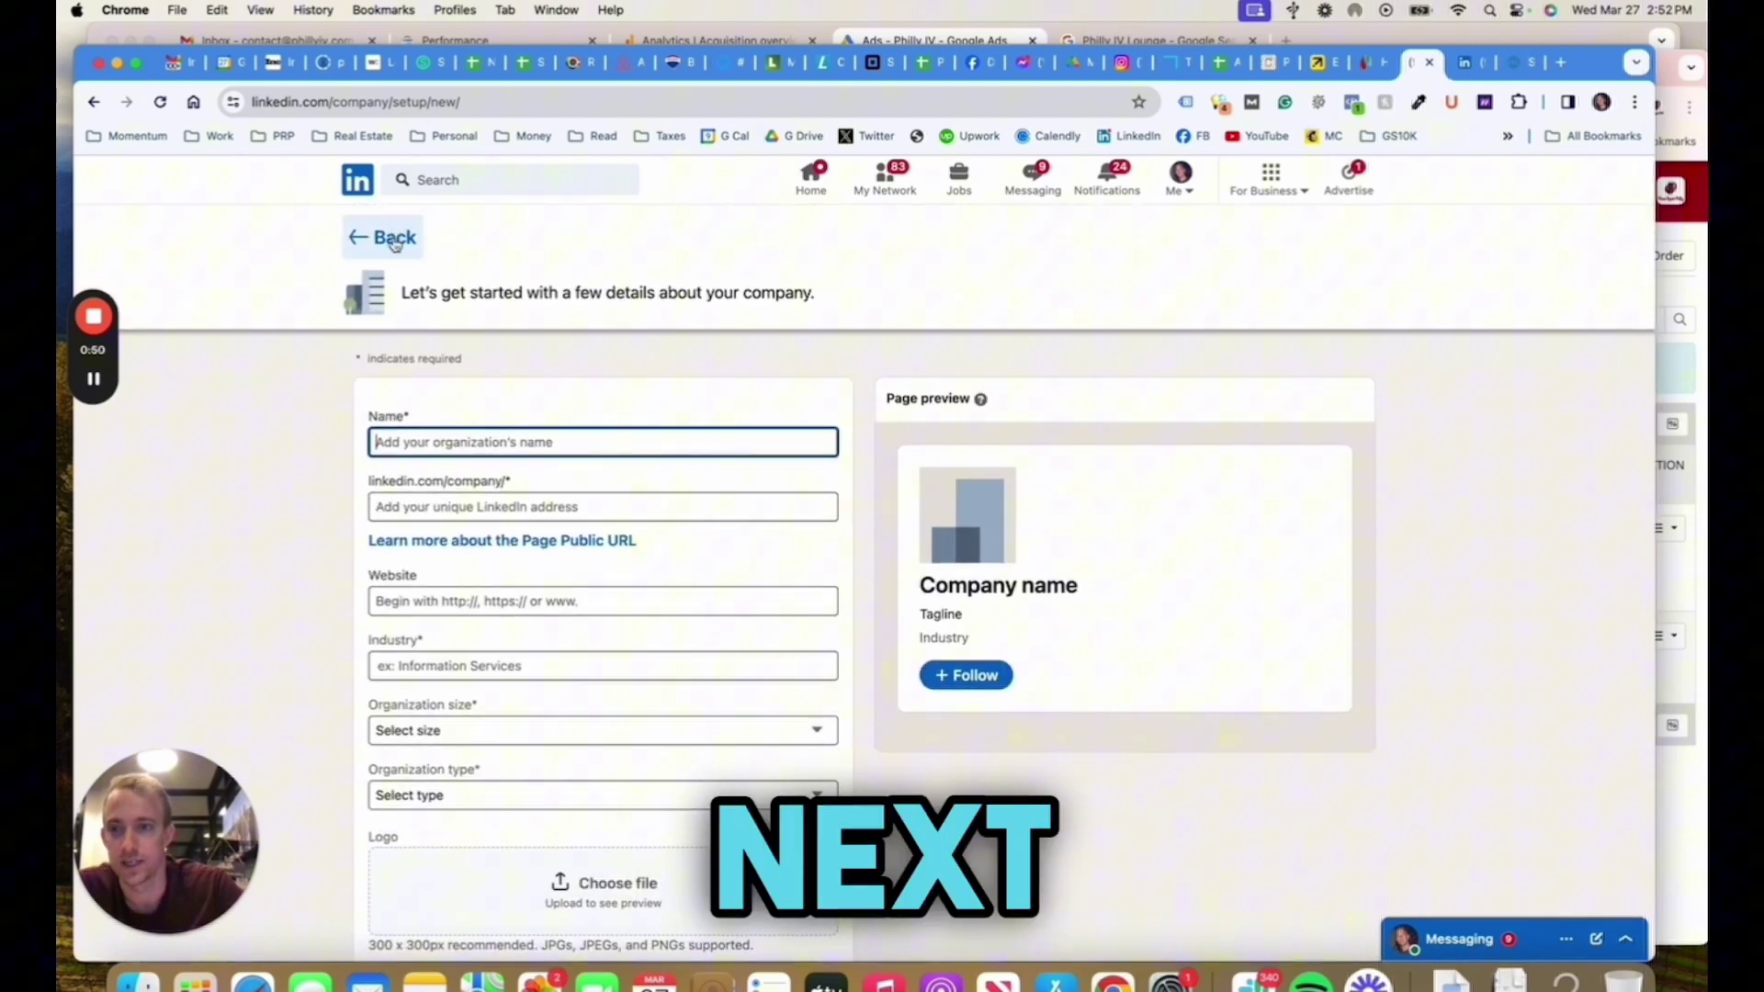
pyautogui.click(393, 238)
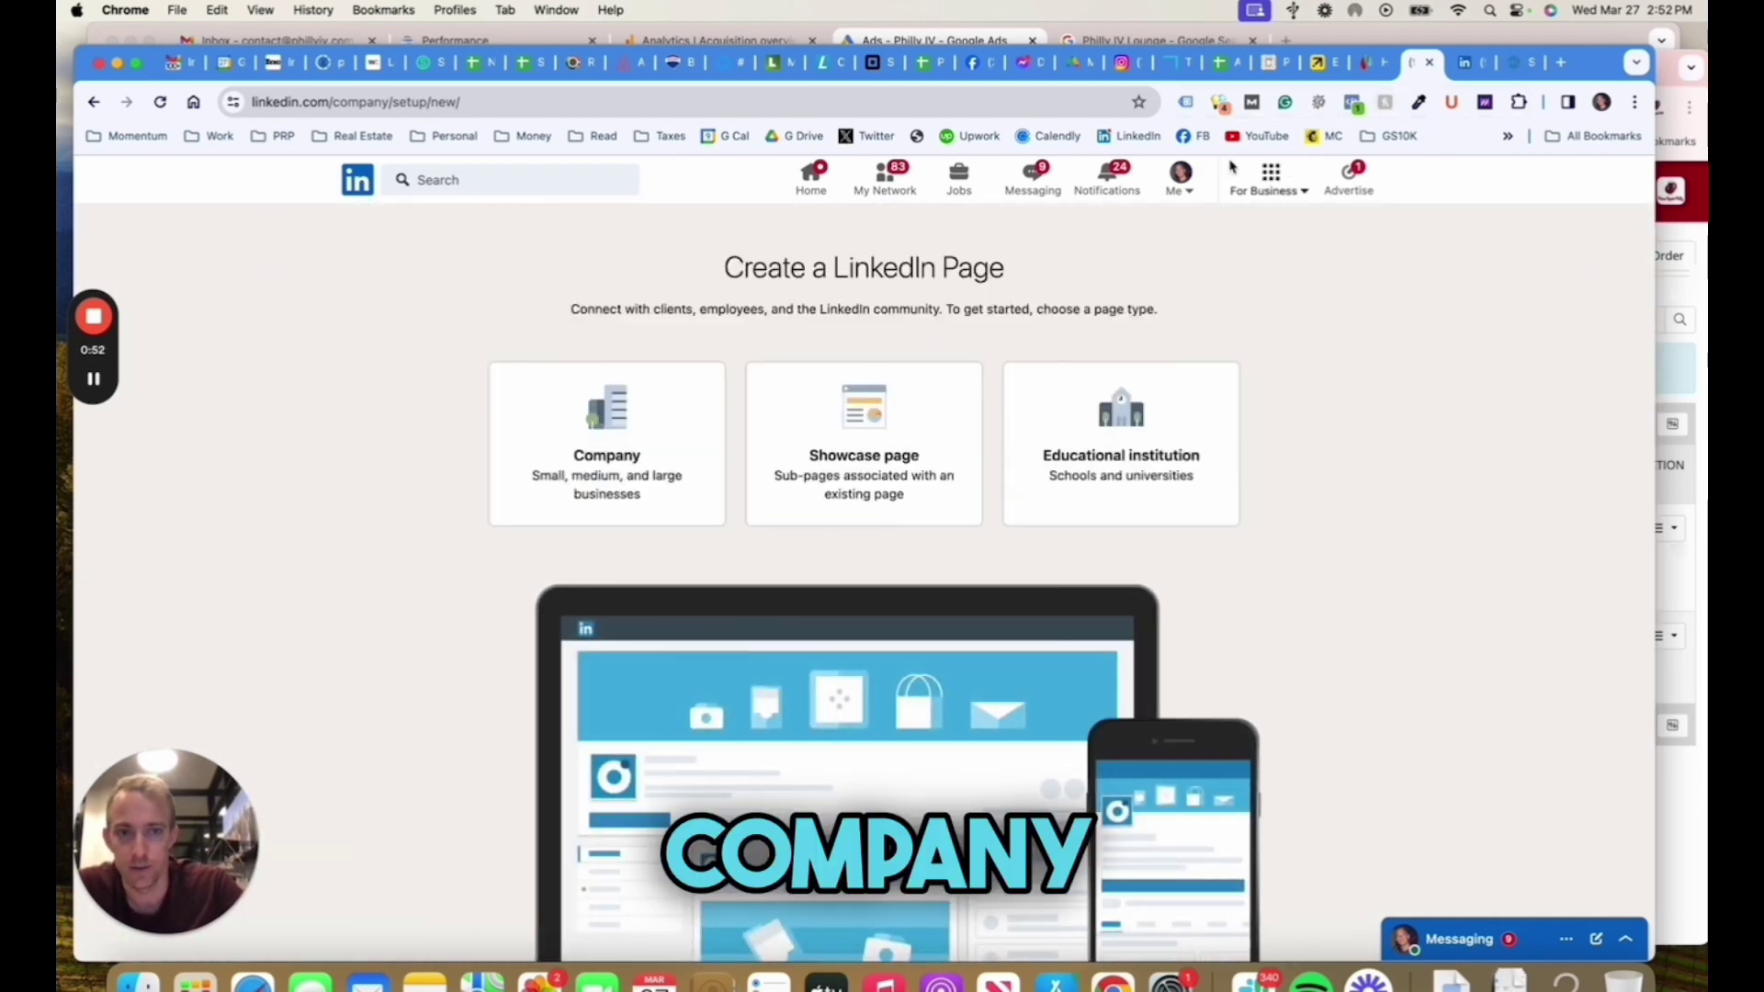
pyautogui.click(1194, 188)
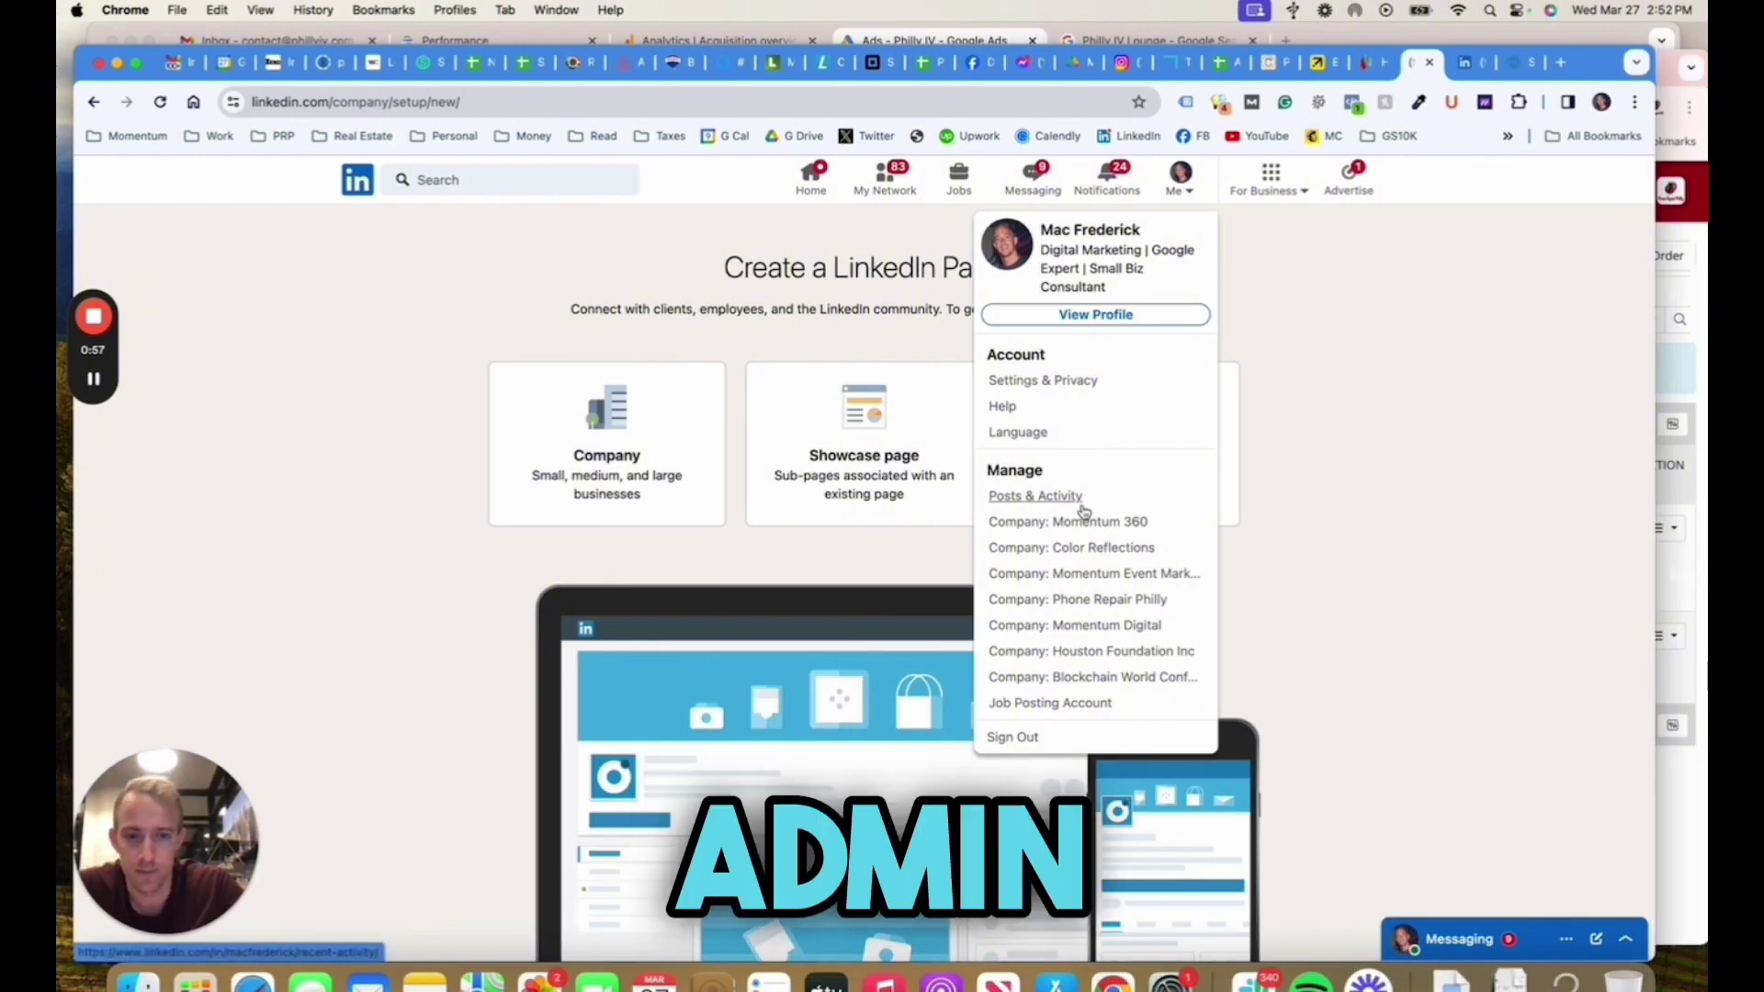
pyautogui.click(1088, 625)
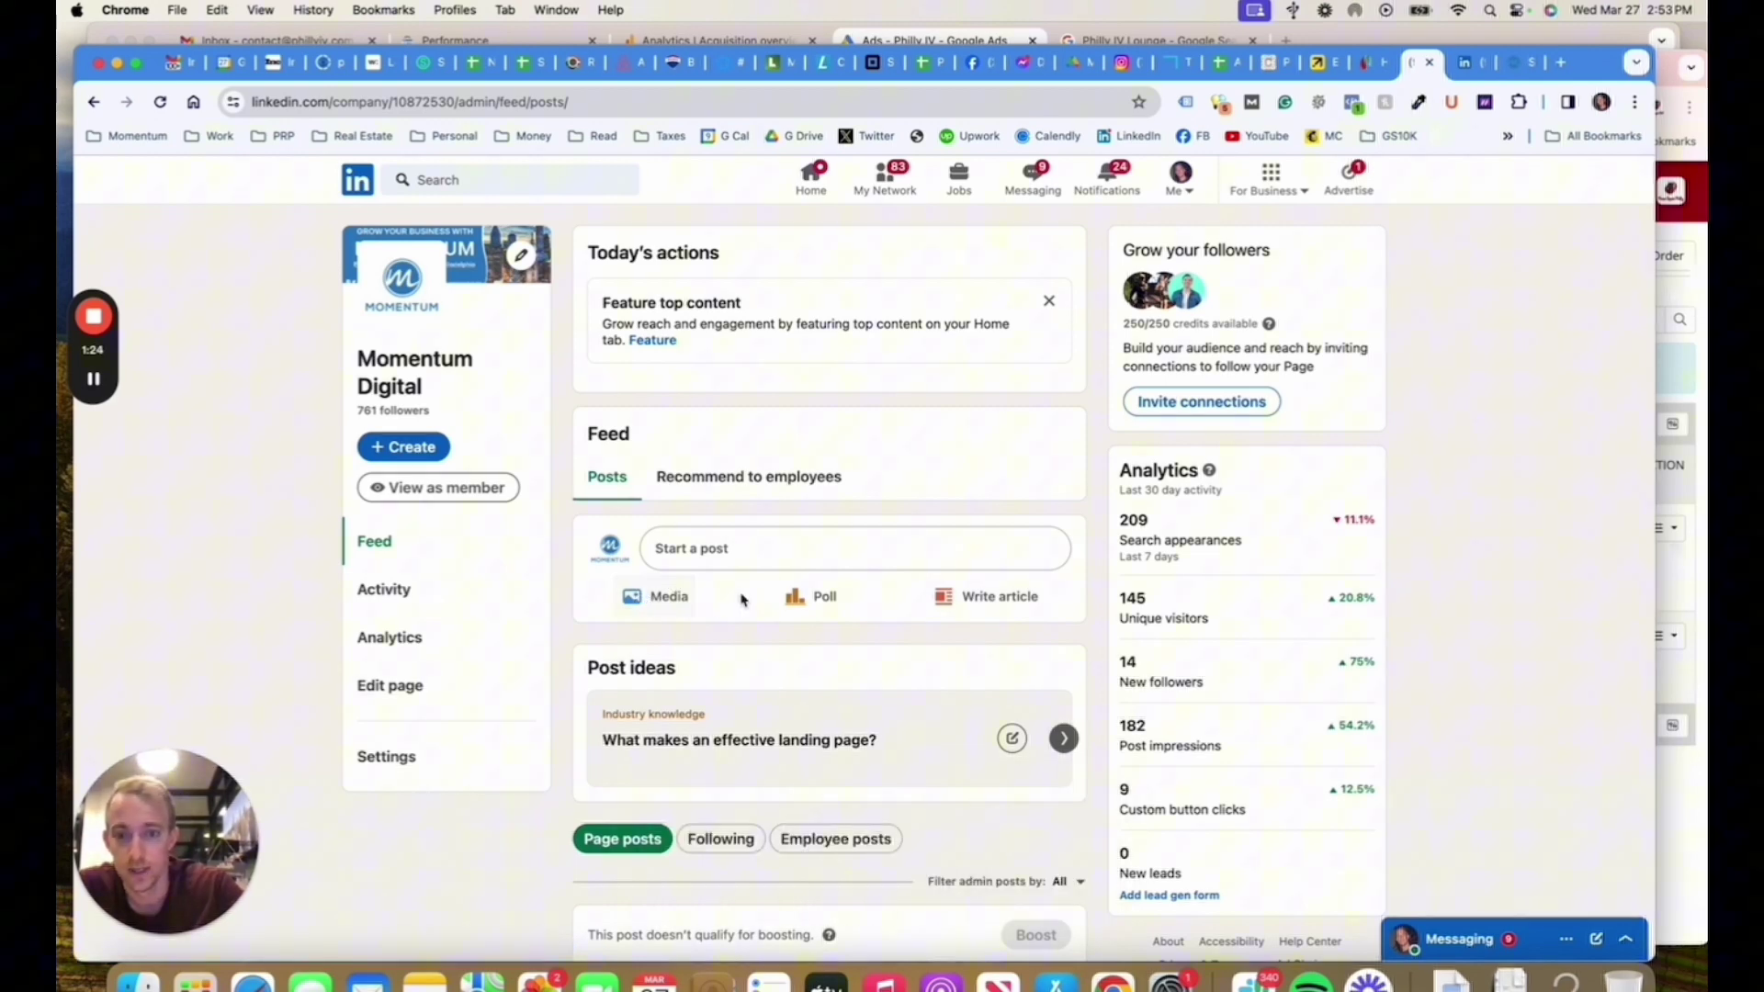
pyautogui.click(831, 604)
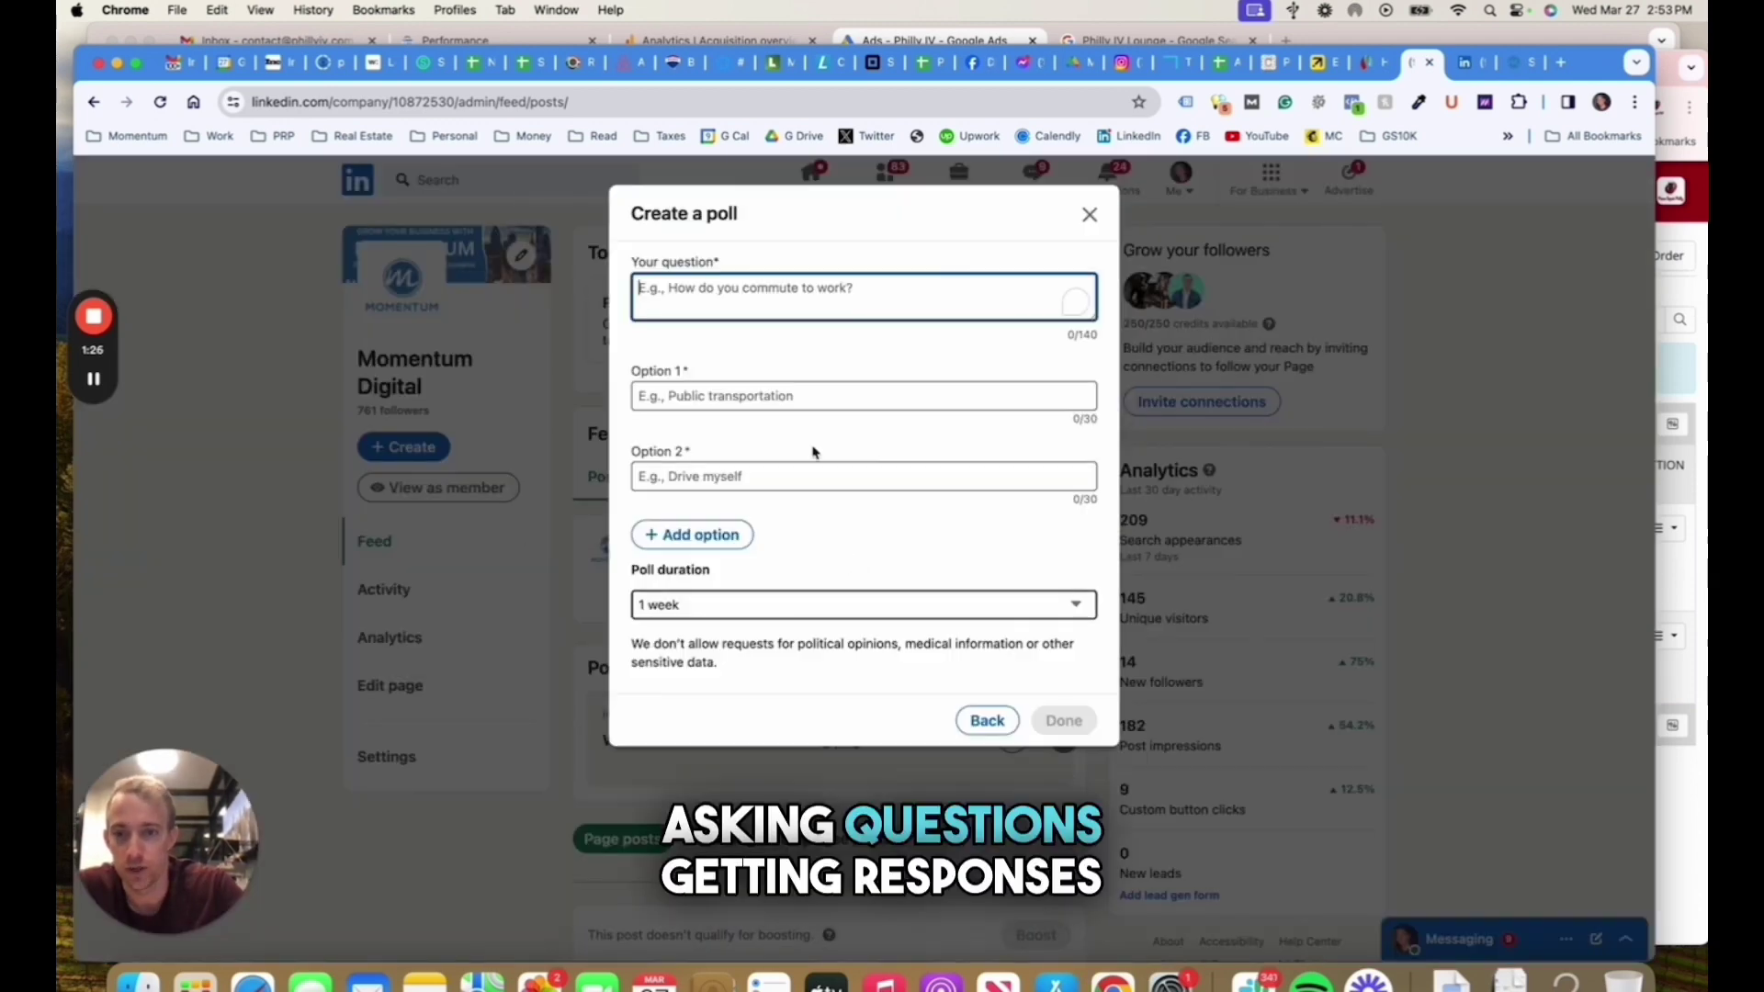
pyautogui.click(1086, 225)
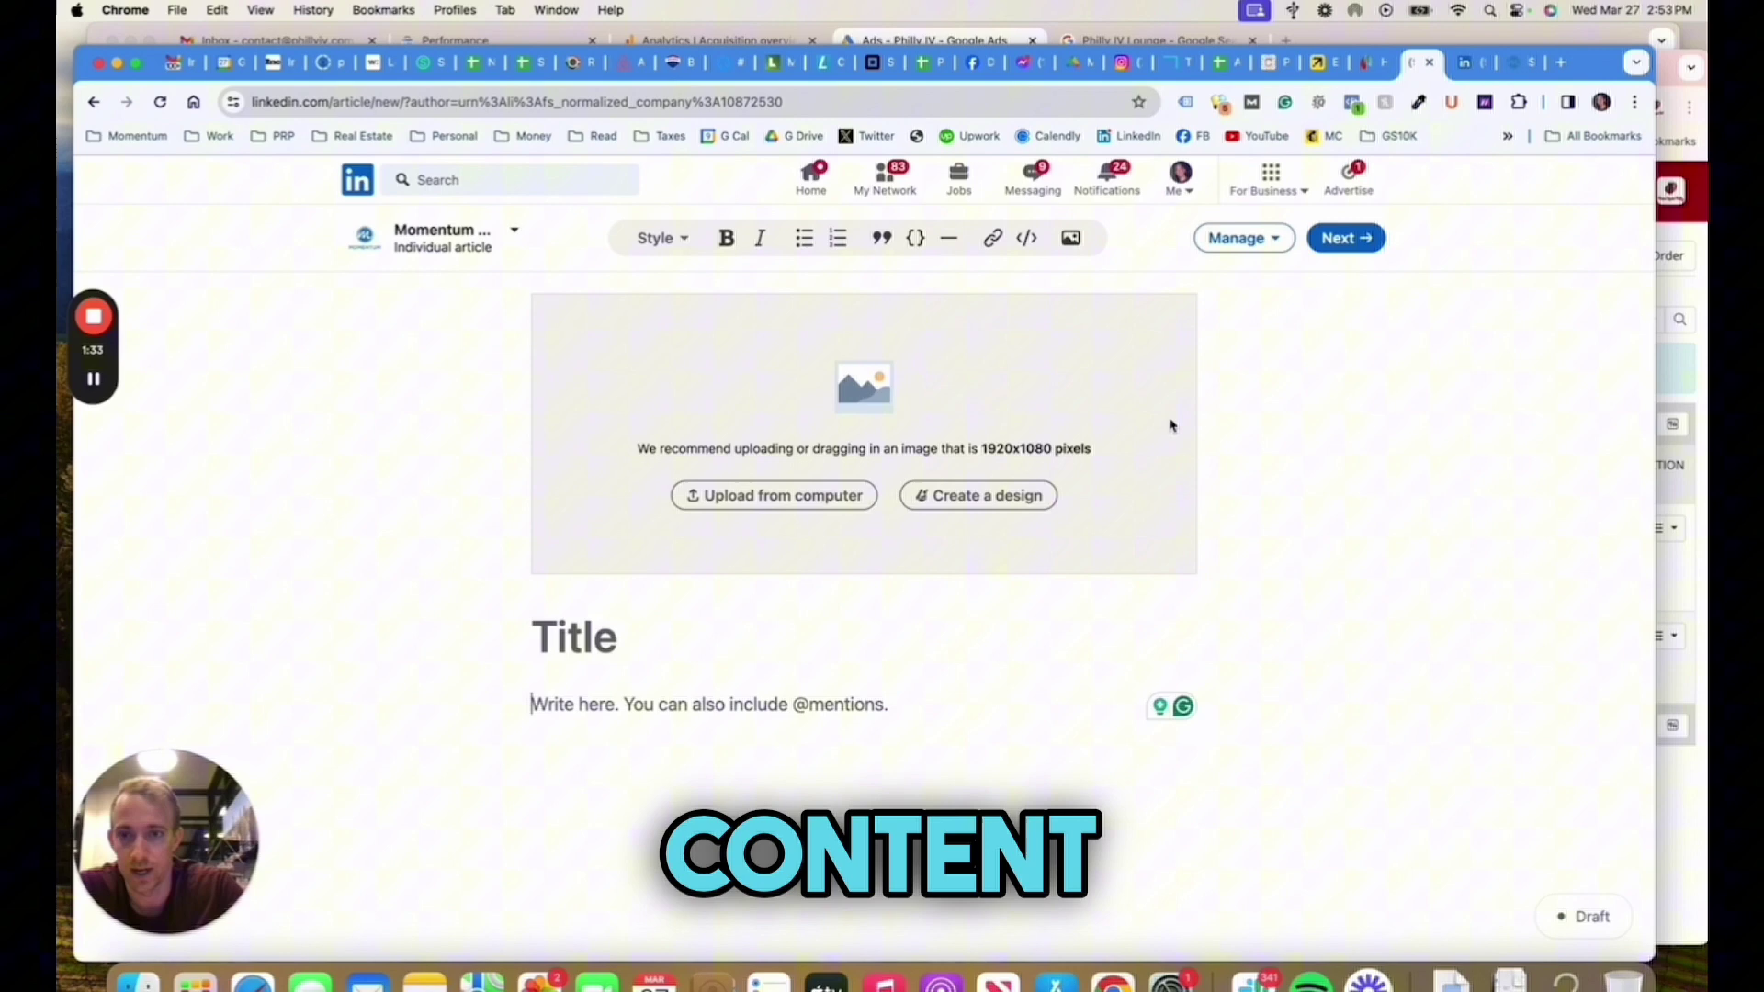
pyautogui.click(94, 103)
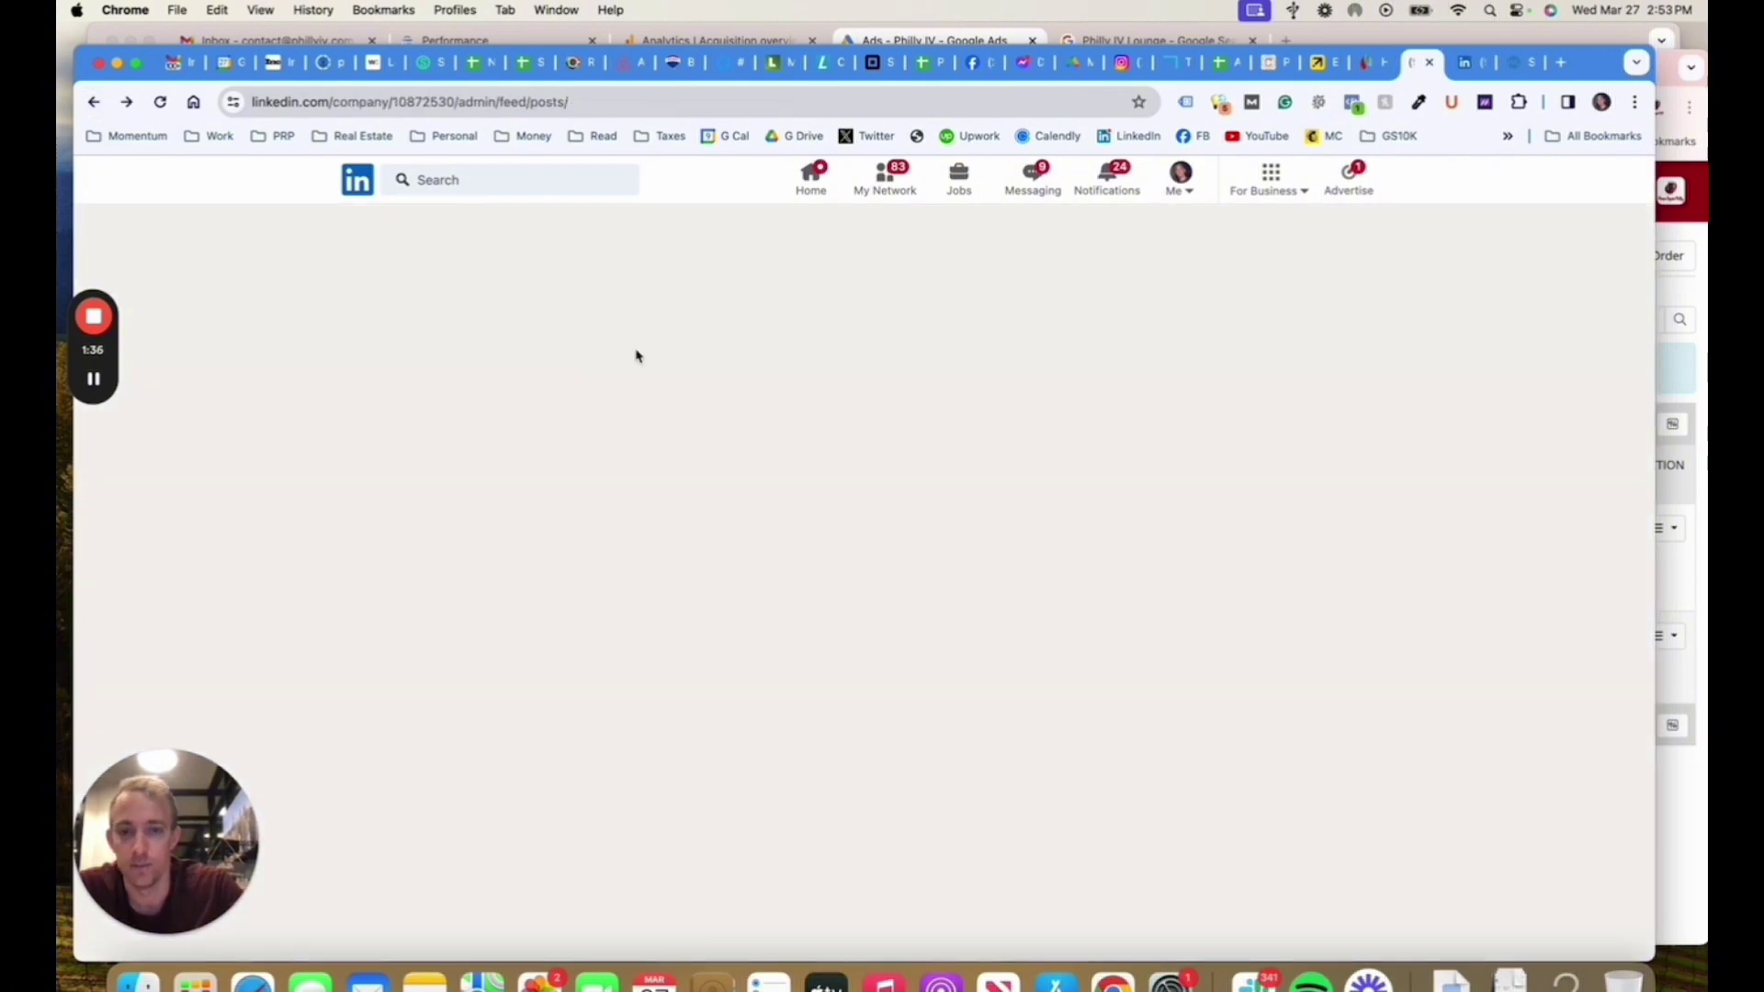
pyautogui.scroll(-1, 686, 405)
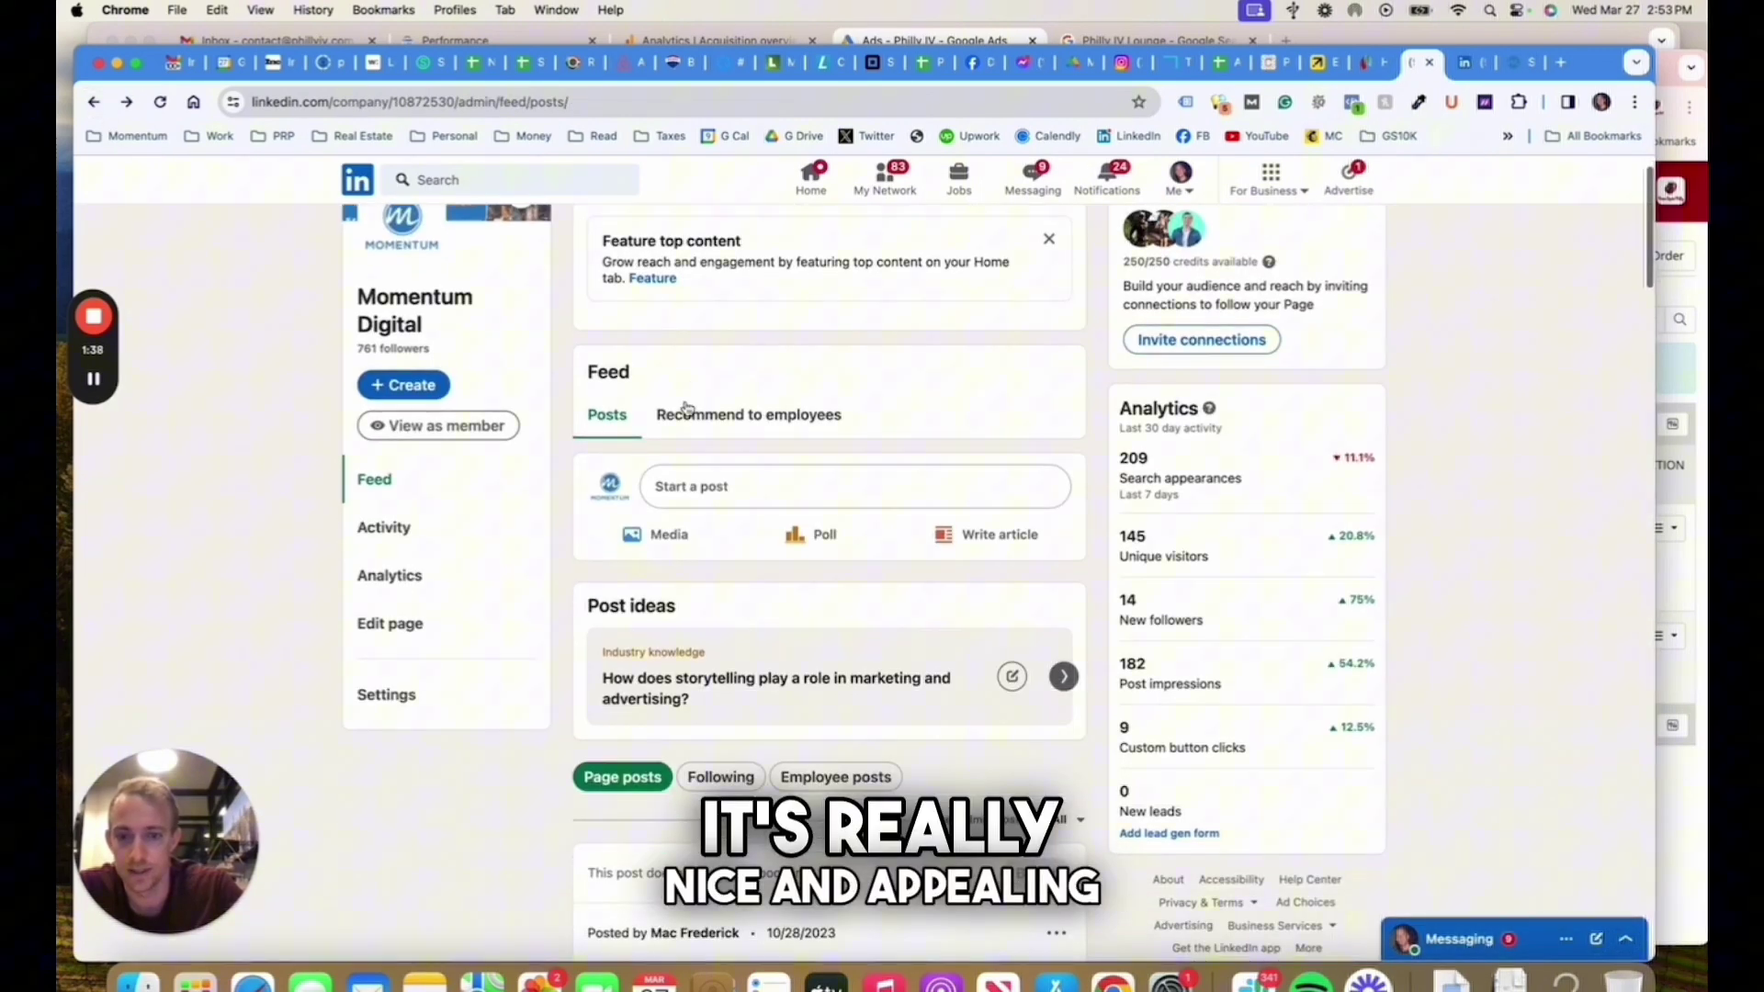
pyautogui.scroll(-3, 686, 406)
pyautogui.scroll(2, 687, 410)
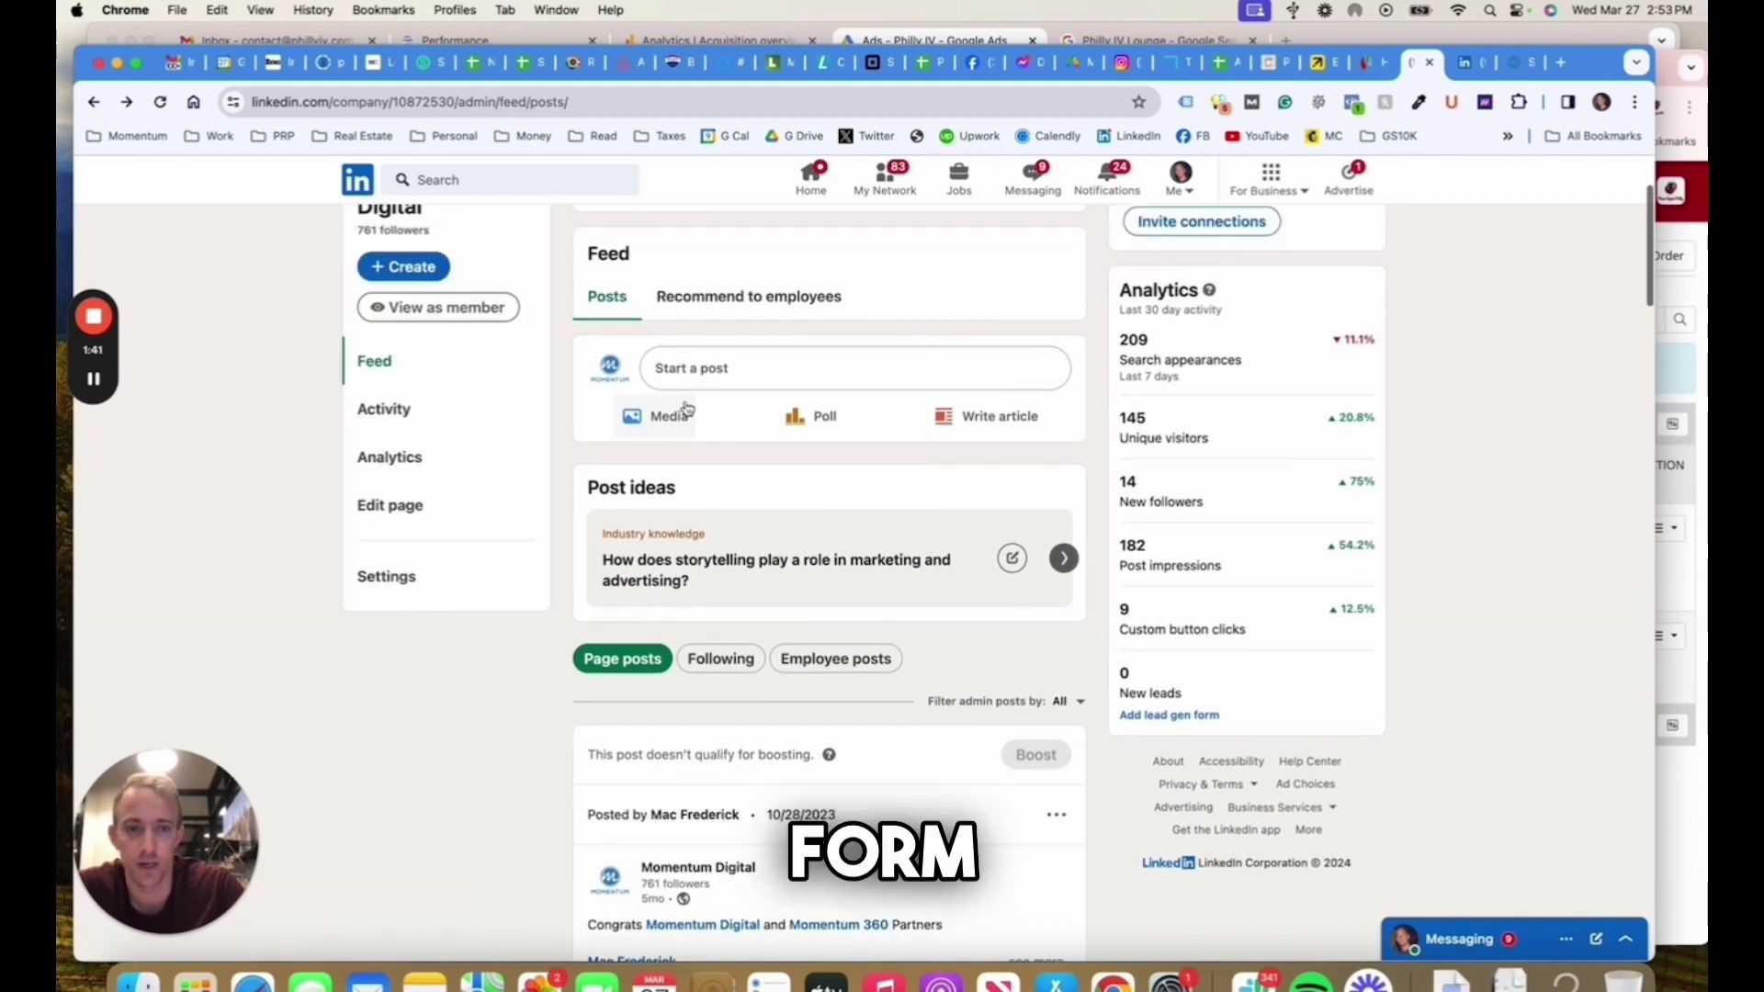
pyautogui.scroll(1, 687, 410)
pyautogui.scroll(1, 1232, 522)
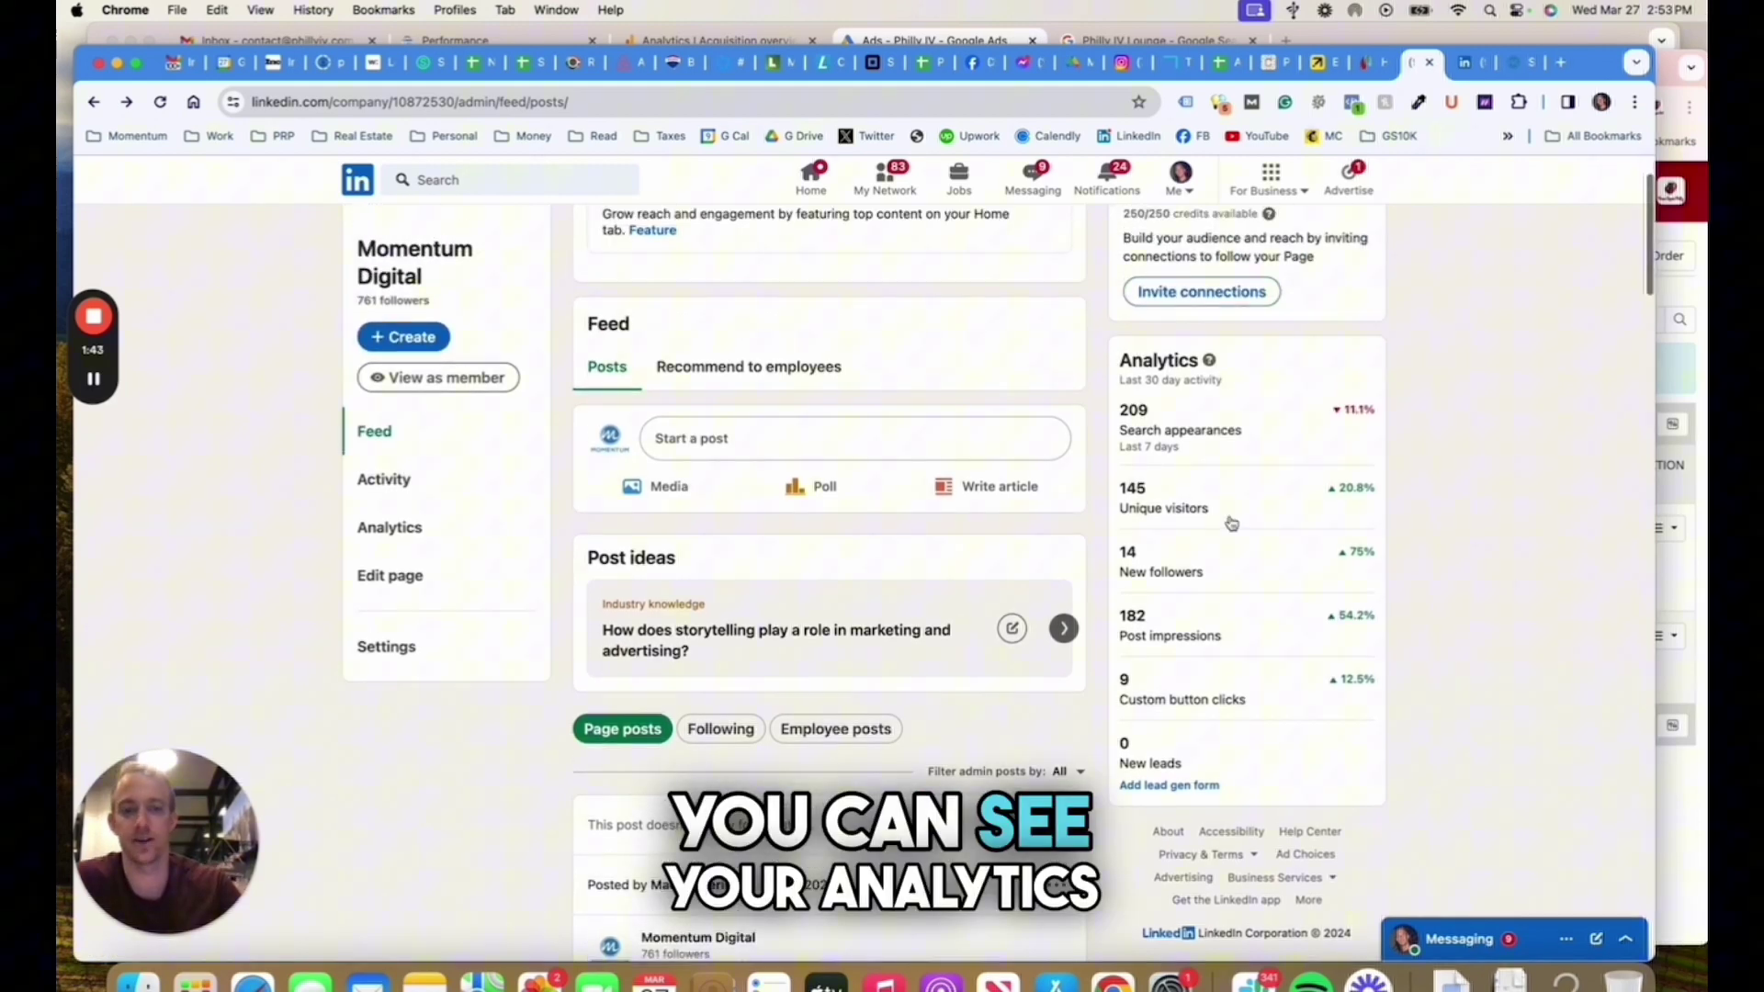
# Step: Turn on a lead gen form with Start free trial CTA, privacy URL and headline 'GET A FREE SEO Audit'
pyautogui.click(1160, 787)
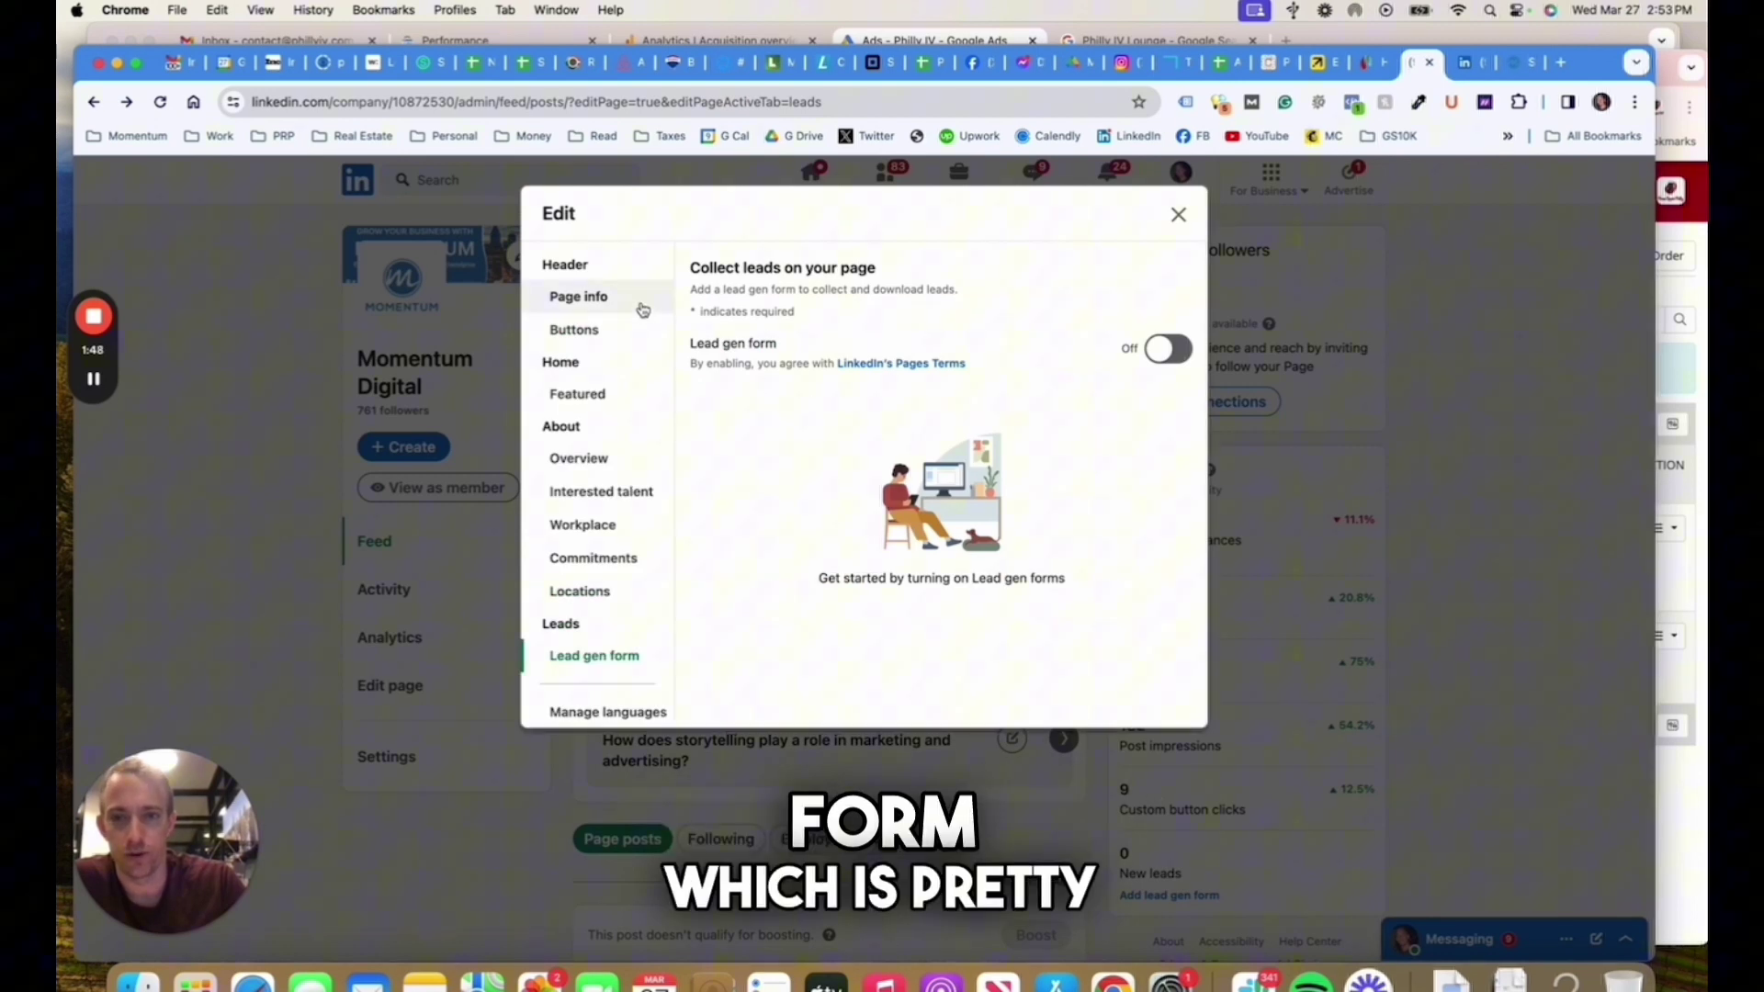
pyautogui.click(1167, 350)
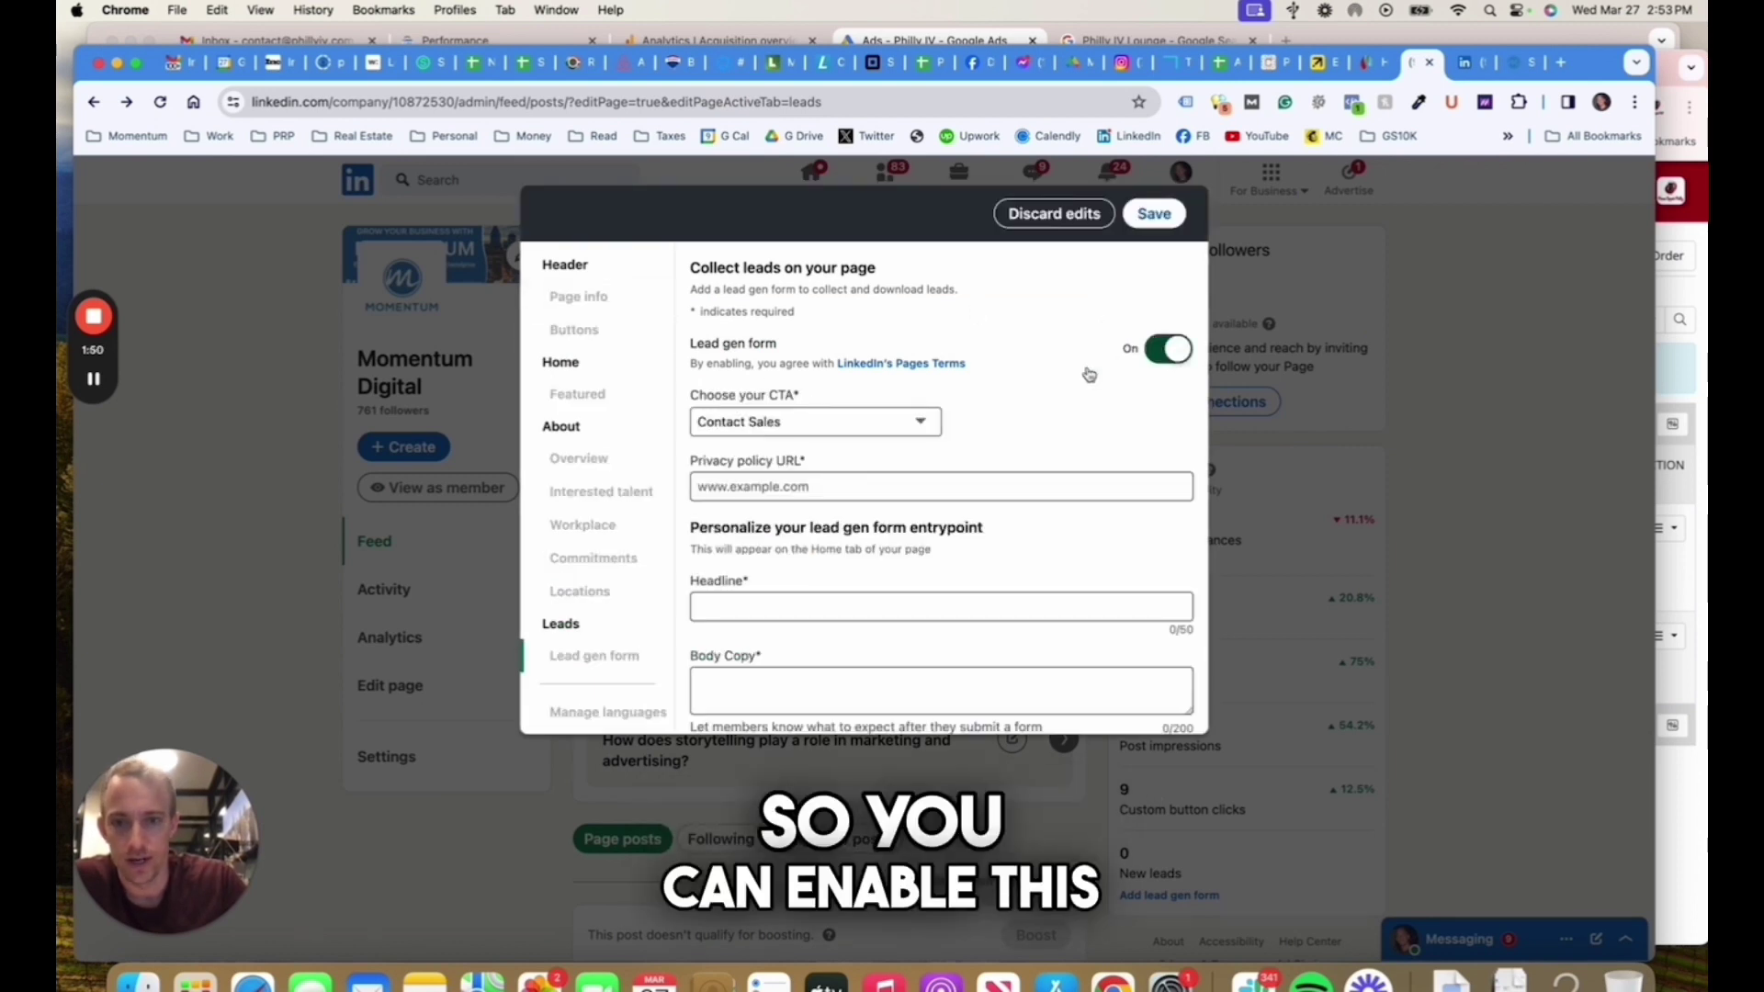
pyautogui.click(824, 418)
pyautogui.click(786, 461)
pyautogui.click(776, 486)
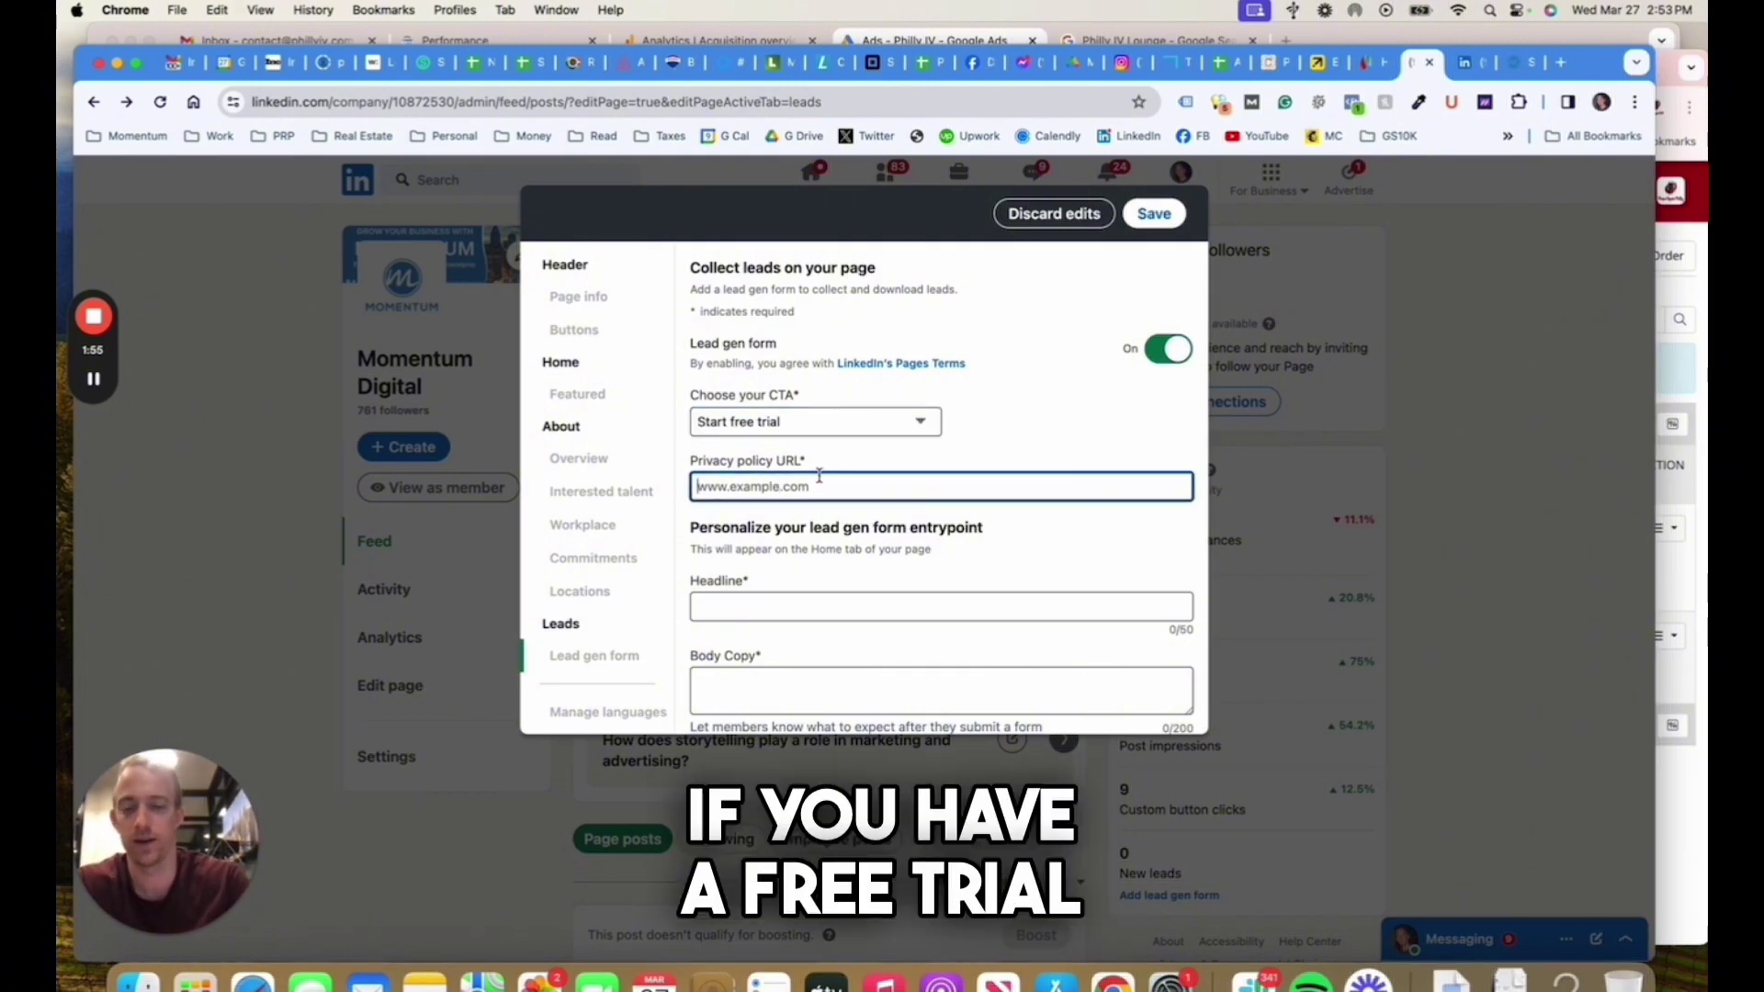
pyautogui.write('http://needmomentum.com/')
pyautogui.write('fre')
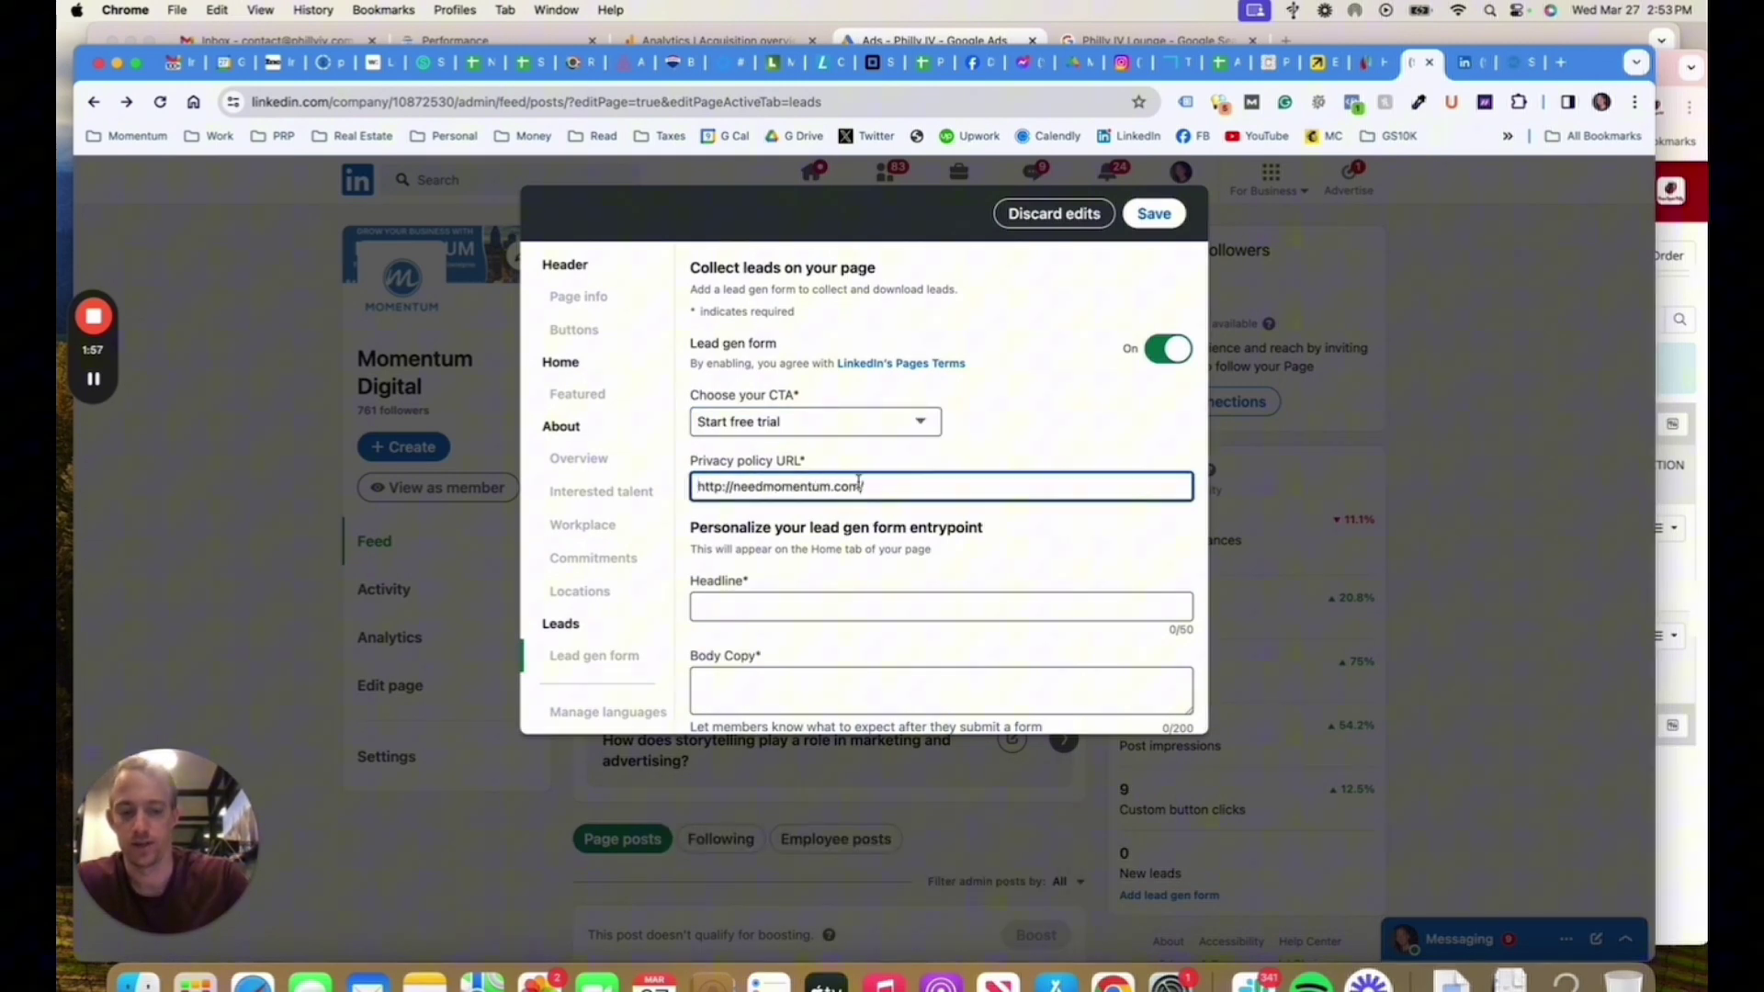
pyautogui.click(786, 598)
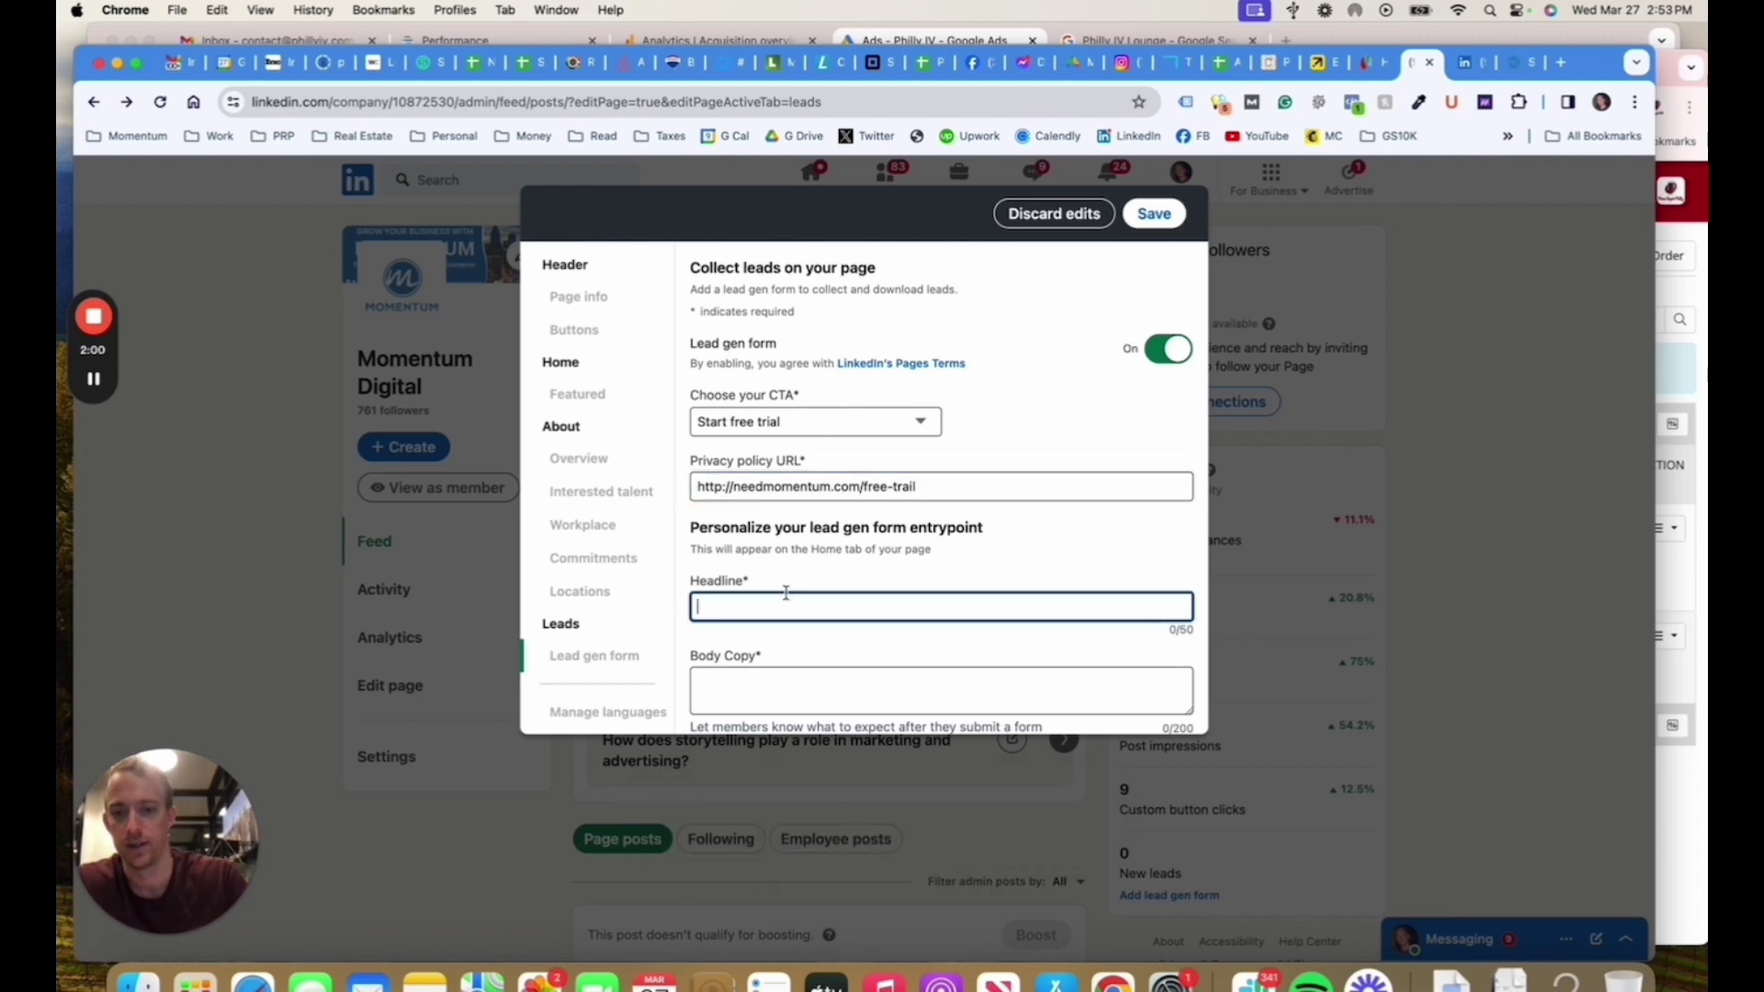
pyautogui.write('GET A FREE SEO ')
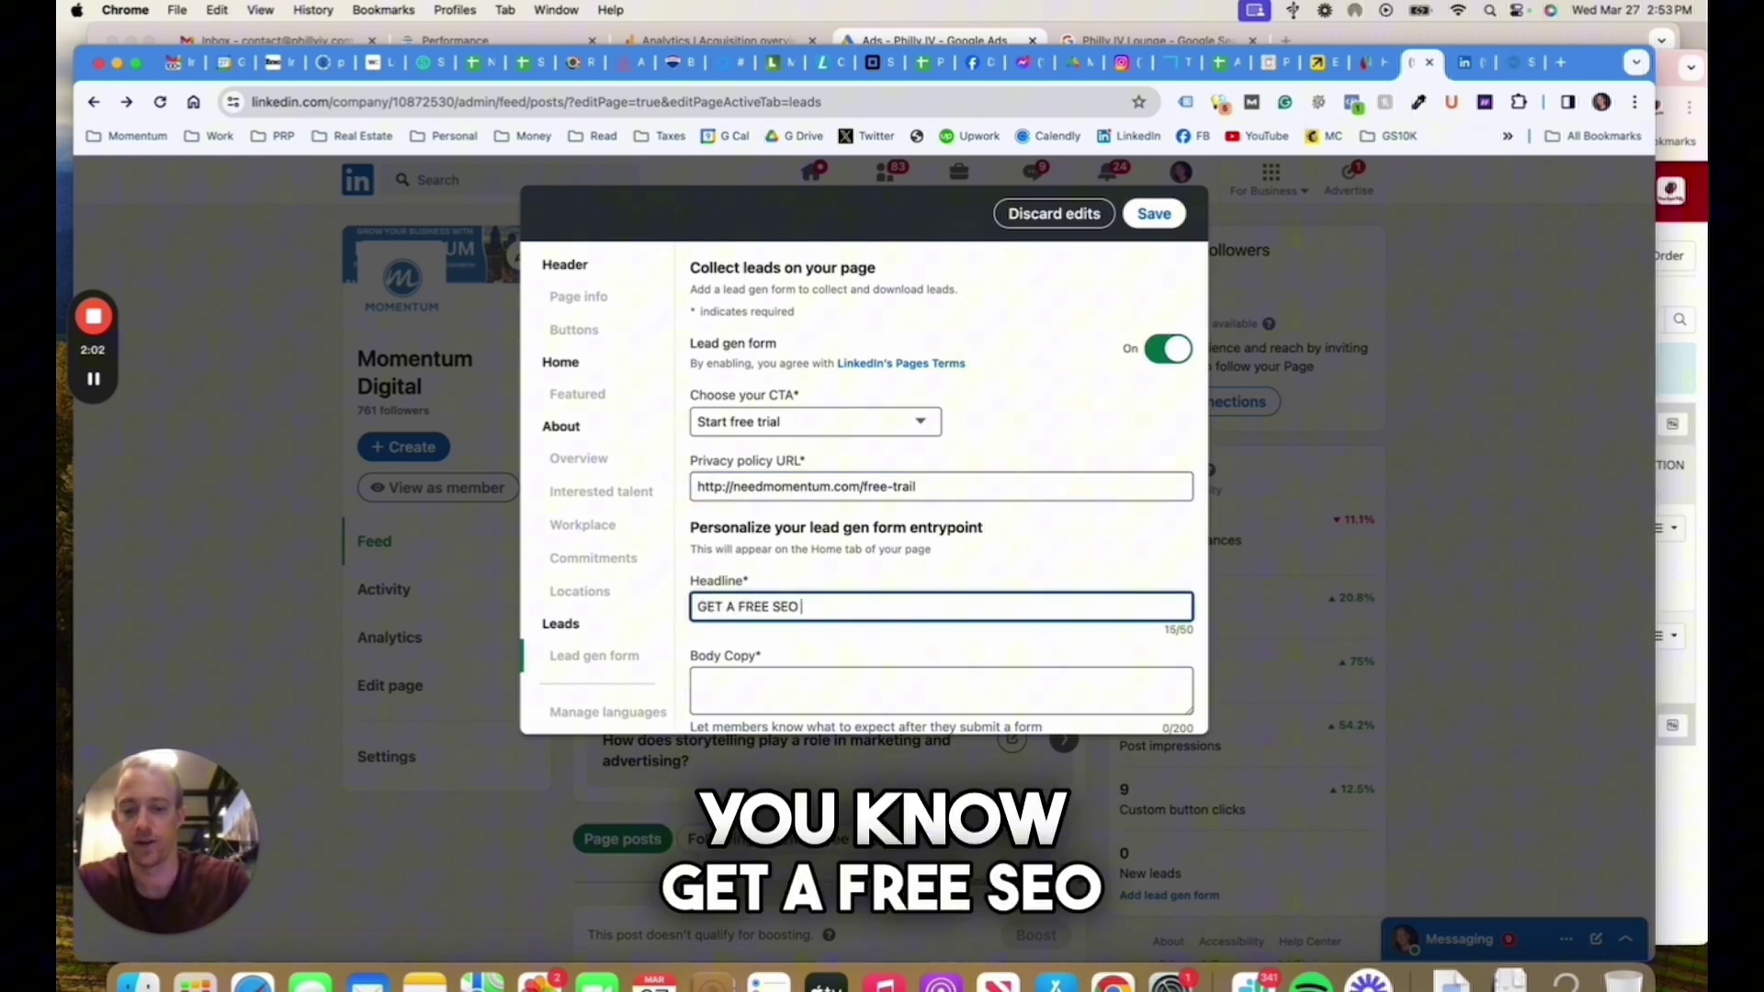
pyautogui.write('Audit')
# Step: Begin the body copy 'Take your business', then discard the lead gen edits and close the editor
pyautogui.click(773, 697)
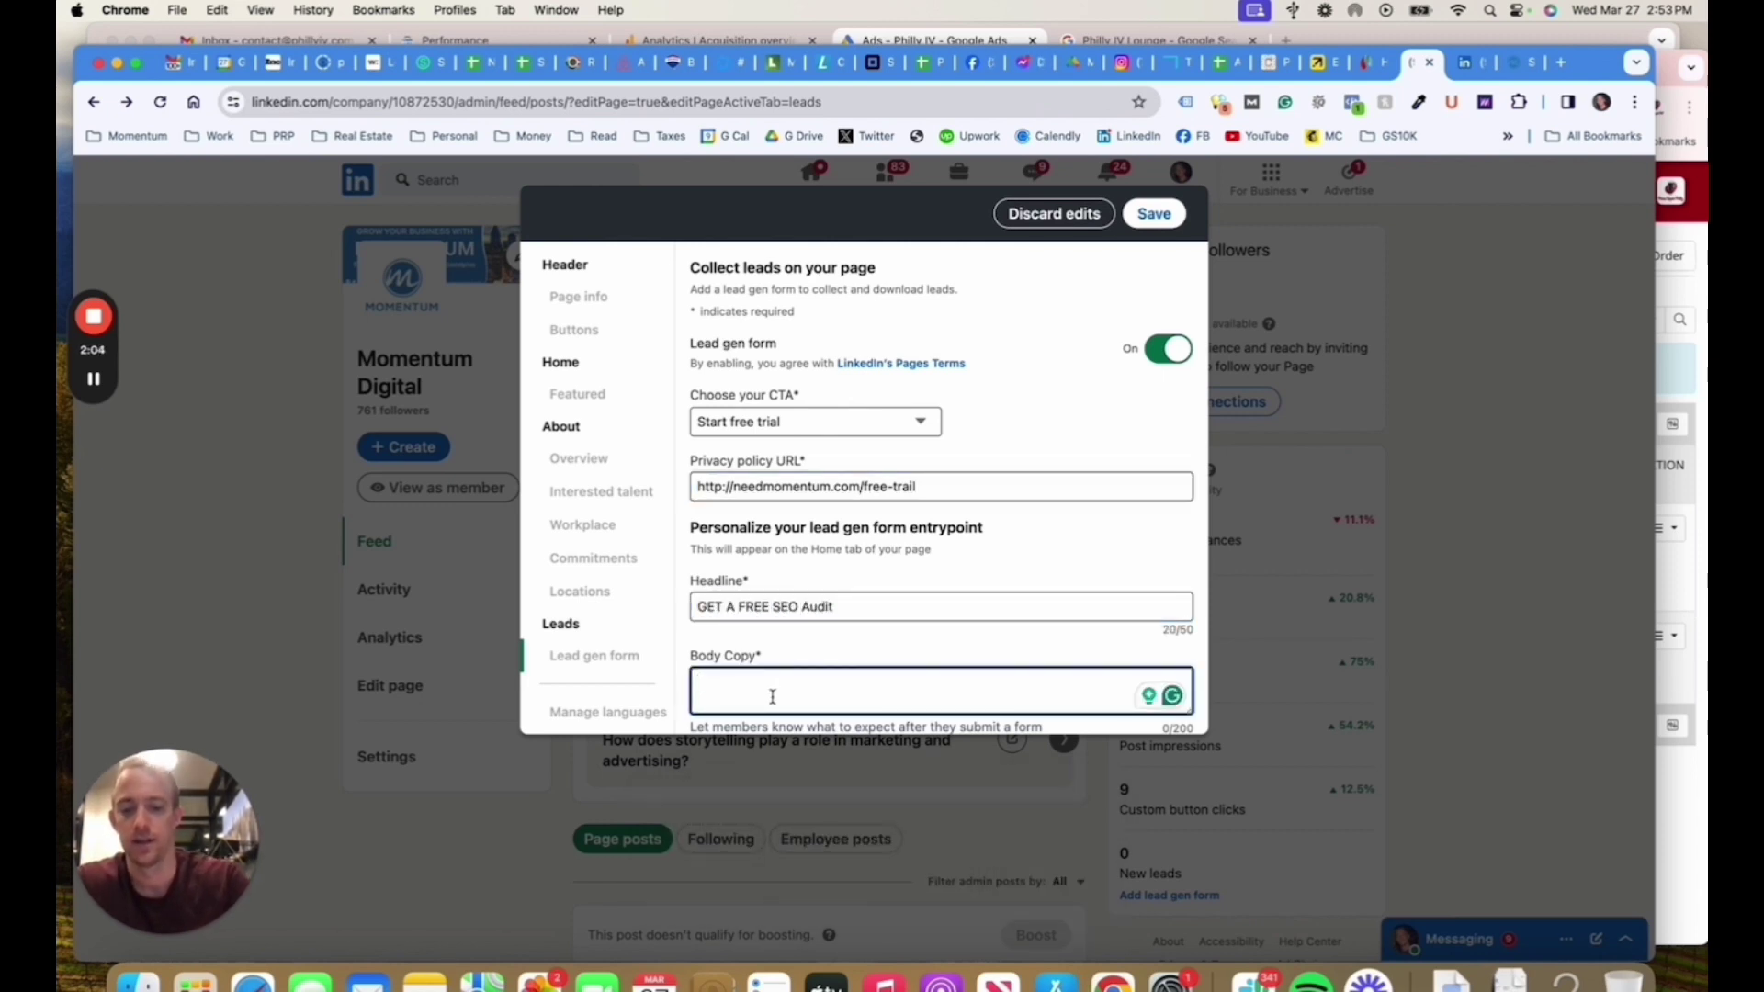
pyautogui.write('Take your busines')
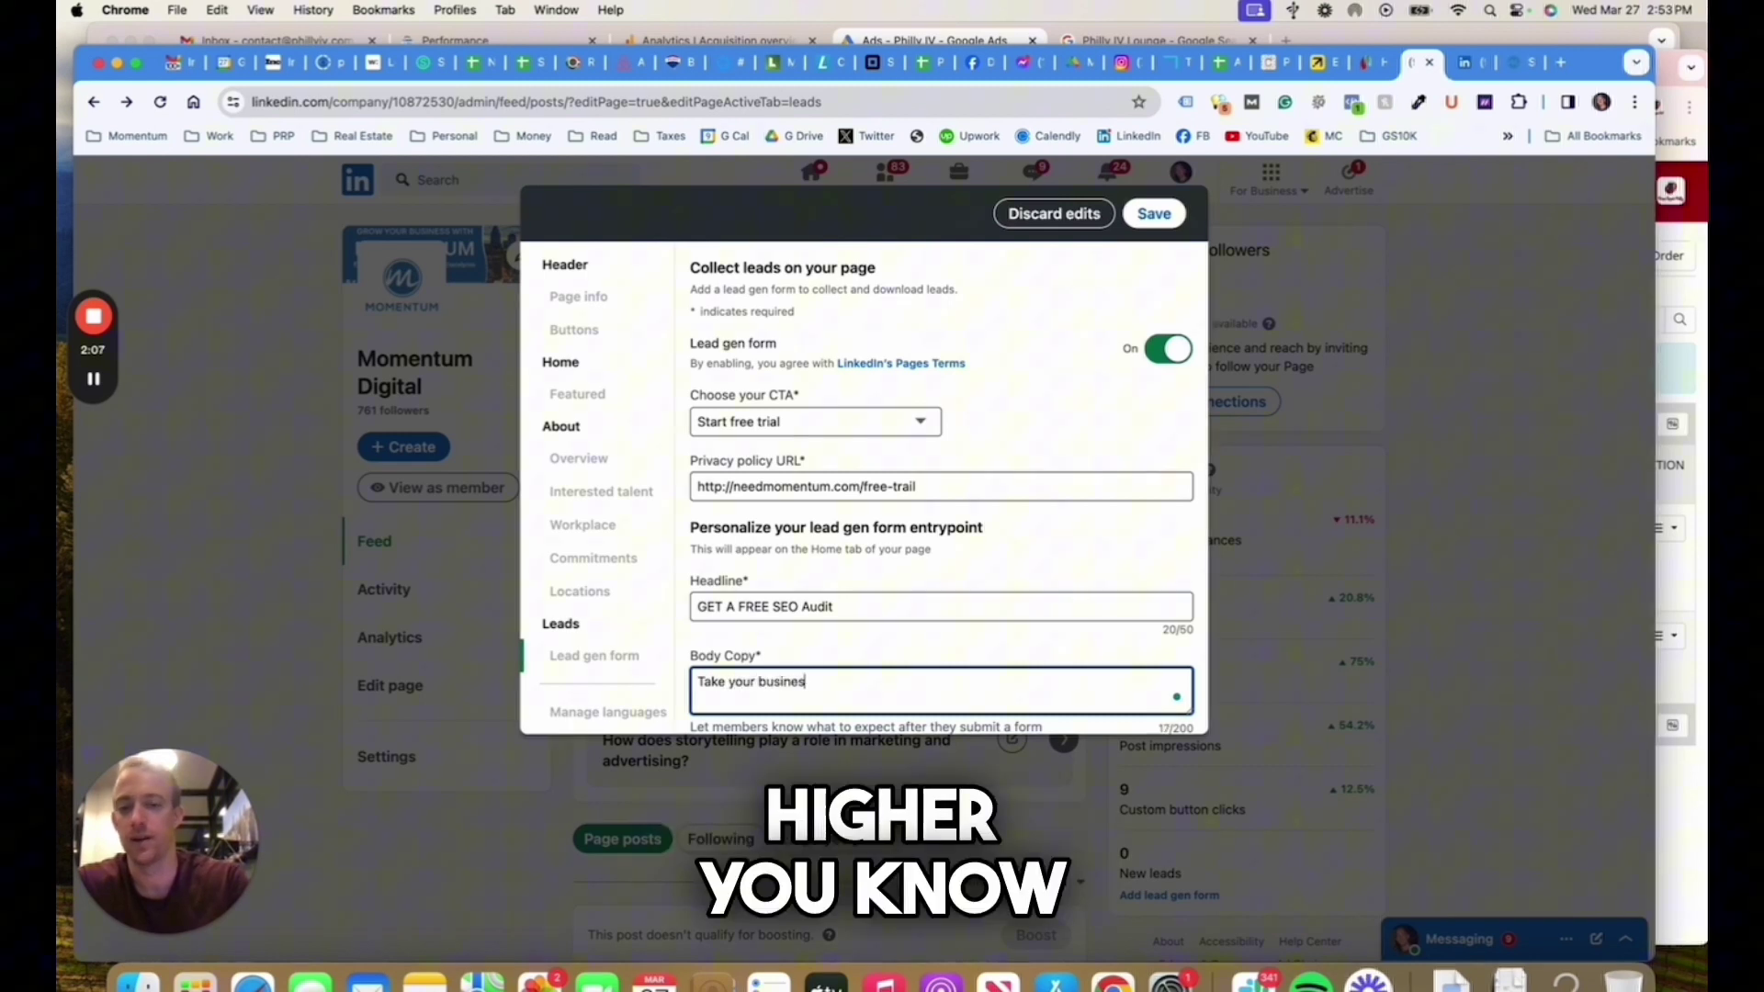
pyautogui.write('s')
pyautogui.scroll(-5, 868, 641)
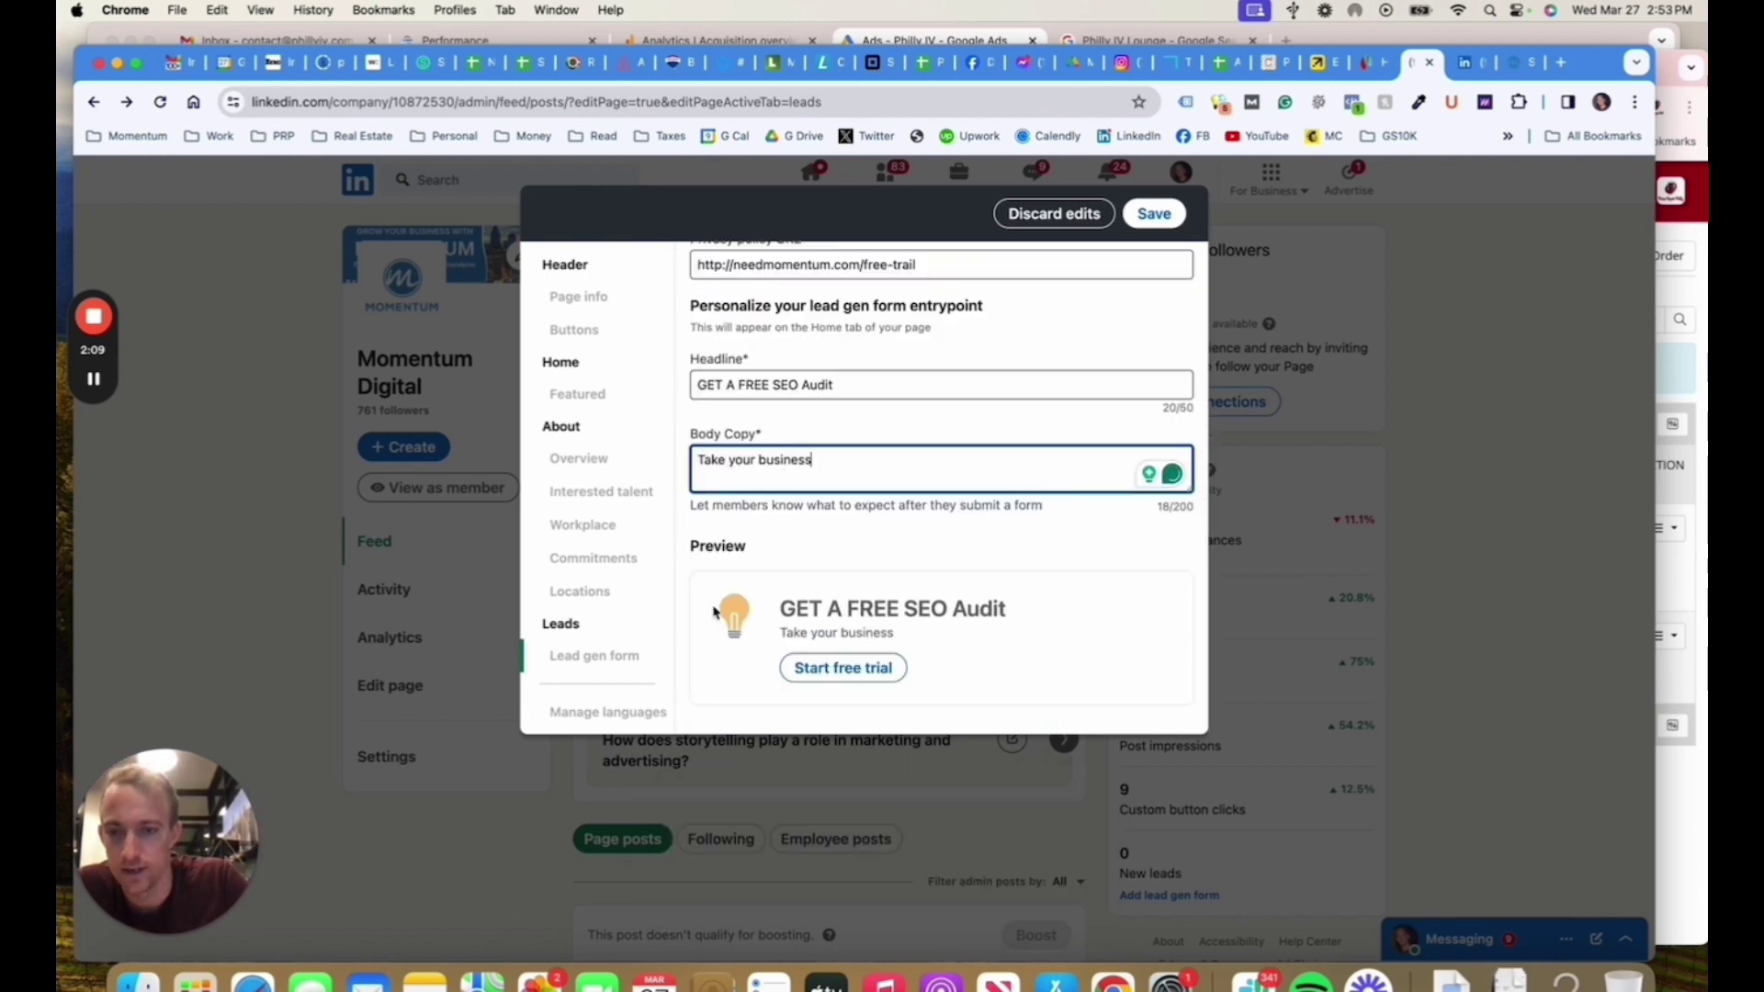
pyautogui.scroll(5, 1020, 413)
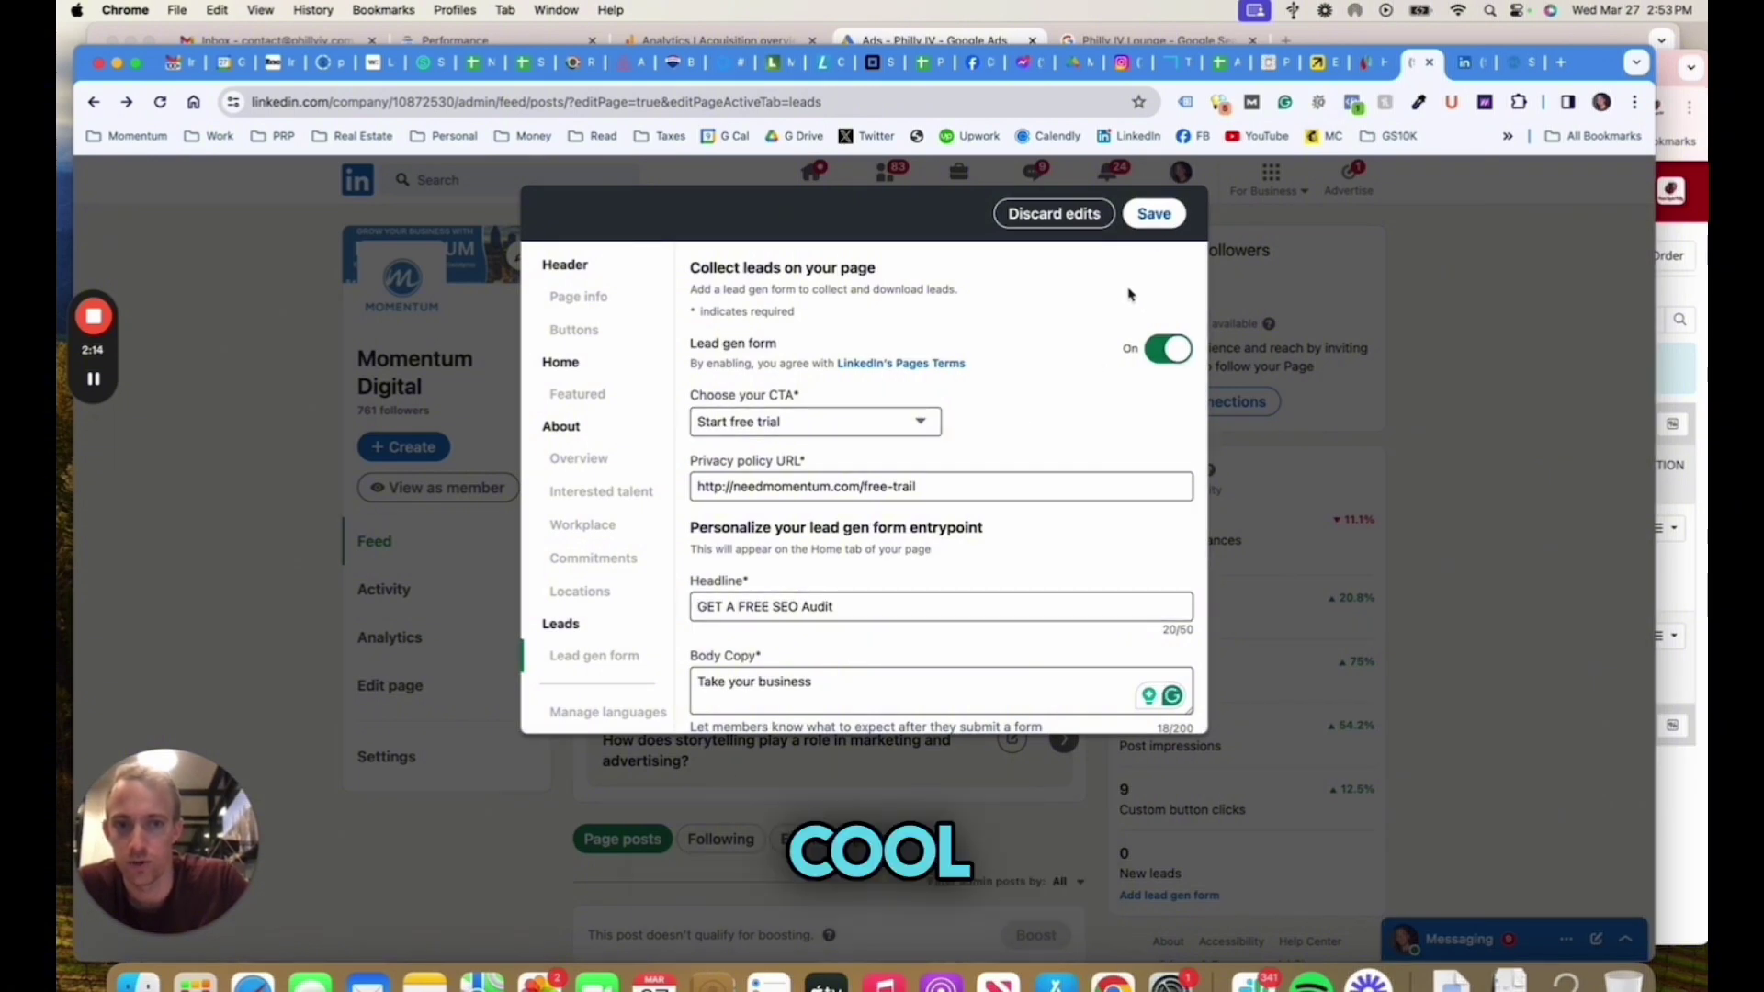
pyautogui.click(1054, 213)
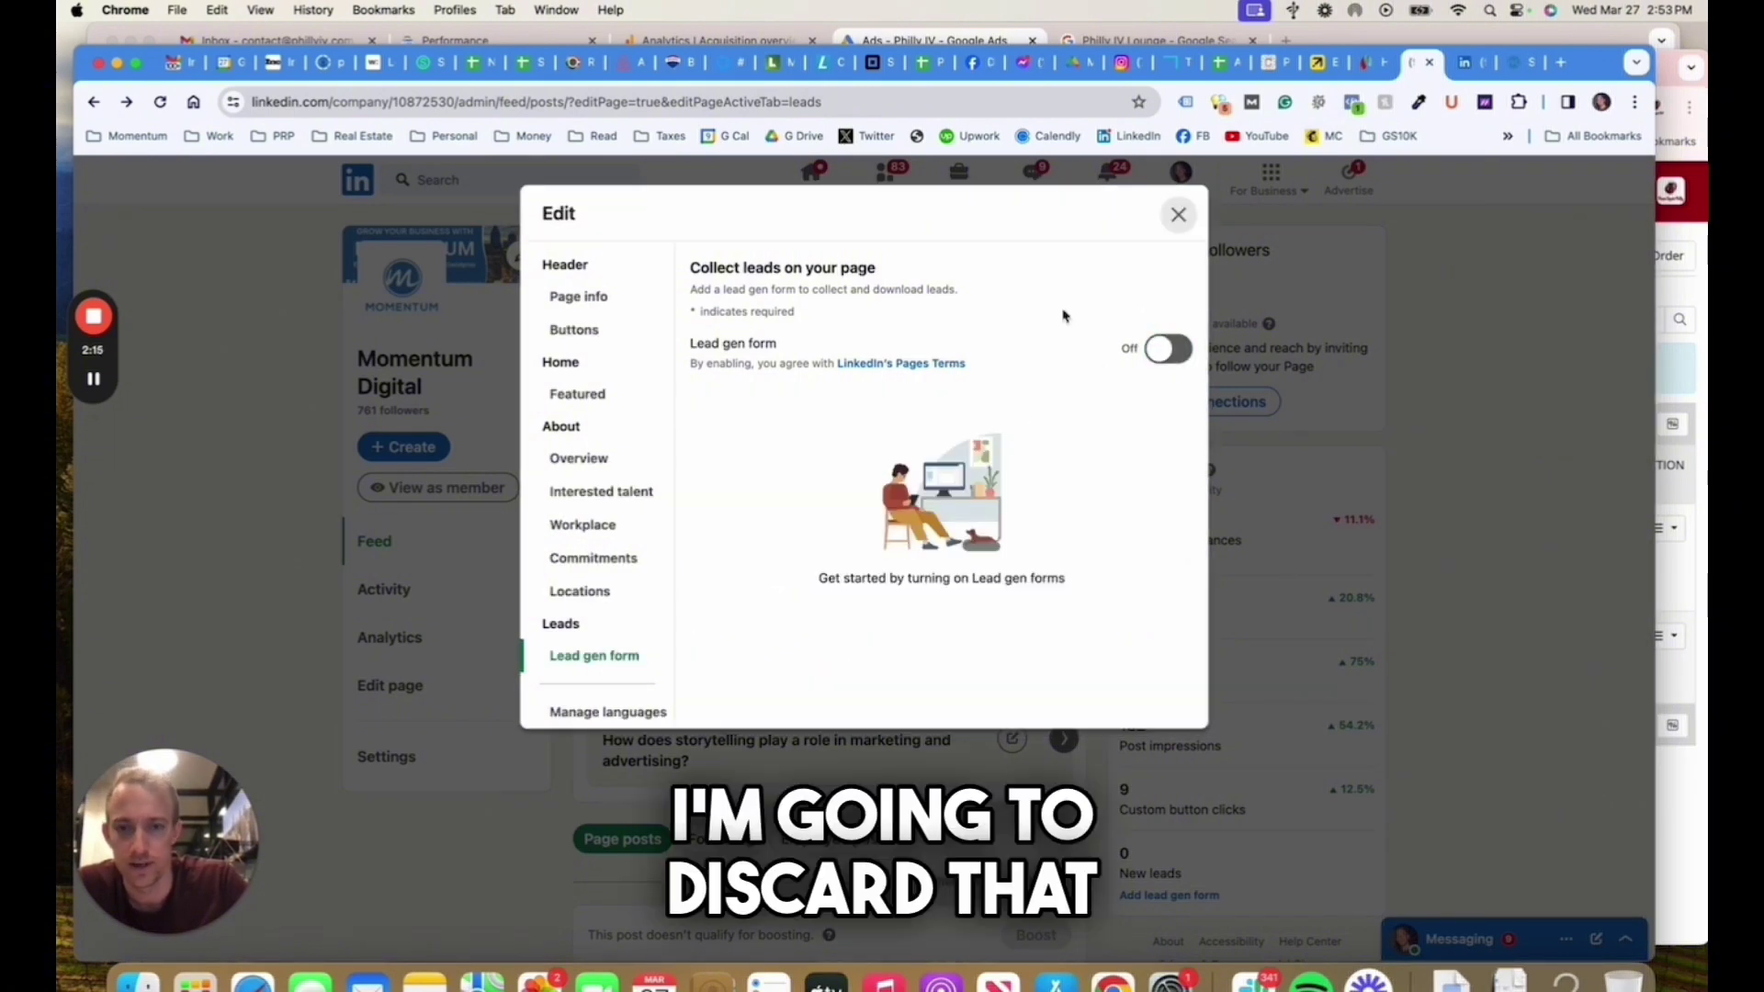
pyautogui.click(1179, 215)
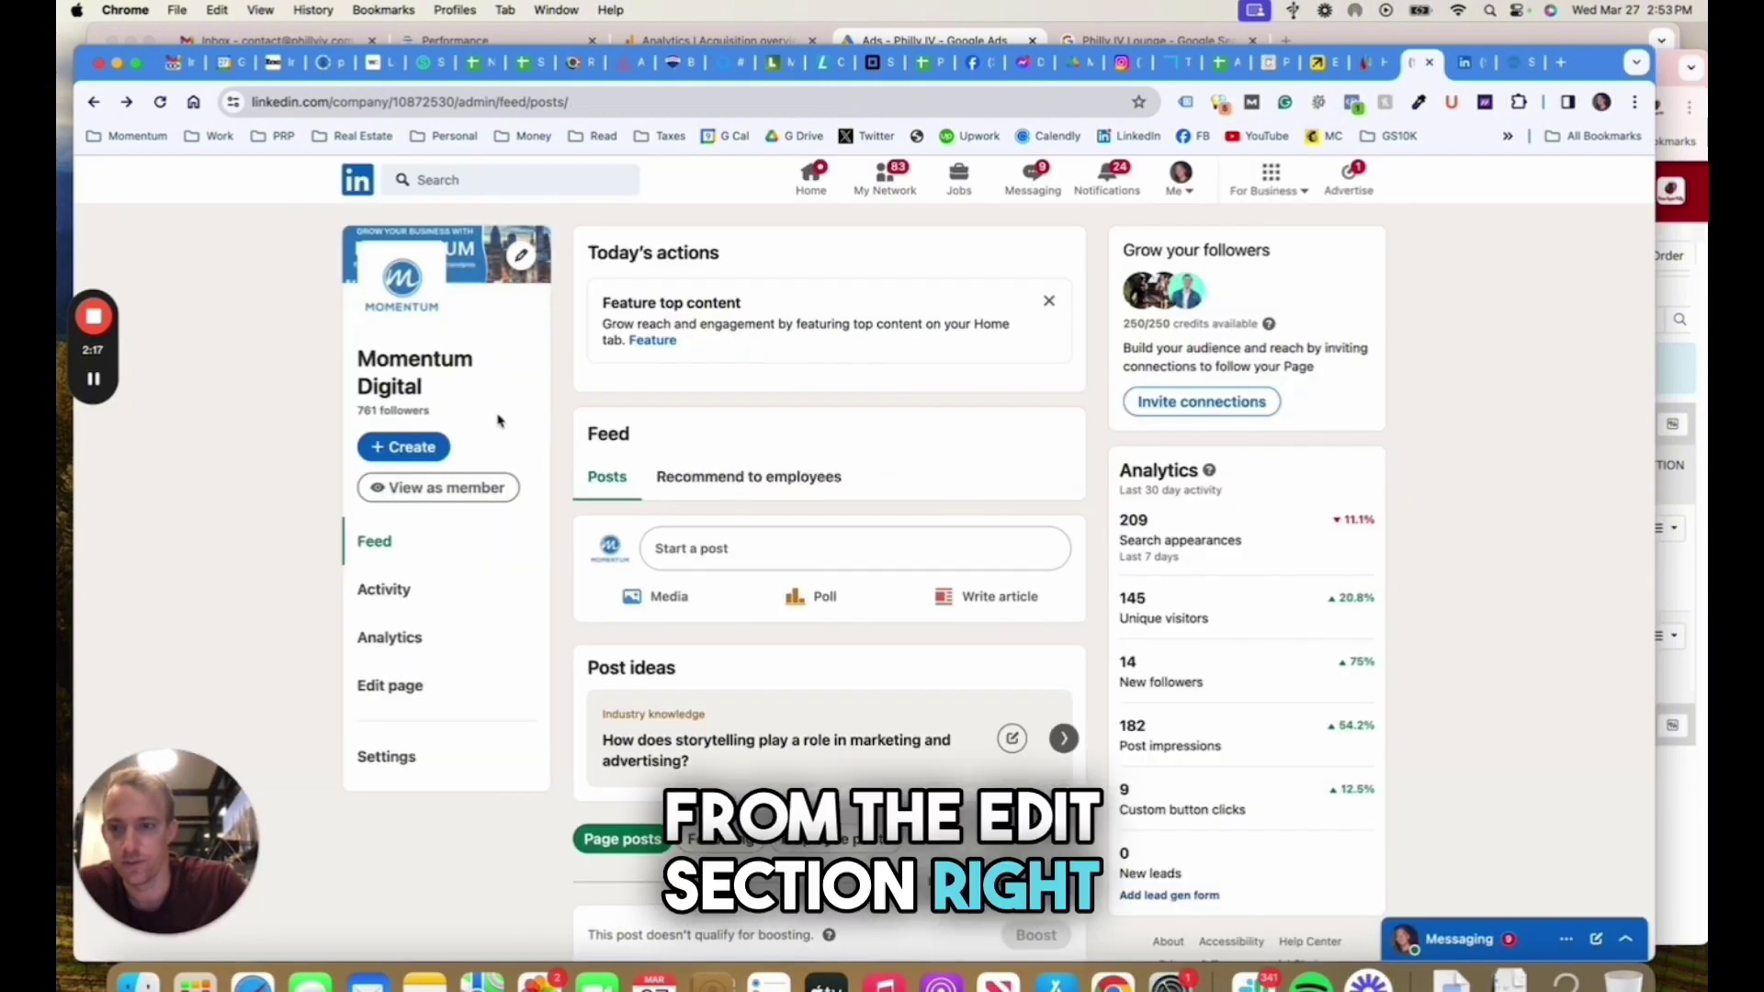
# Step: Start a cover image upload but cancel it, leaving the cover unchanged, then open Feature top content
pyautogui.click(520, 256)
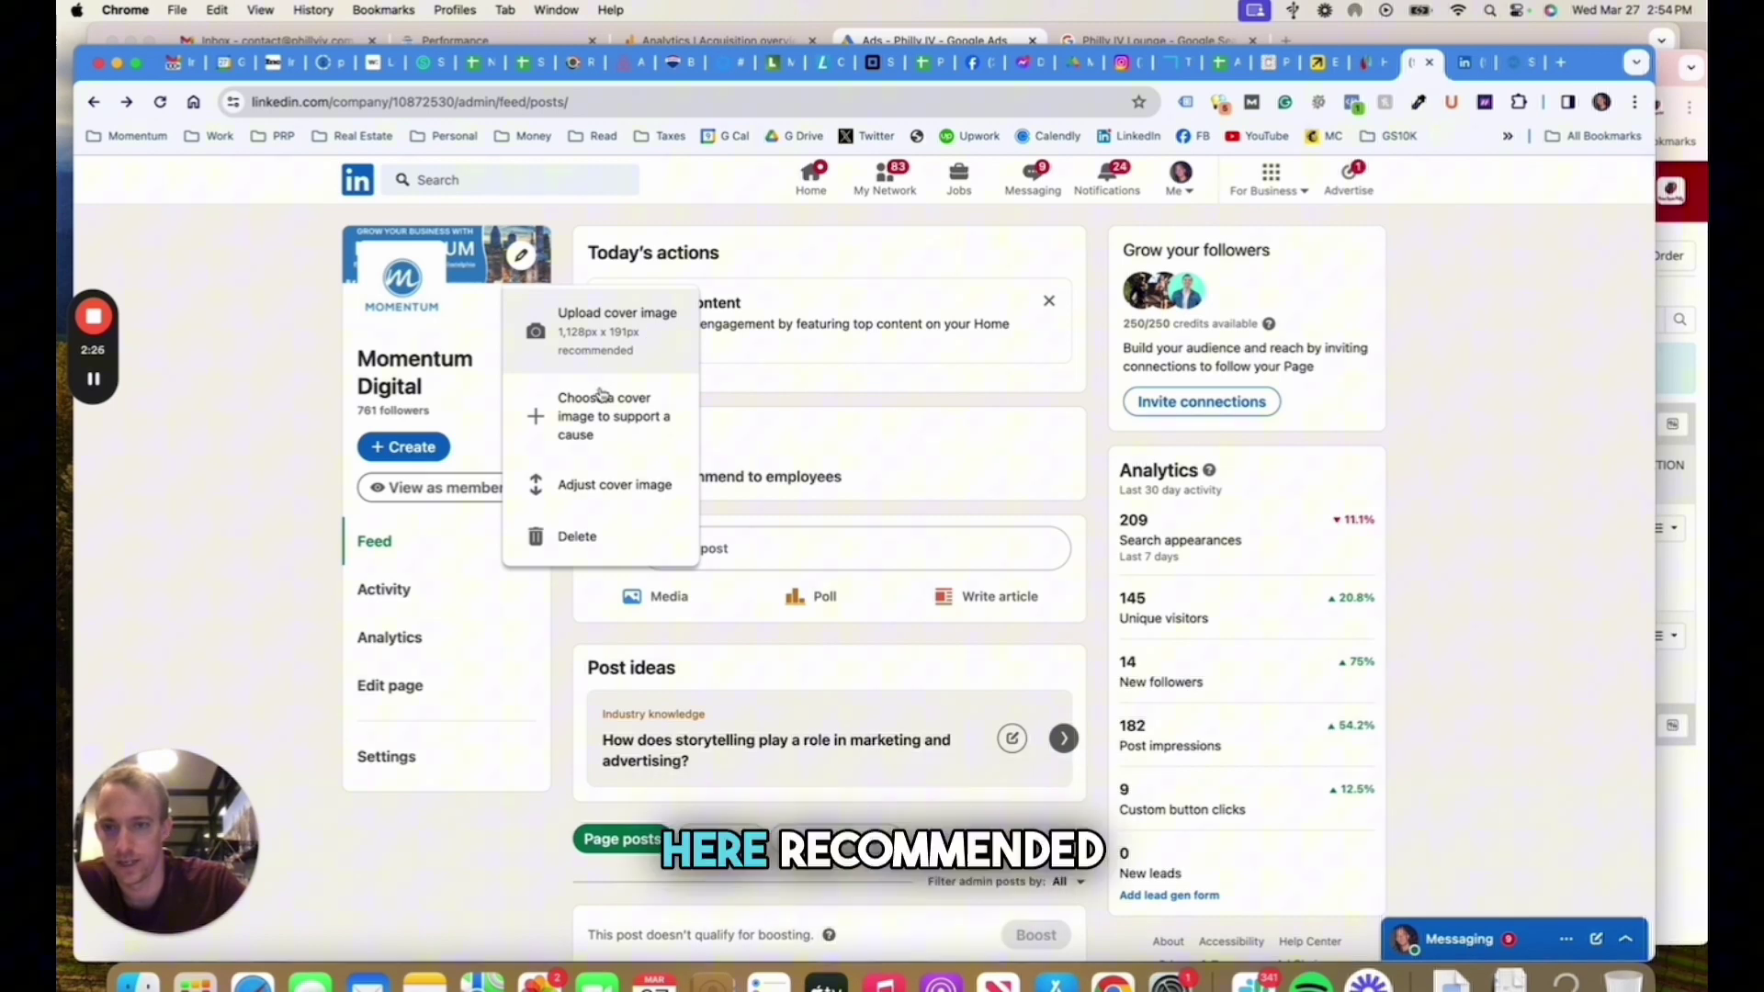
pyautogui.click(436, 399)
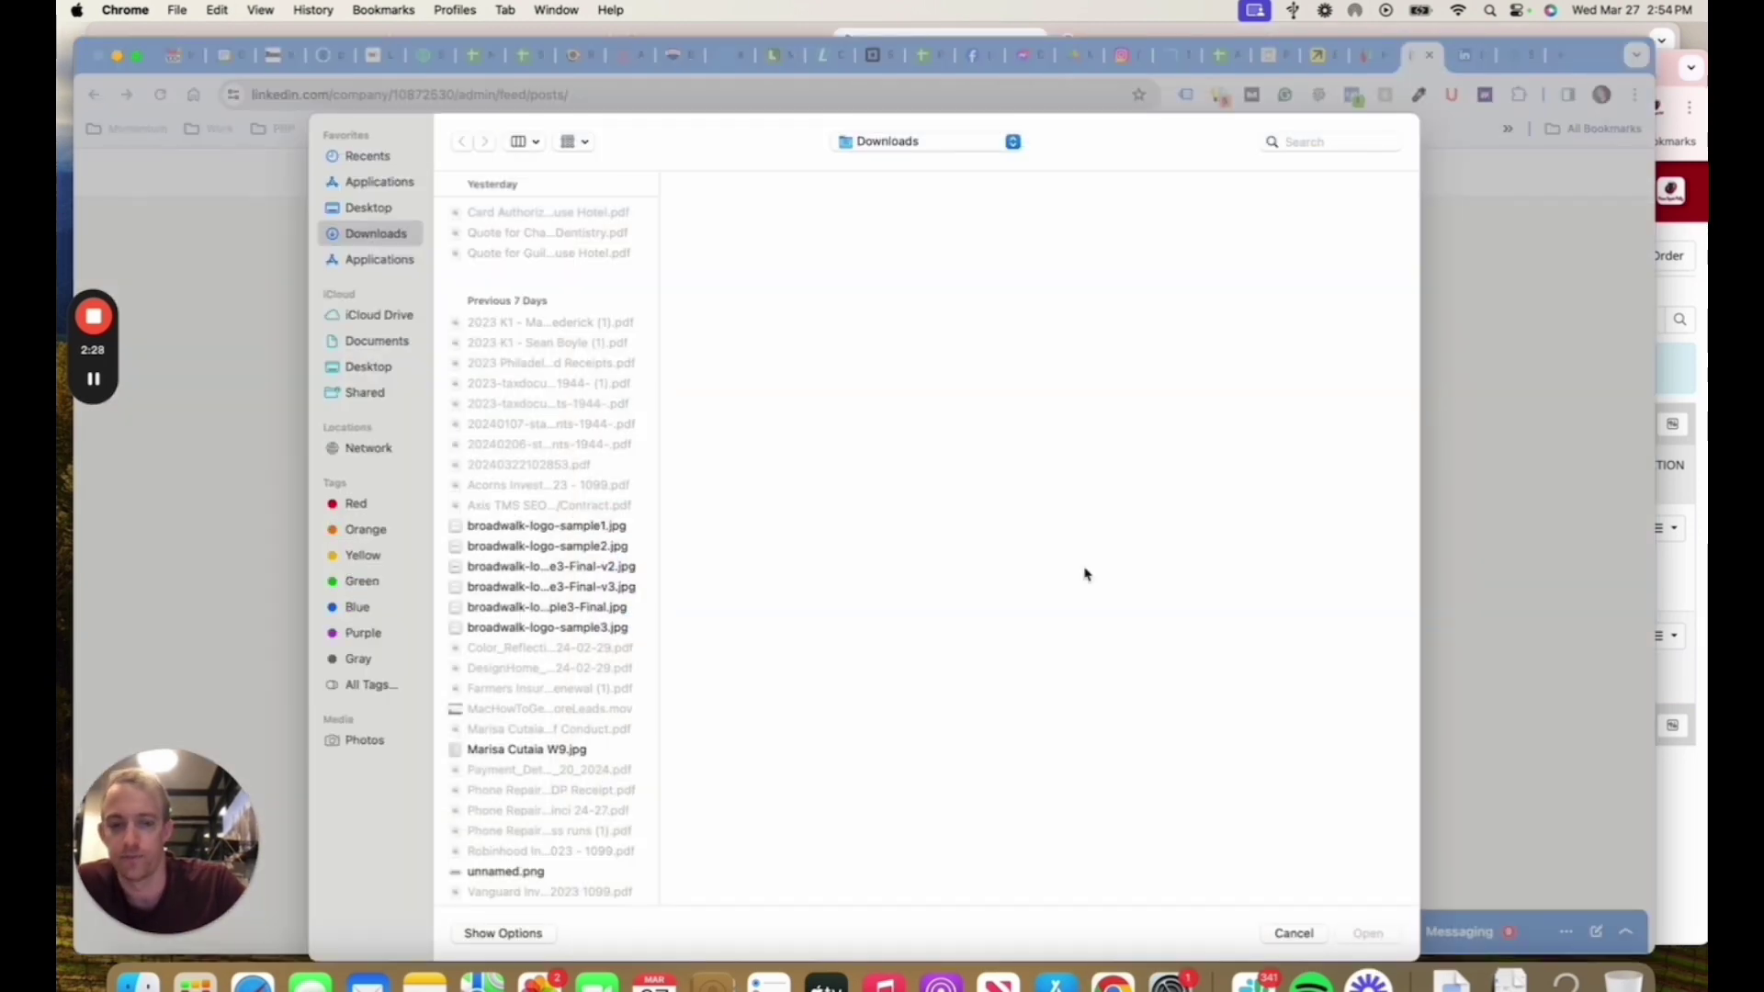
pyautogui.click(1295, 934)
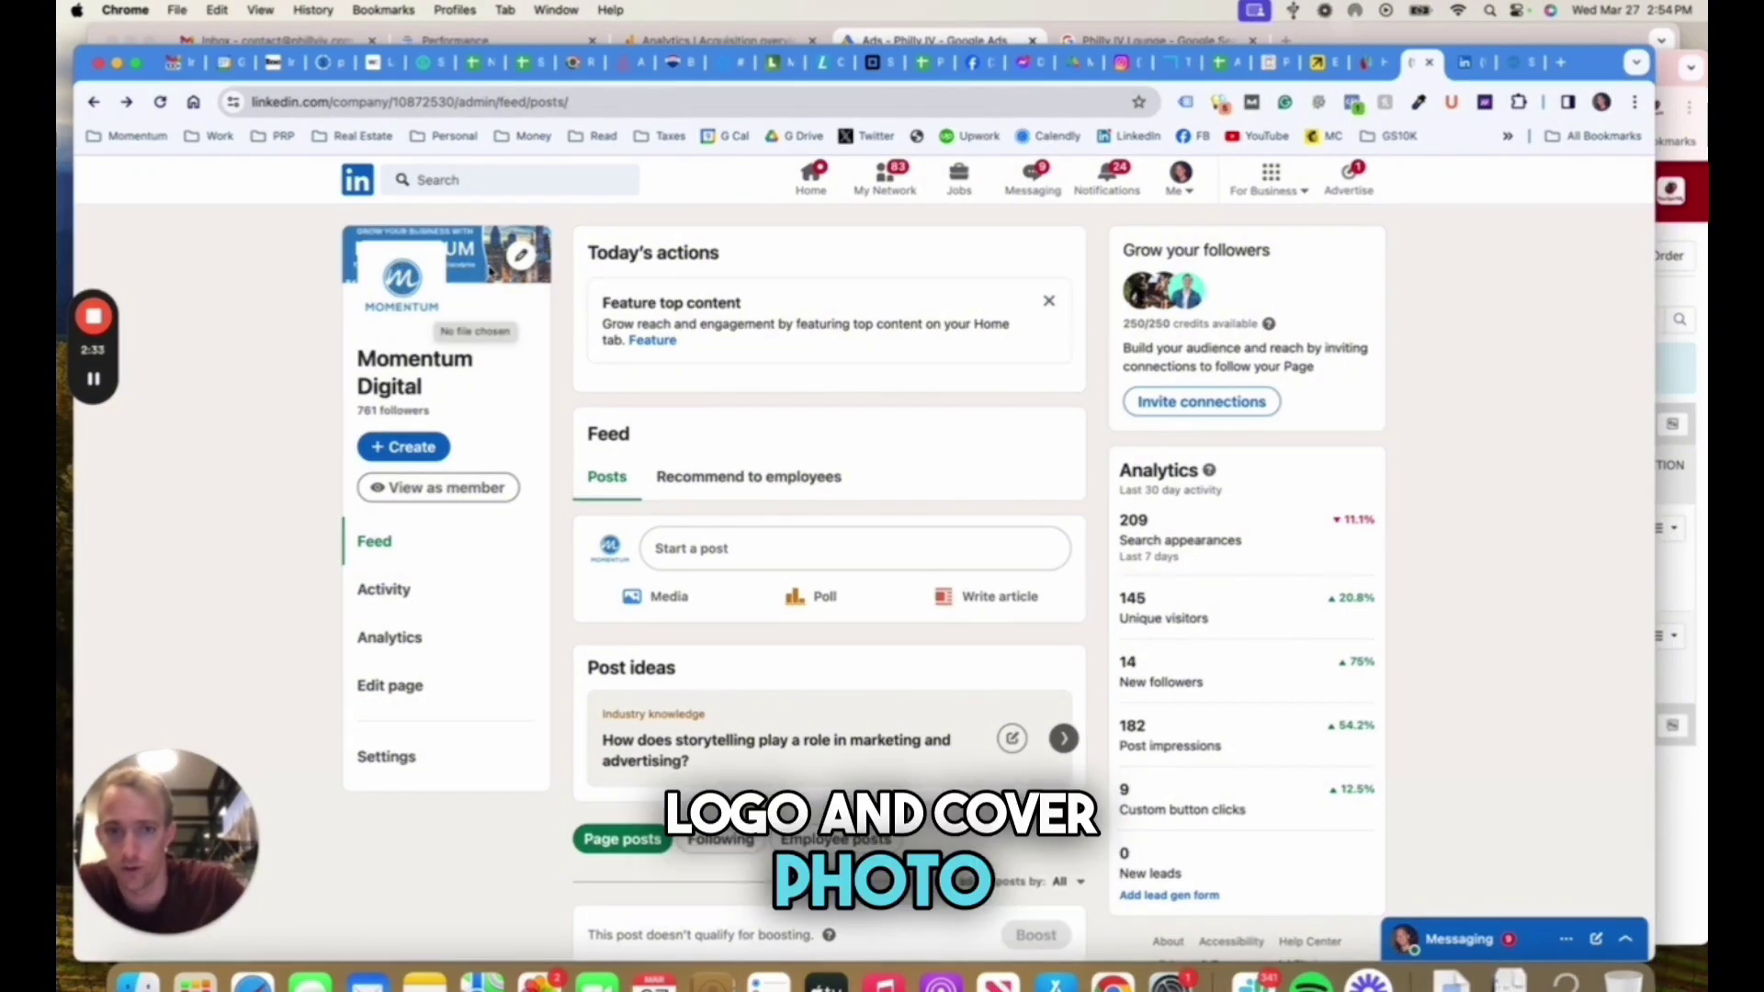
pyautogui.scroll(-1, 662, 308)
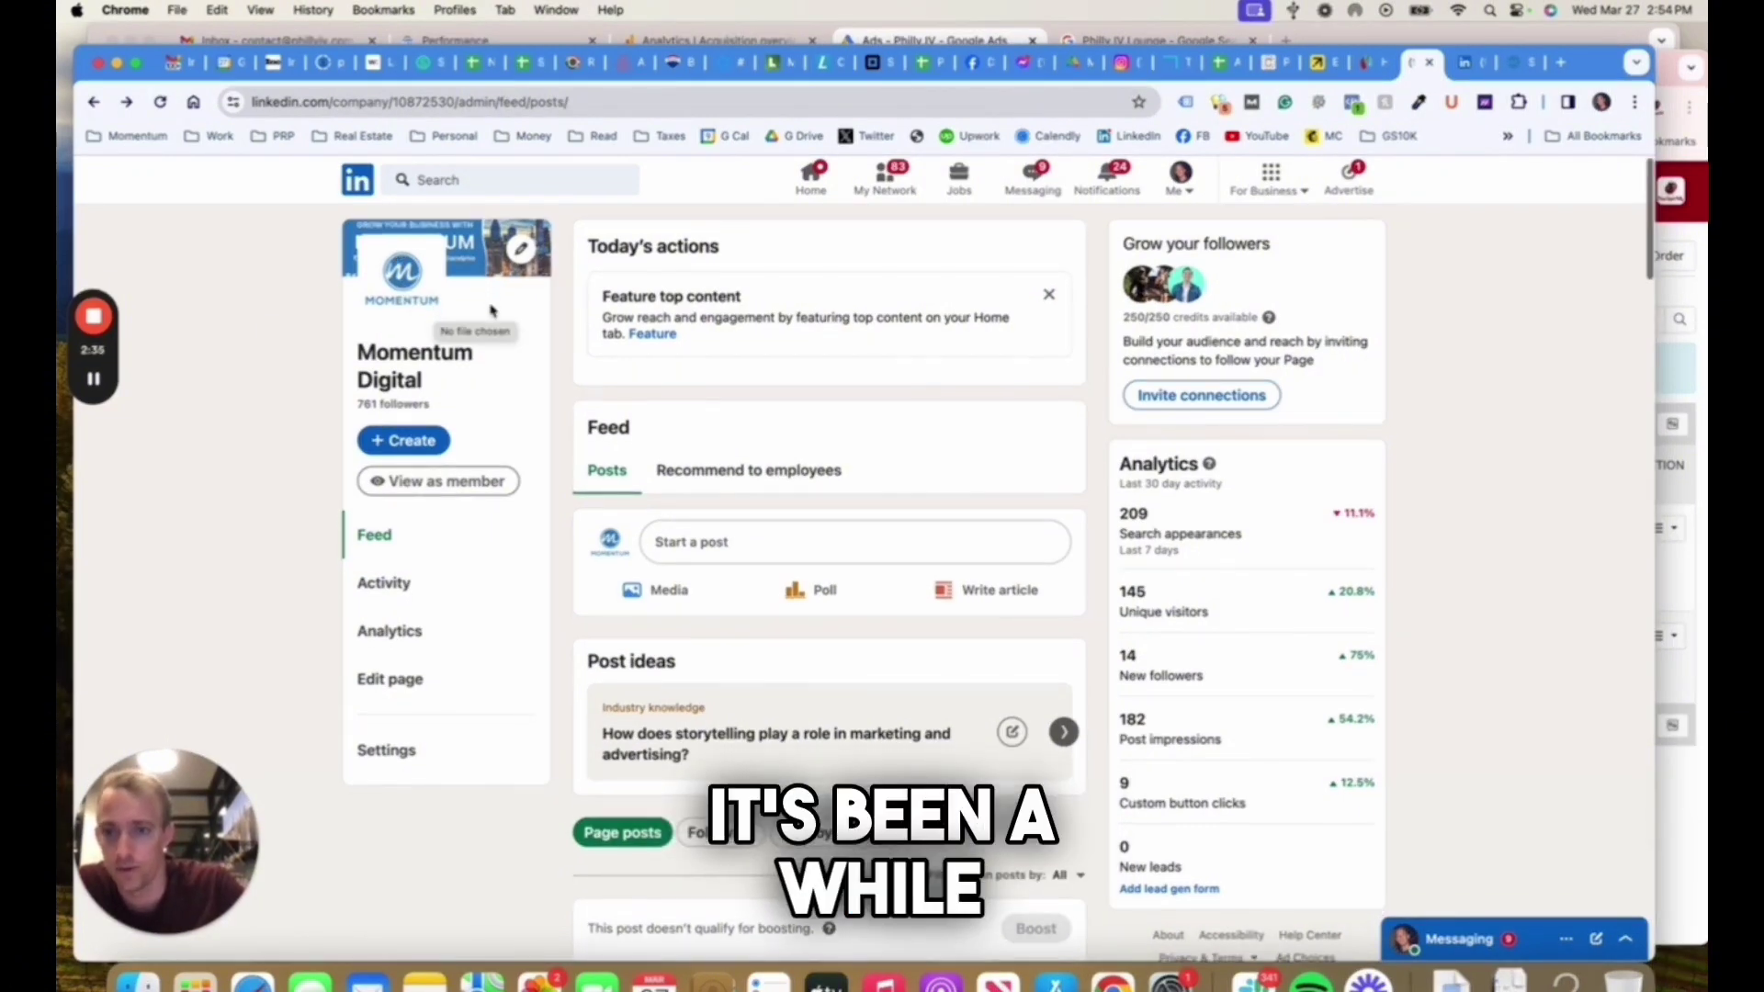
pyautogui.click(760, 339)
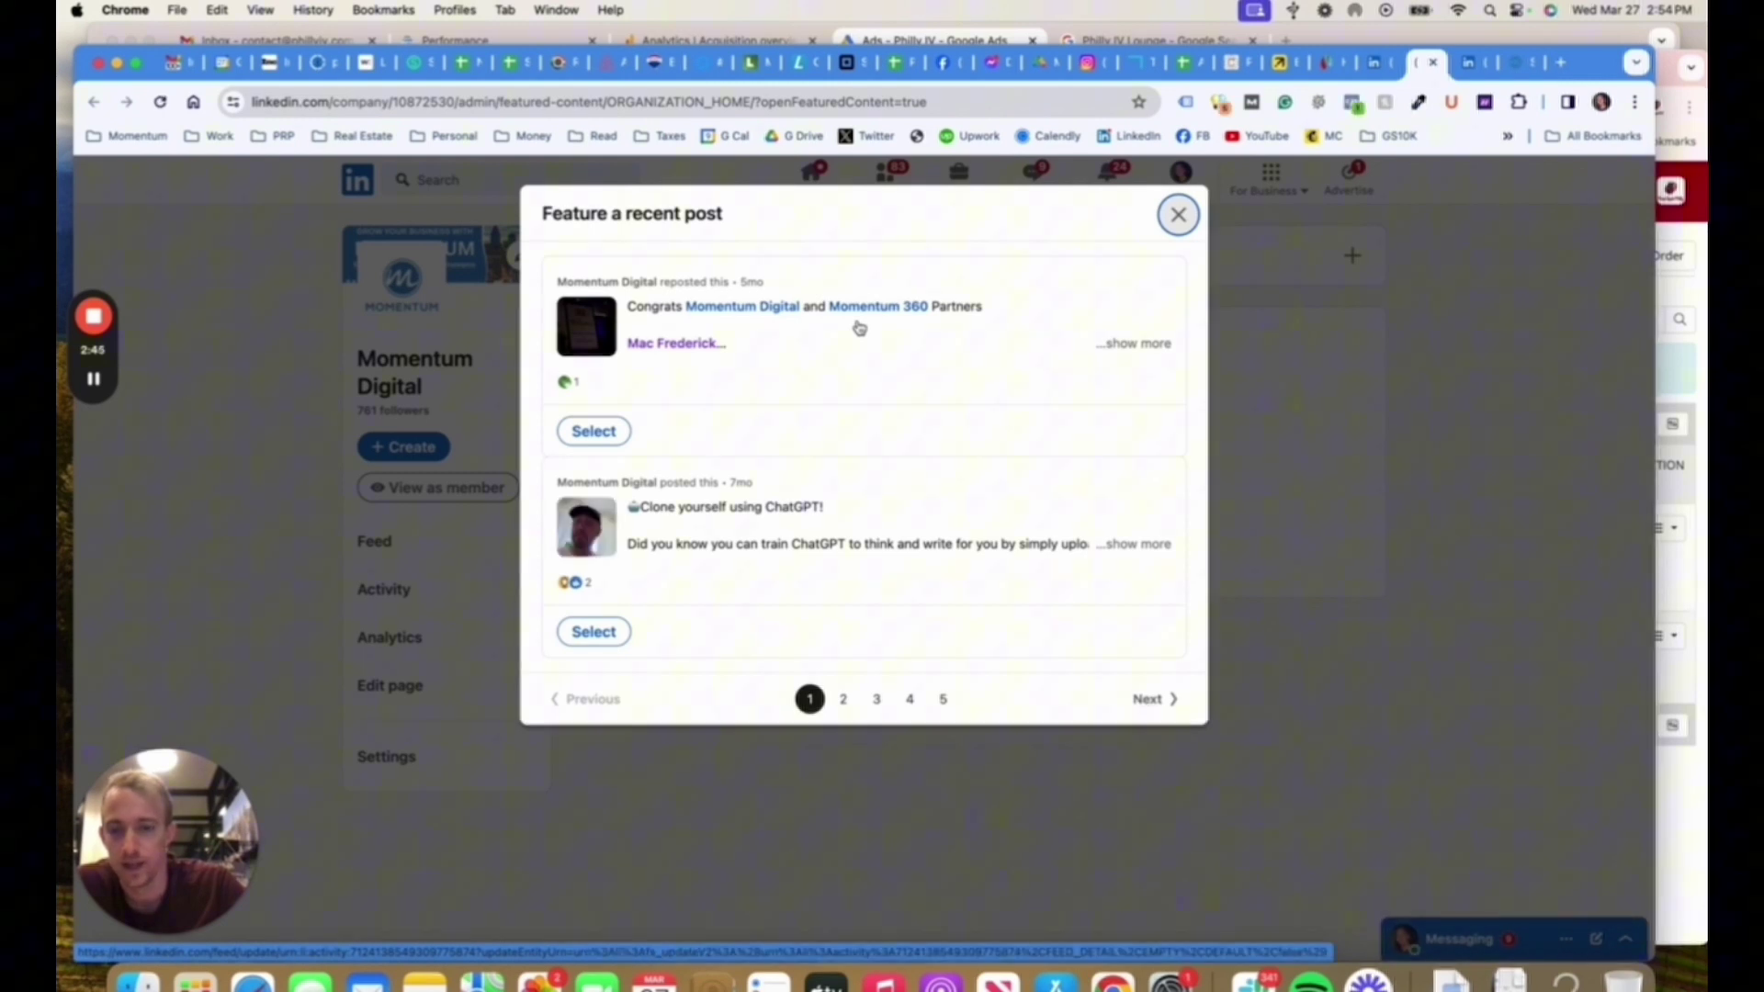
# Step: Page through the recent posts, close the picker without featuring any, and scroll the admin feed
pyautogui.click(844, 699)
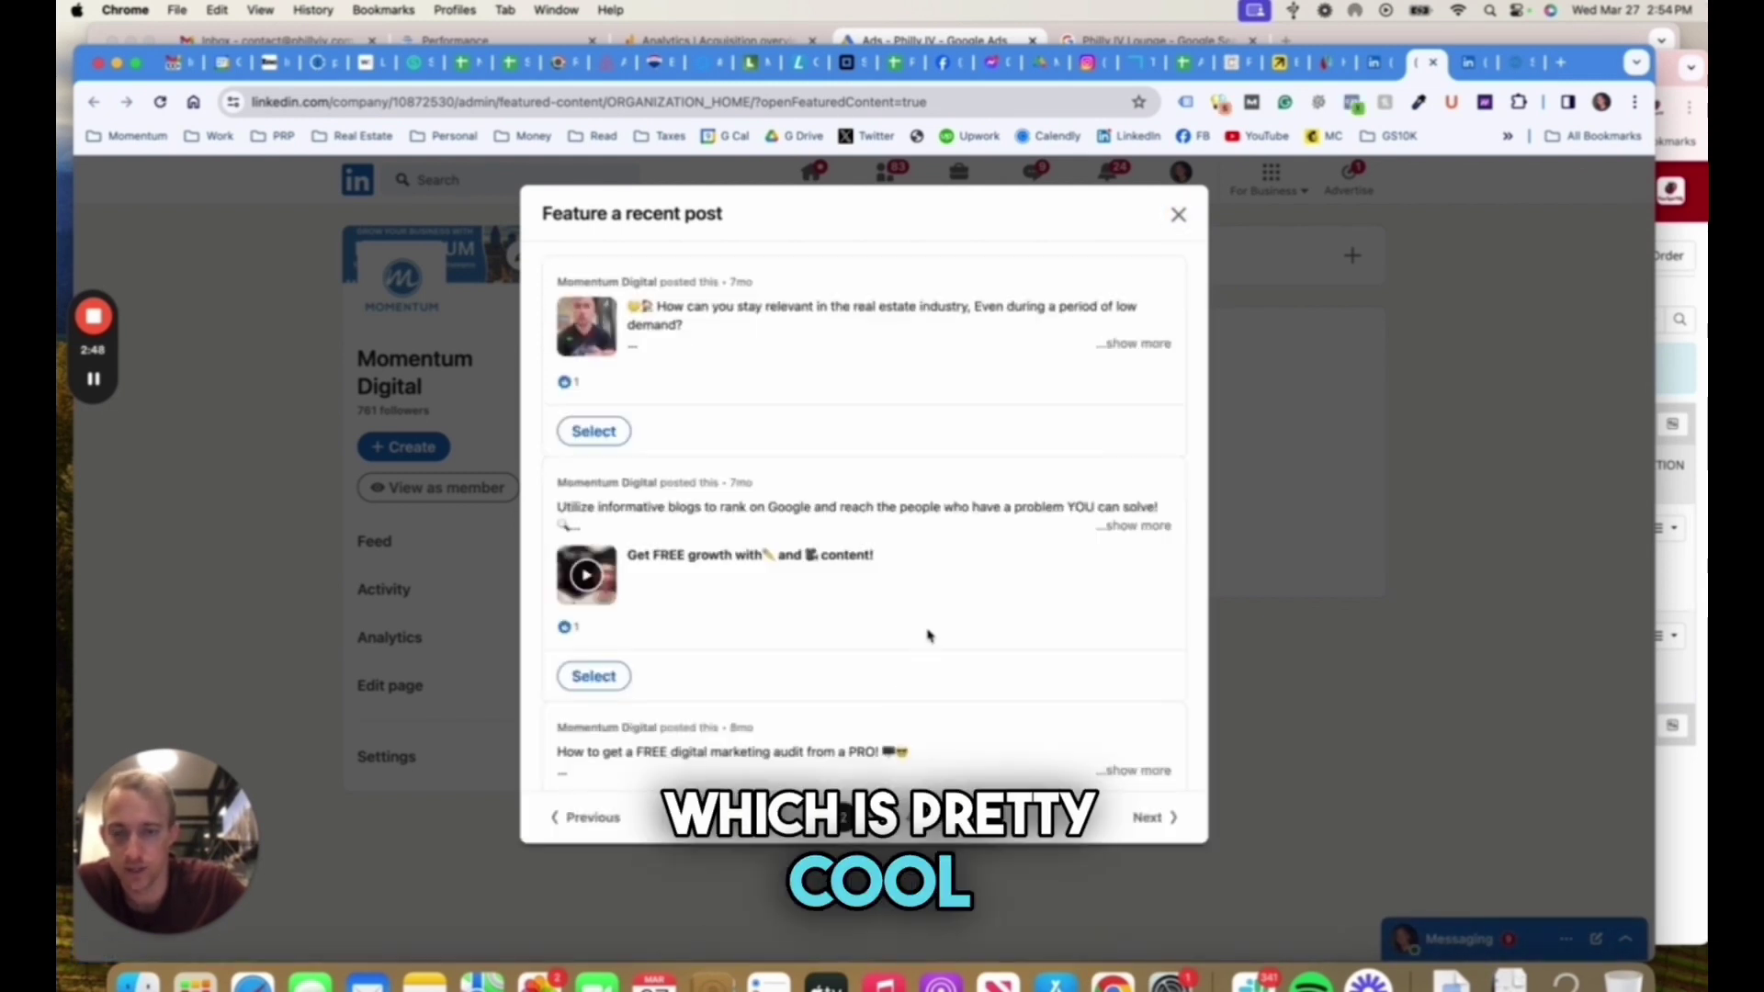
pyautogui.click(863, 817)
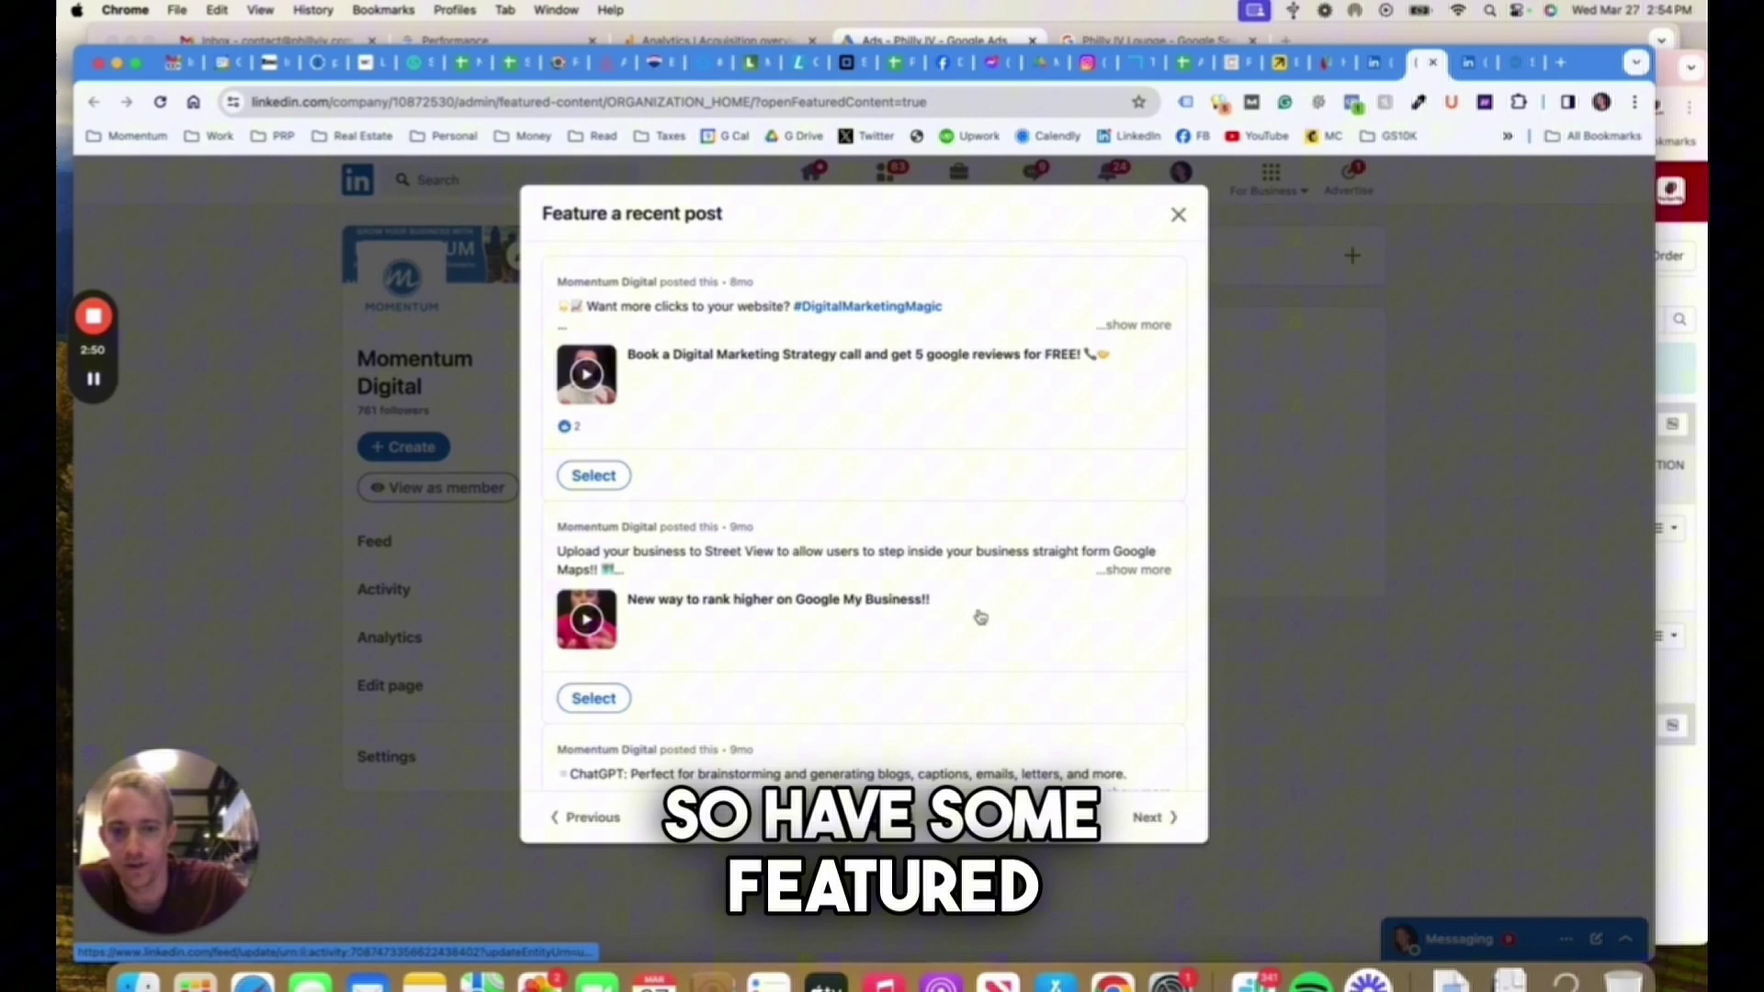
pyautogui.click(1178, 215)
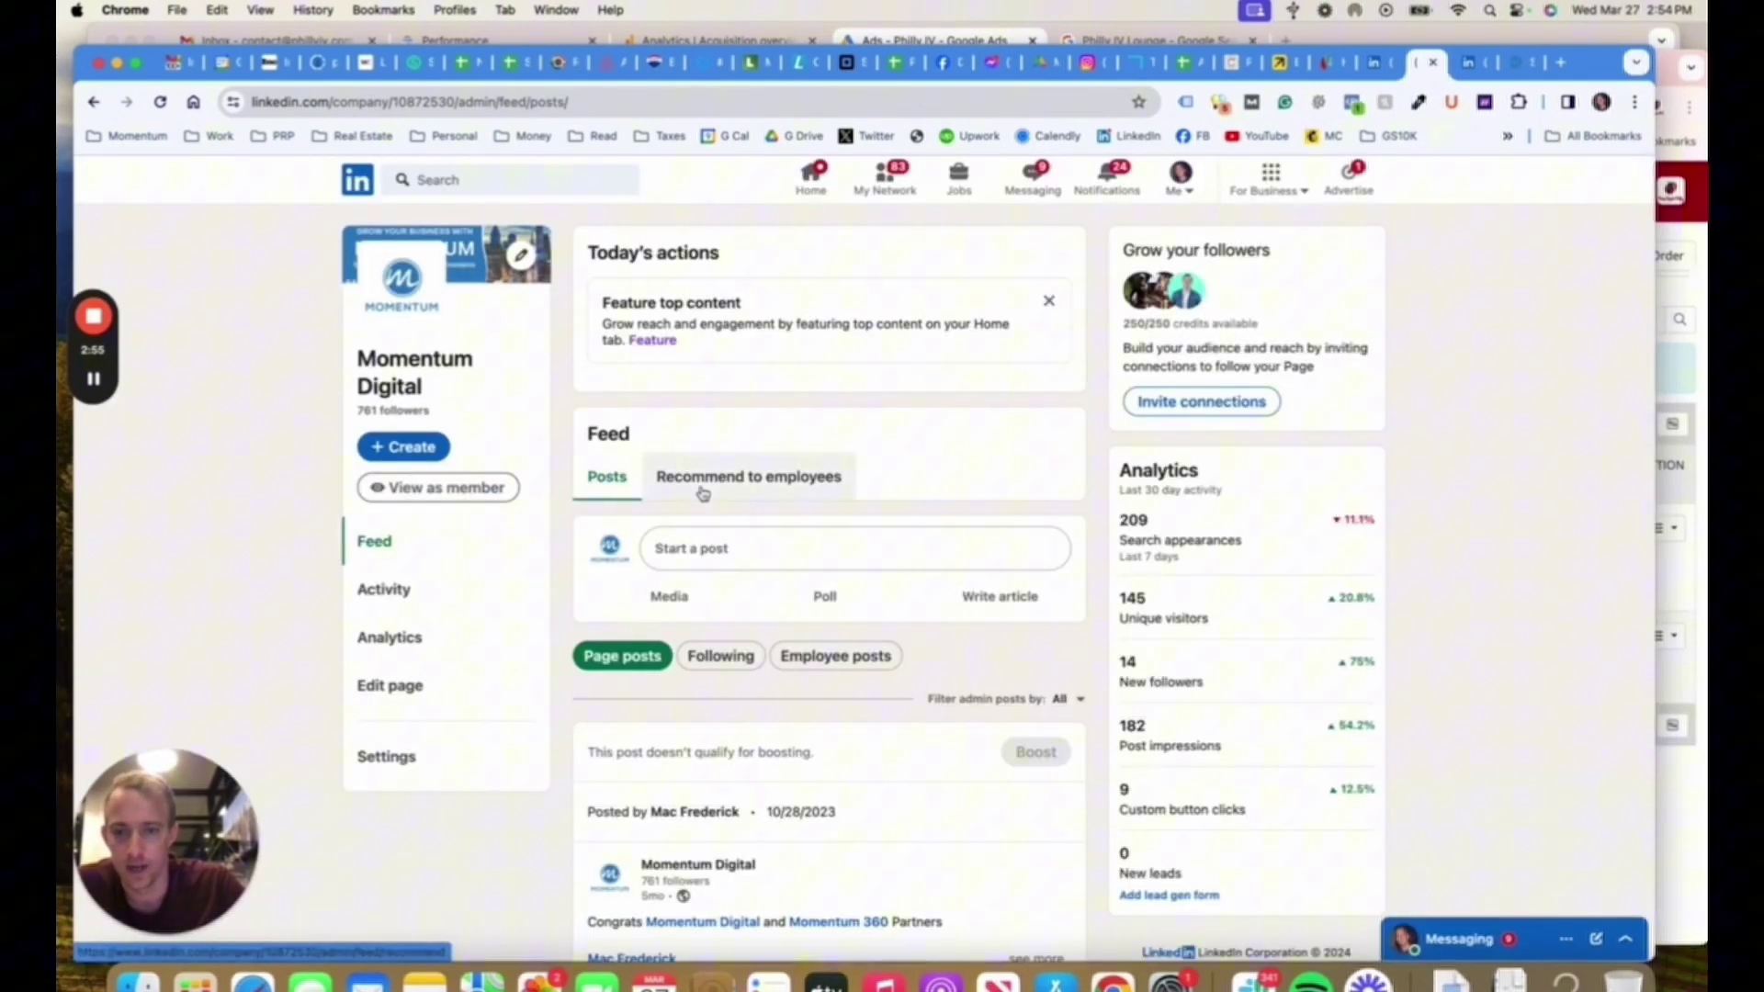
pyautogui.scroll(-5, 703, 493)
pyautogui.scroll(-10, 703, 493)
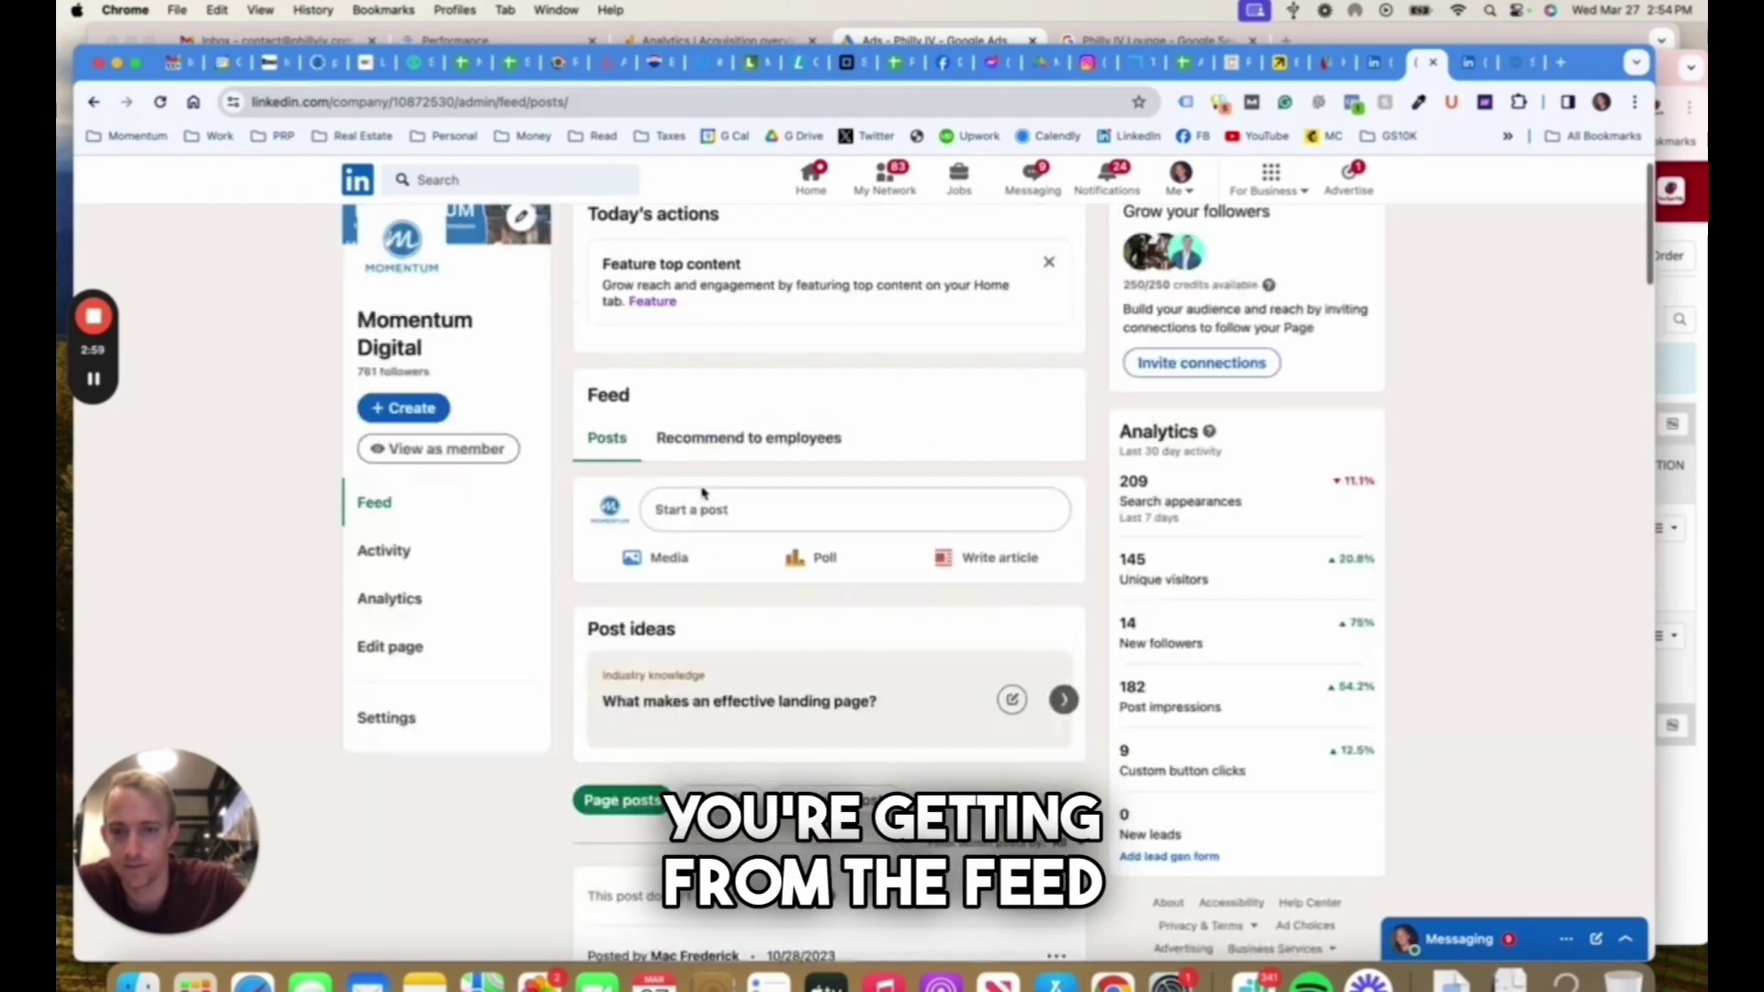
pyautogui.scroll(1, 703, 493)
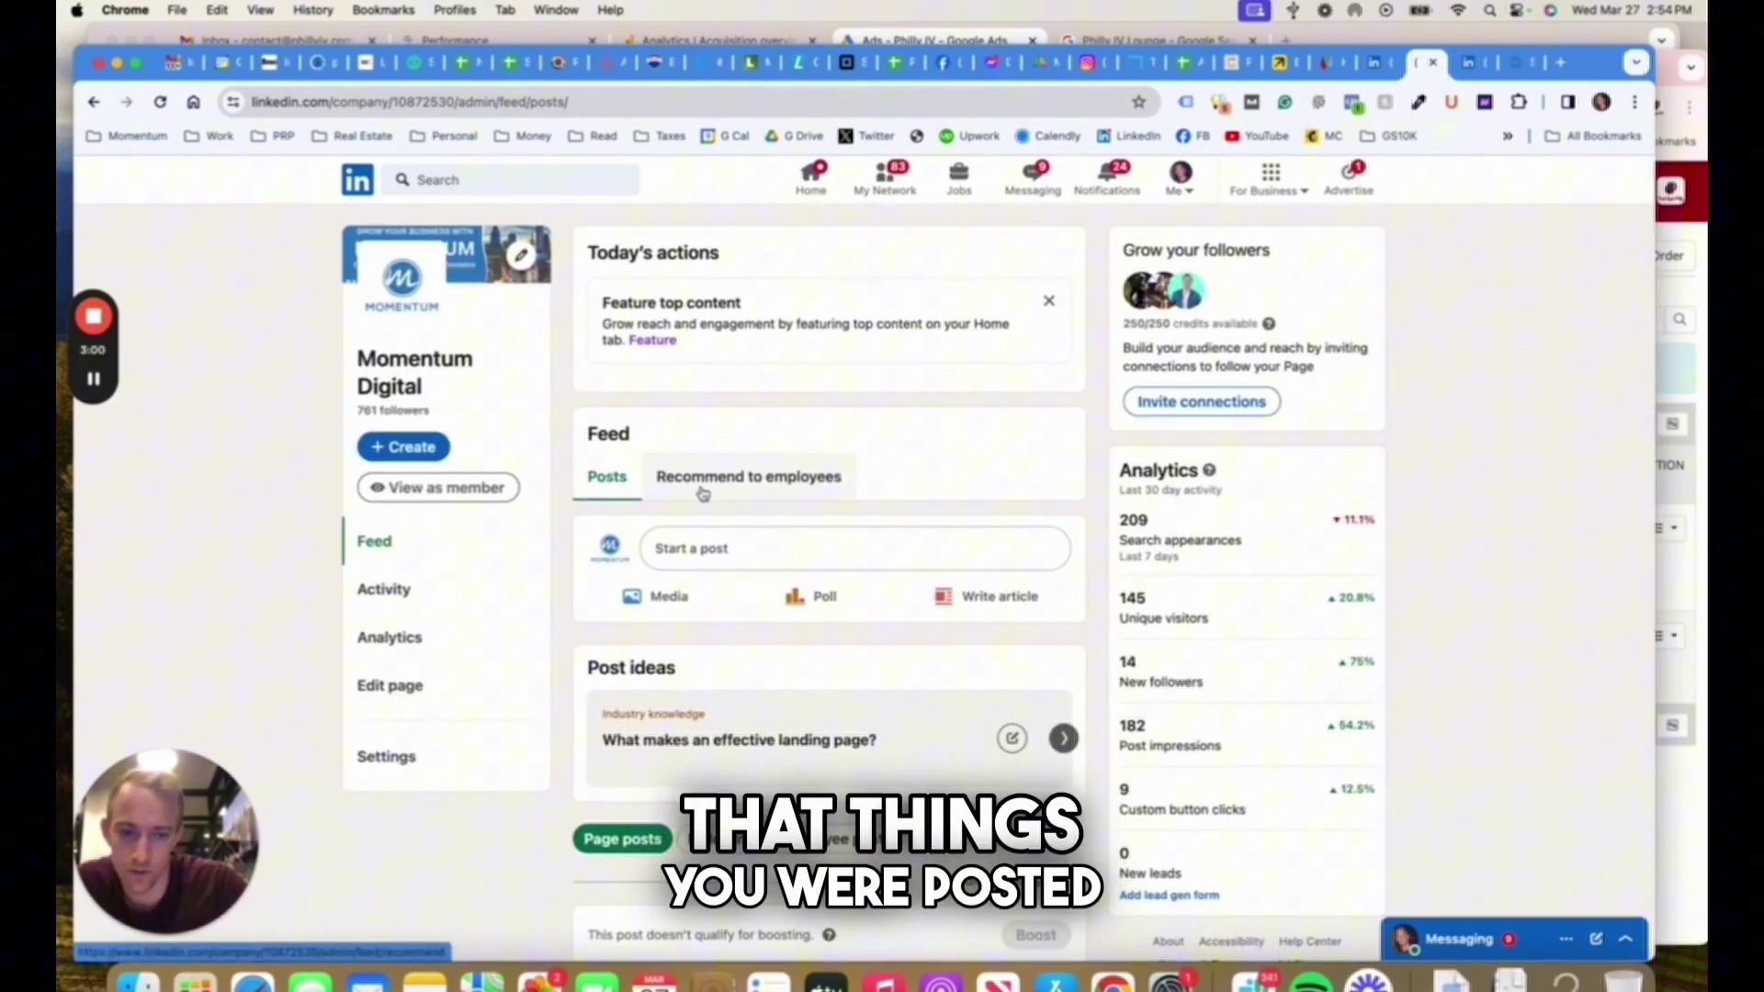
# Step: Review the Visitors, Followers and Leads analytics, then save the Competitor Analytics competitor list
pyautogui.click(388, 639)
pyautogui.click(701, 296)
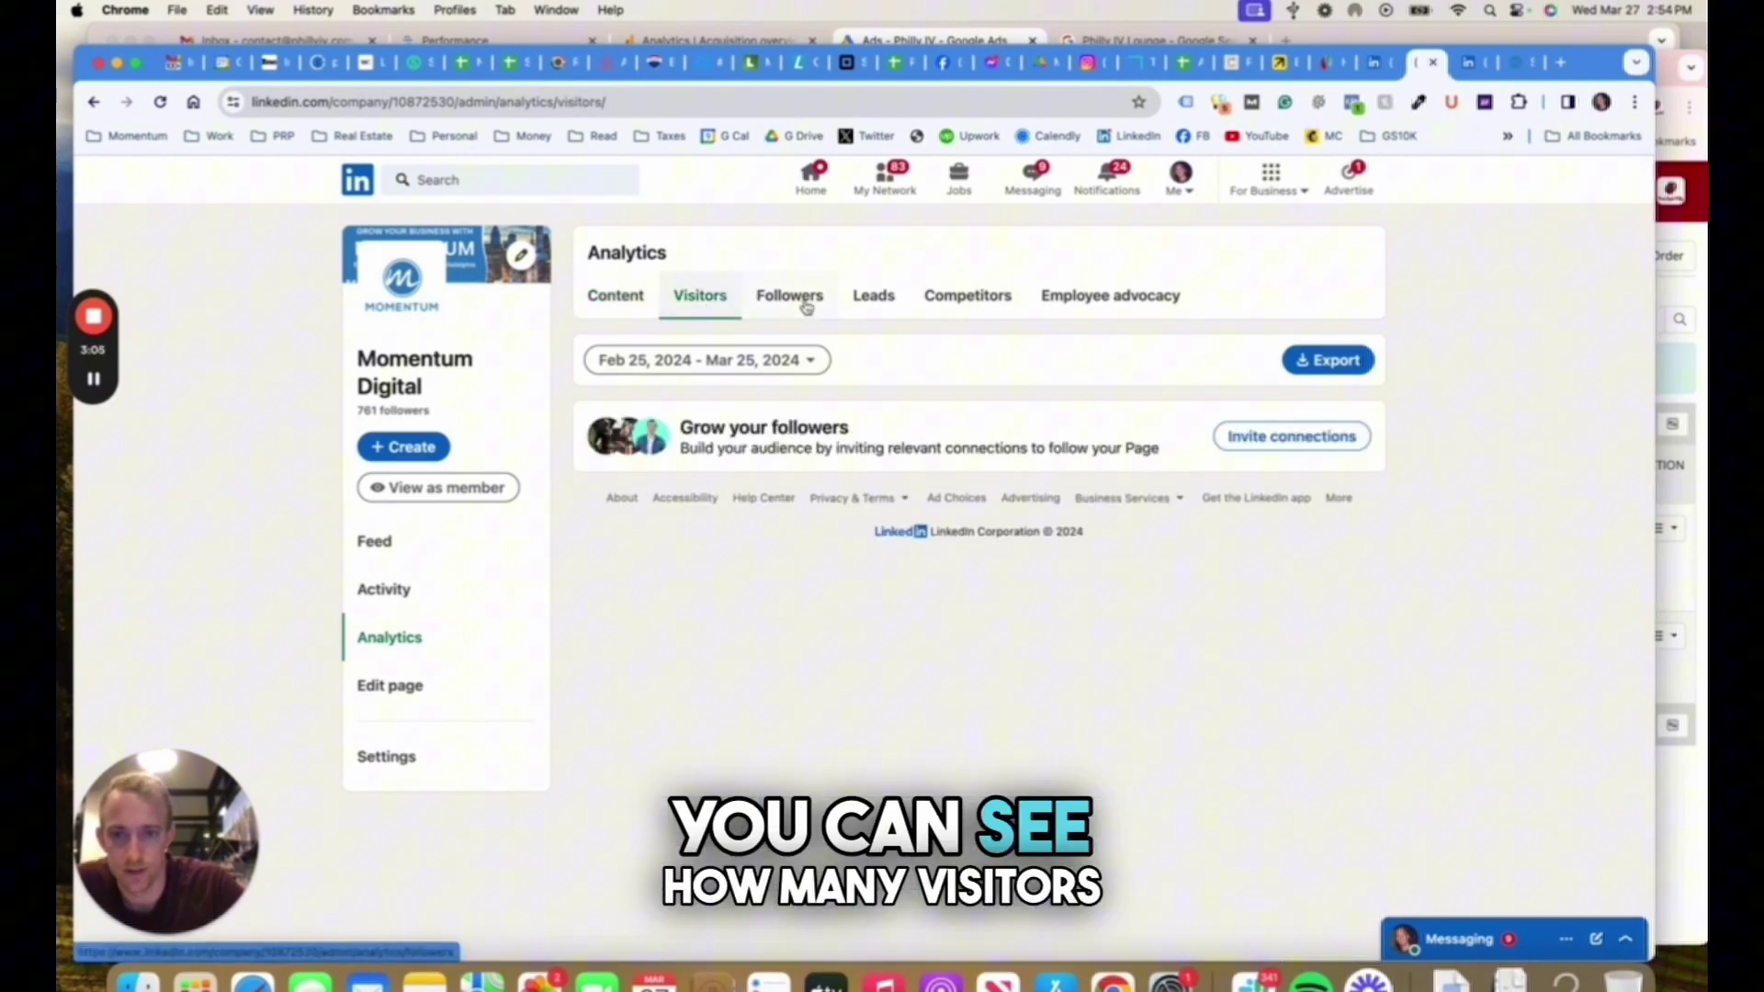
pyautogui.click(807, 298)
pyautogui.click(875, 296)
pyautogui.click(972, 295)
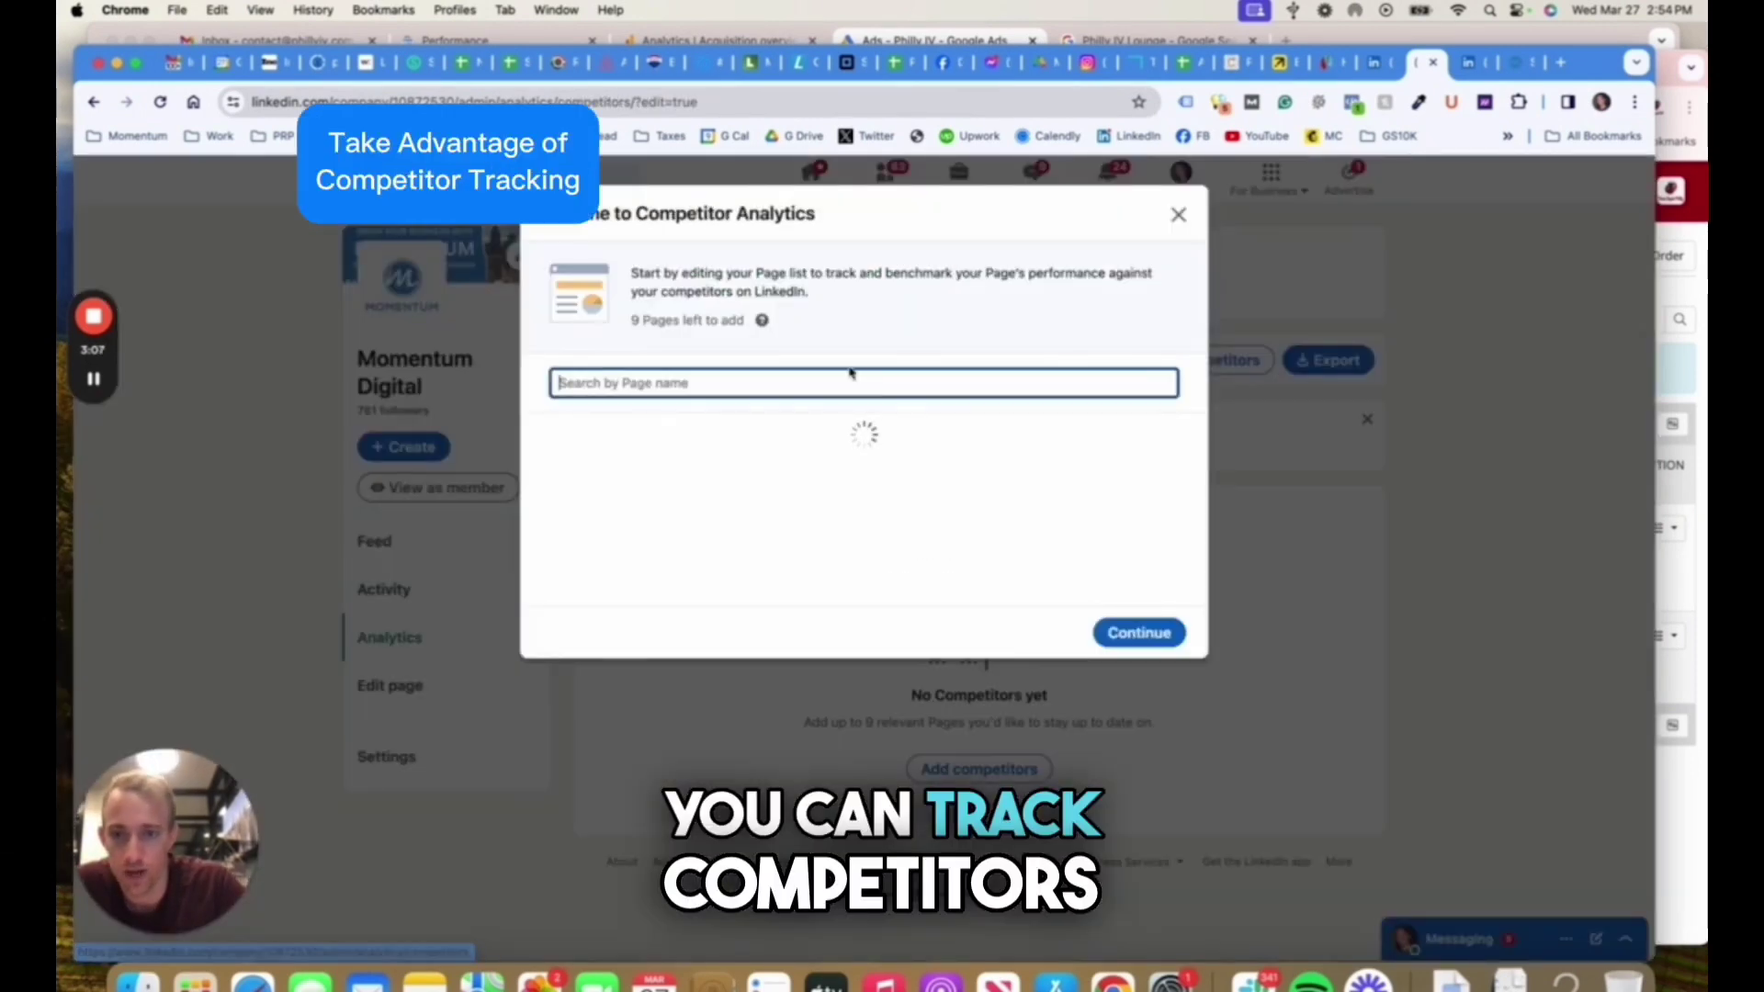
pyautogui.scroll(-3, 786, 524)
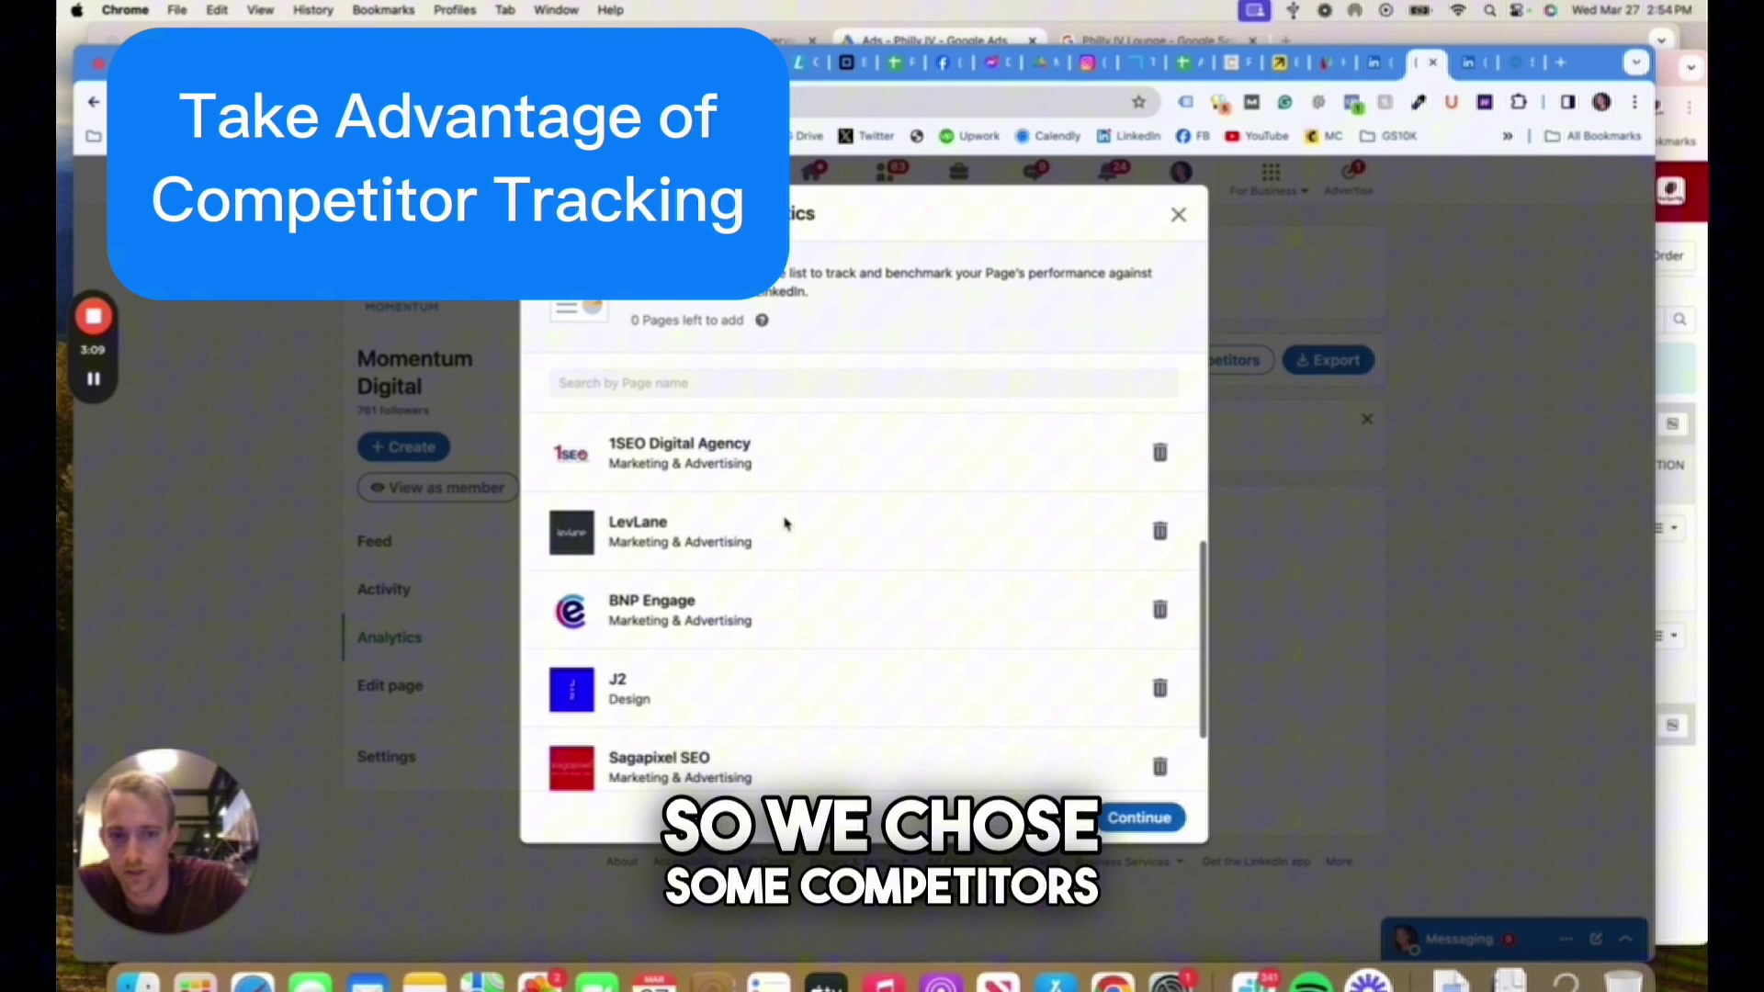
pyautogui.click(1123, 811)
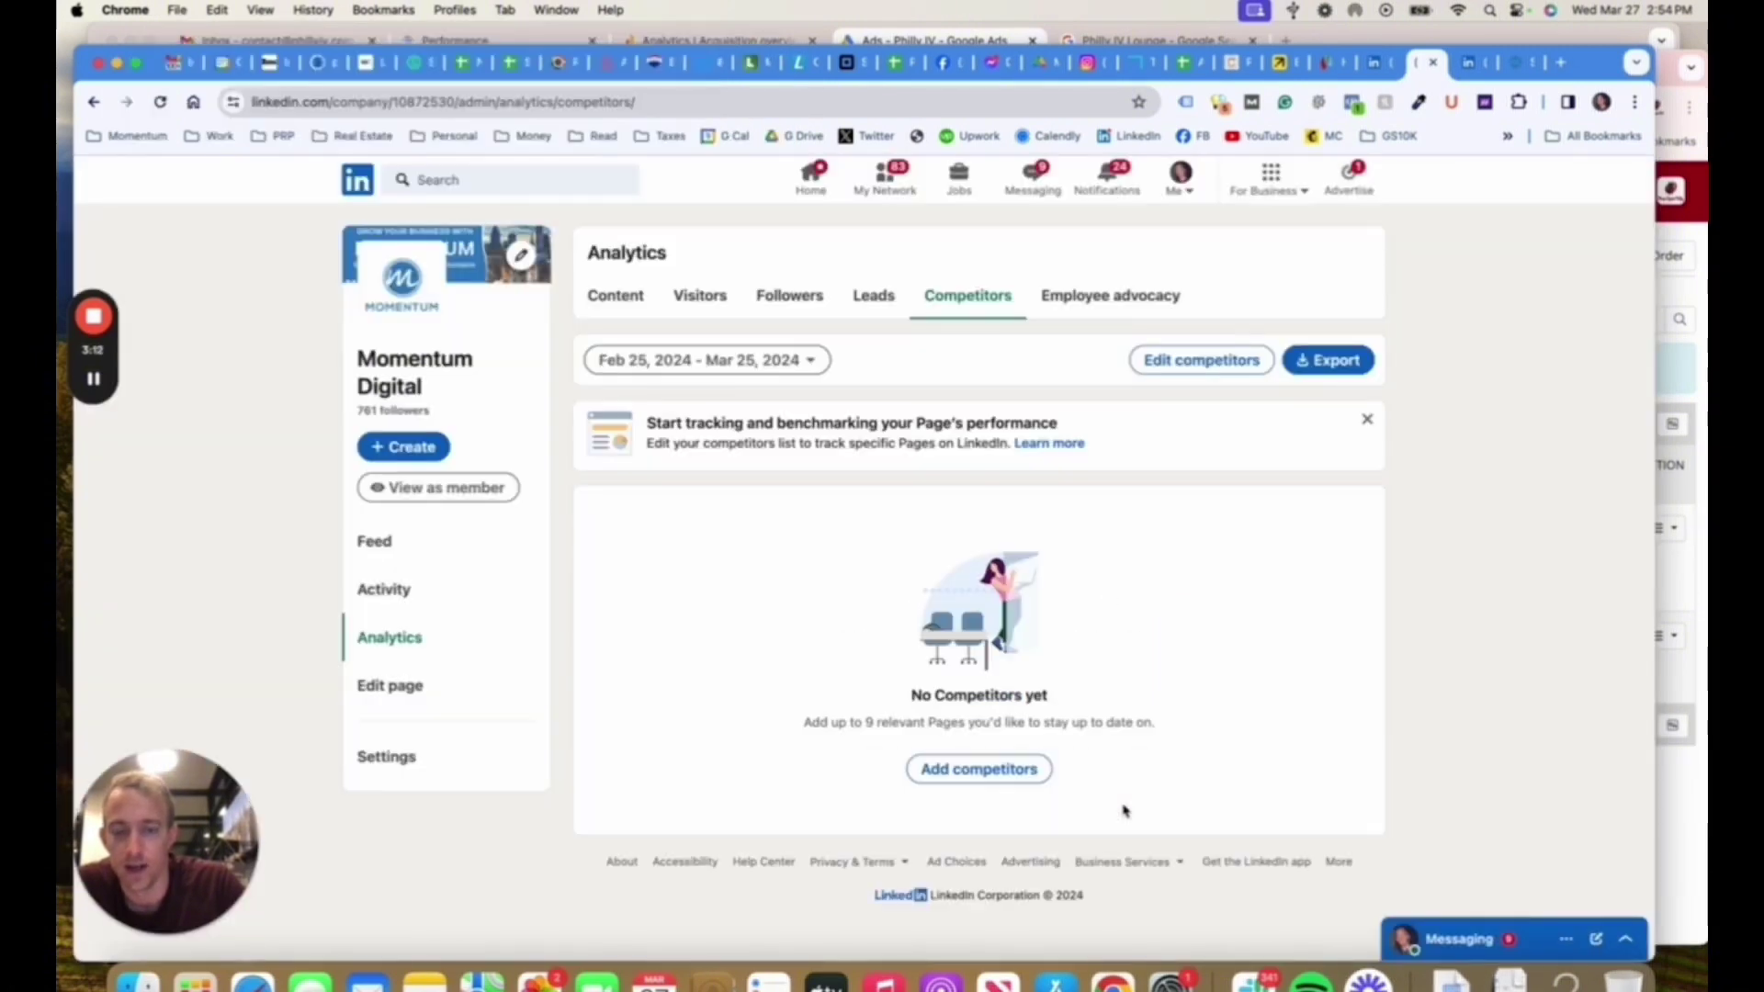
pyautogui.scroll(-3, 837, 682)
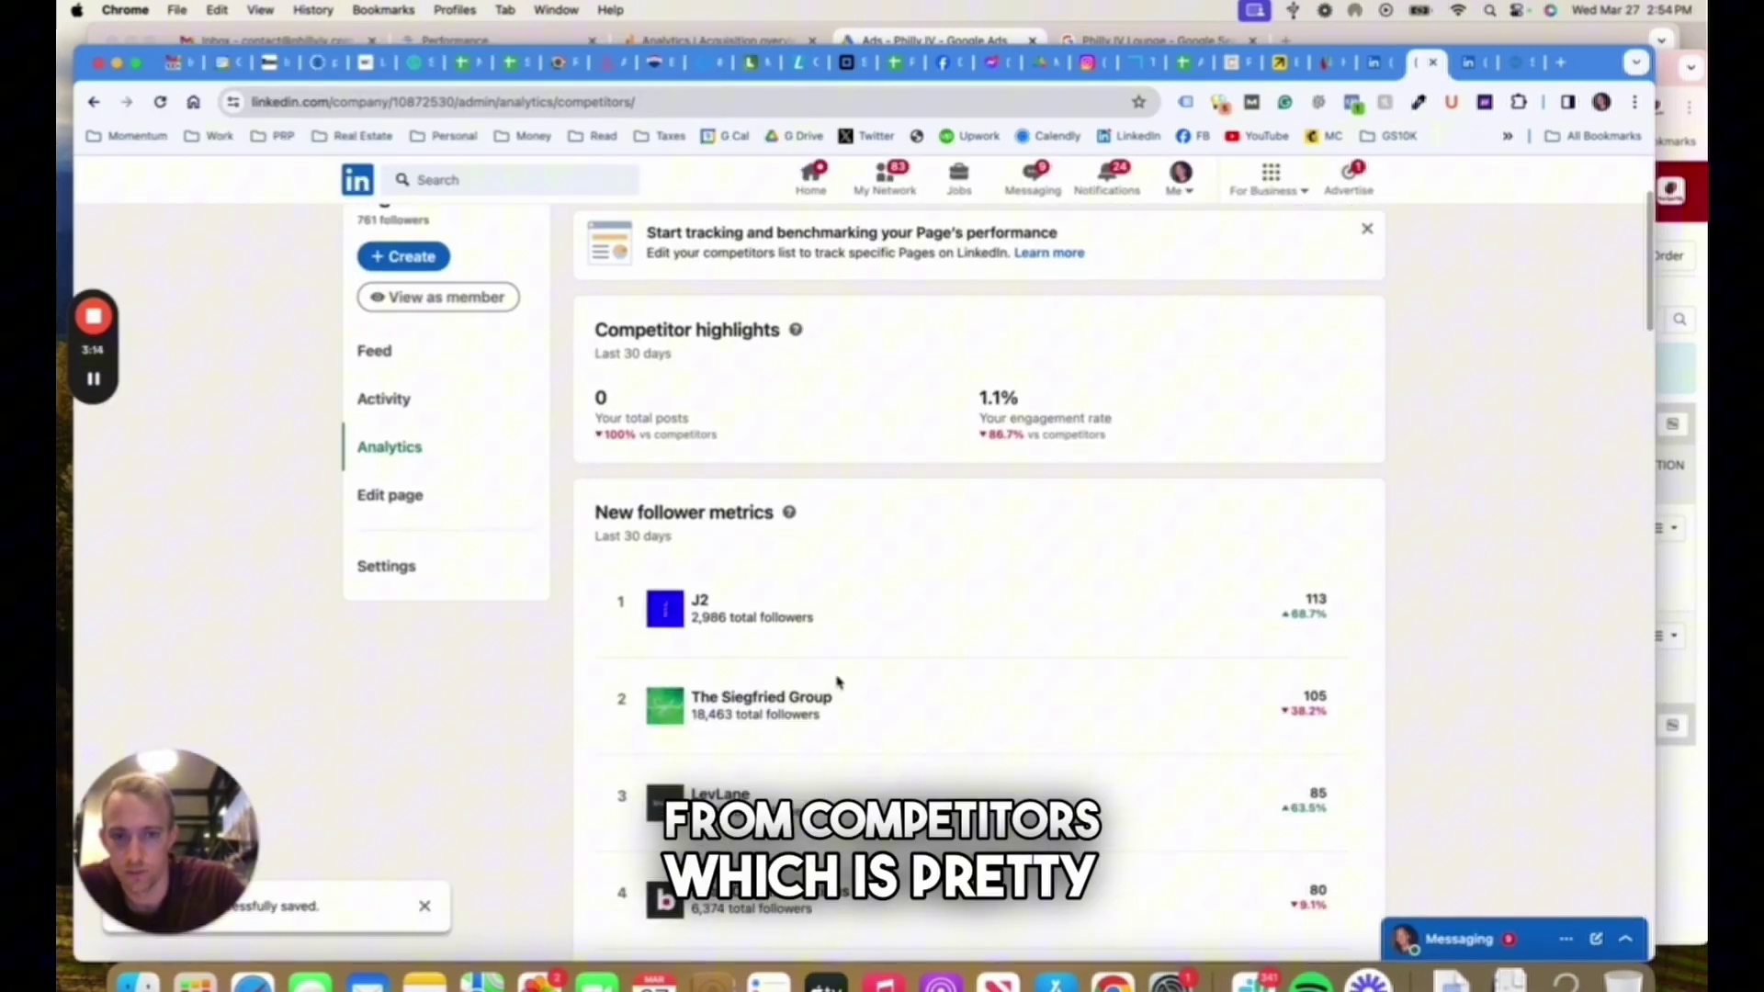
pyautogui.scroll(3, 837, 681)
# Step: Look through the Employee advocacy analytics and open the page editor
pyautogui.click(1111, 295)
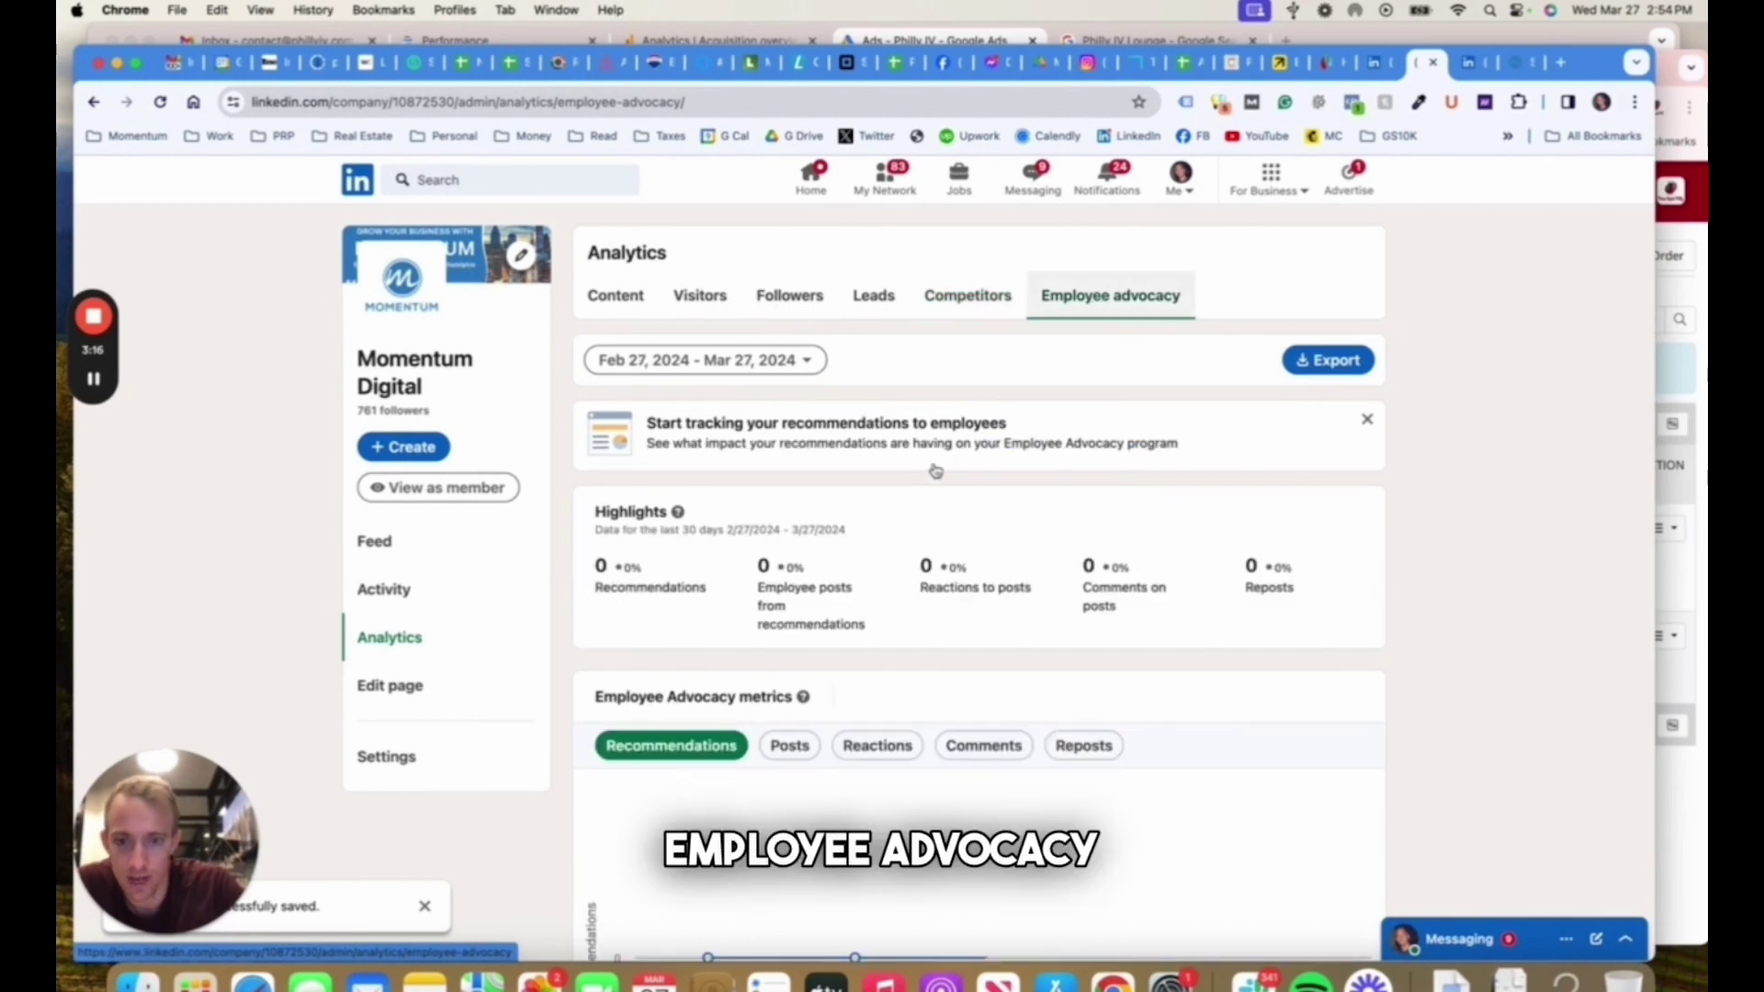
pyautogui.scroll(-1, 935, 470)
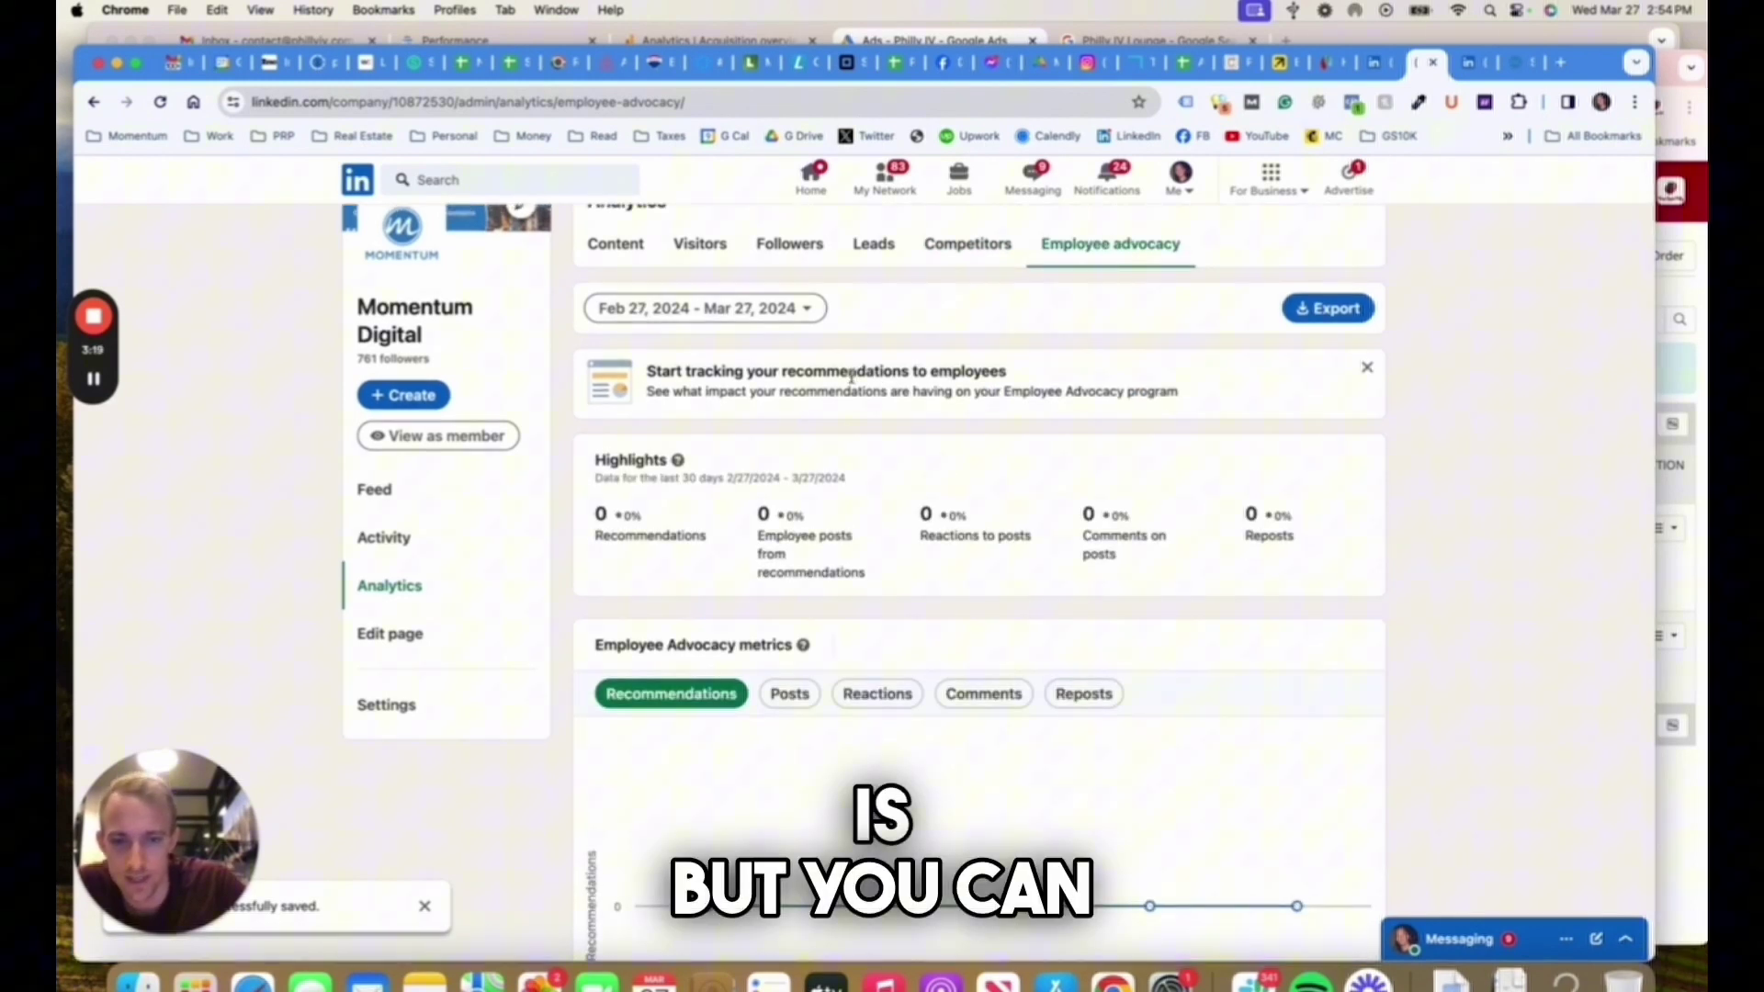
pyautogui.scroll(-5, 851, 375)
pyautogui.scroll(-1, 873, 602)
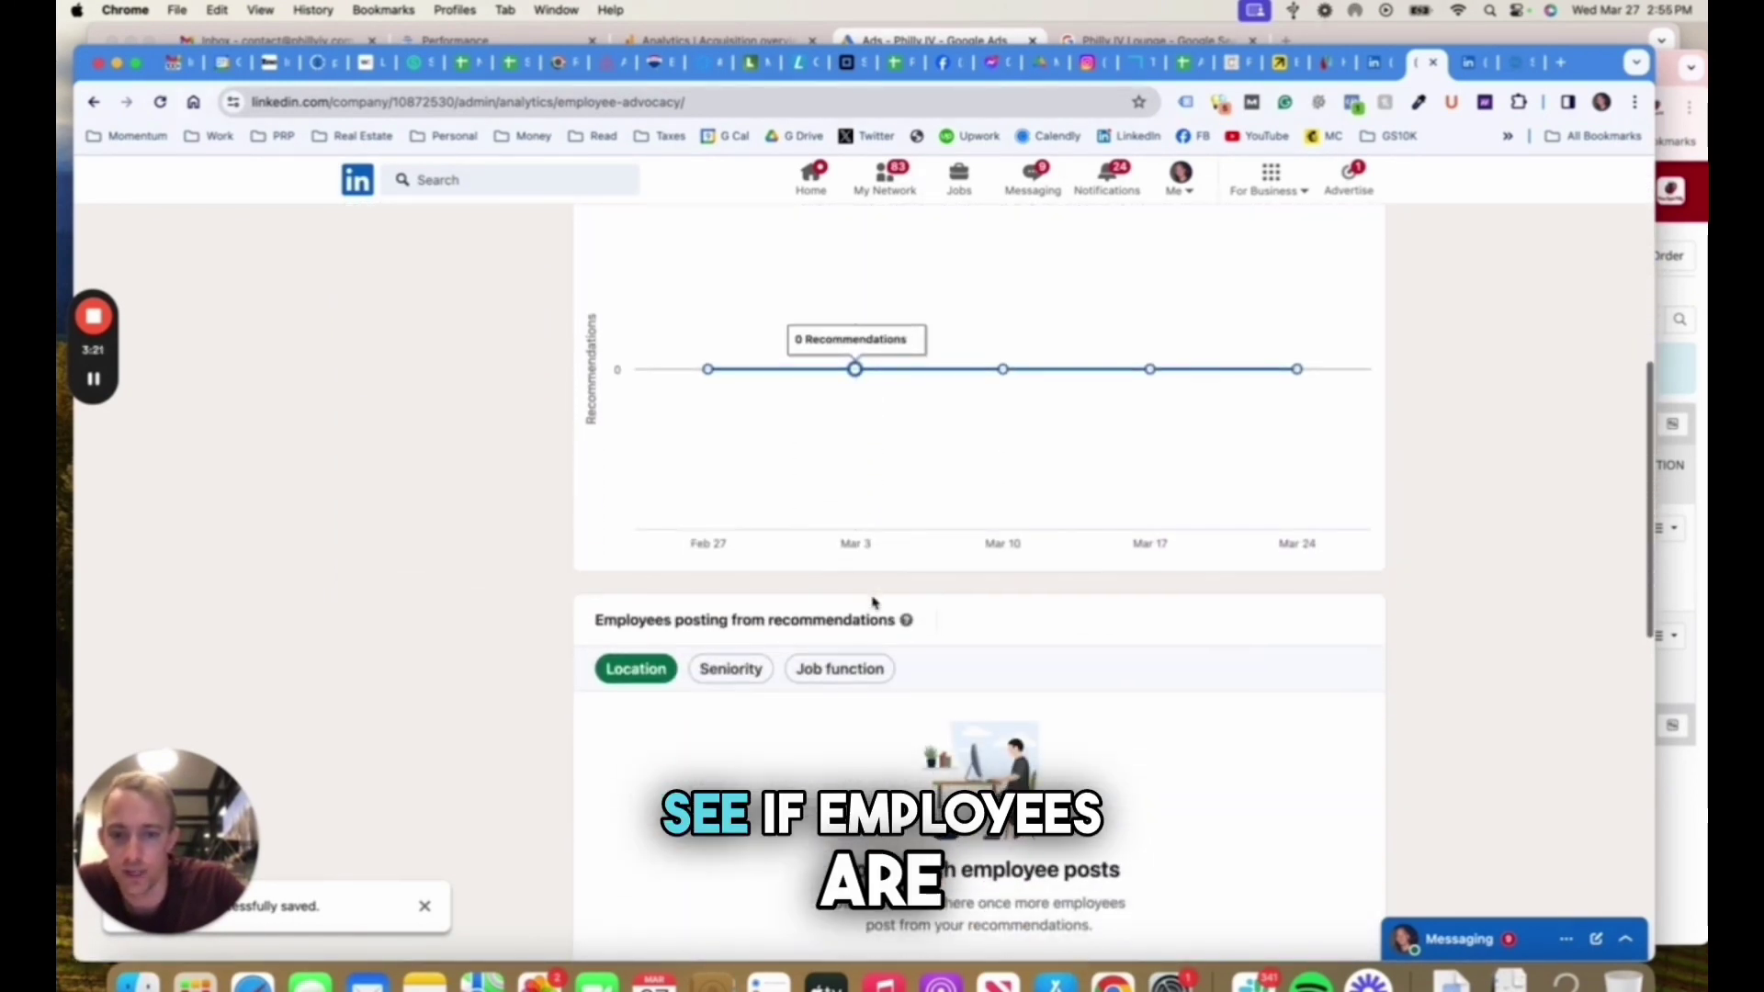
pyautogui.scroll(5, 873, 601)
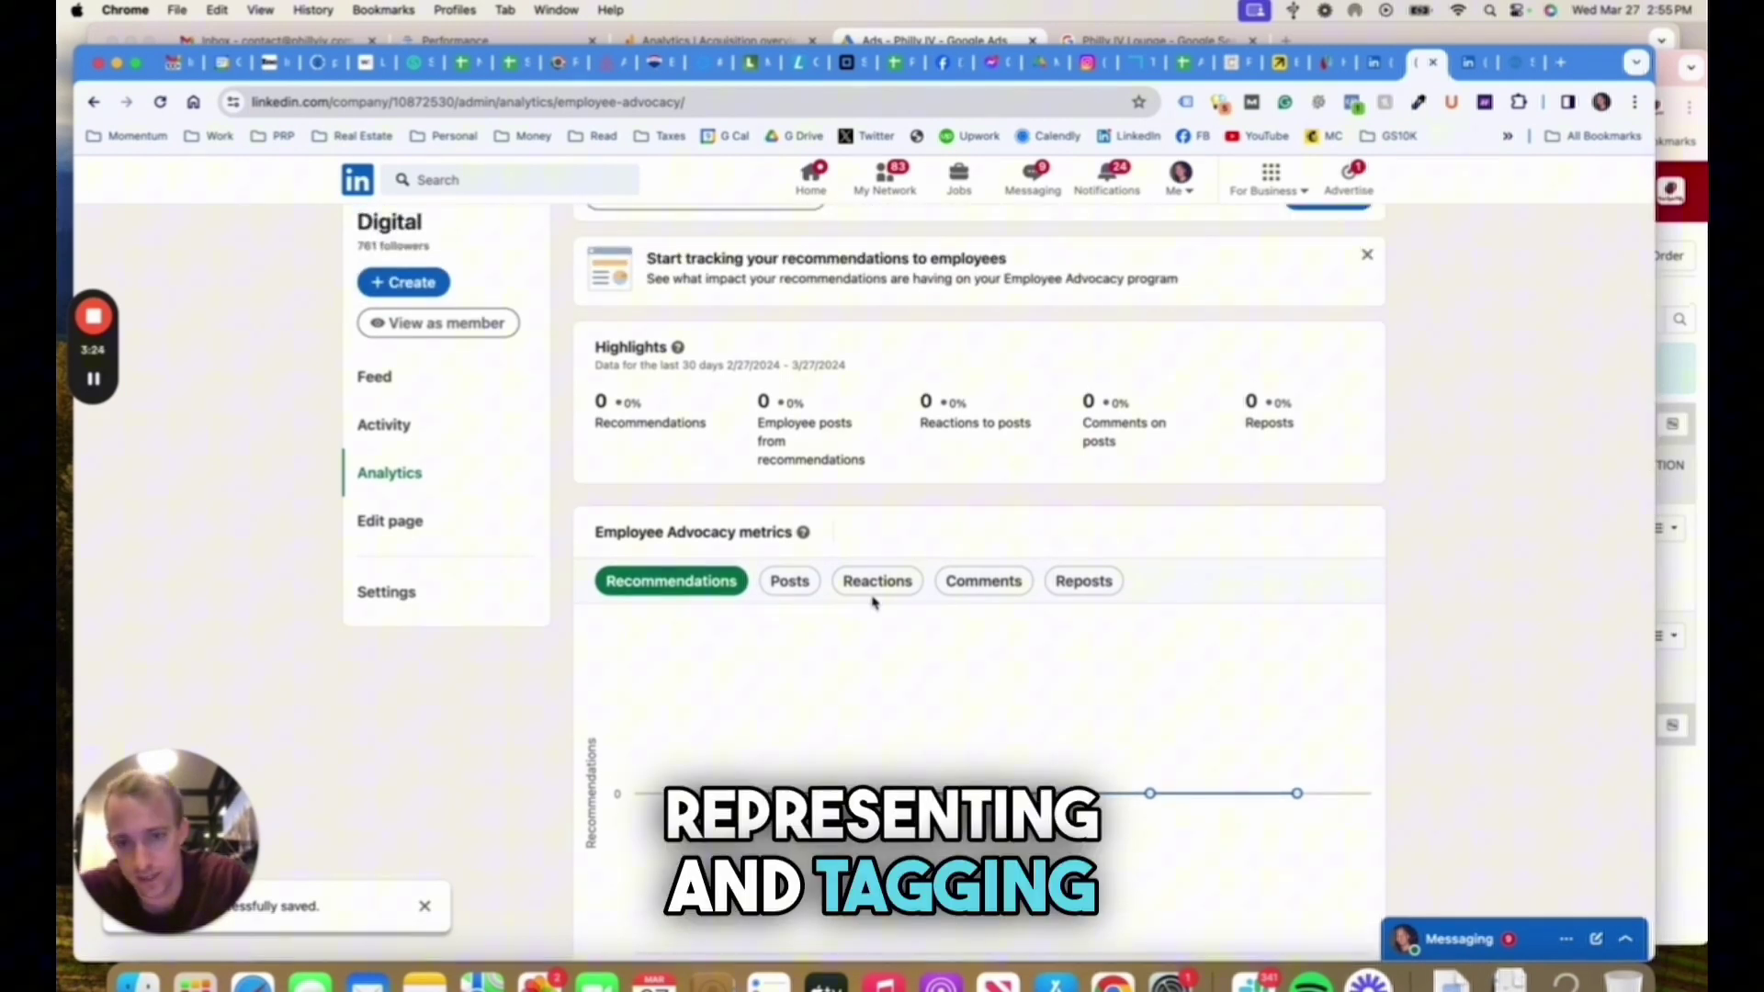
pyautogui.click(397, 529)
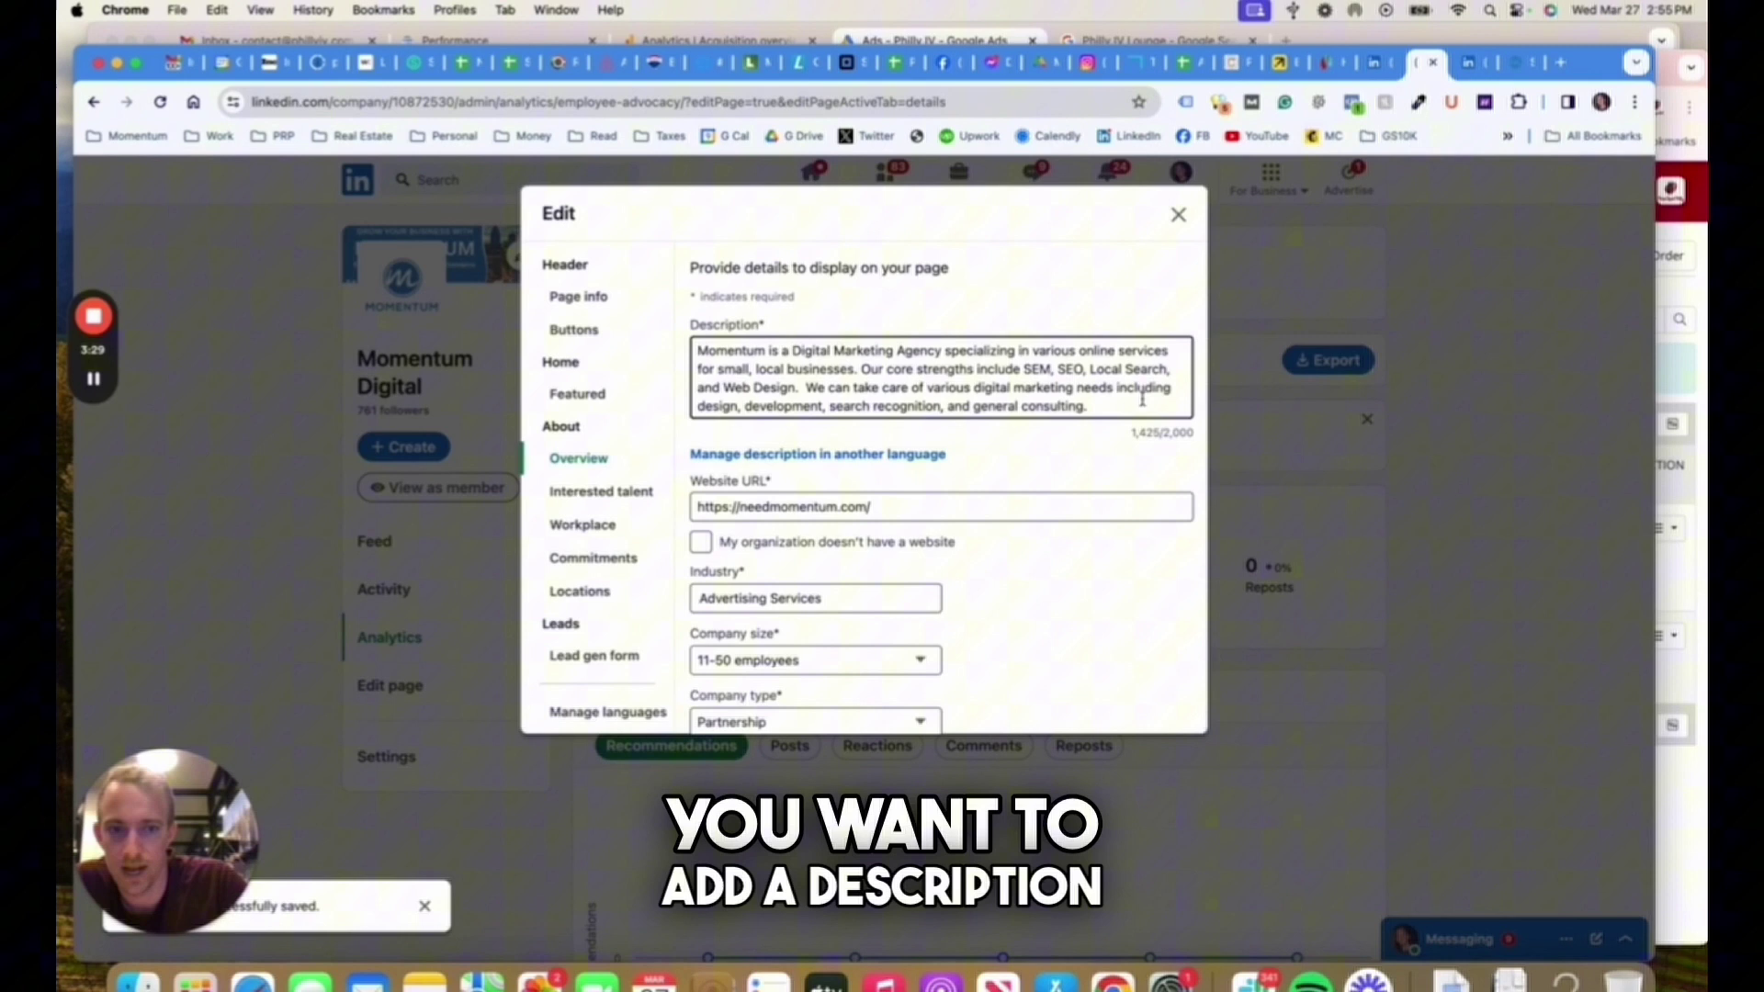
# Step: Review the existing company description, website URL, industry and company size in Overview
pyautogui.moveTo(1145, 402); pyautogui.dragTo(1182, 432)
pyautogui.click(1034, 415)
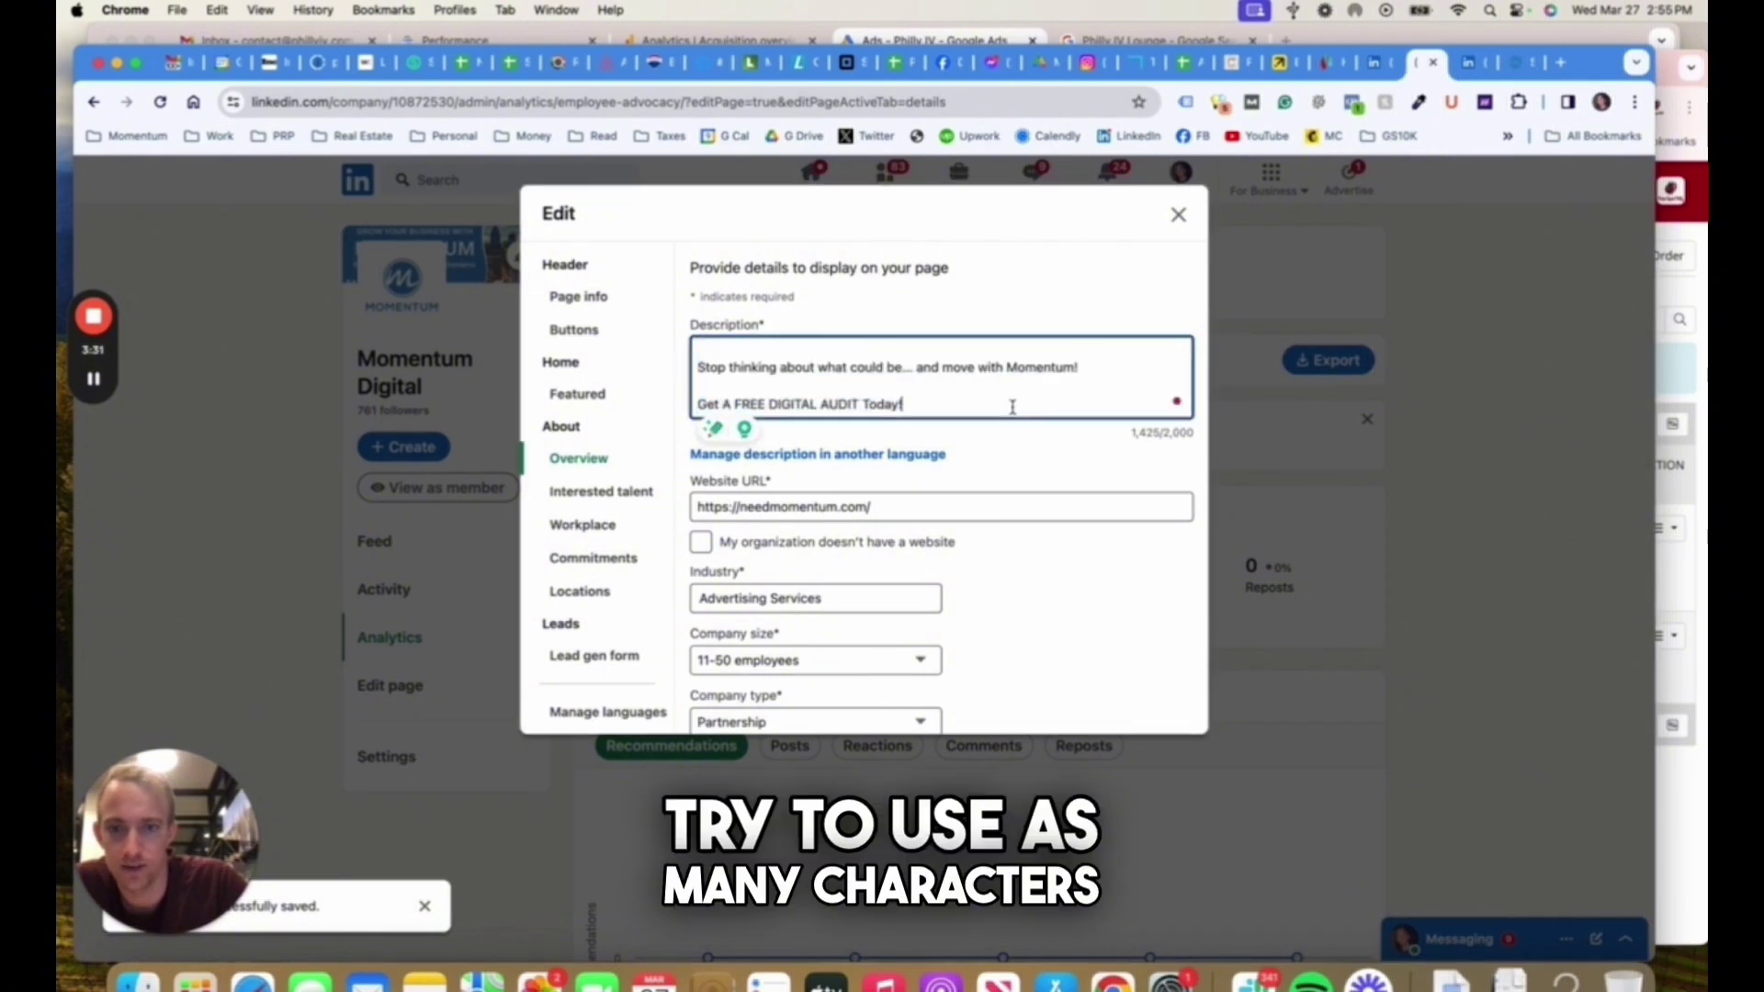
pyautogui.scroll(10, 1020, 405)
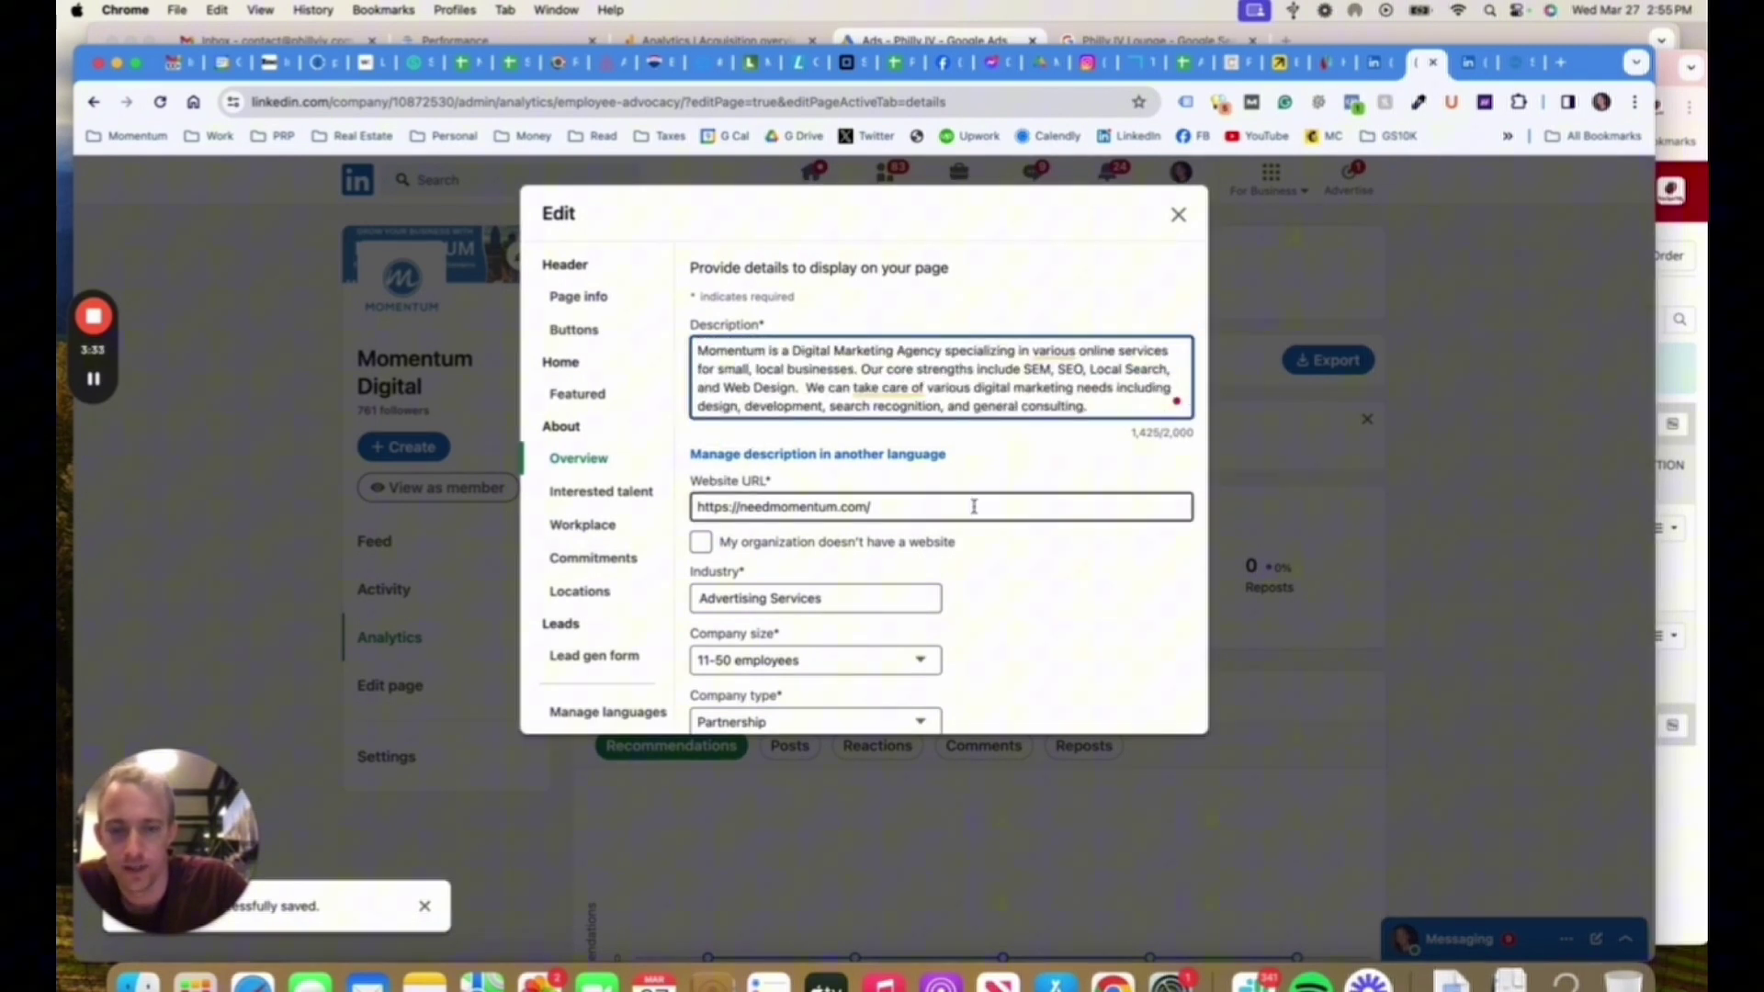
pyautogui.scroll(-2, 961, 506)
pyautogui.tripleClick(854, 452)
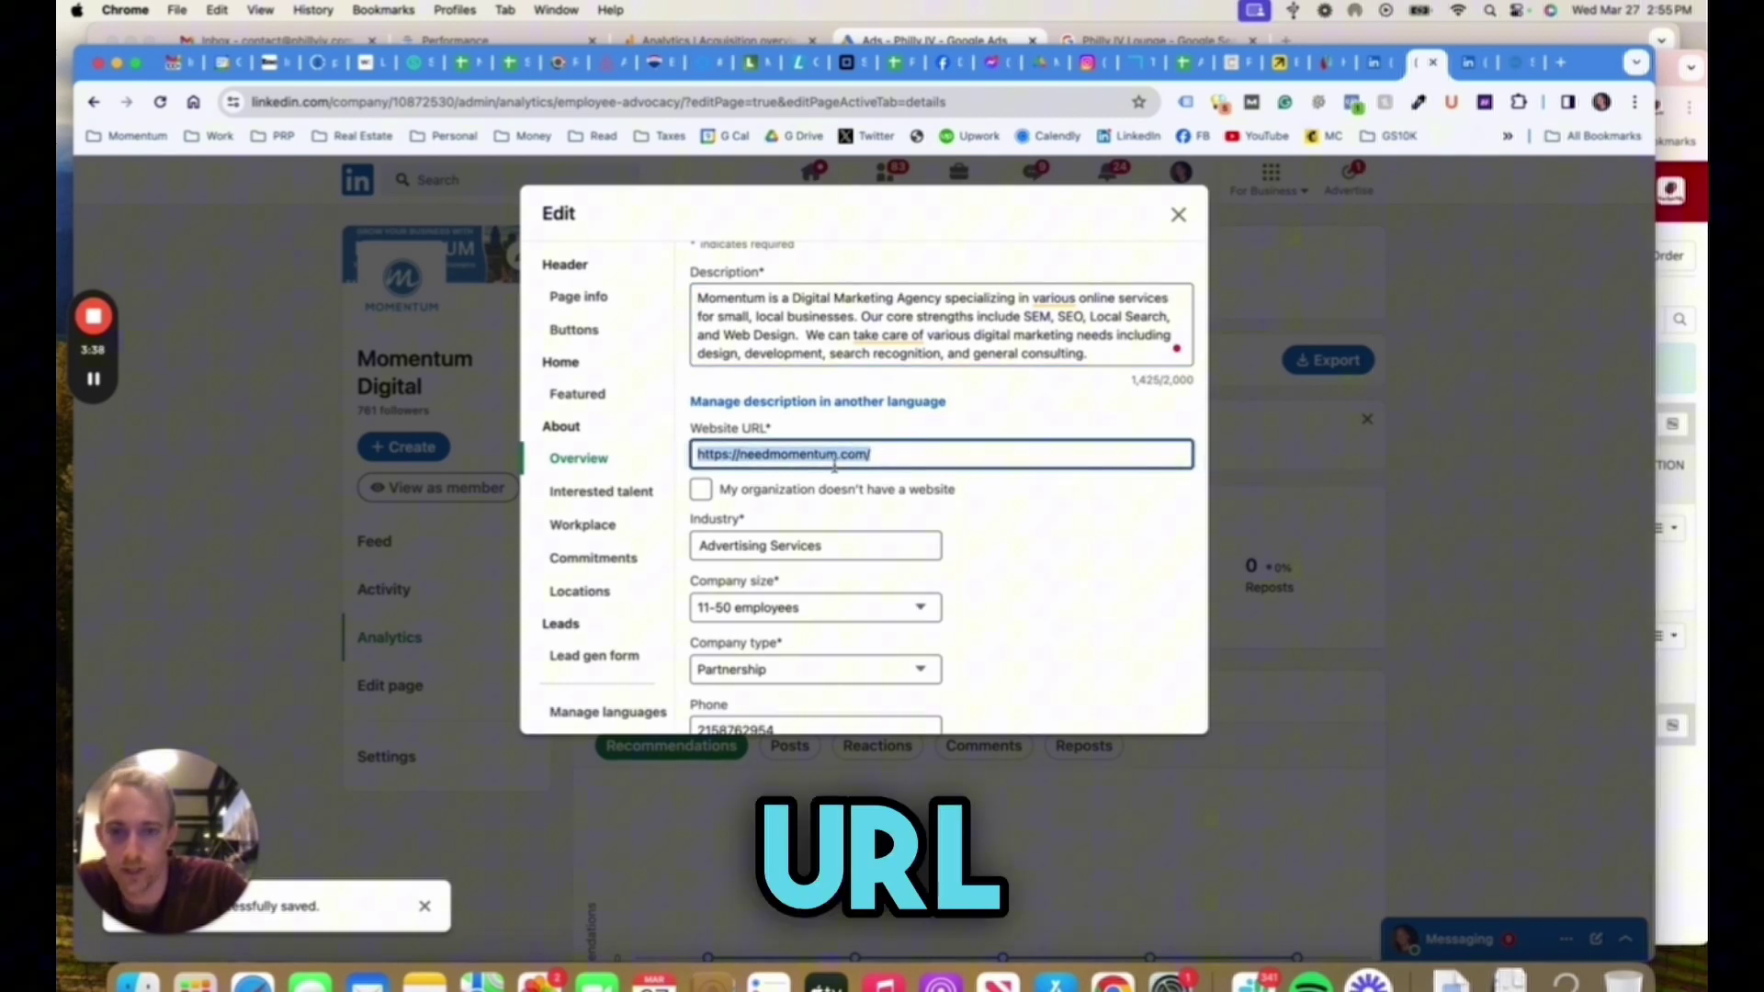
pyautogui.scroll(-3, 883, 450)
pyautogui.click(809, 470)
pyautogui.click(1056, 508)
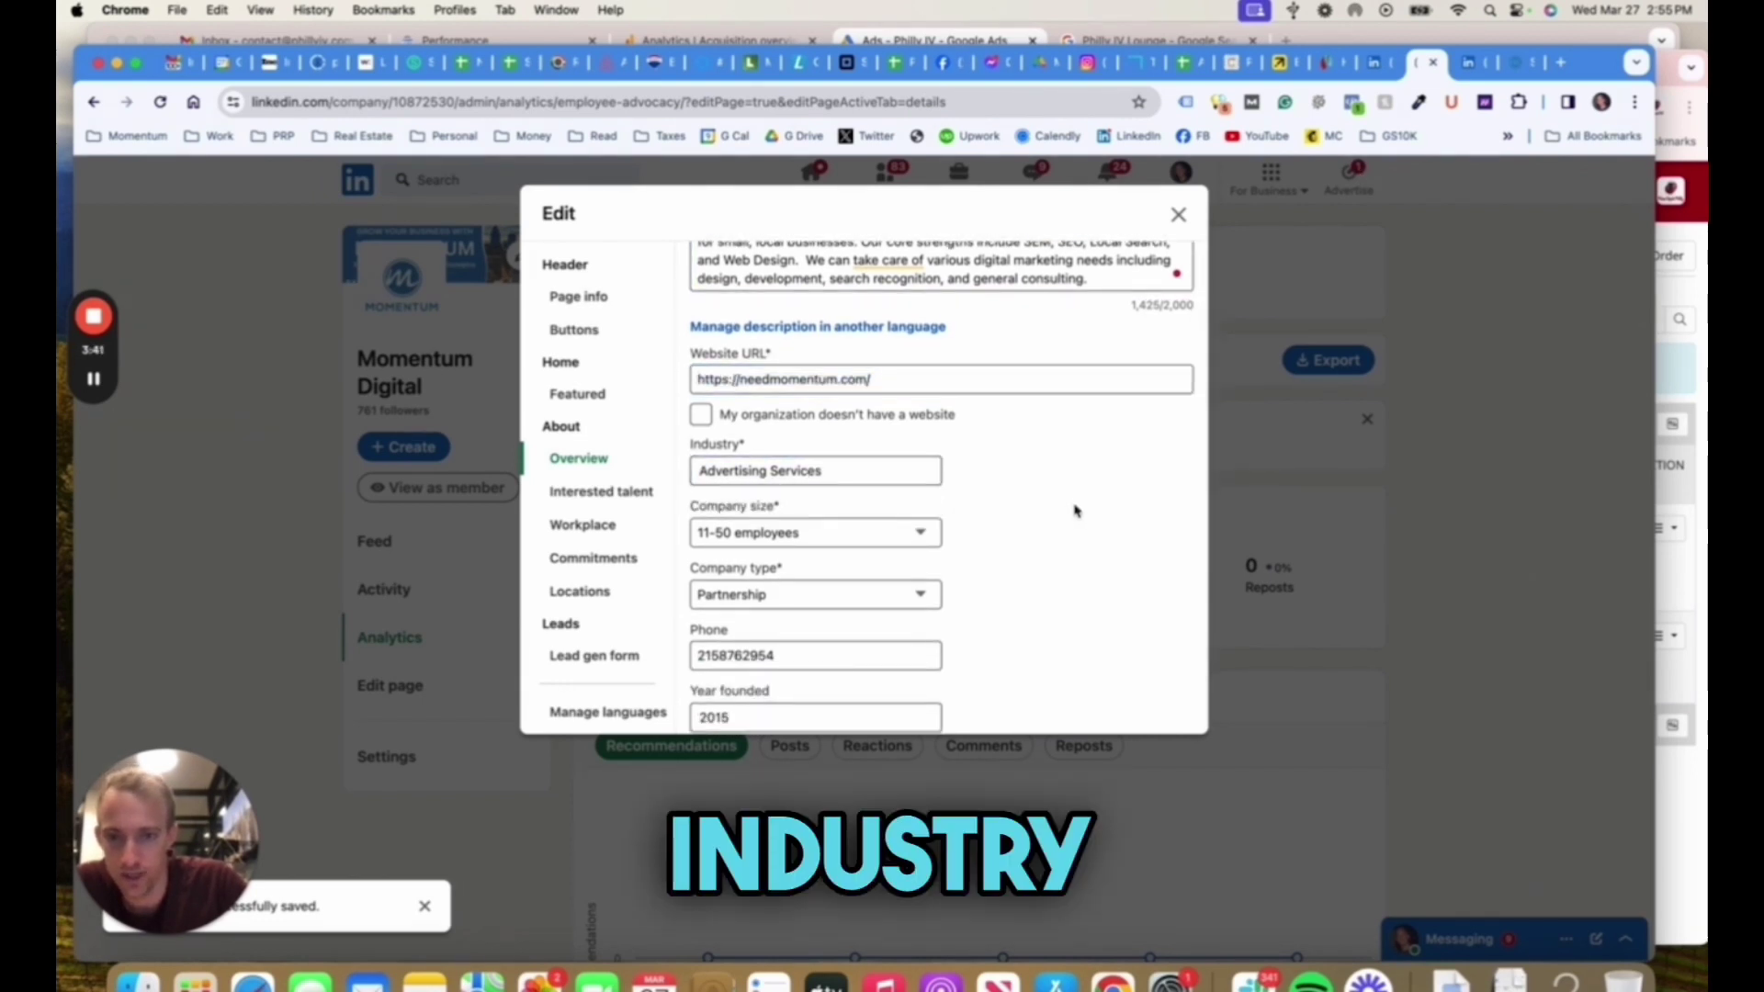
# Step: Move down through the phone and company type fields to the Specialties list, limited to 20
pyautogui.press('Tab')
pyautogui.scroll(-2, 919, 506)
pyautogui.press('Tab')
pyautogui.scroll(-2, 792, 516)
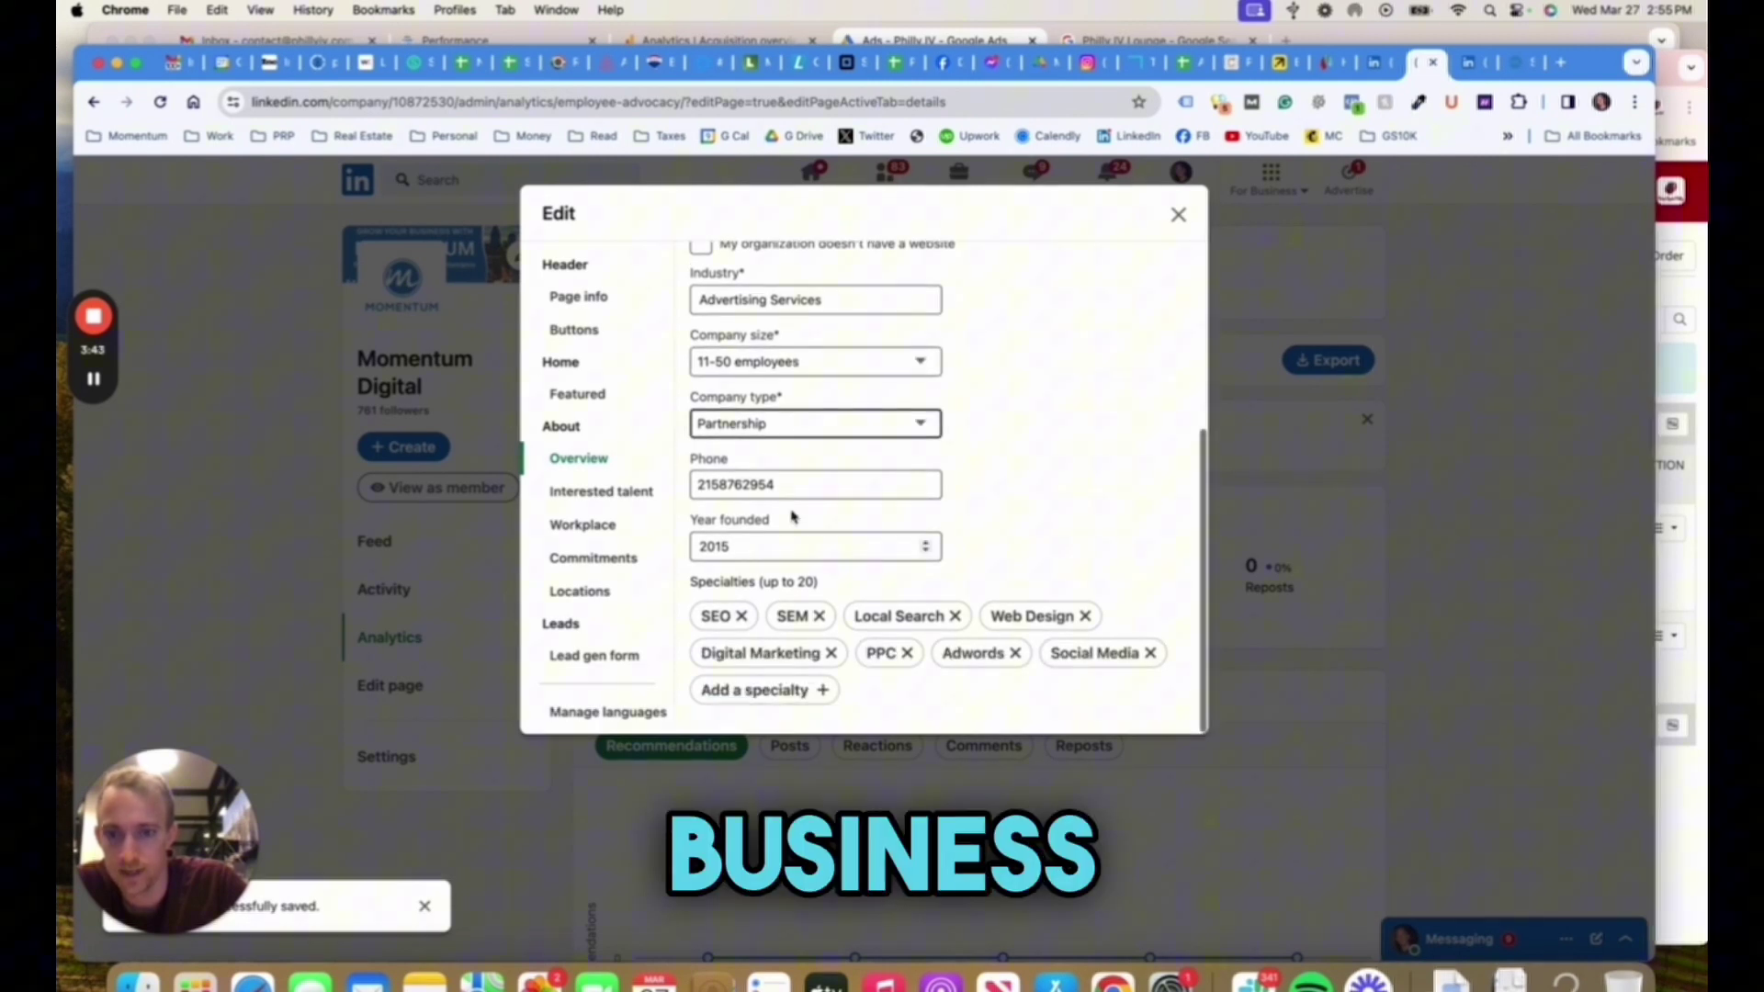
pyautogui.press('Tab')
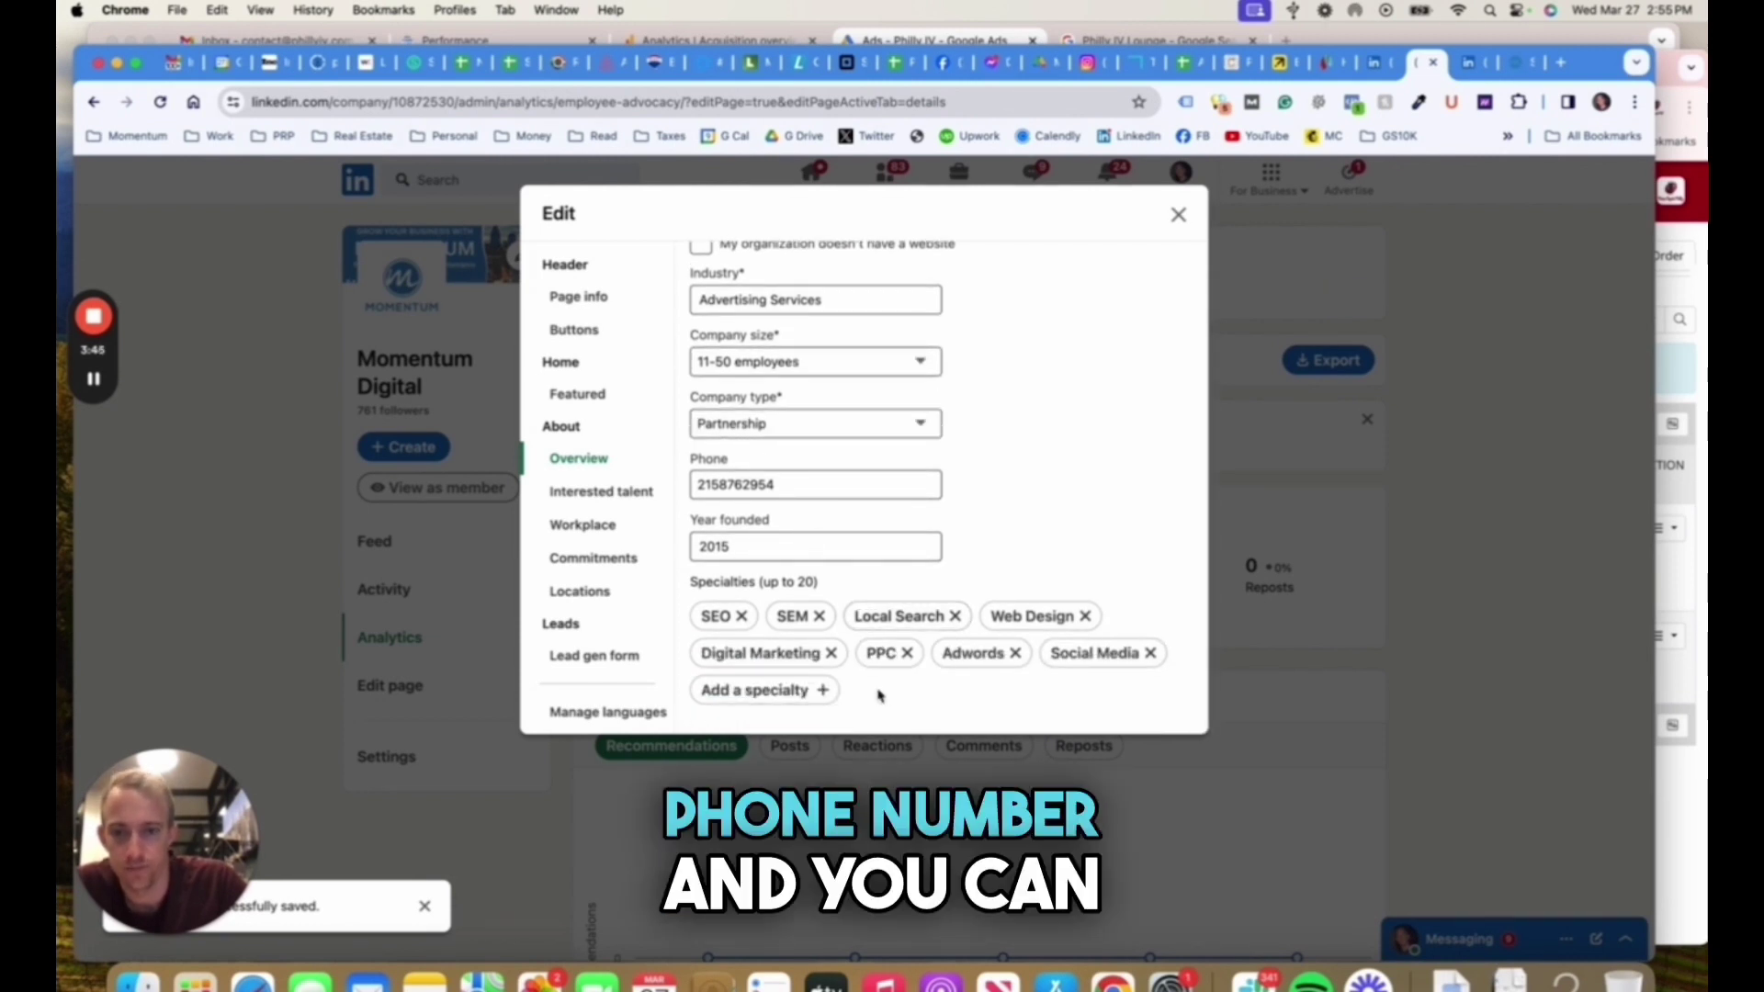
pyautogui.moveTo(817, 582); pyautogui.dragTo(695, 582)
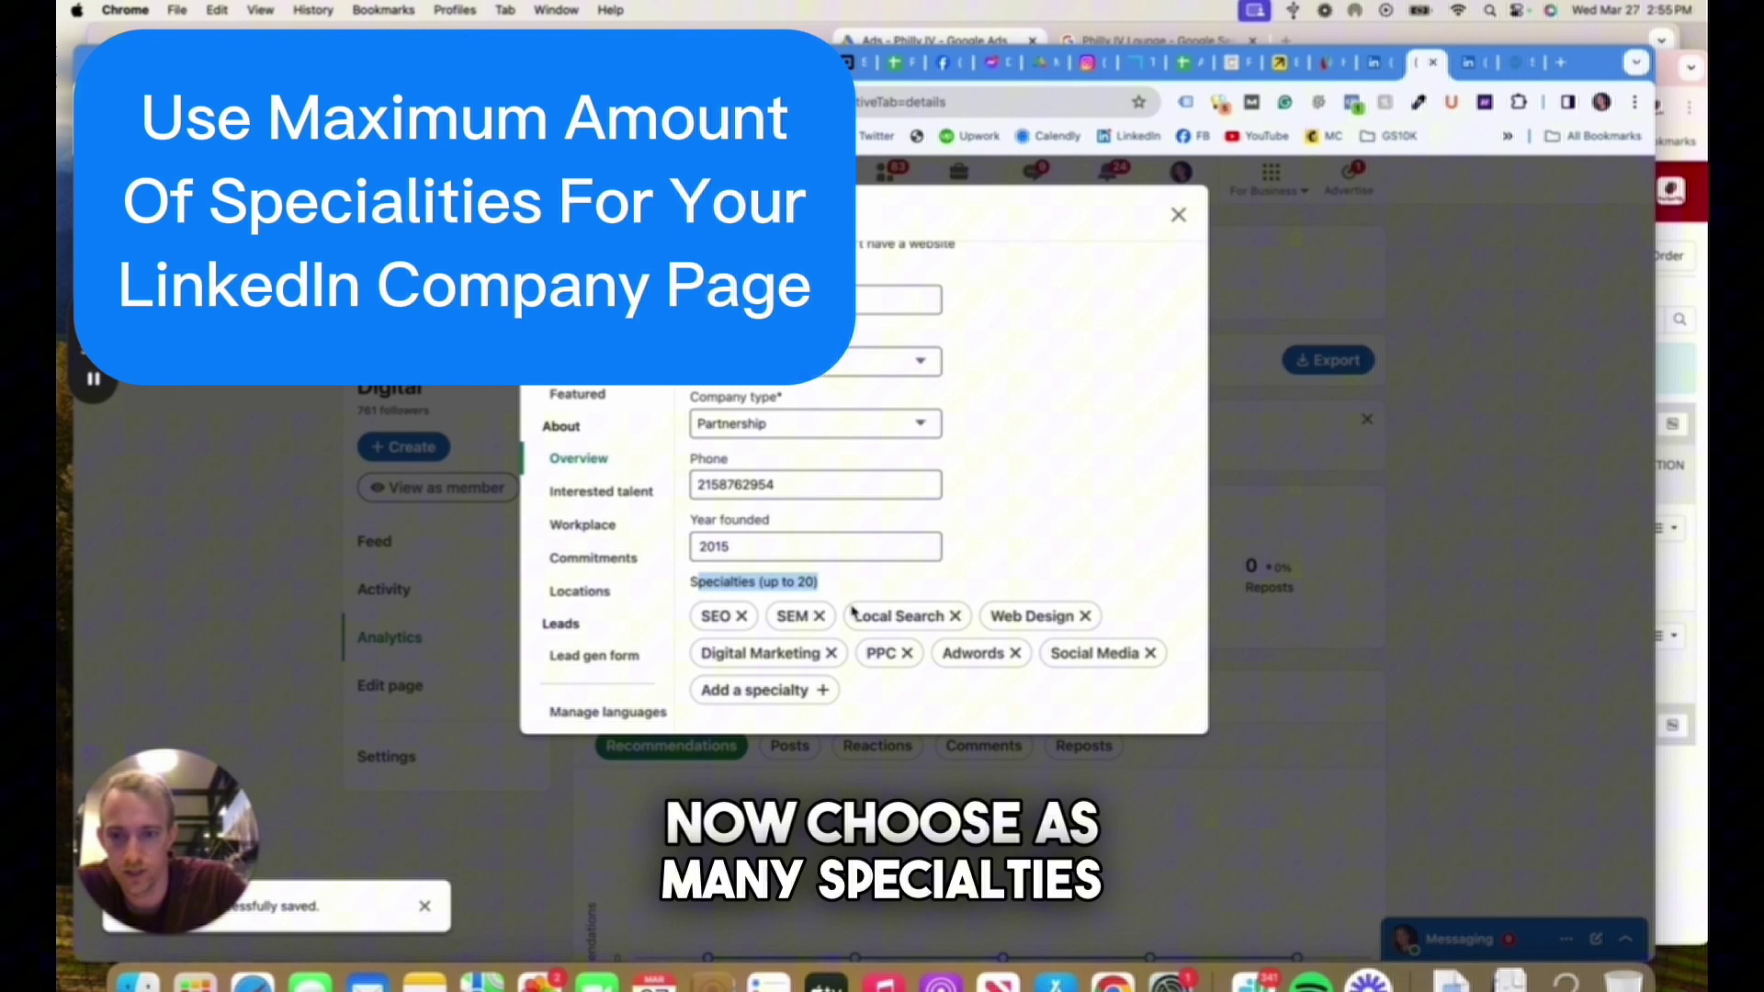
# Step: Add Graphic Design, Google Ads and Search Engine Optimization as specialties and save the Overview
pyautogui.click(821, 691)
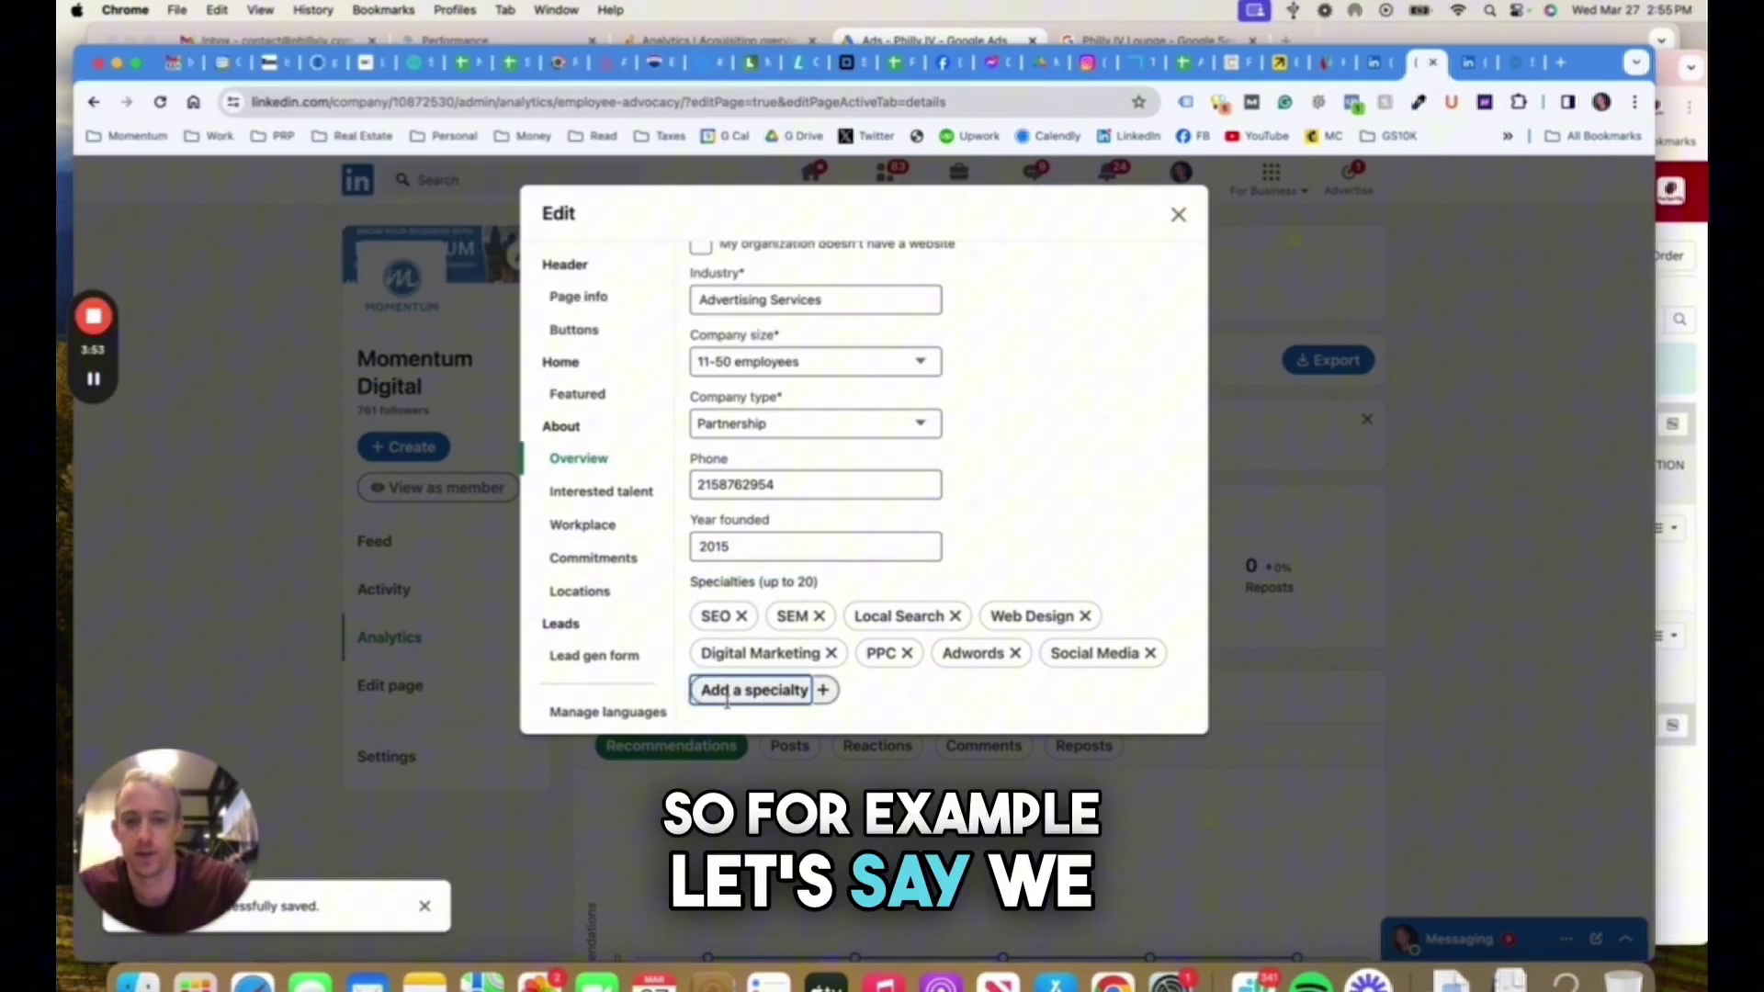
pyautogui.write('Dr')
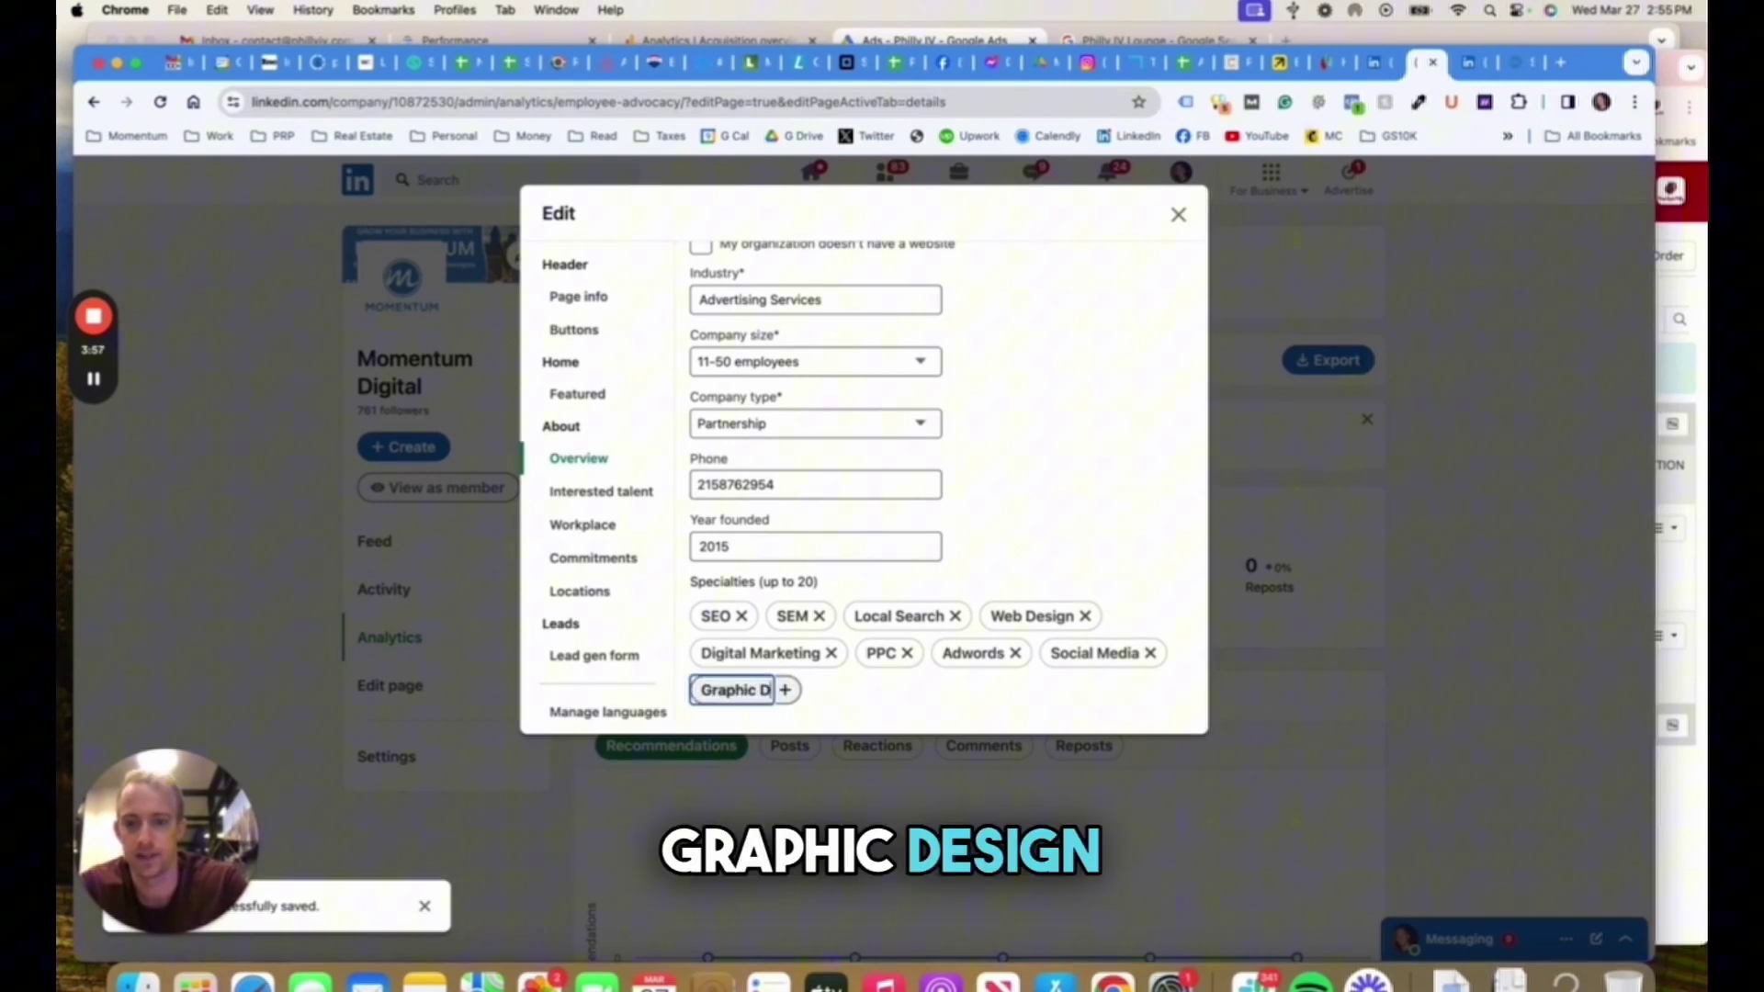
pyautogui.write('gn')
pyautogui.press('Return')
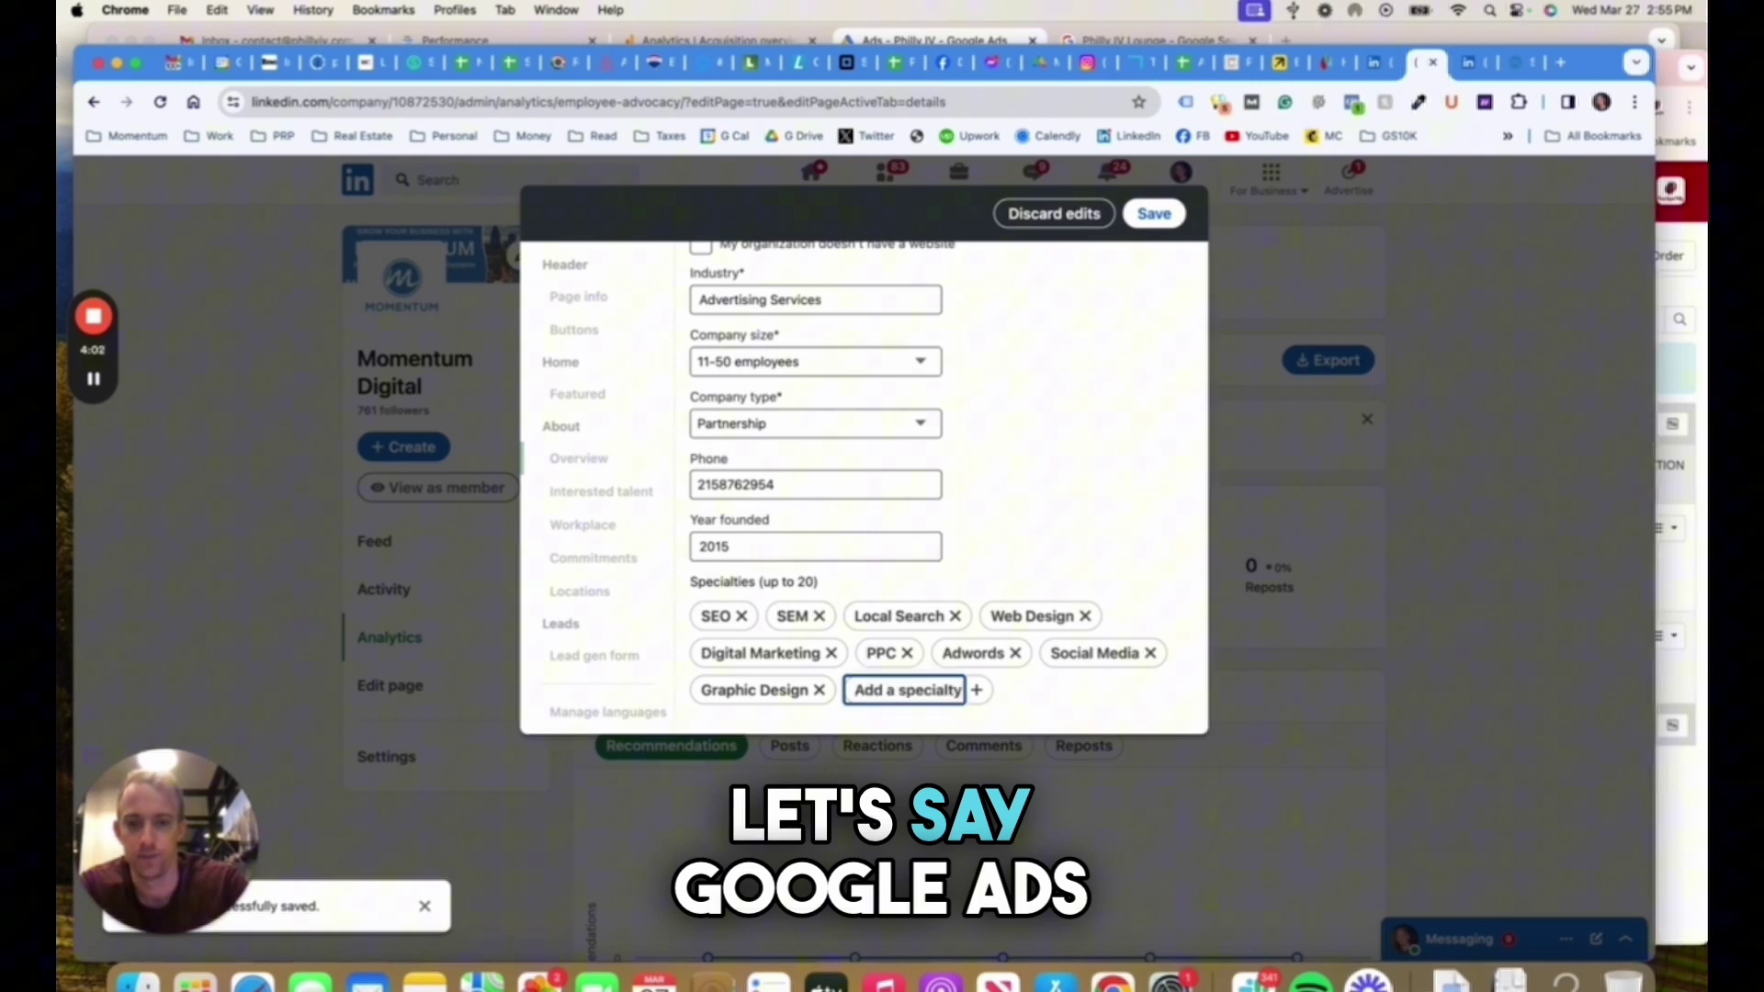
pyautogui.write('Google Ads')
pyautogui.press('Return')
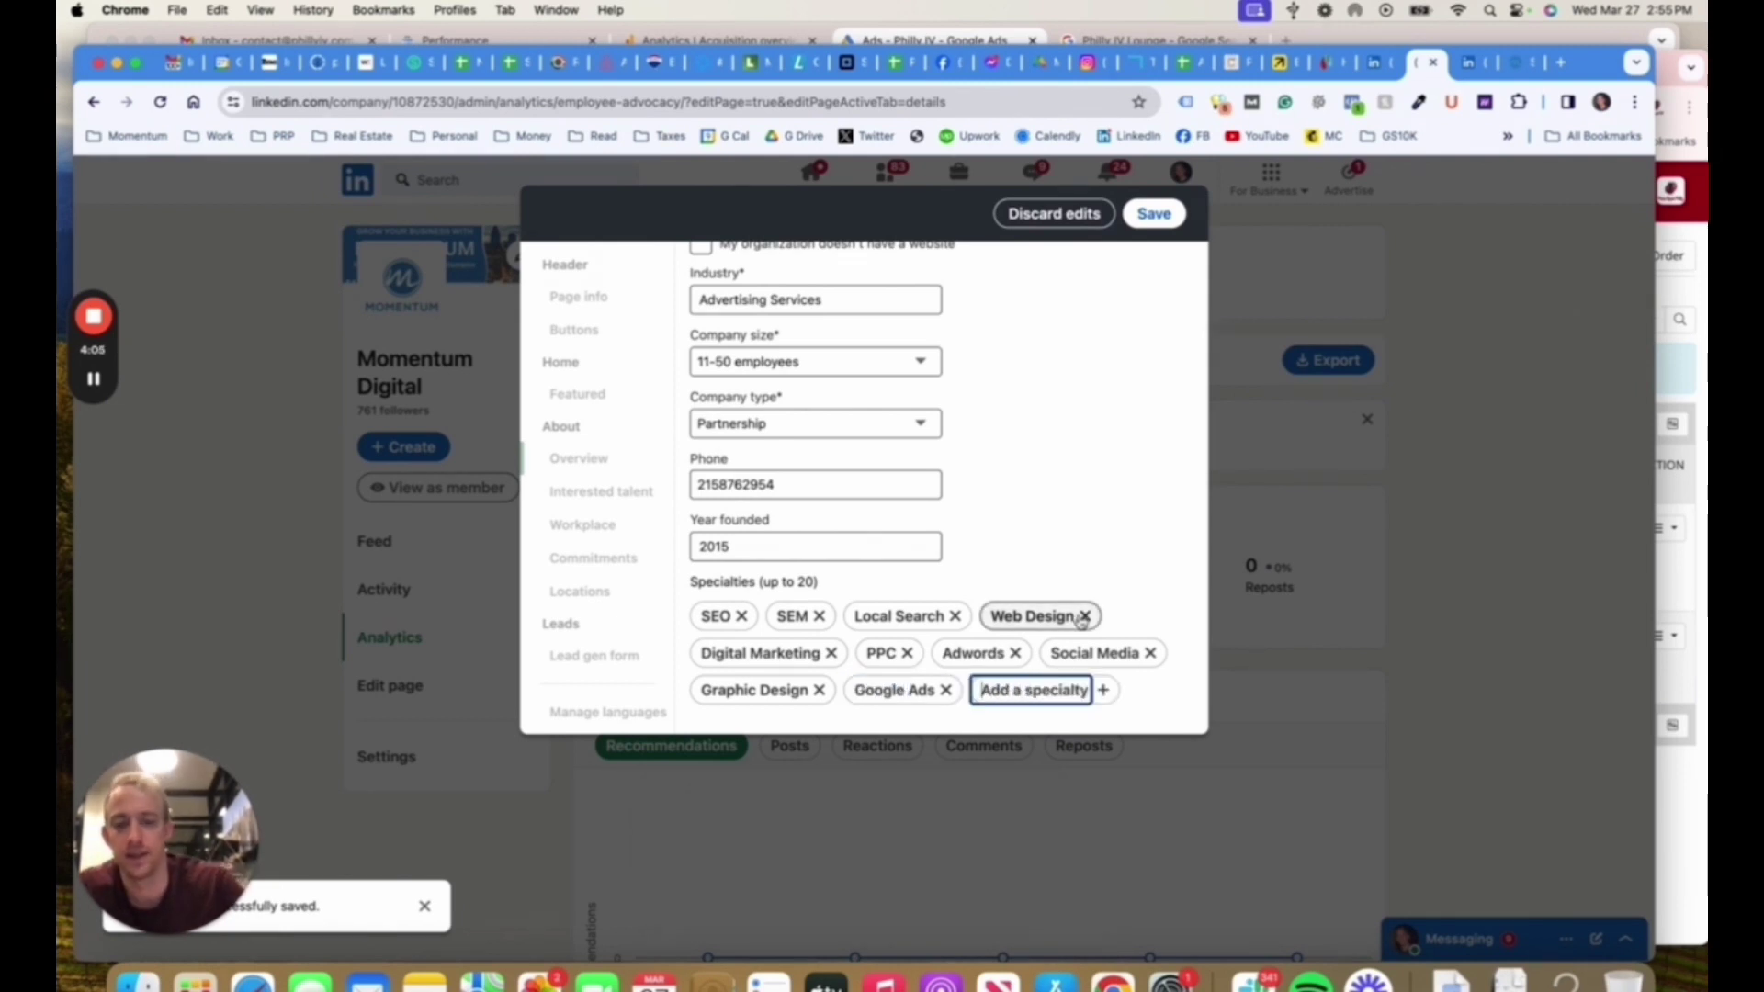
pyautogui.write('Se')
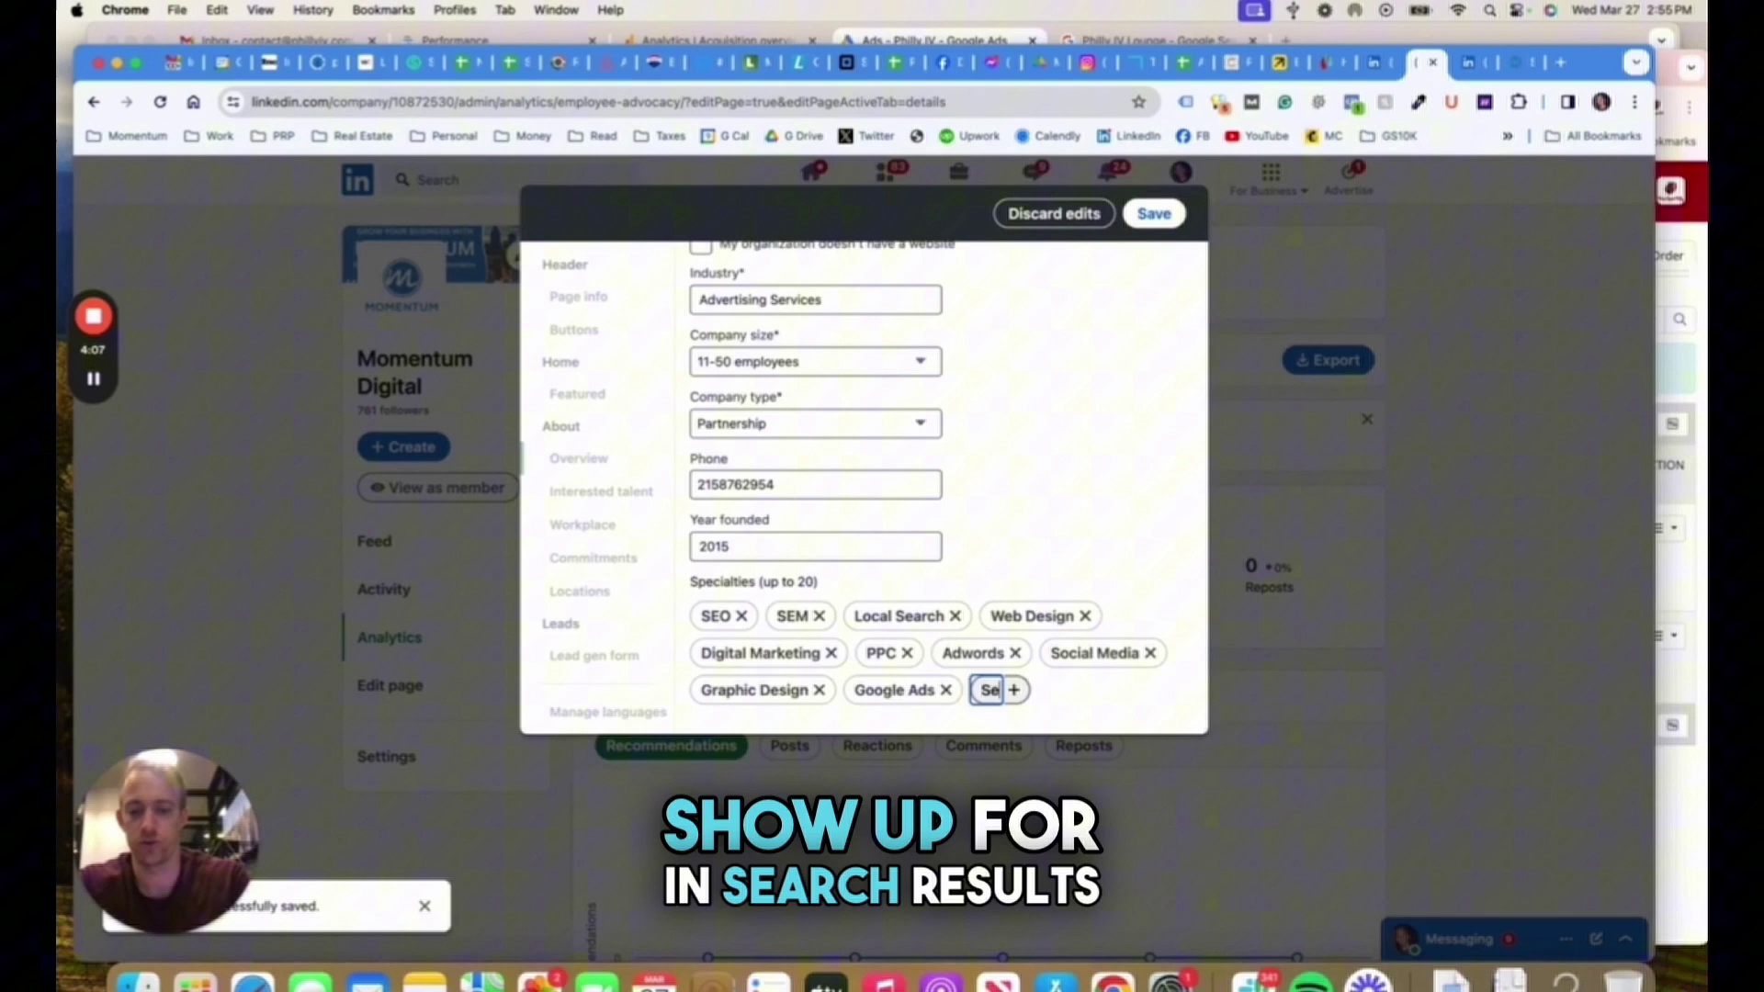
pyautogui.write('arch Enn')
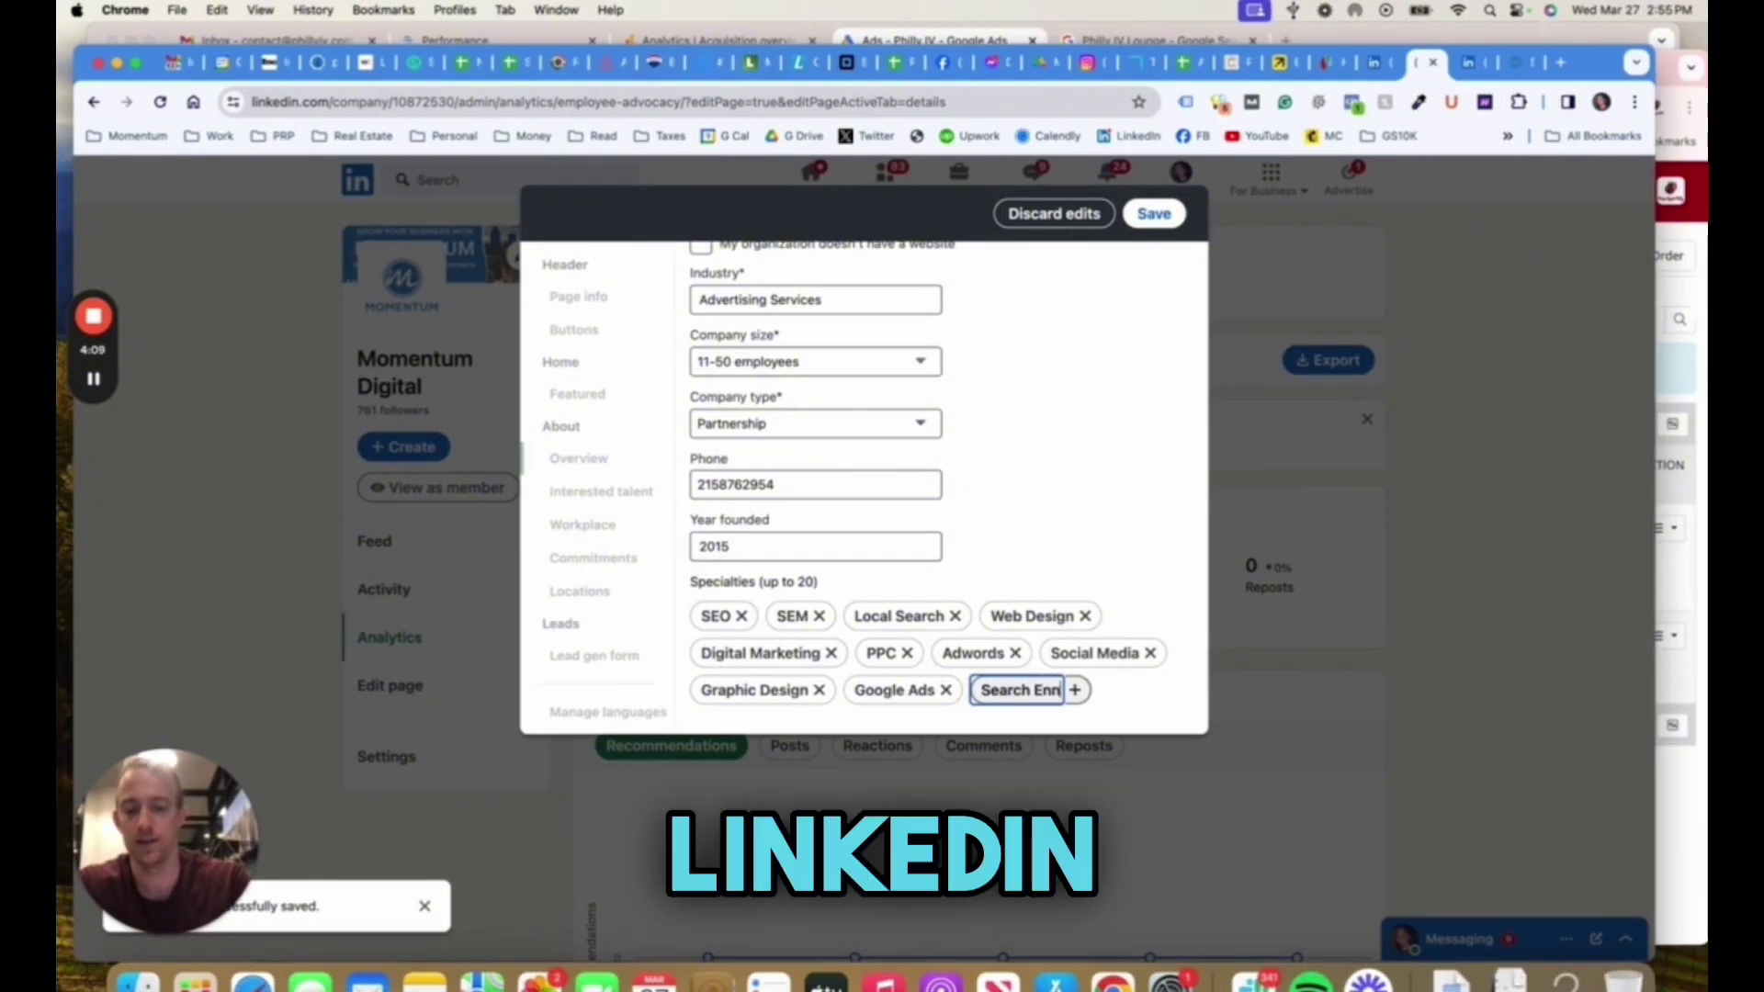
pyautogui.write('ine Optimization')
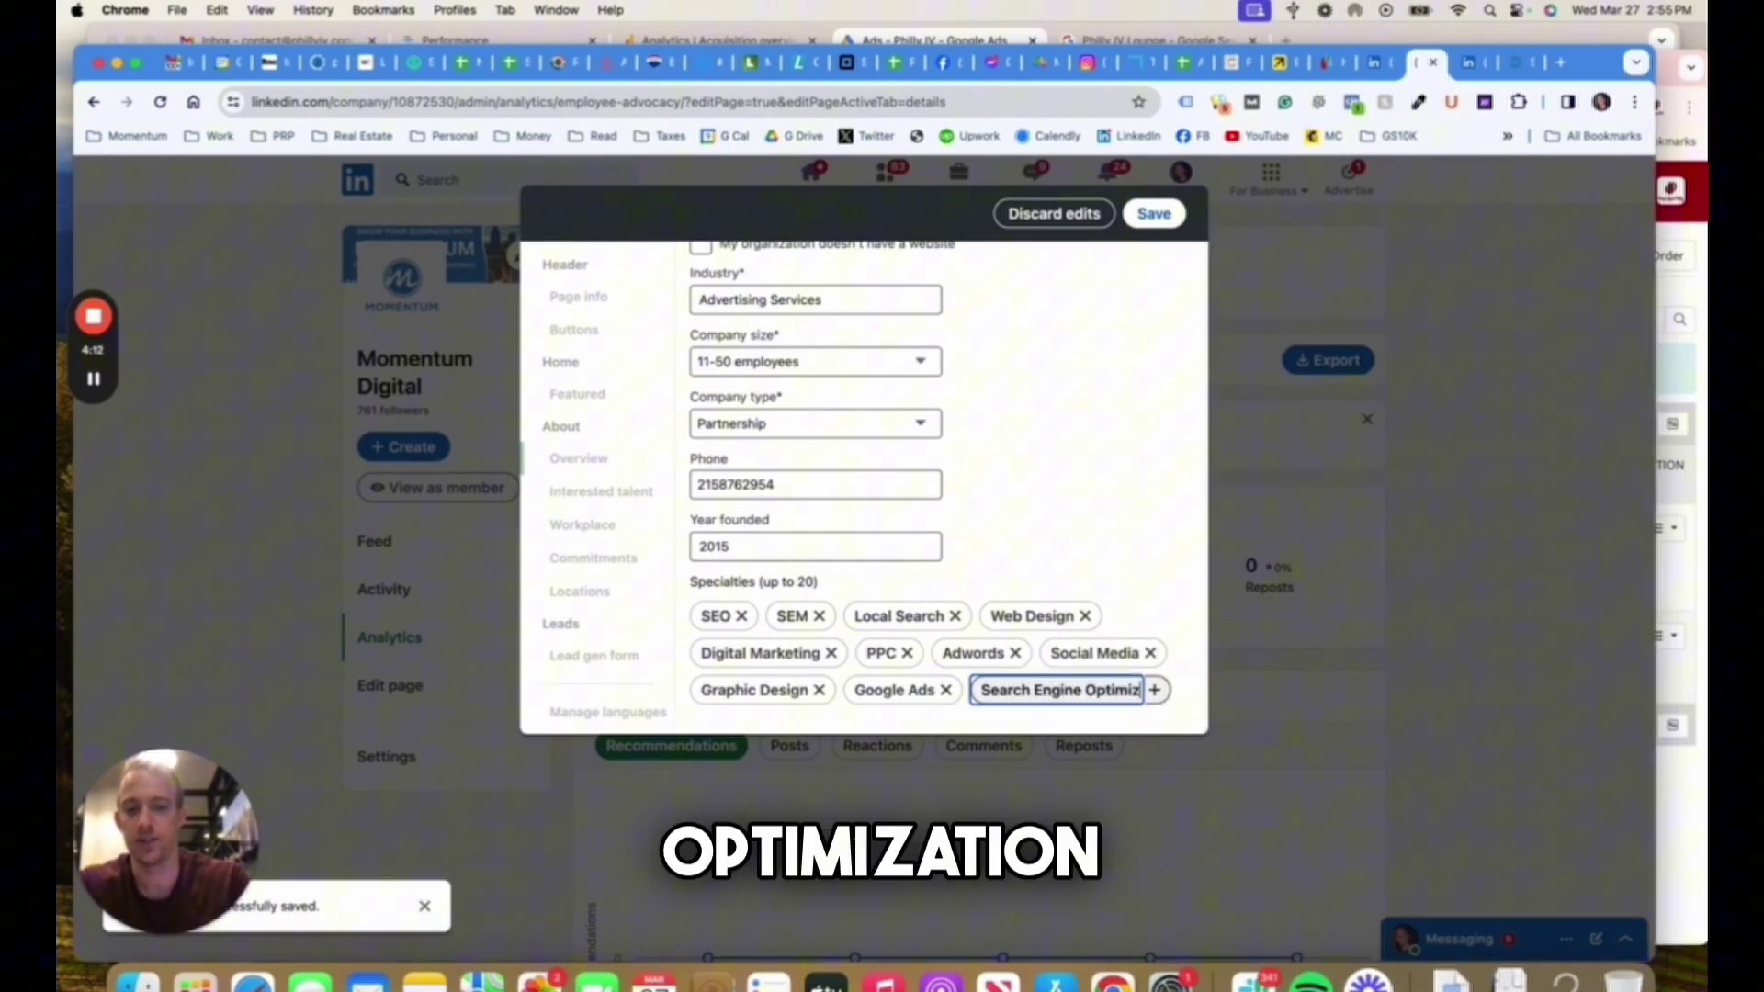
pyautogui.press('Return')
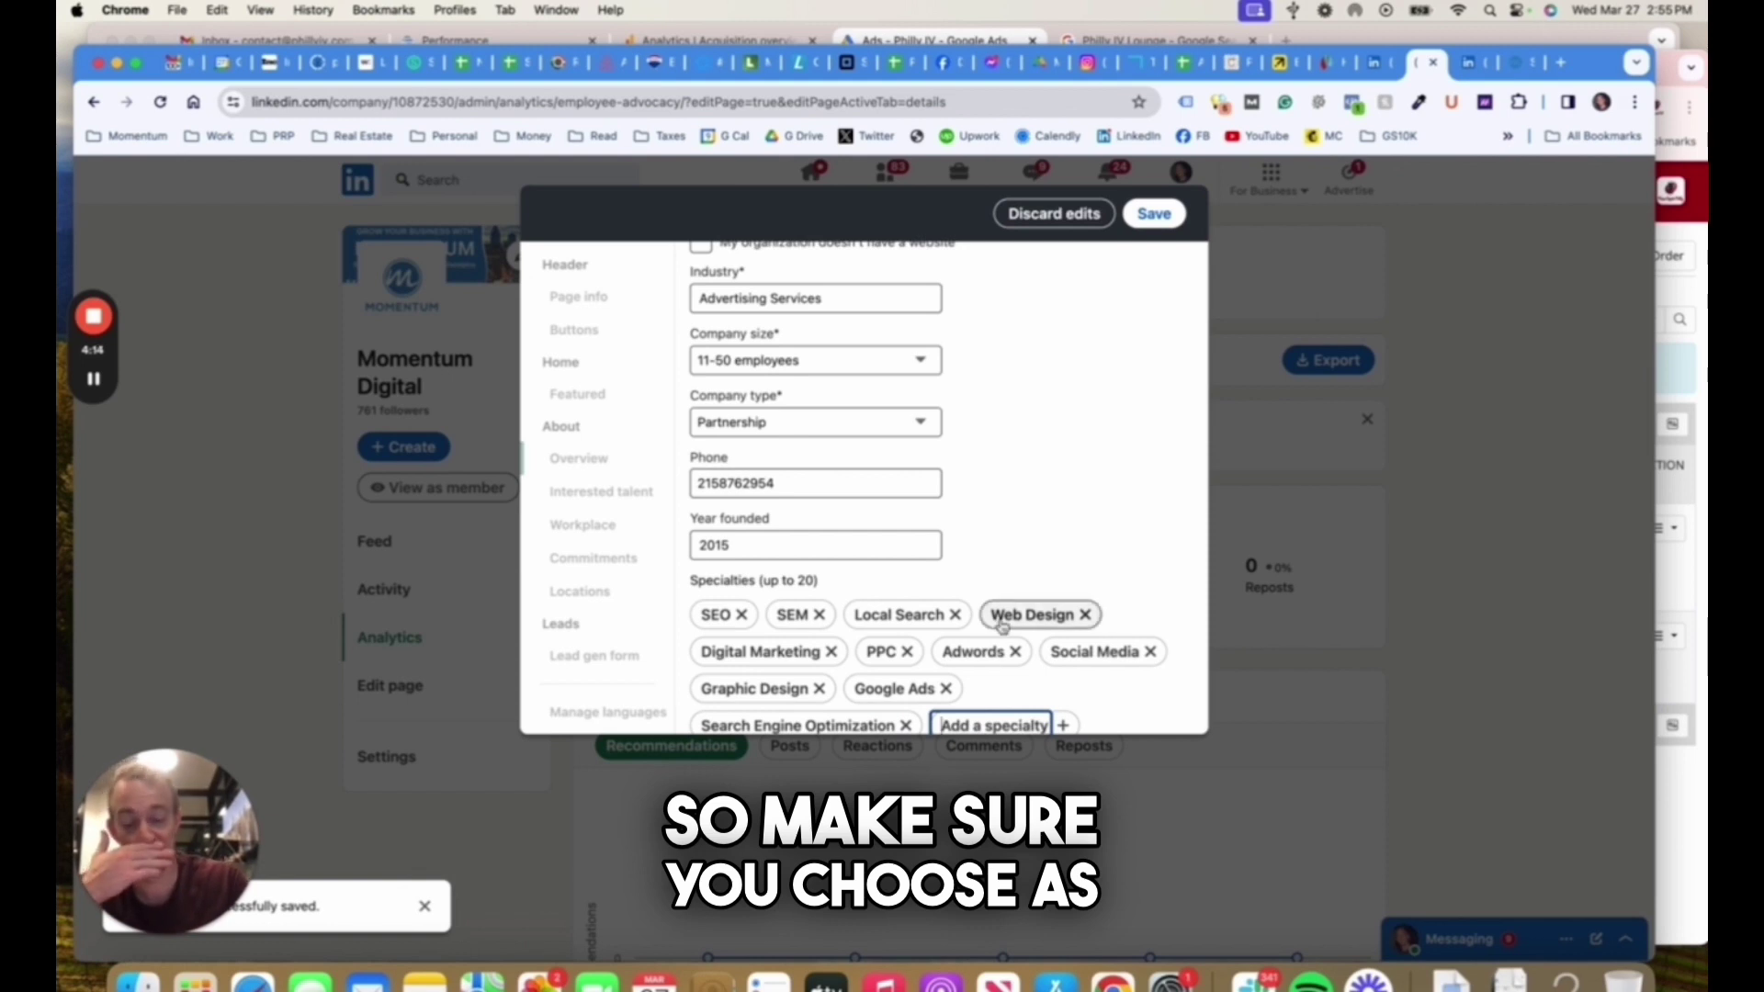
pyautogui.scroll(-1, 1002, 625)
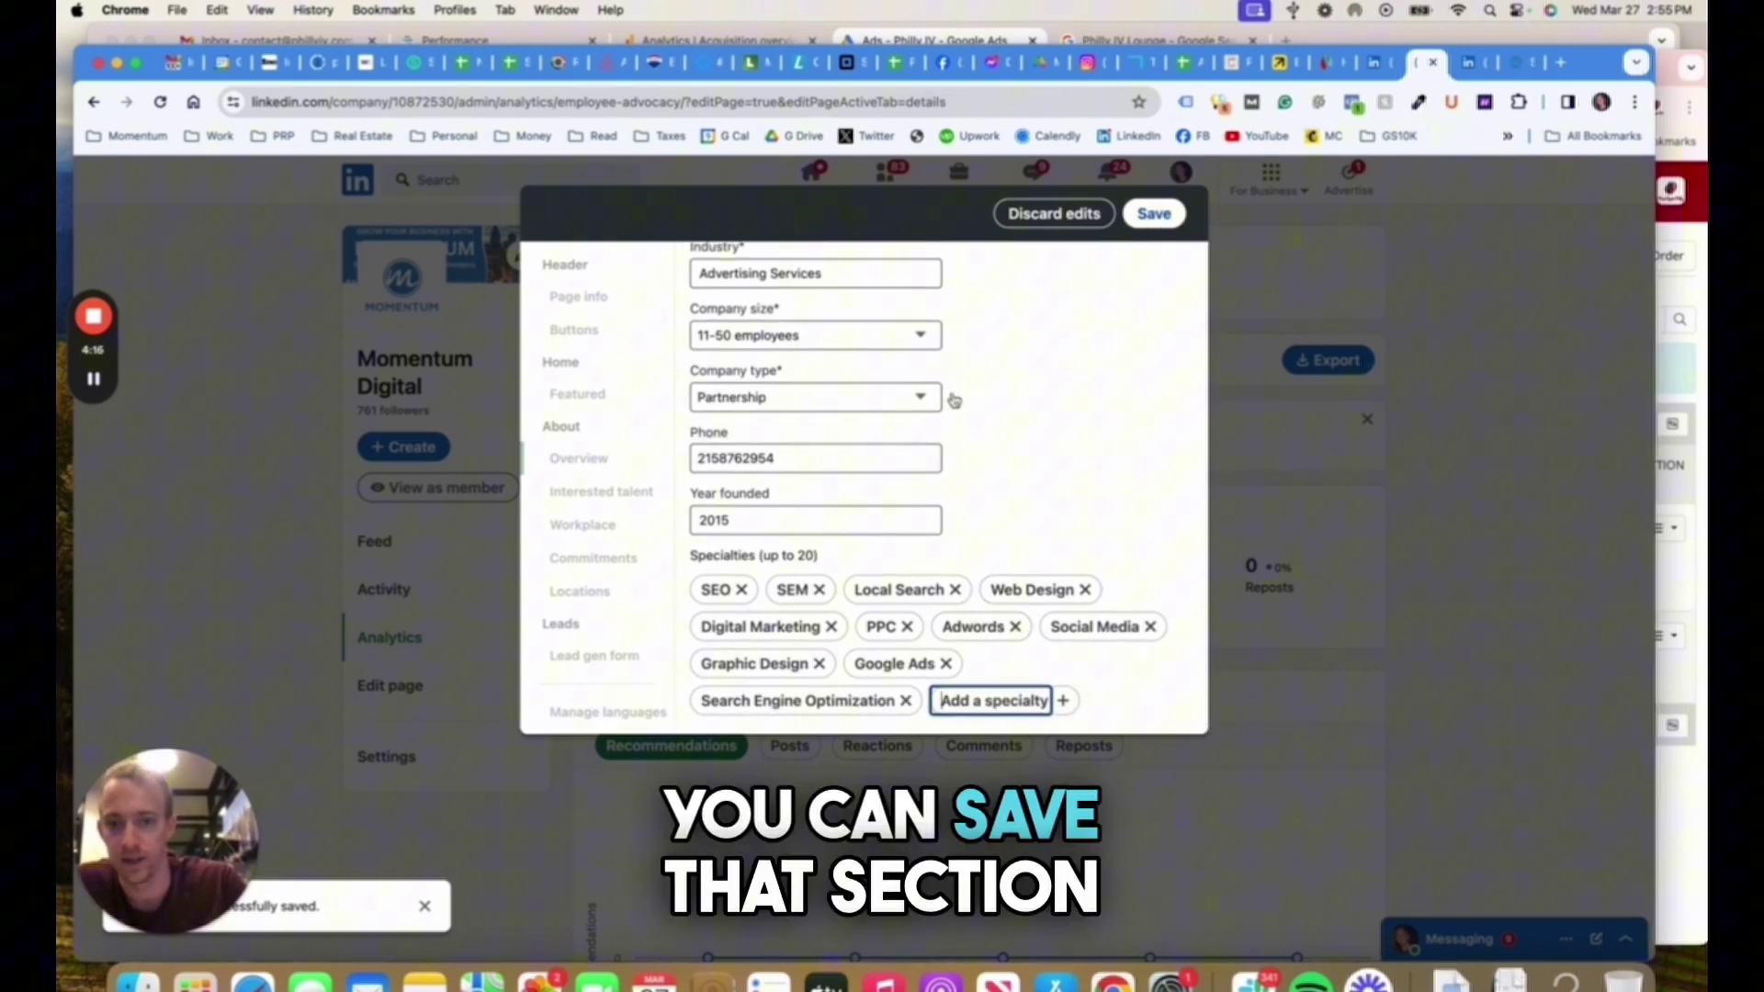
pyautogui.press('Return')
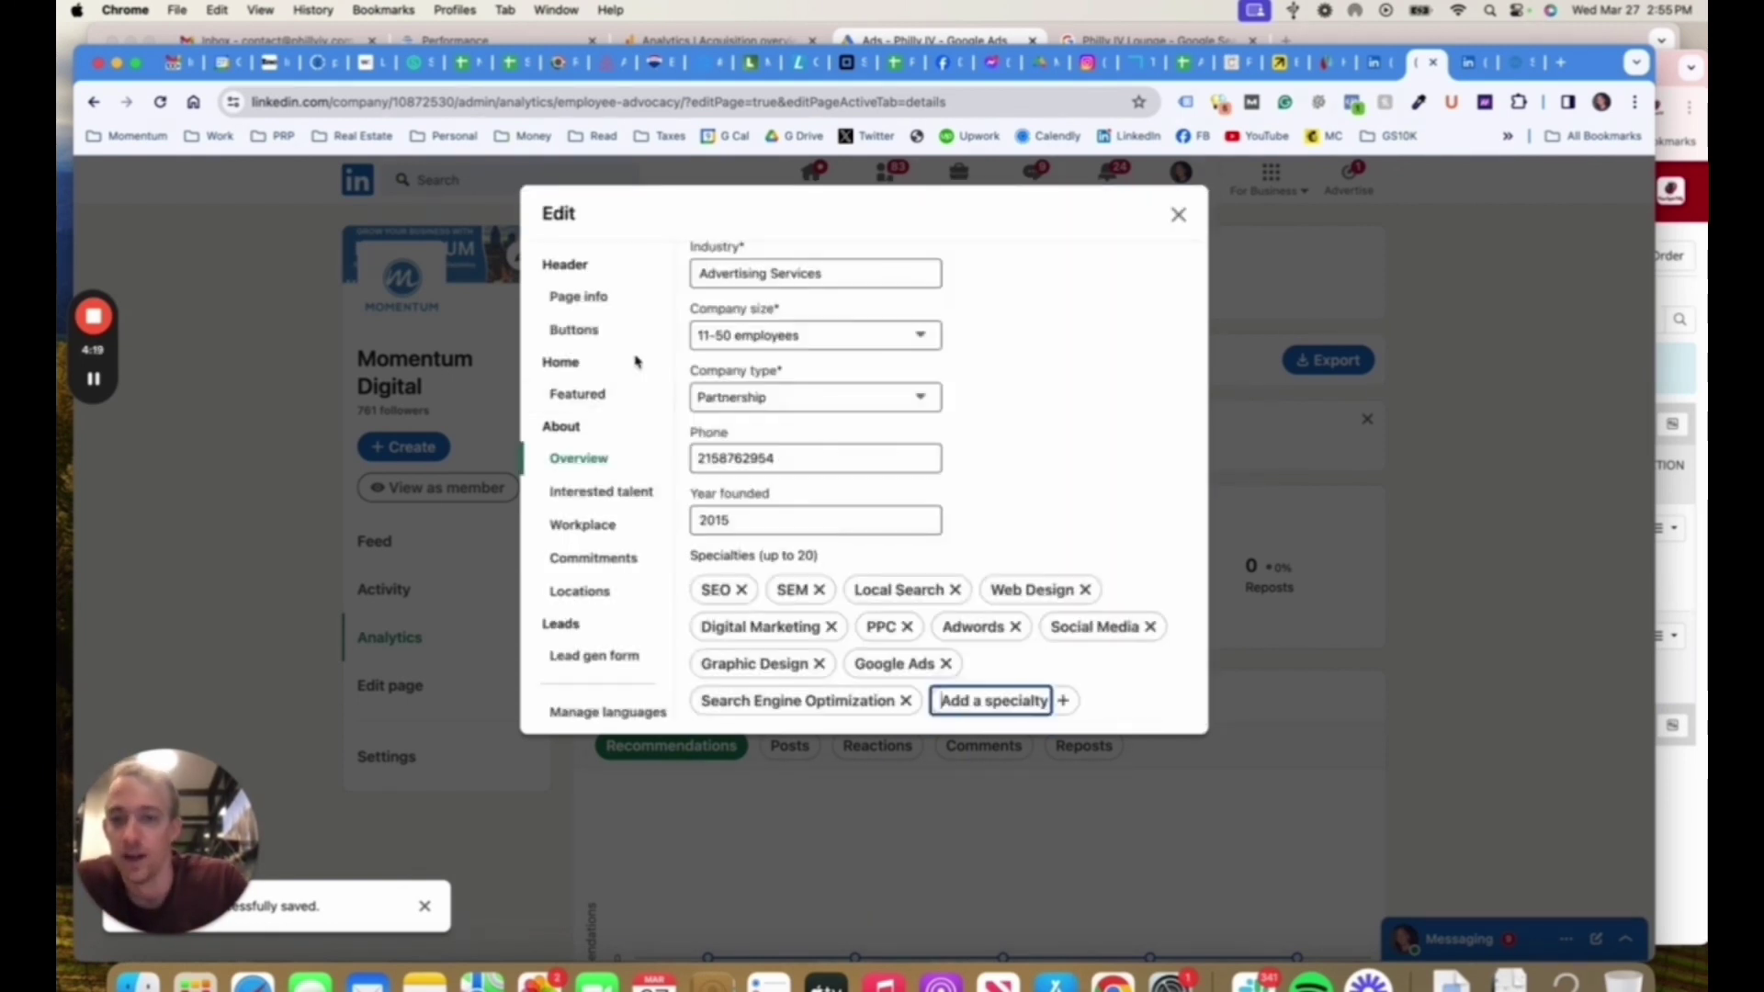
# Step: Review the Page info and Buttons sections, keeping the Visit website button label
pyautogui.click(580, 301)
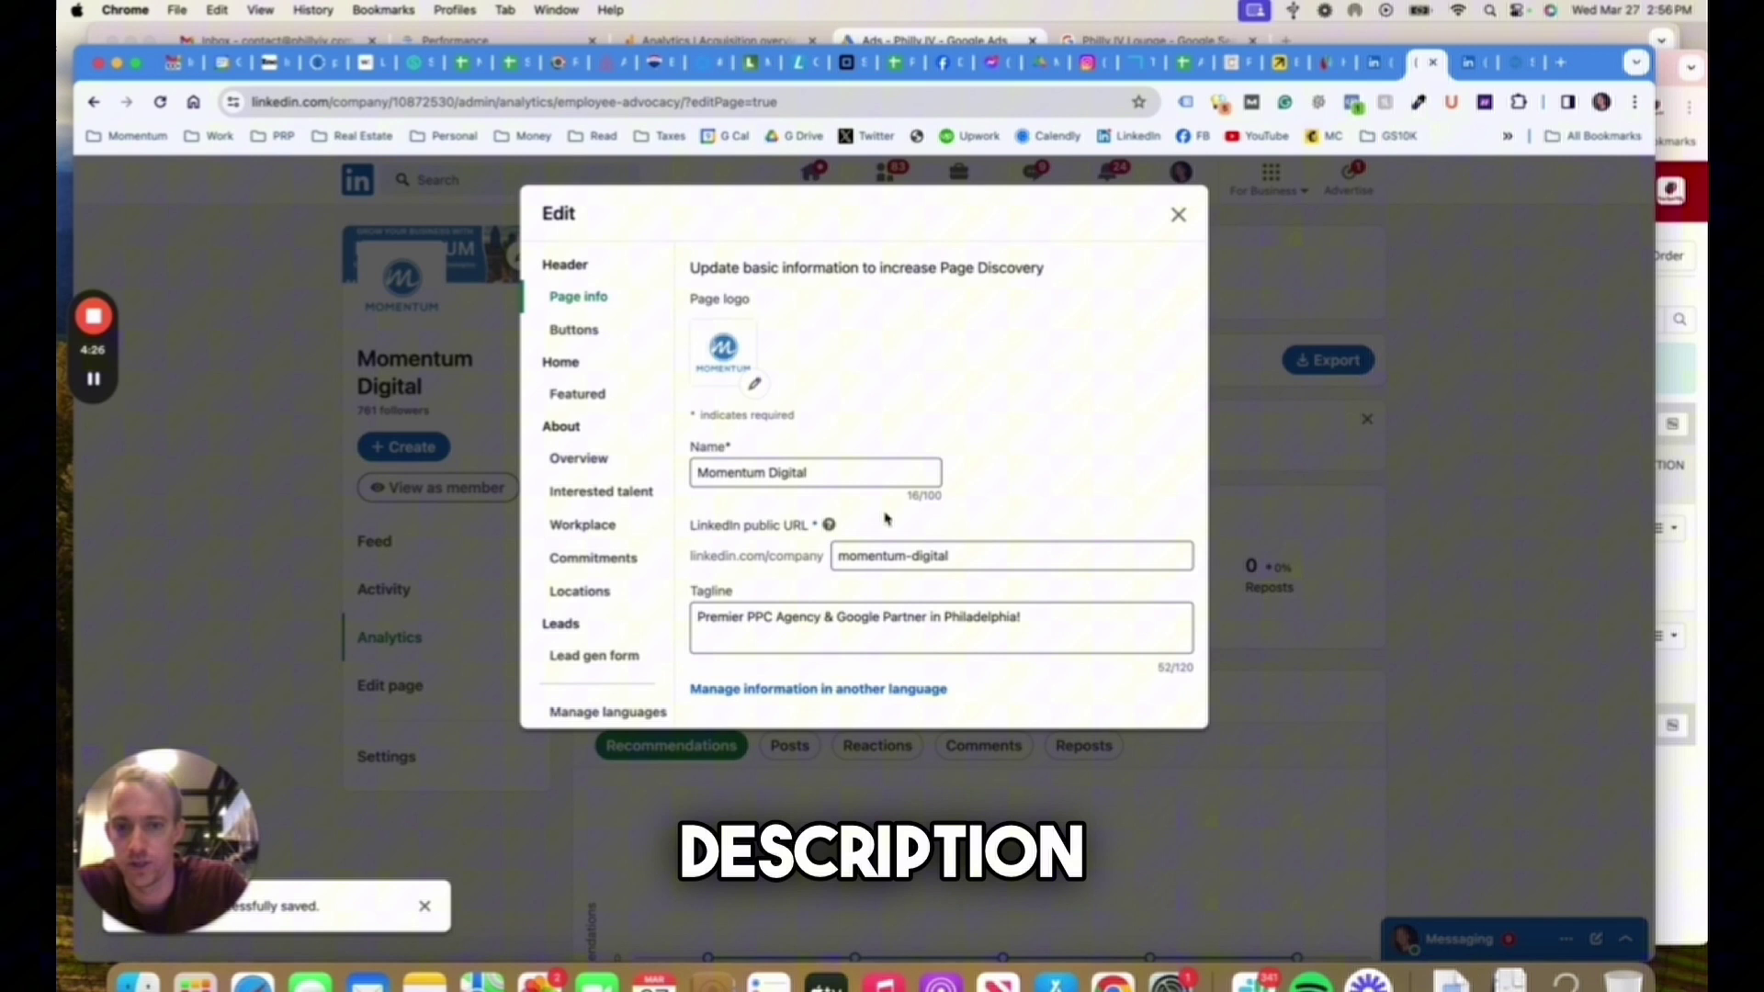
pyautogui.click(593, 340)
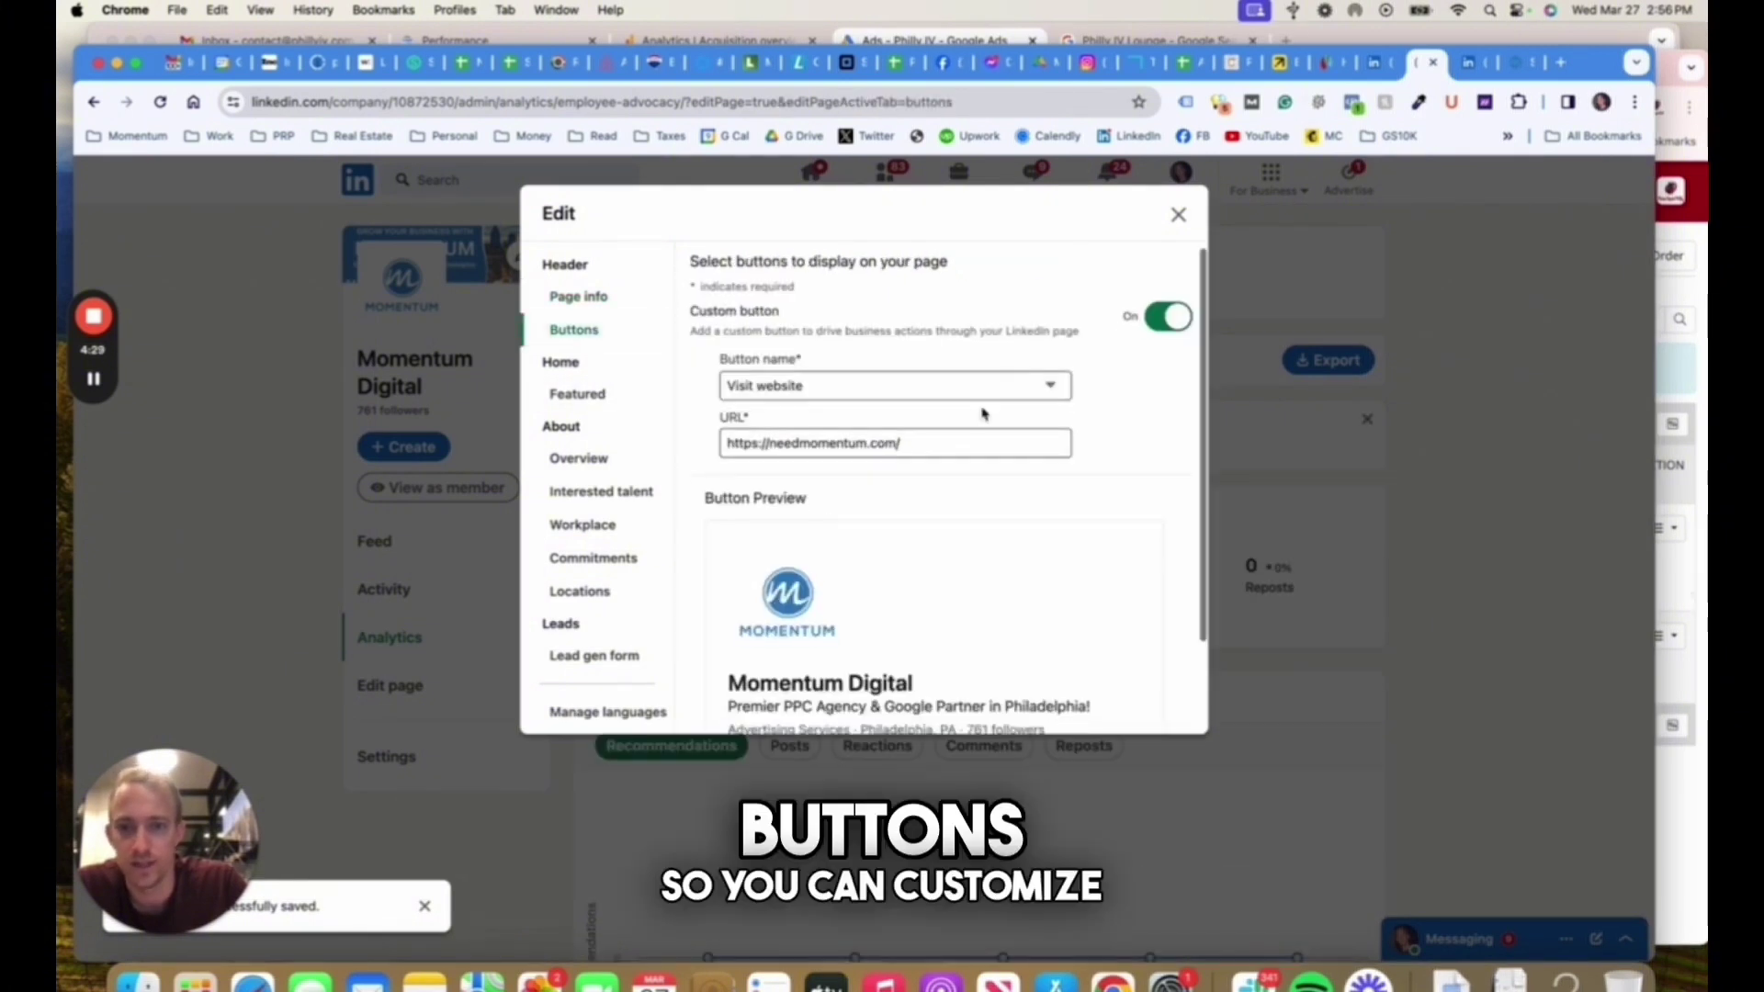
pyautogui.scroll(-3, 981, 413)
pyautogui.scroll(3, 1018, 566)
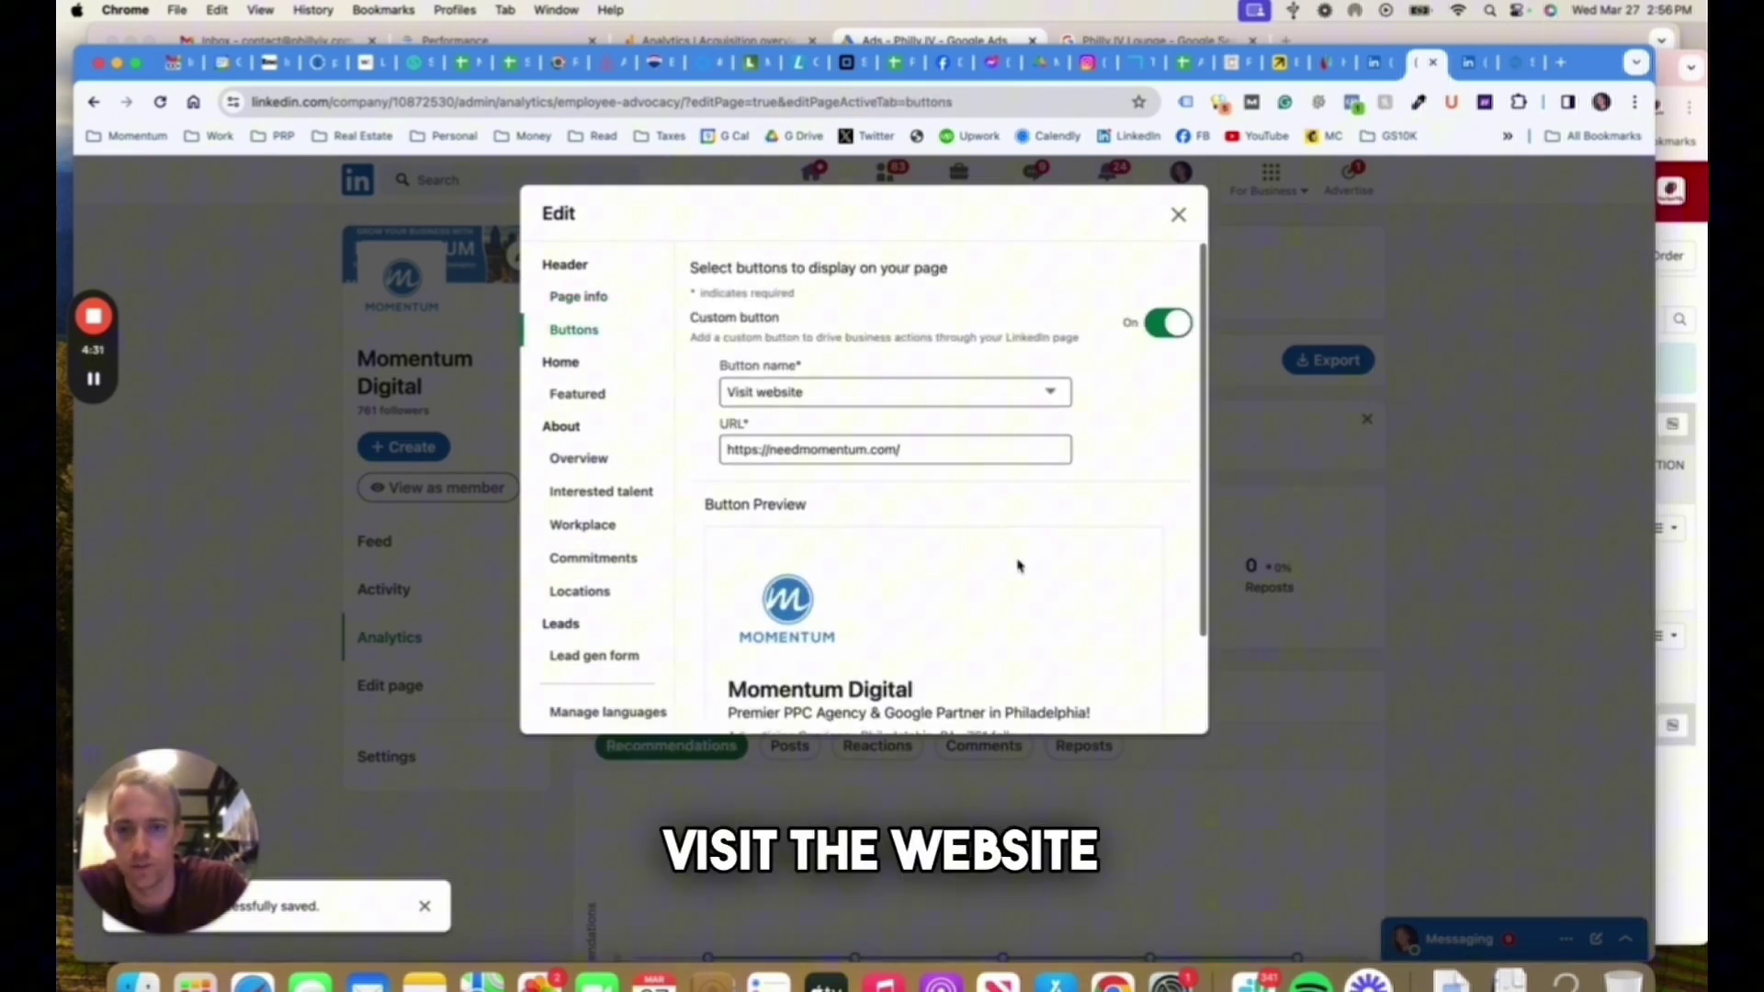
pyautogui.click(1051, 393)
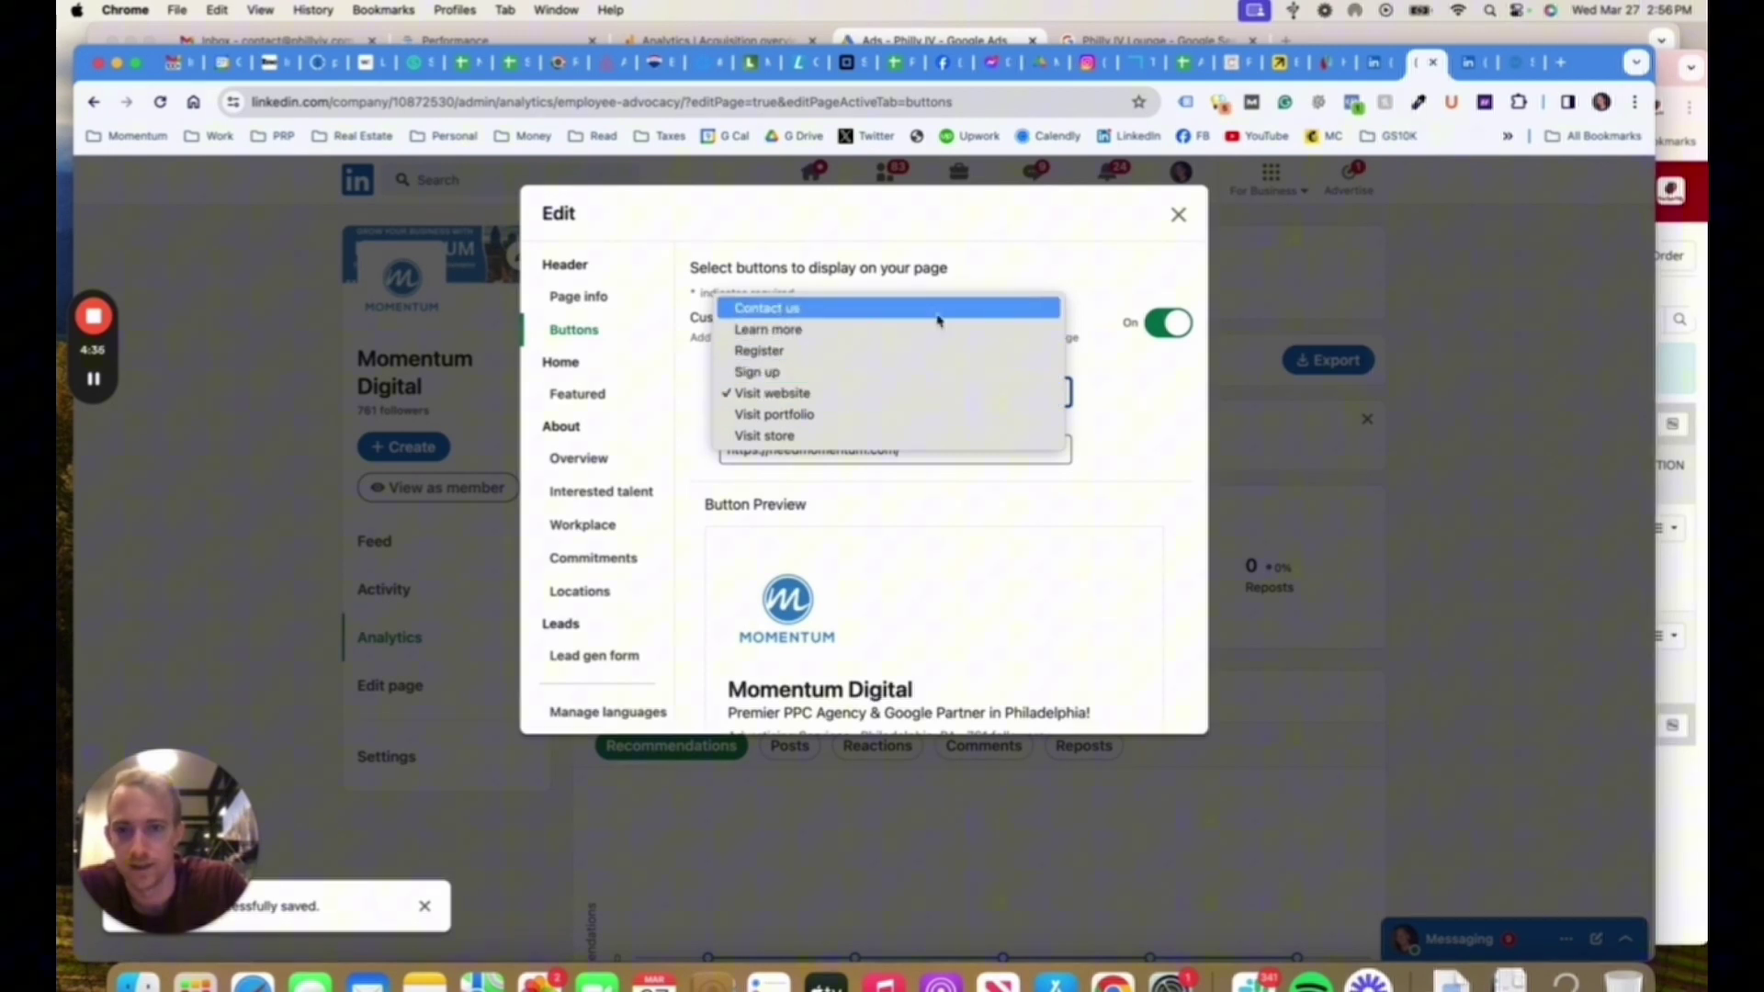
pyautogui.click(1095, 410)
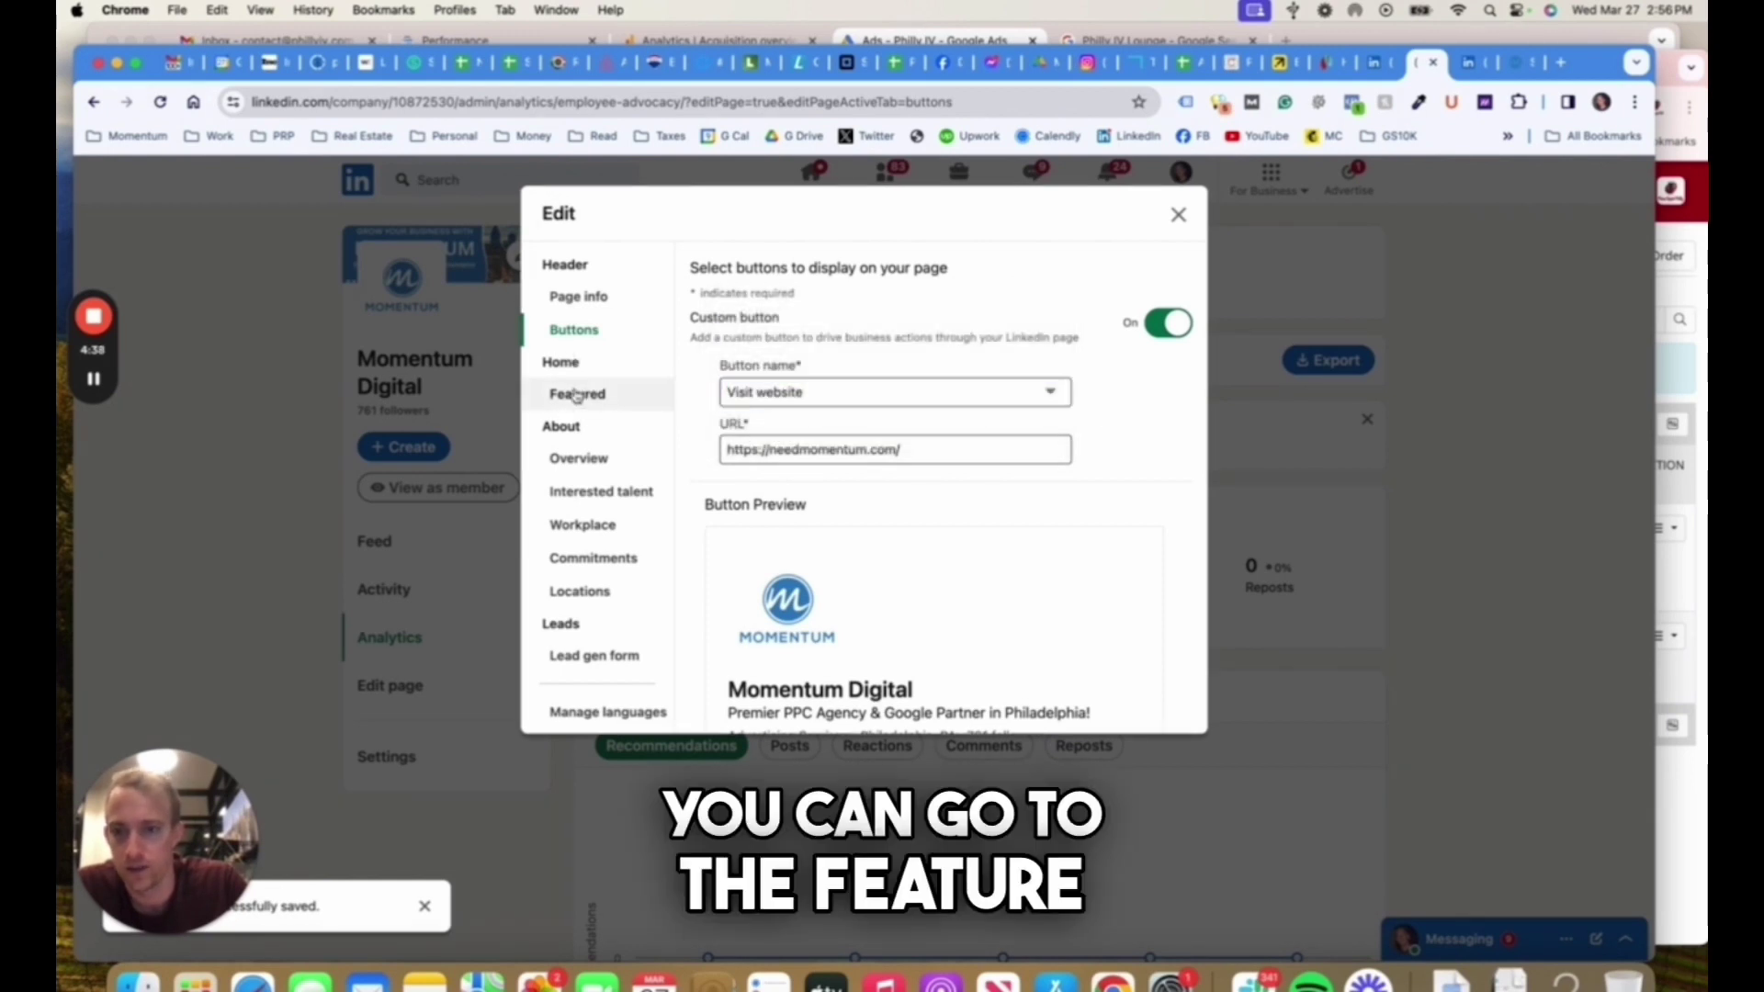
# Step: Look through Featured, Overview and Interested talent, then bring up the Workplace module settings
pyautogui.click(577, 393)
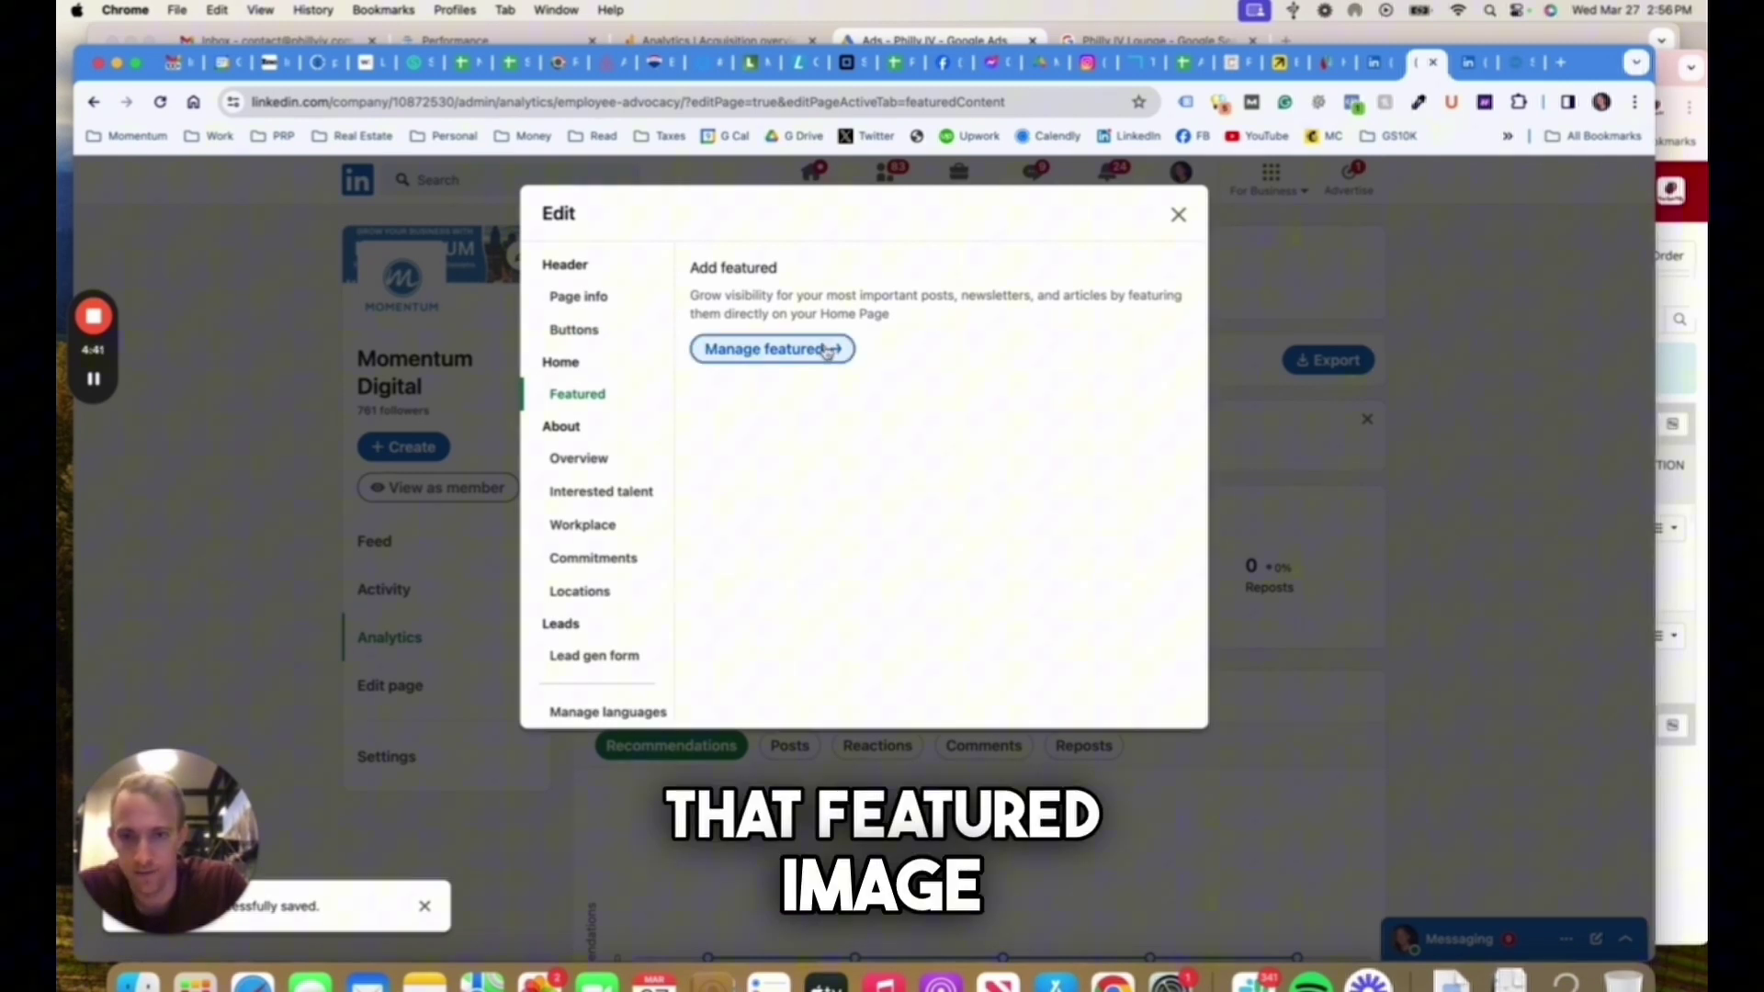
pyautogui.click(579, 457)
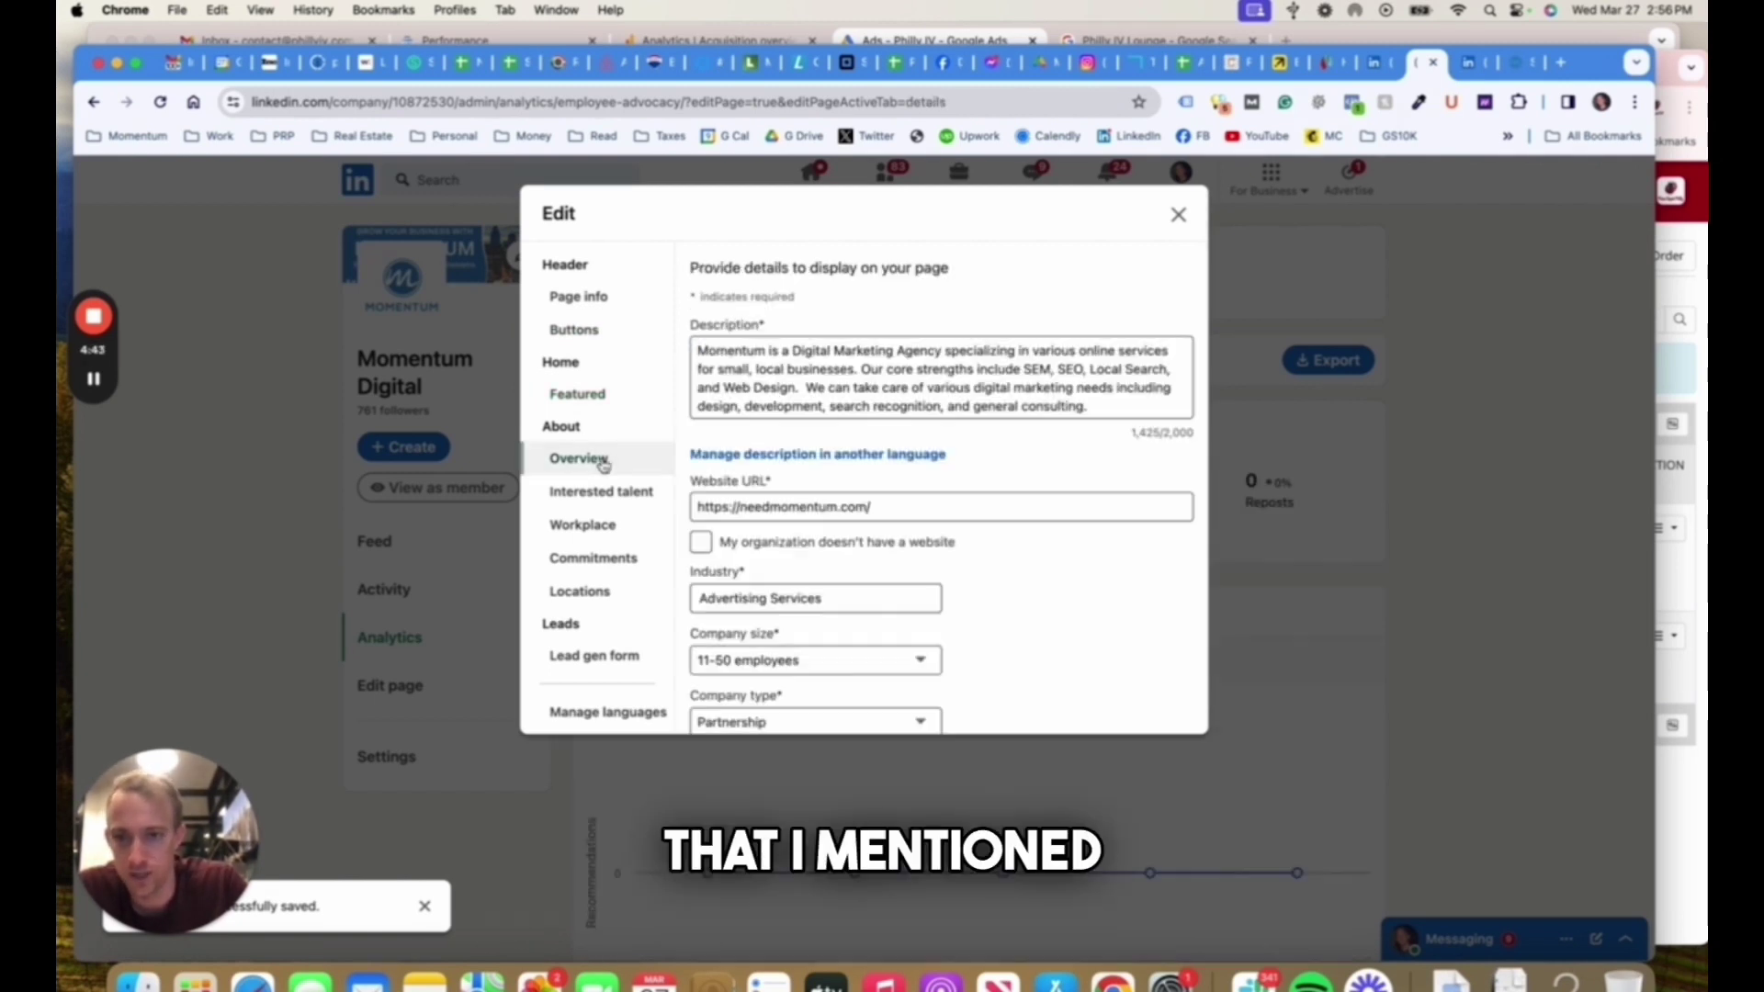
pyautogui.scroll(-3, 912, 466)
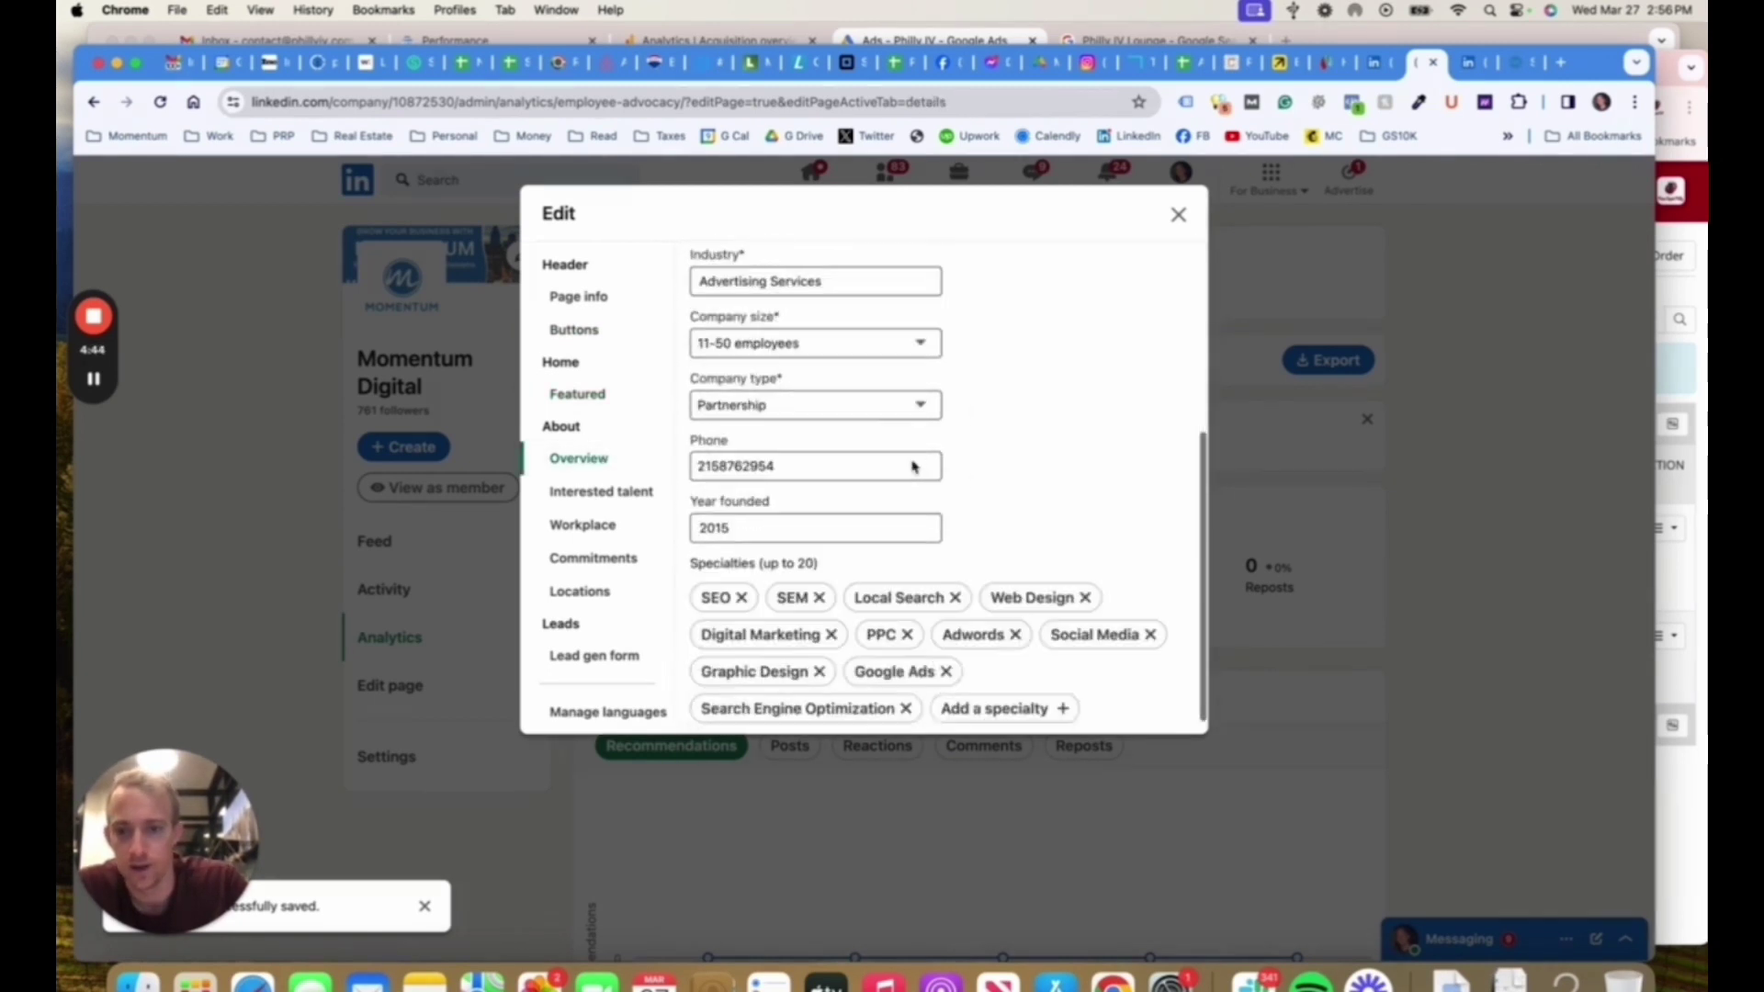
pyautogui.click(601, 492)
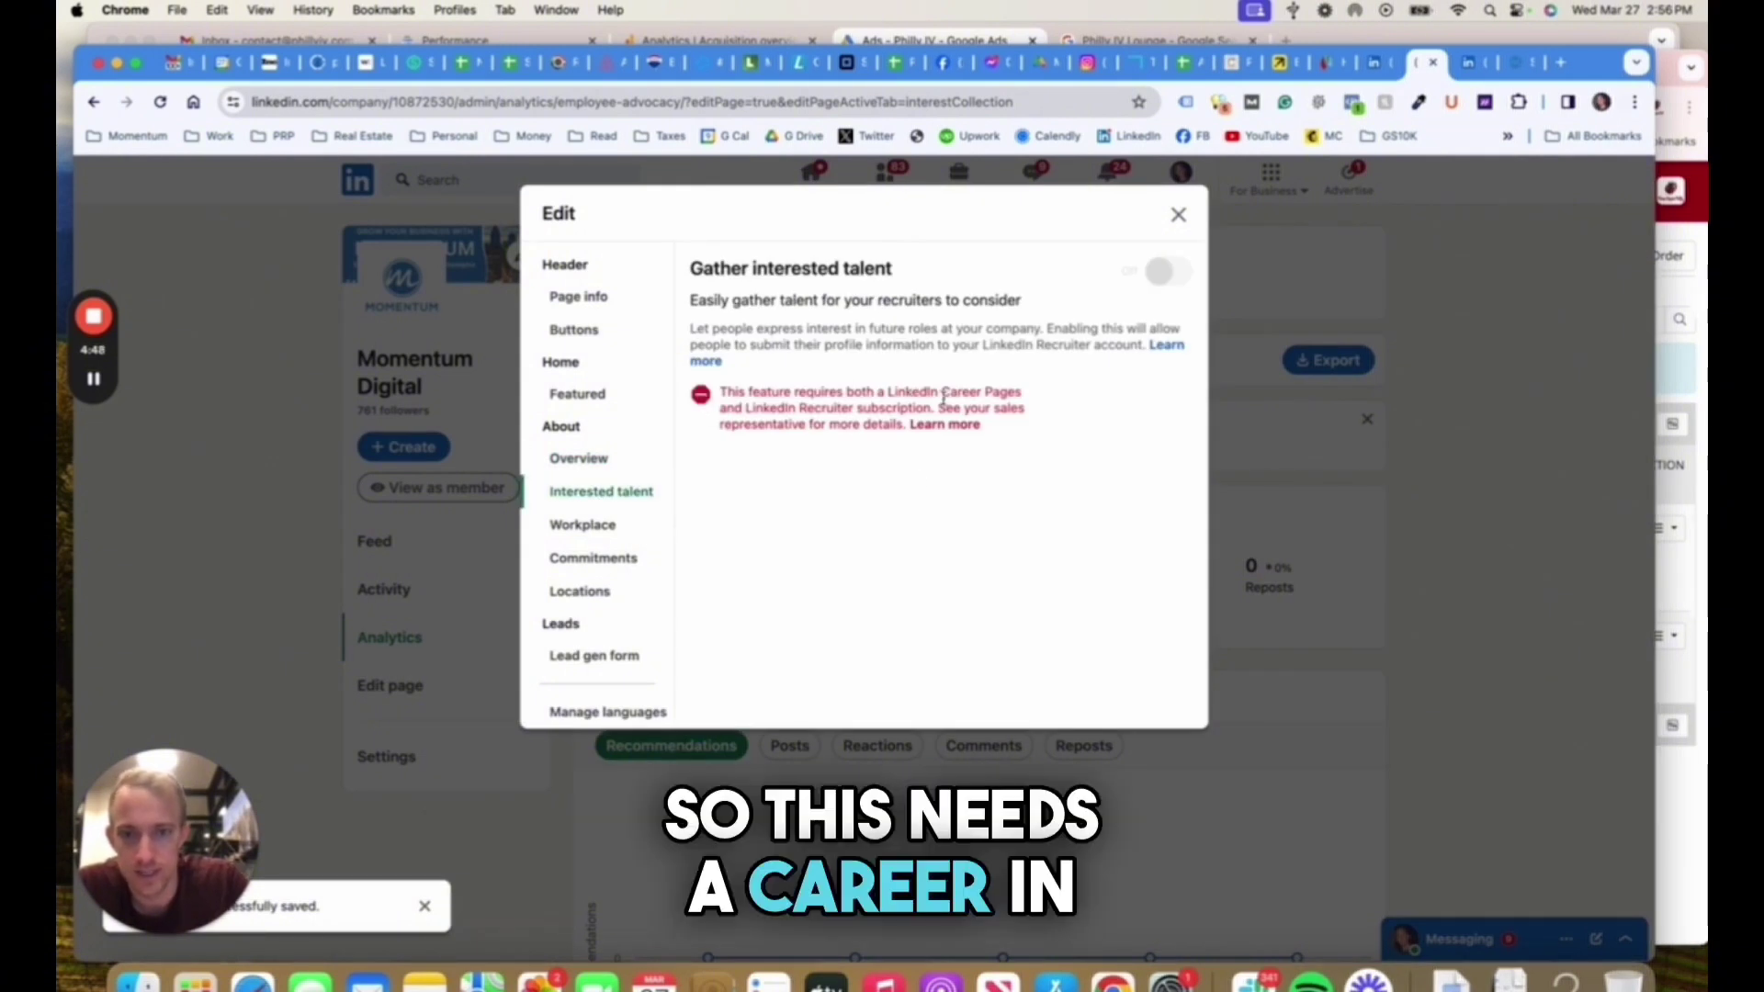
pyautogui.tripleClick(887, 410)
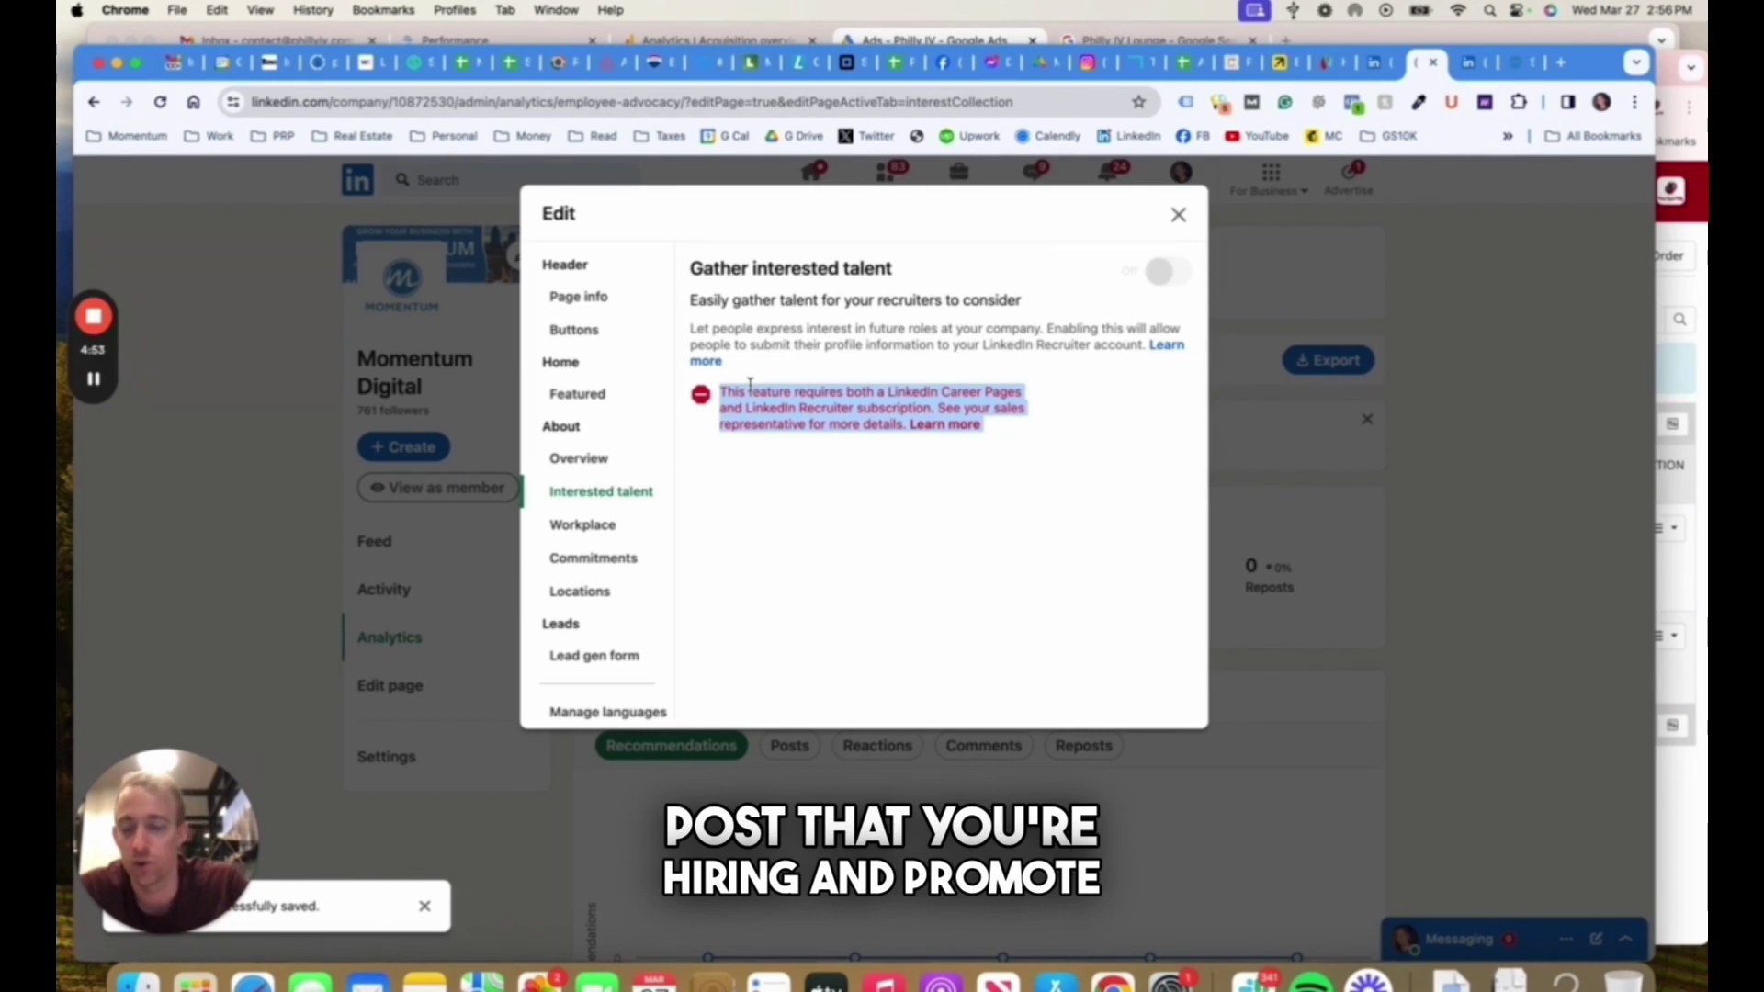
pyautogui.click(599, 528)
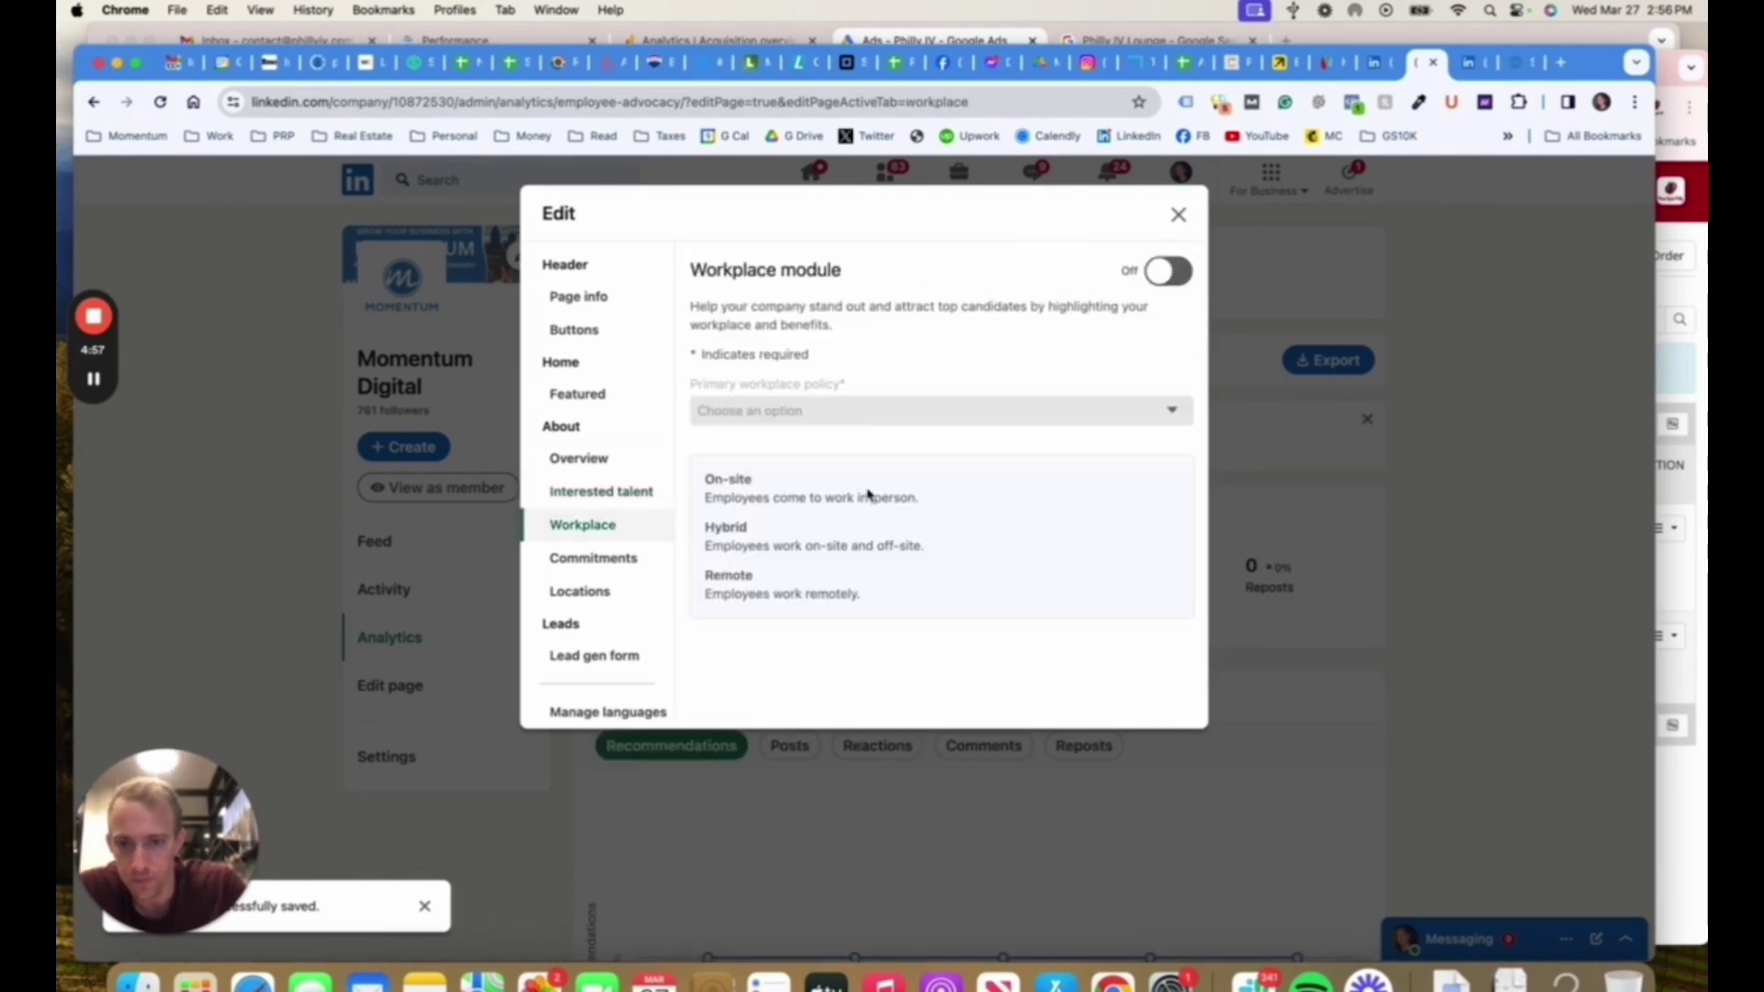
# Step: Turn on the Workplace module with a Remote policy describing remote contractor roles in account, project and marketing
pyautogui.click(1168, 271)
pyautogui.click(889, 411)
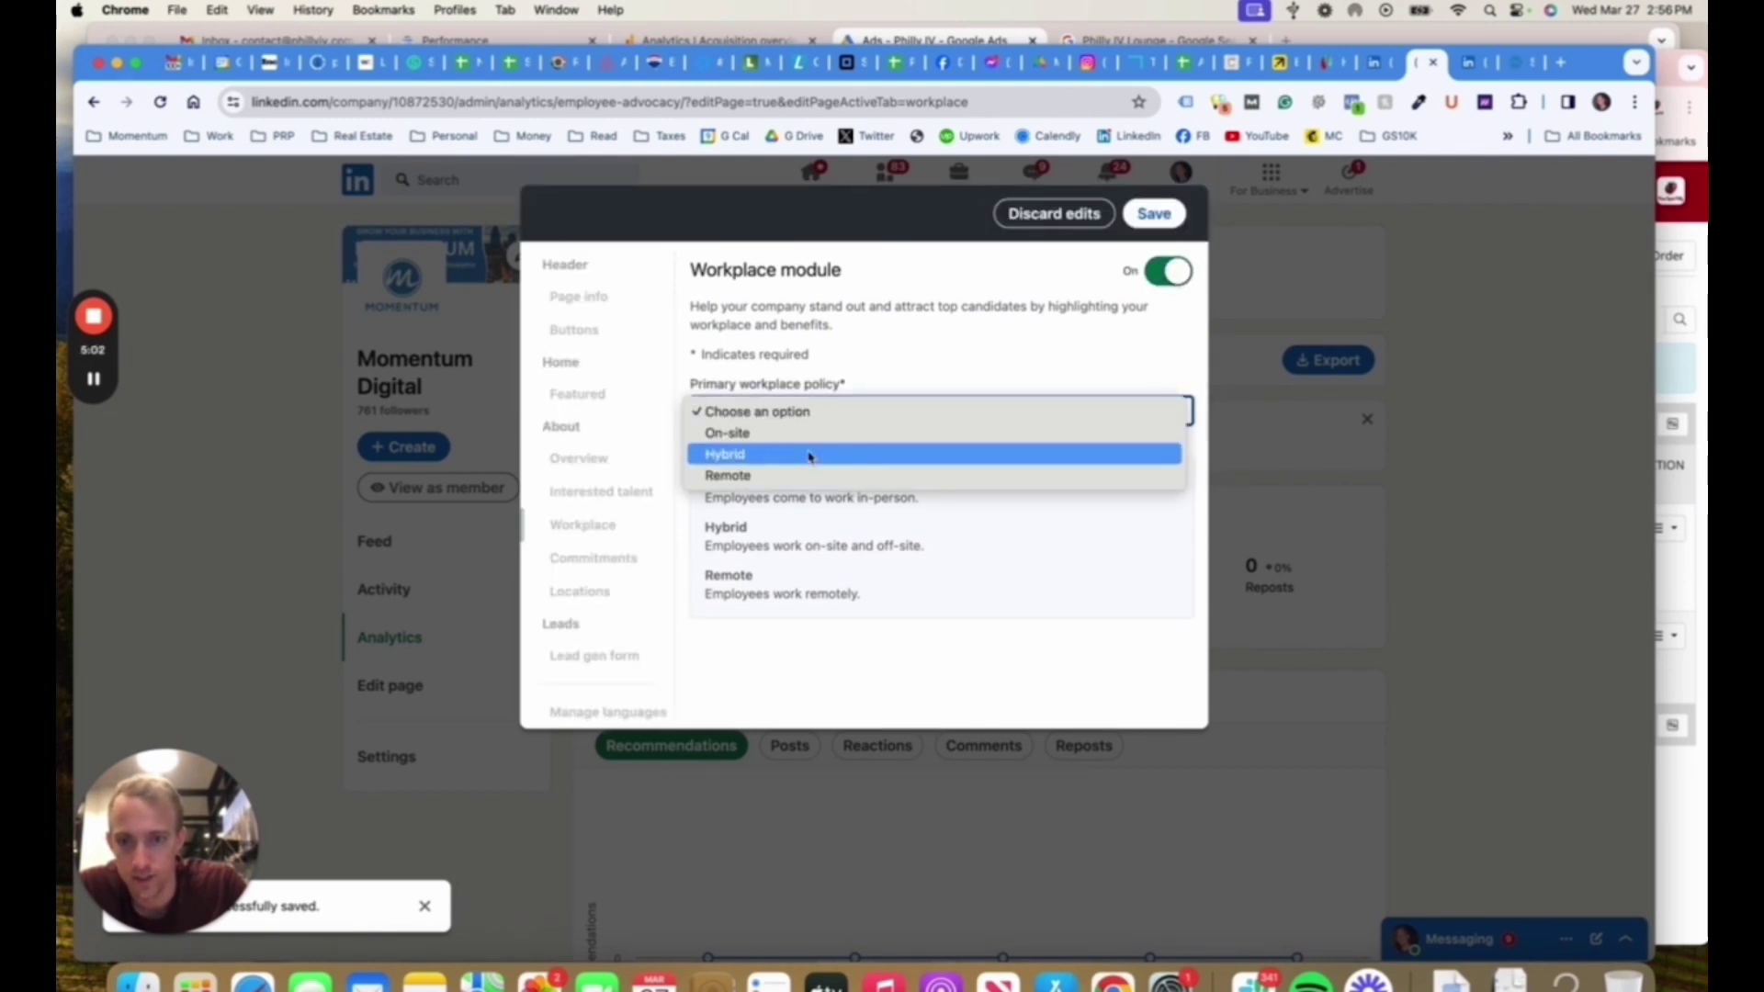
pyautogui.click(781, 473)
pyautogui.click(774, 509)
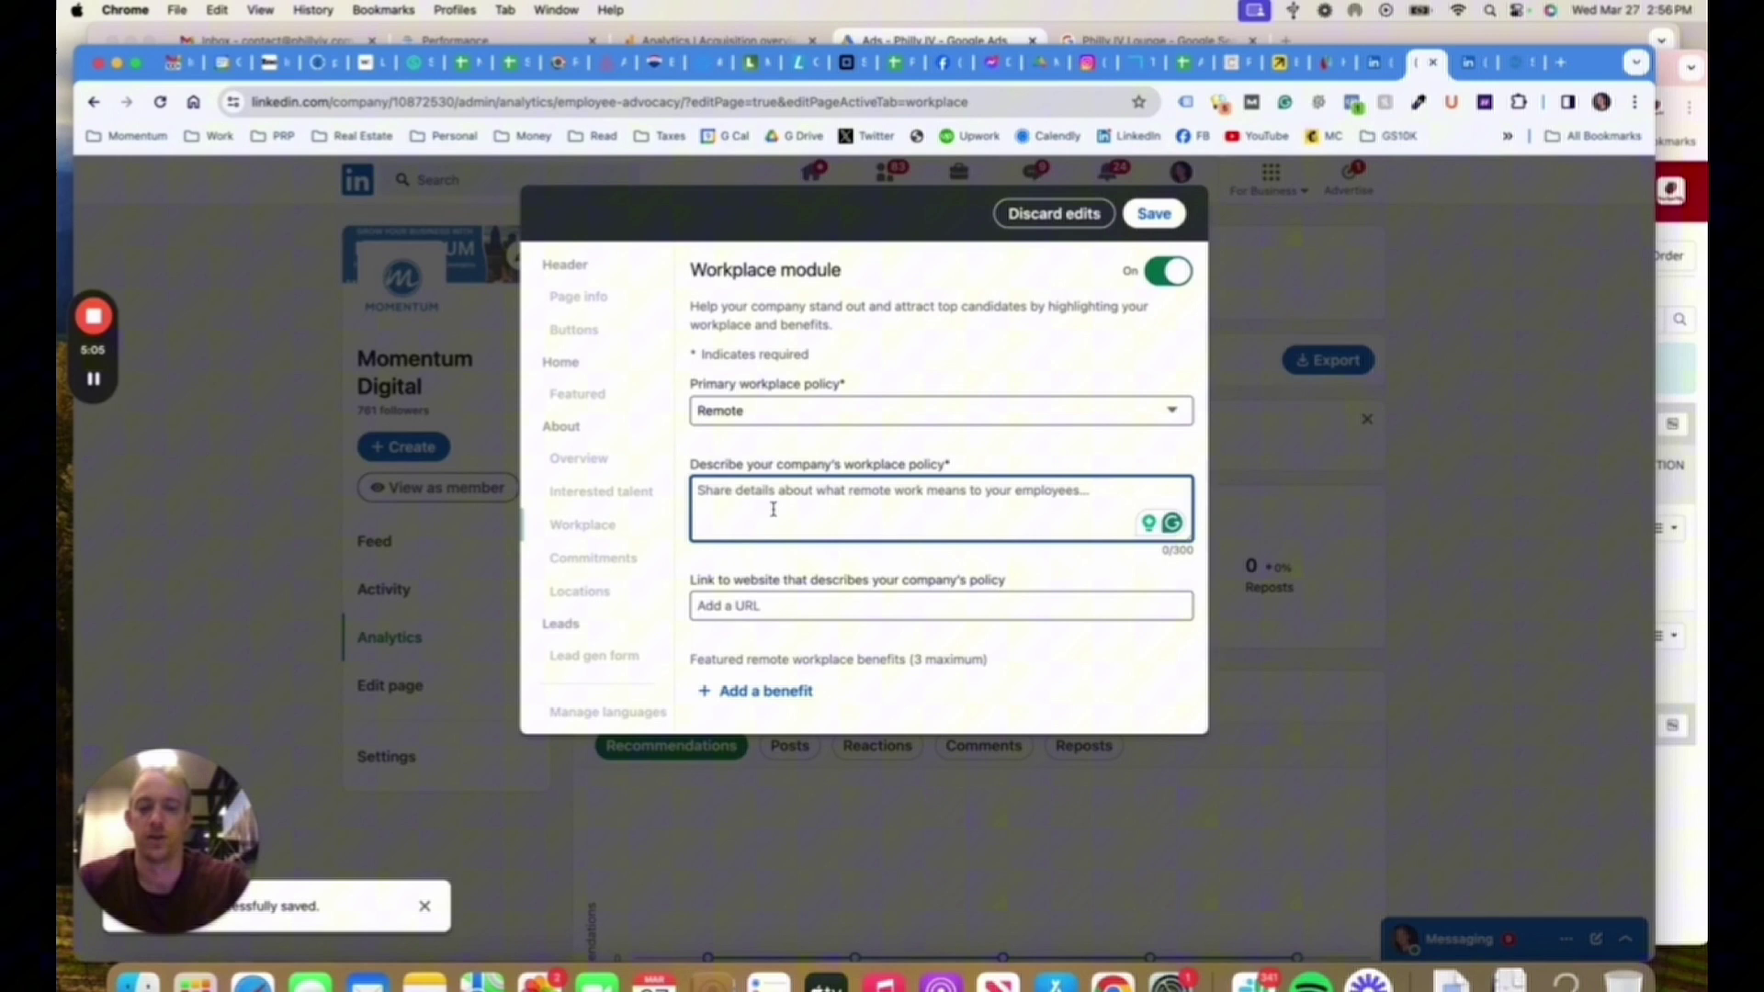
pyautogui.write('We hire remote co')
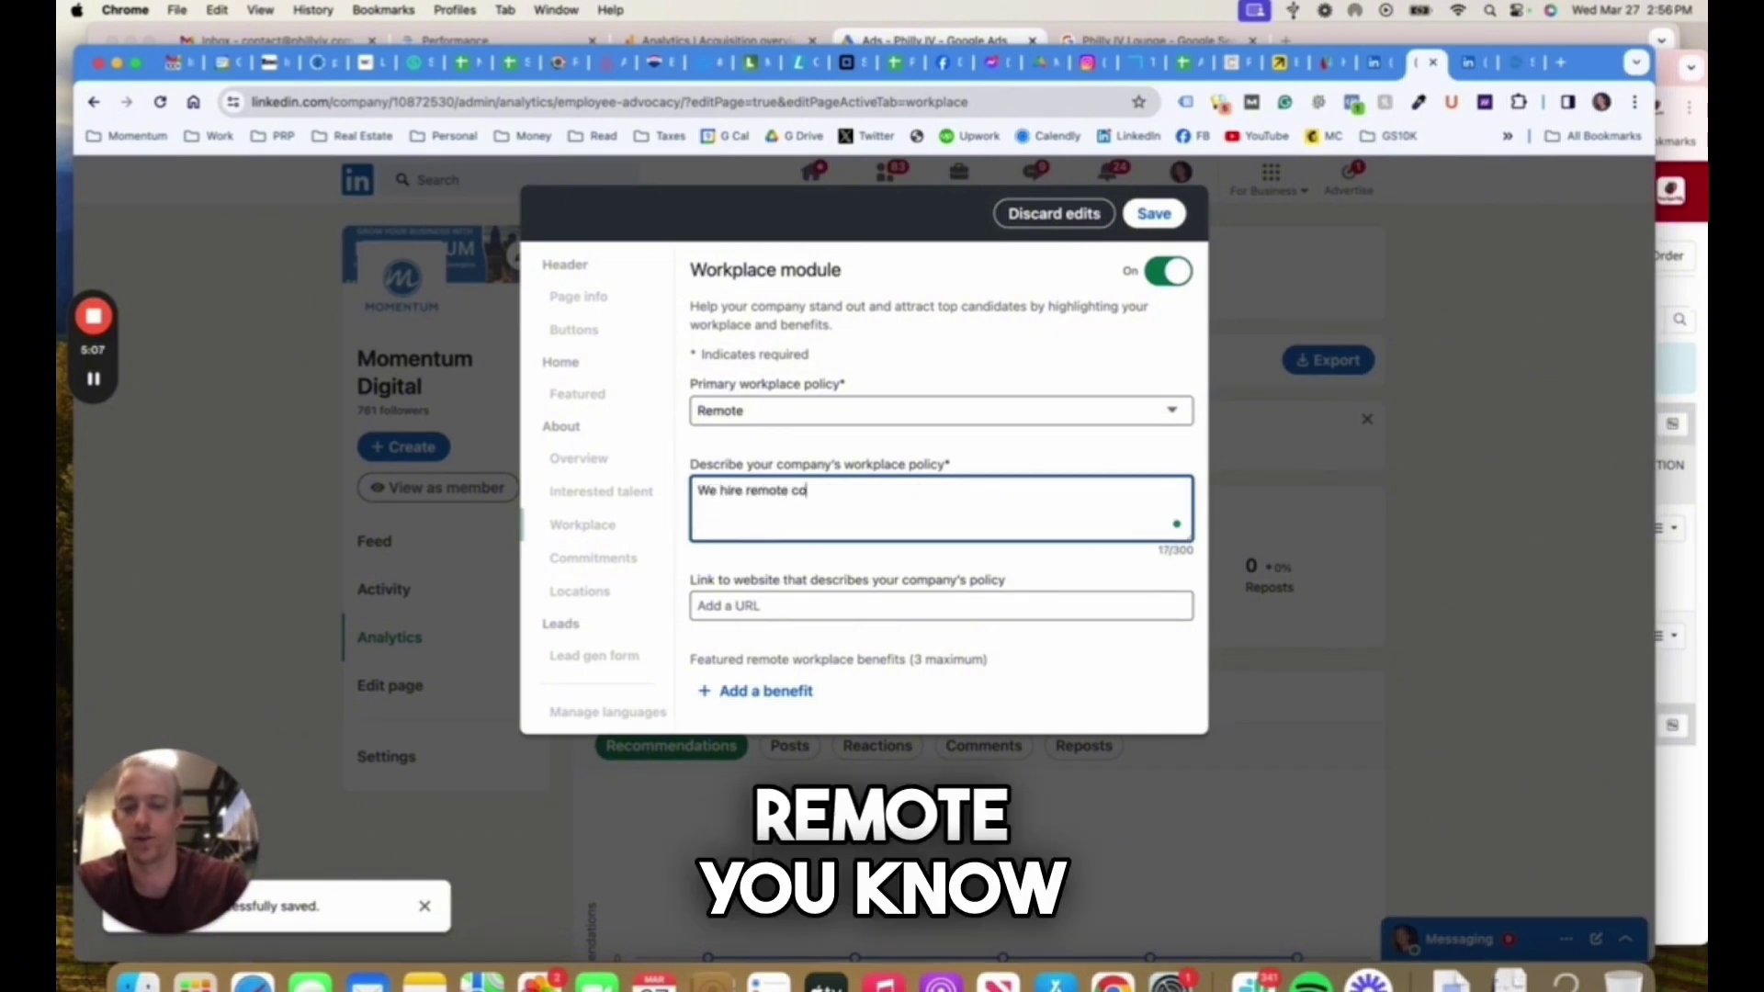
pyautogui.write('ntractors as Account ')
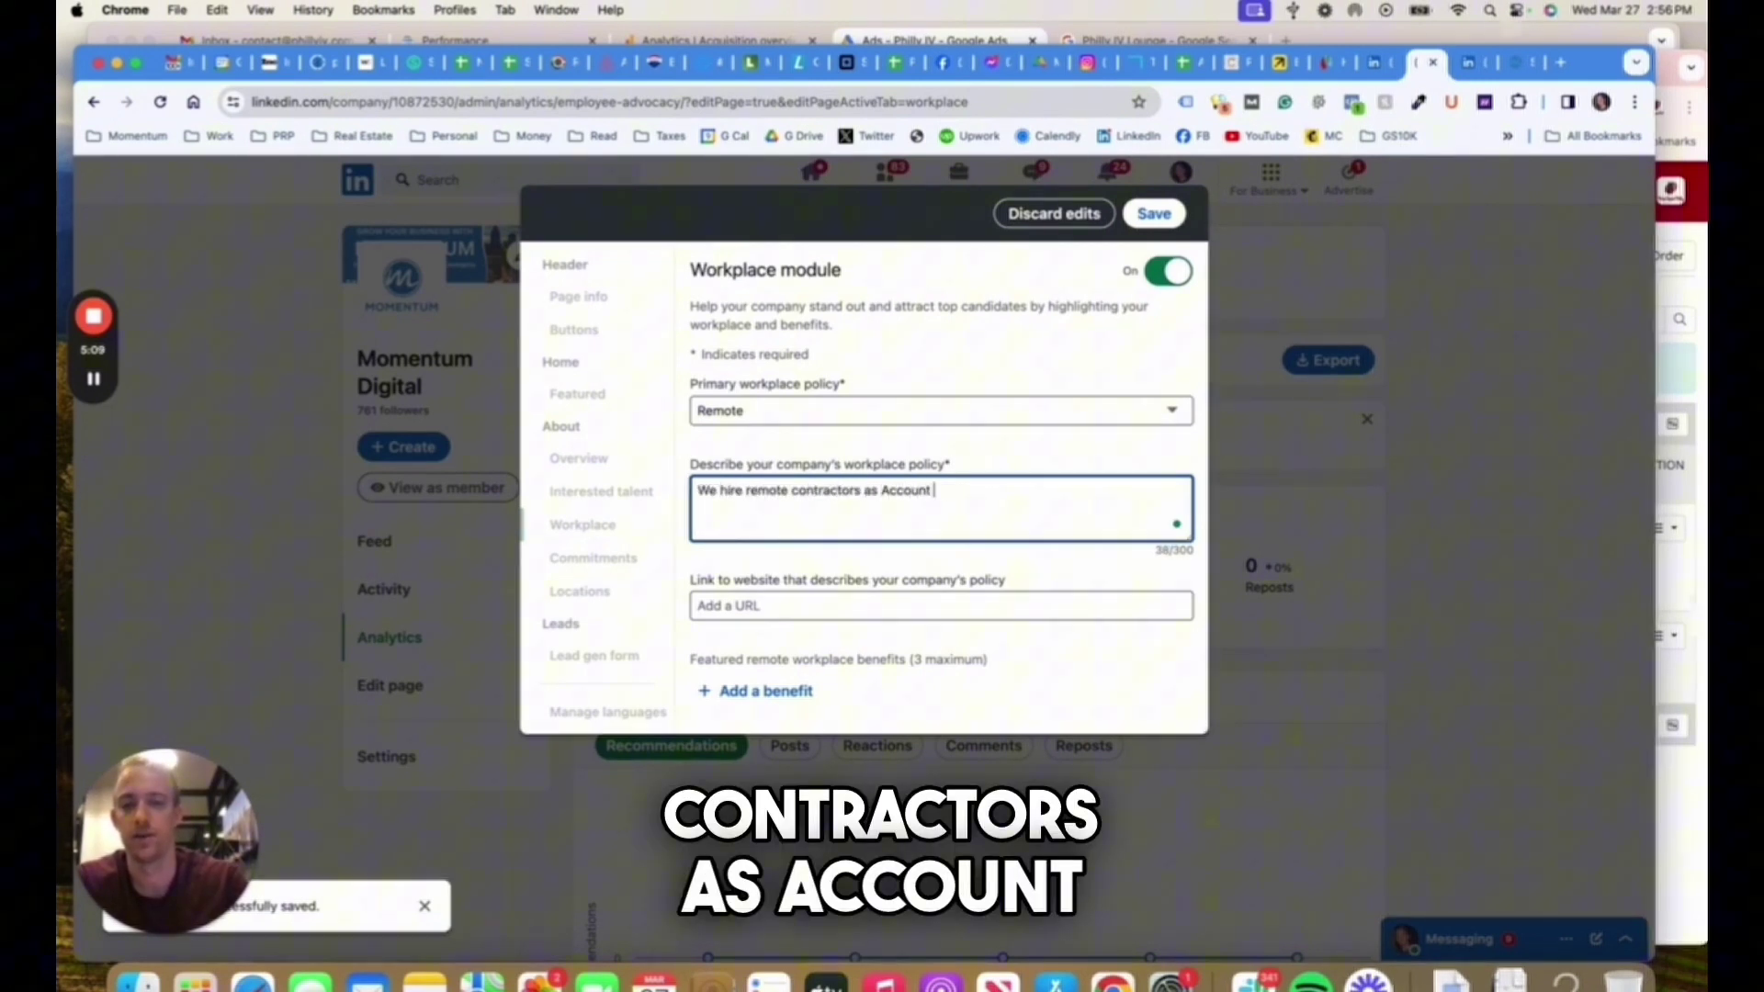
pyautogui.write('Managers, P')
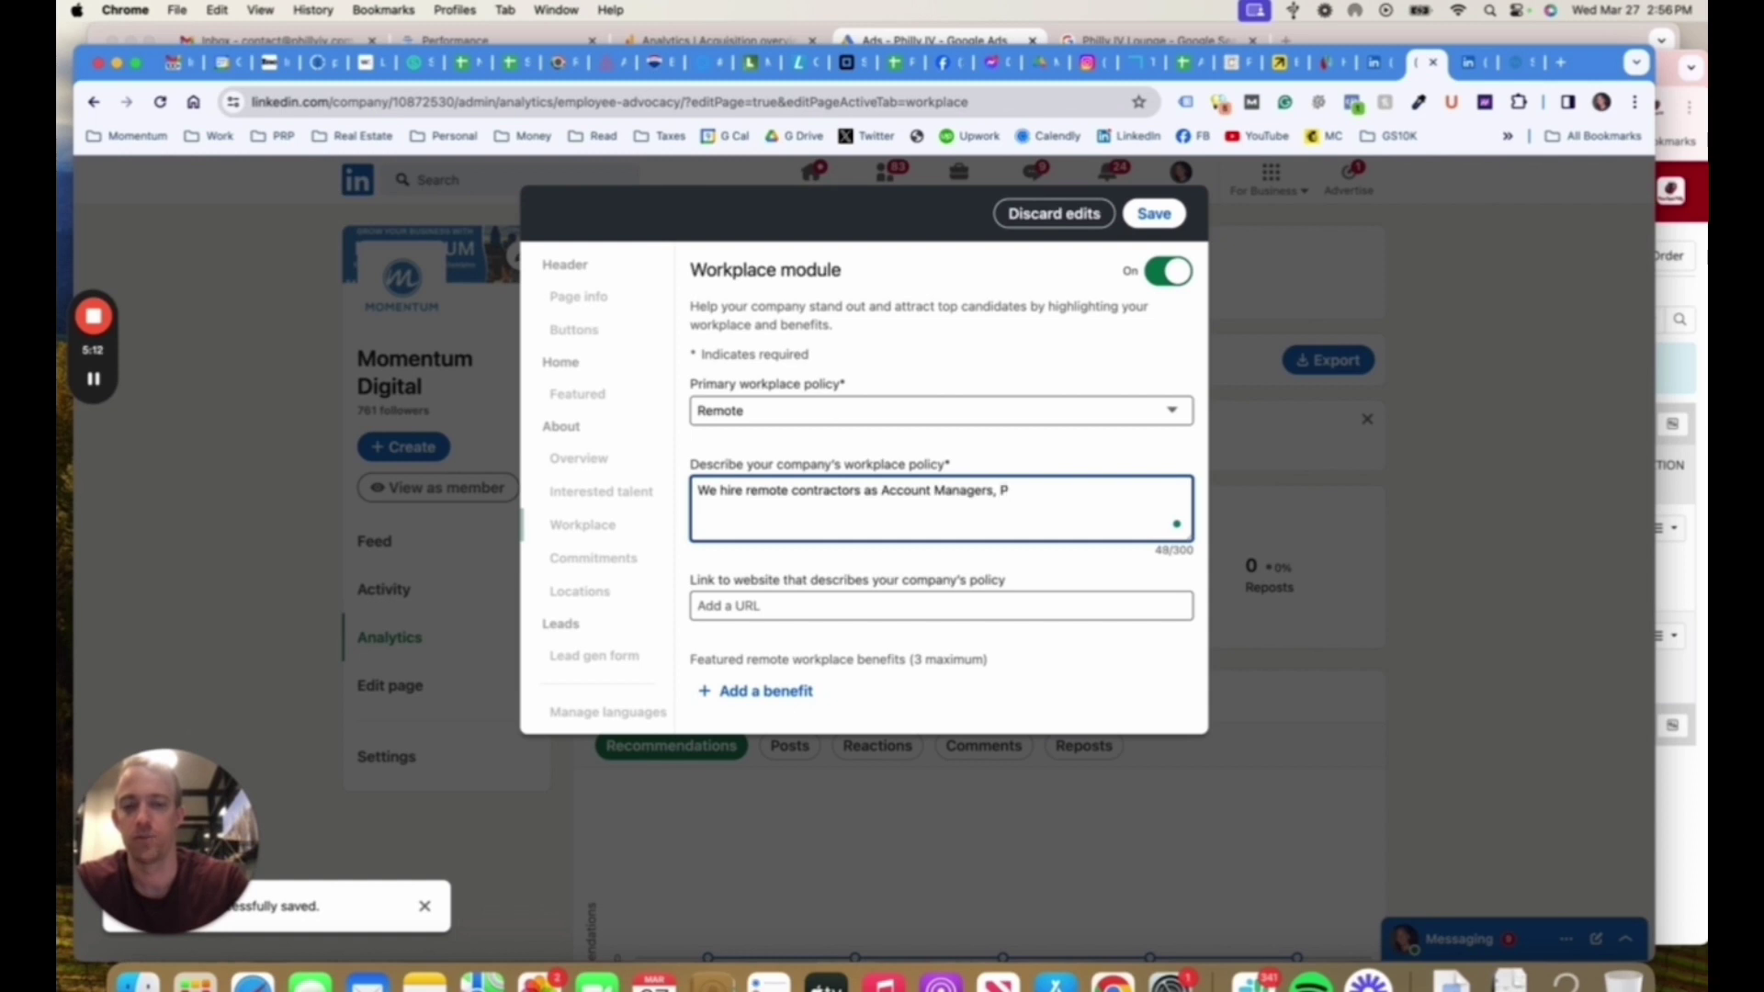
pyautogui.write('roject Managers, a')
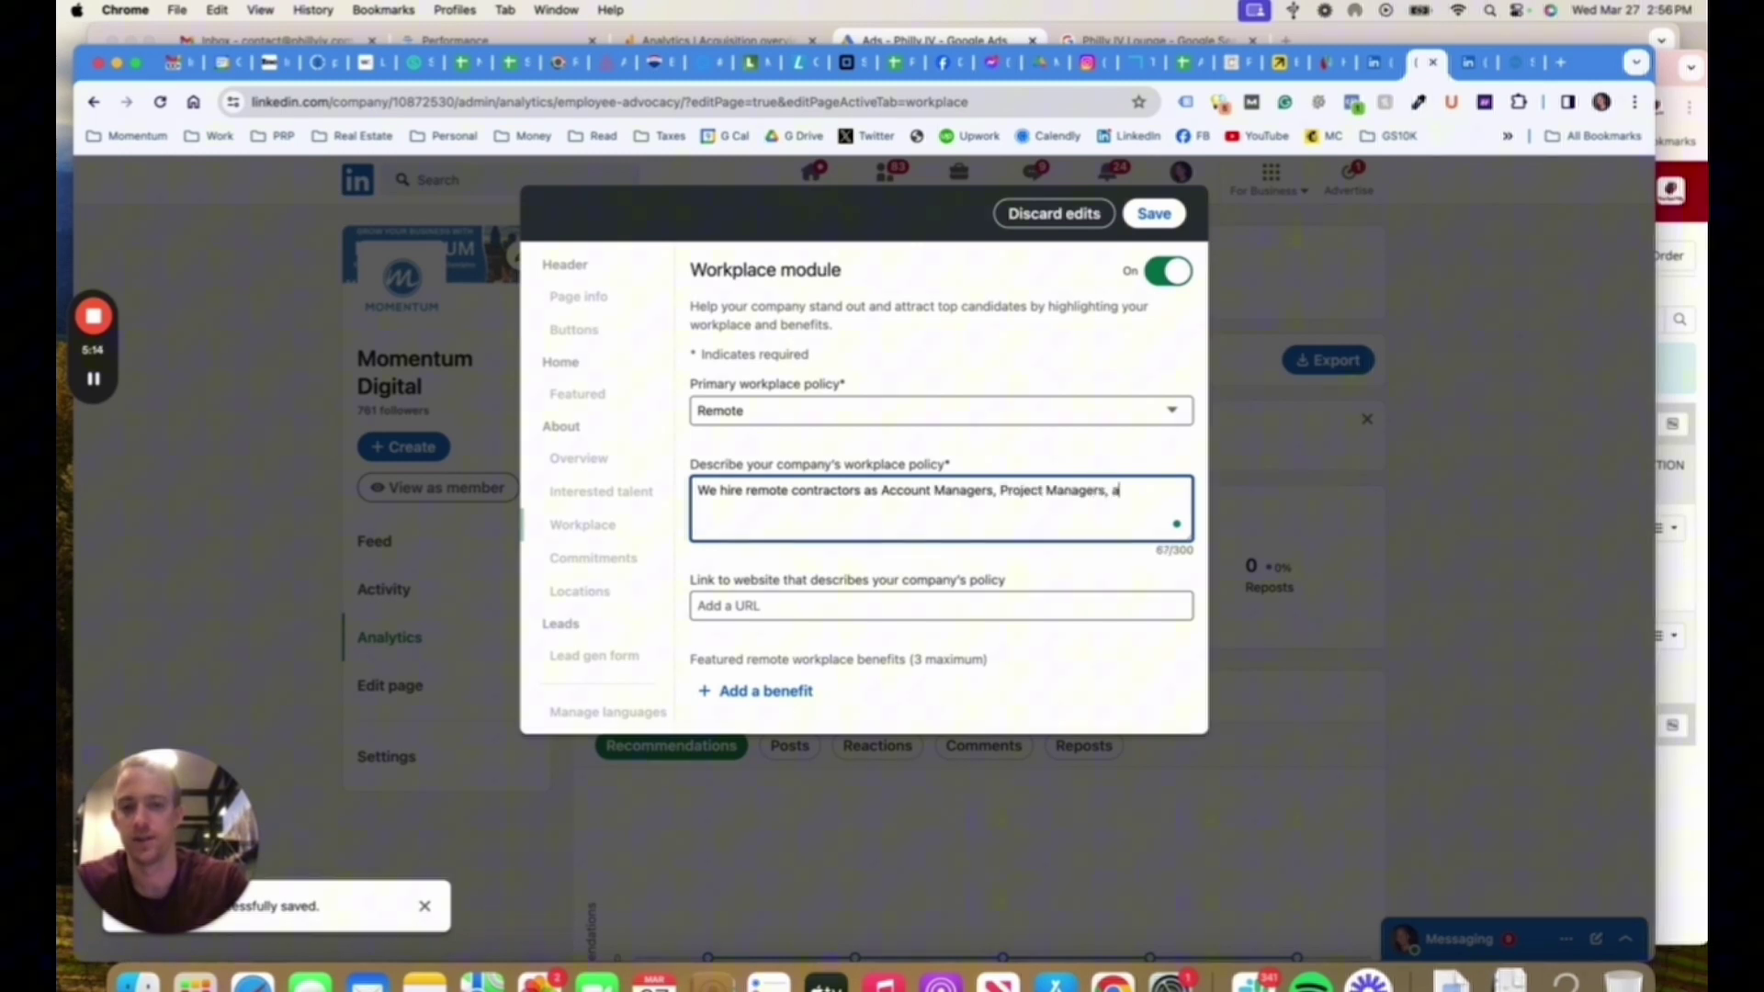
pyautogui.write('nd Marketing special')
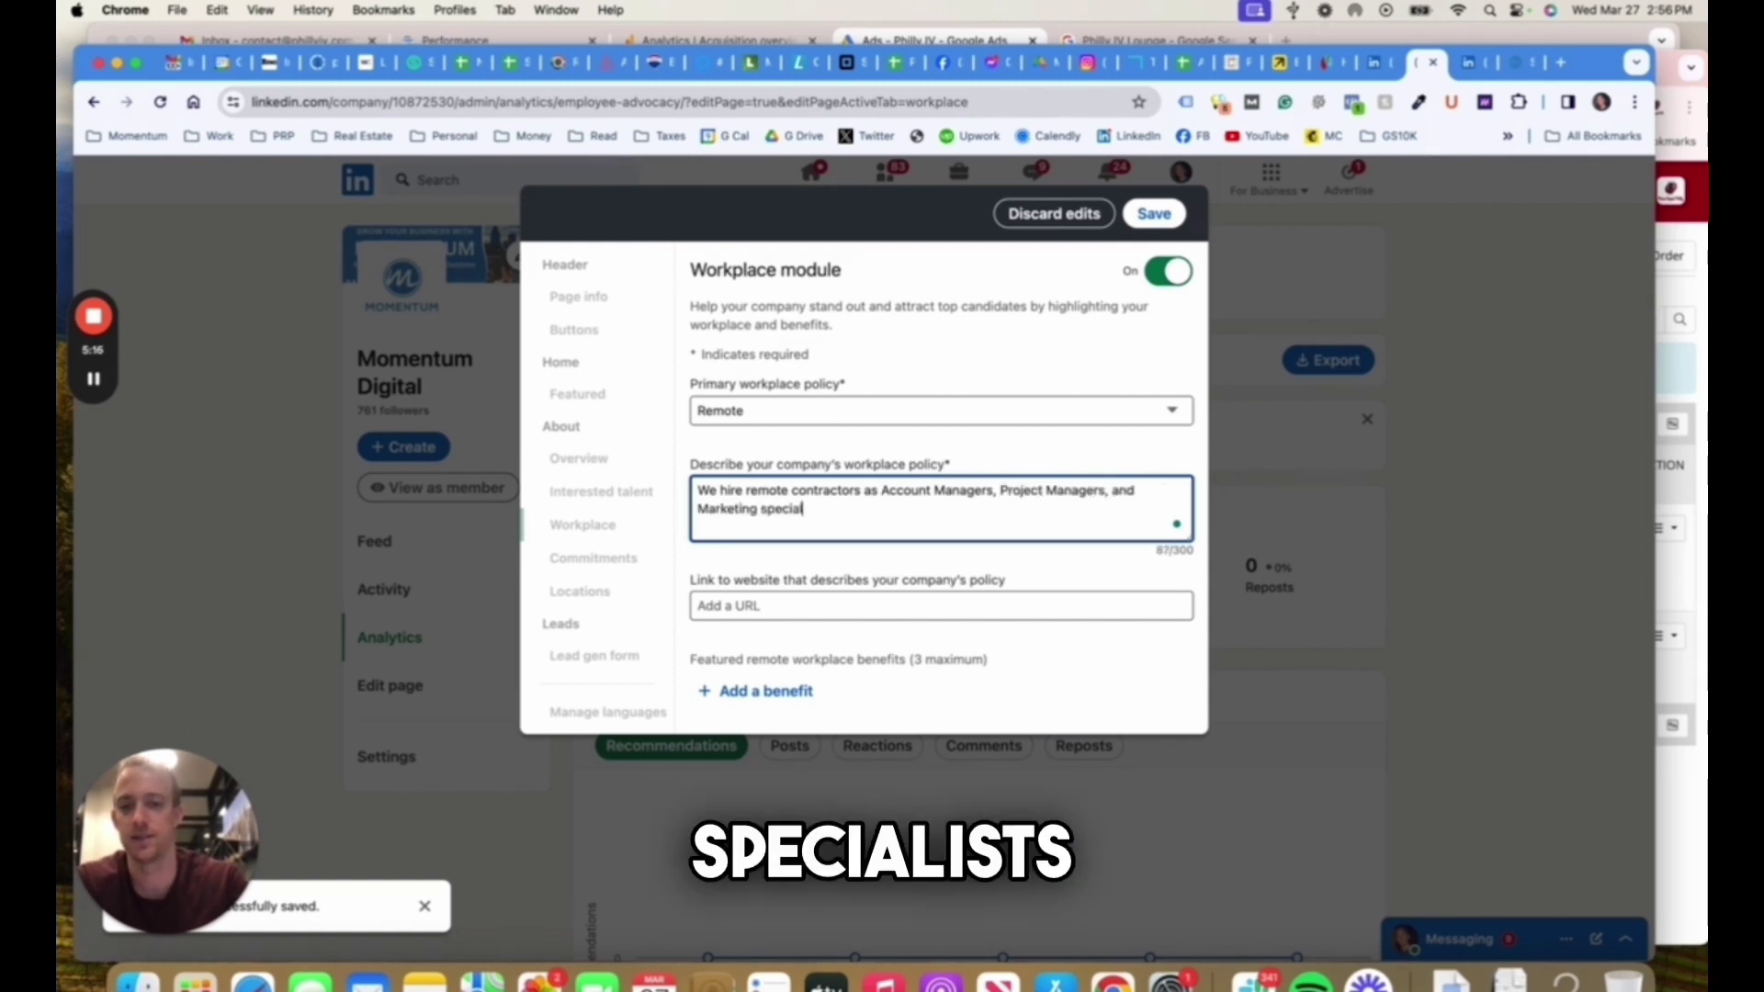
pyautogui.write('ists.')
pyautogui.press('Return')
pyautogui.press('Return')
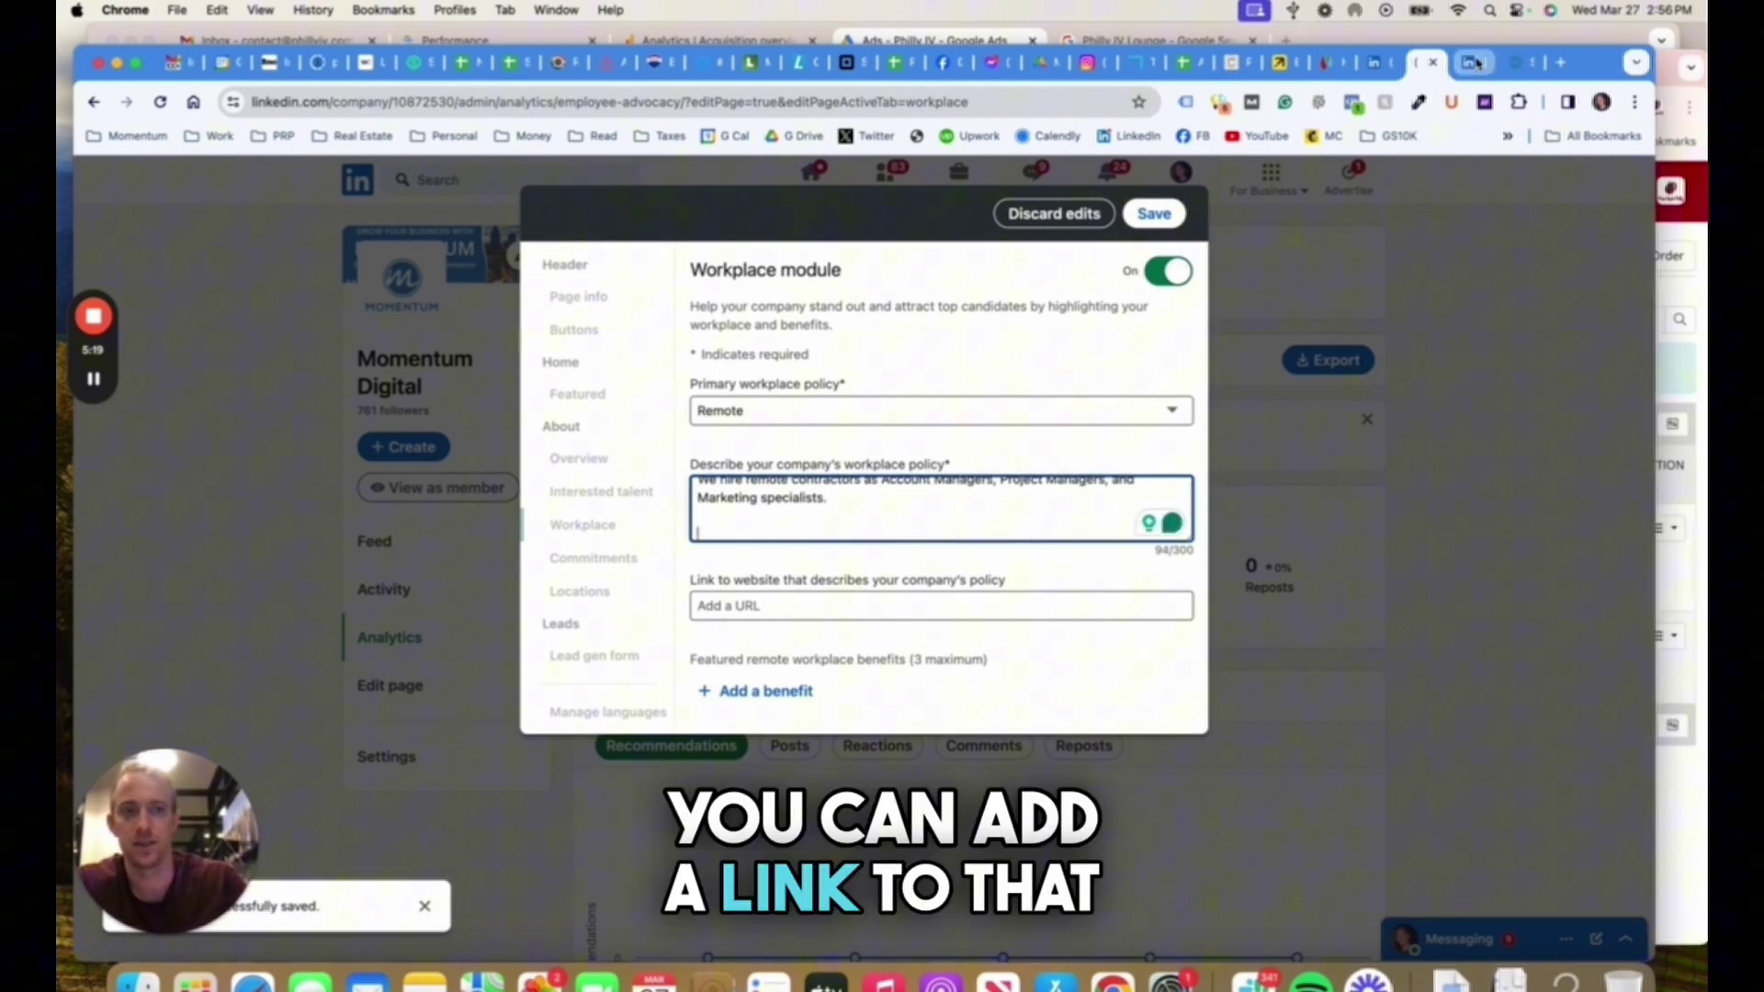
# Step: Open the Marketing Account Manager job page on needmomentum.com and select its web address
pyautogui.click(1476, 62)
pyautogui.moveTo(1116, 193)
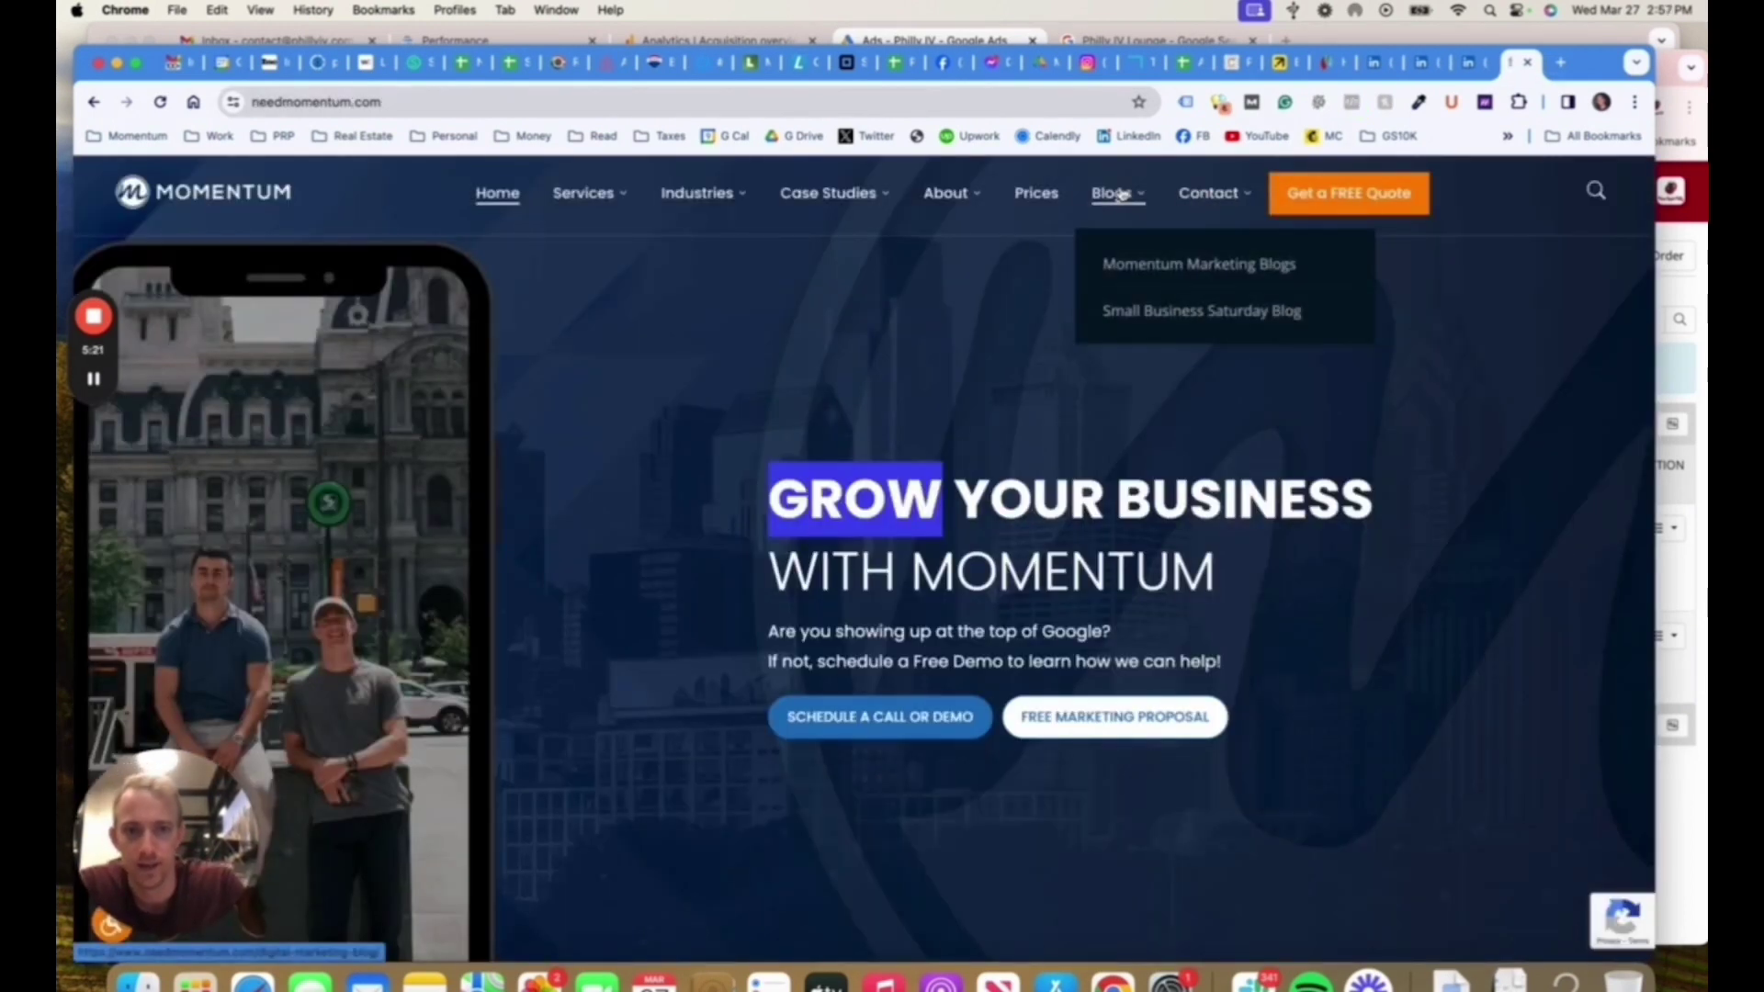
pyautogui.moveTo(1192, 211)
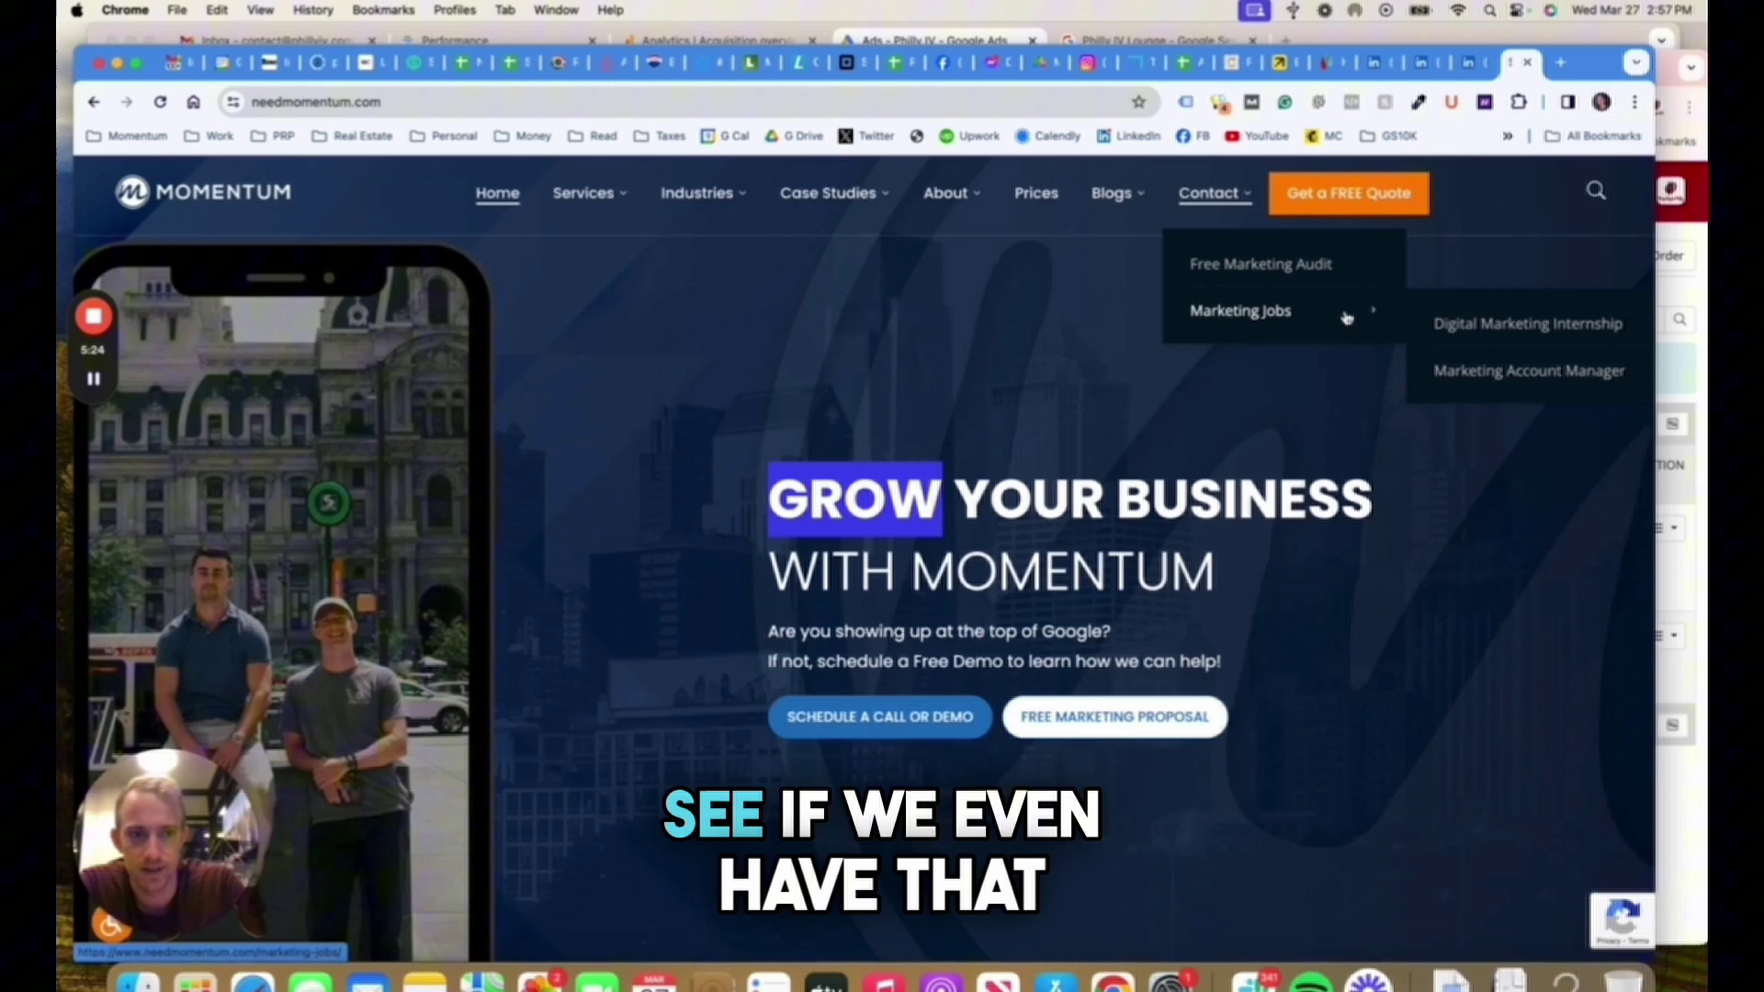
pyautogui.click(1497, 367)
pyautogui.click(837, 102)
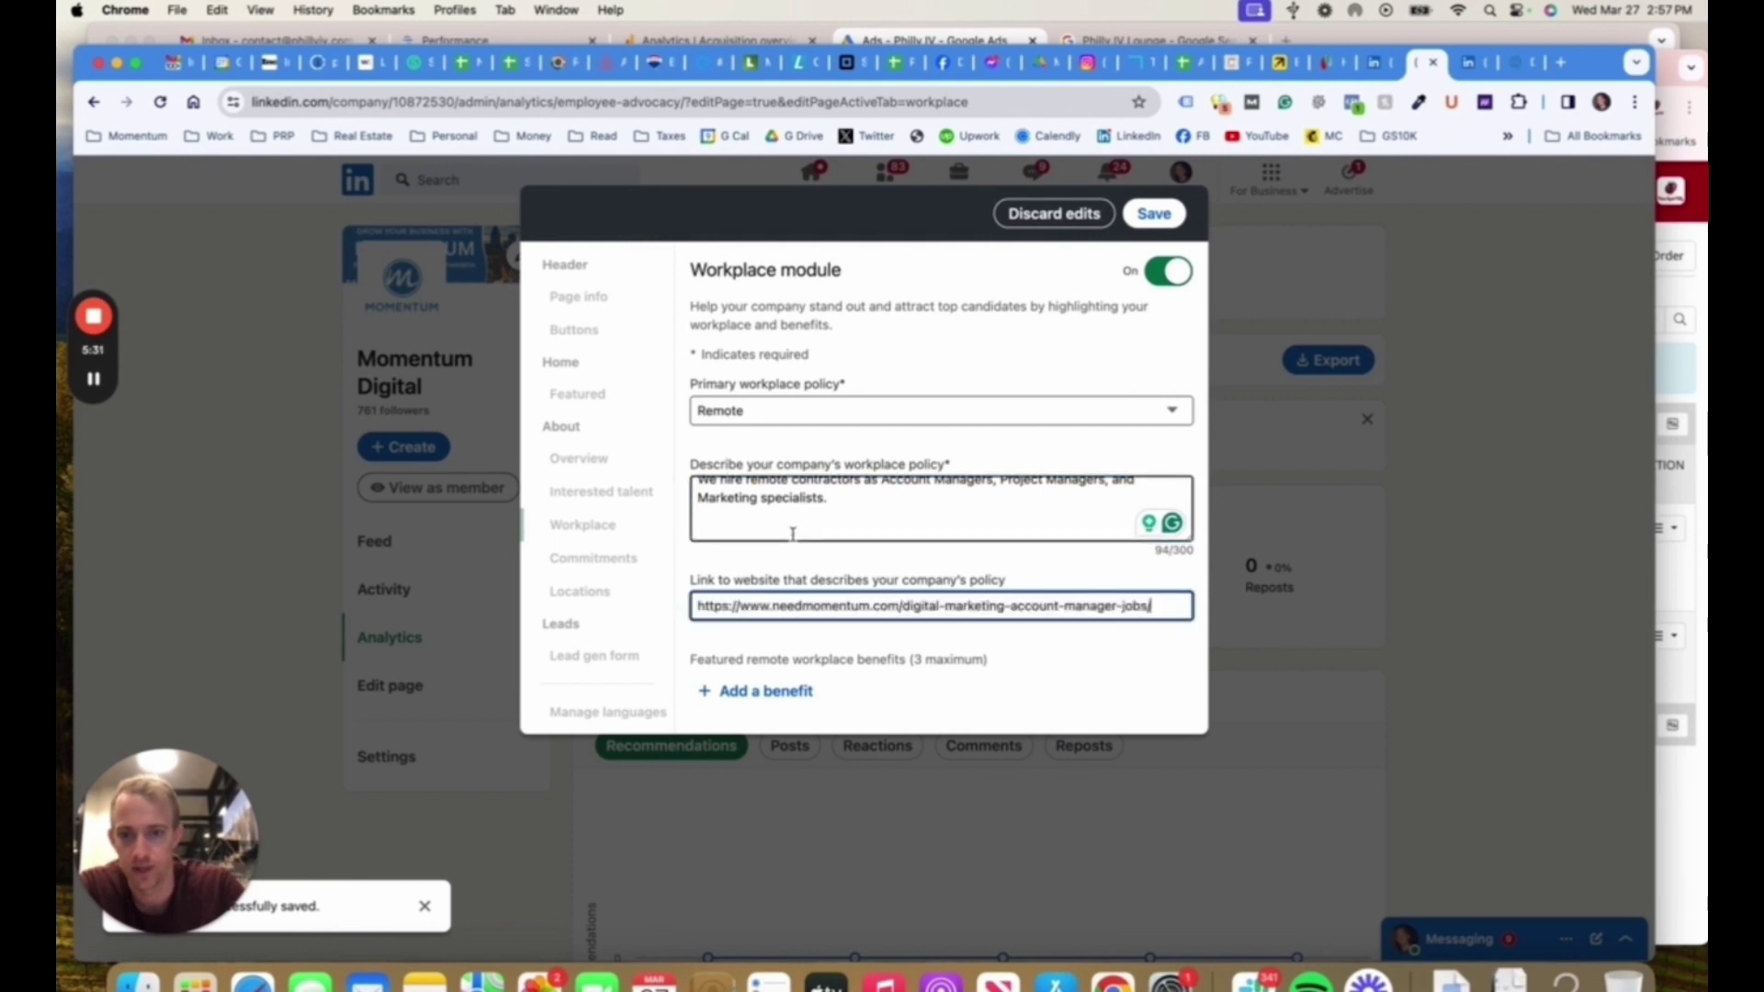
# Step: Append 'Check our website for more details.' to the workplace policy description
pyautogui.click(824, 533)
pyautogui.write('Check our website for')
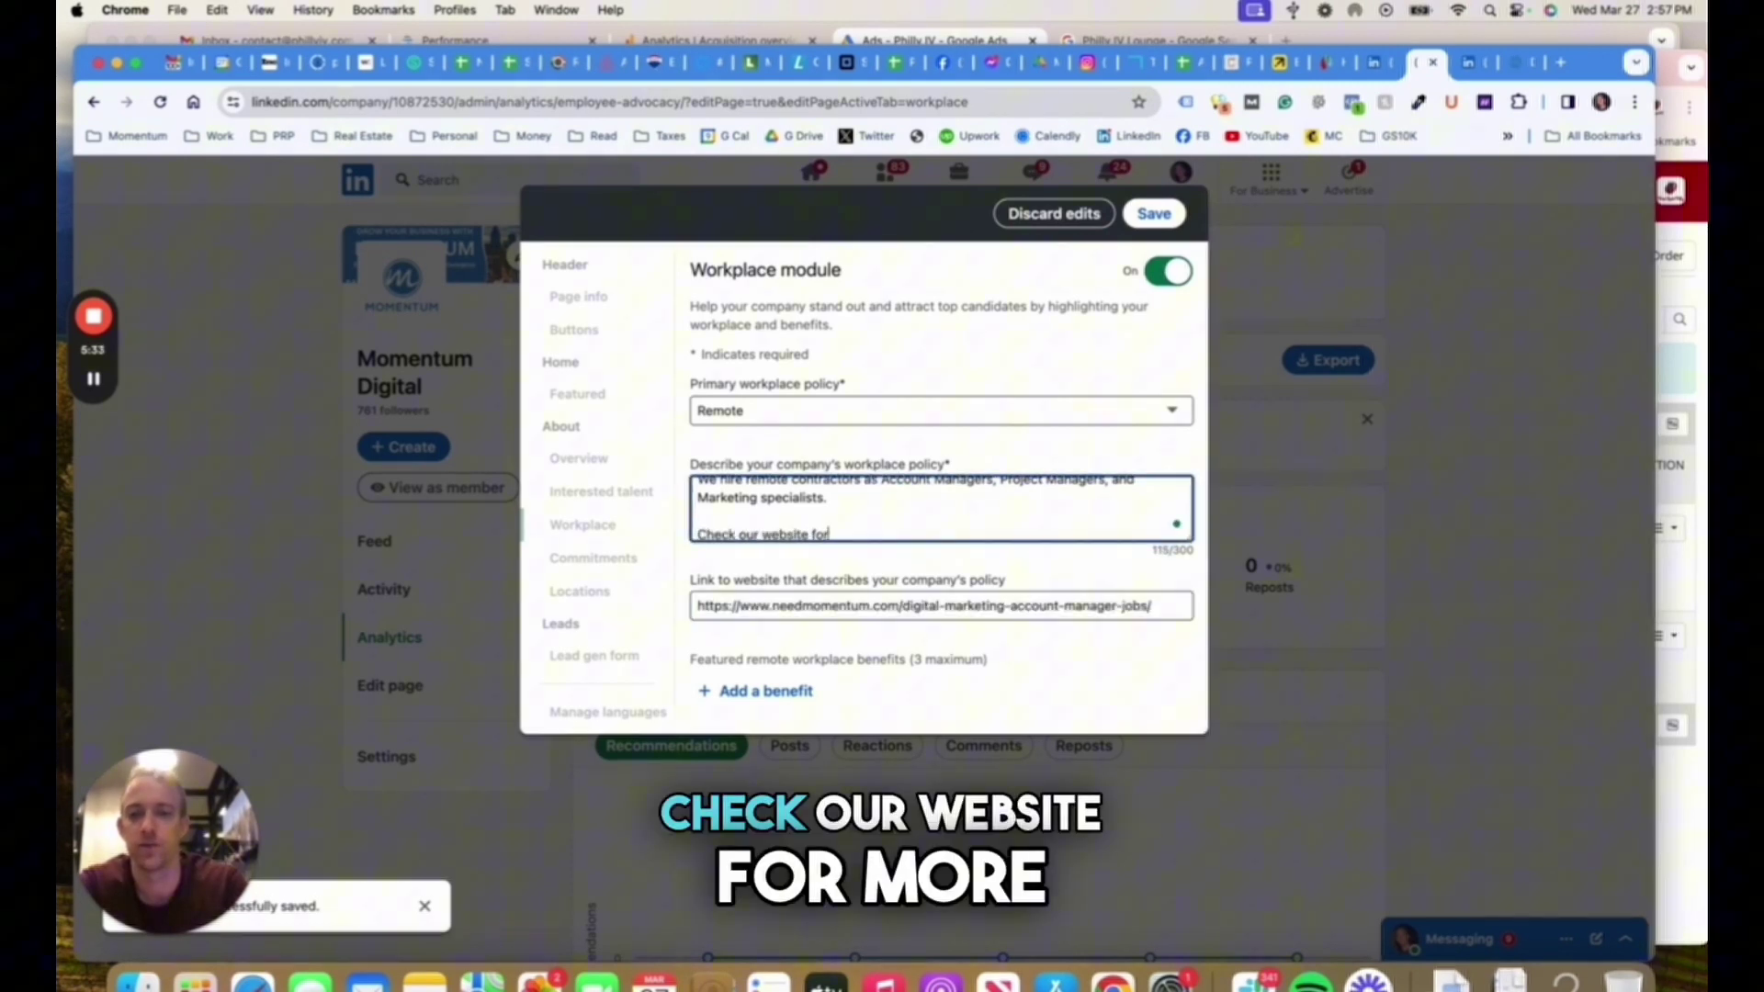
pyautogui.write(' more details.')
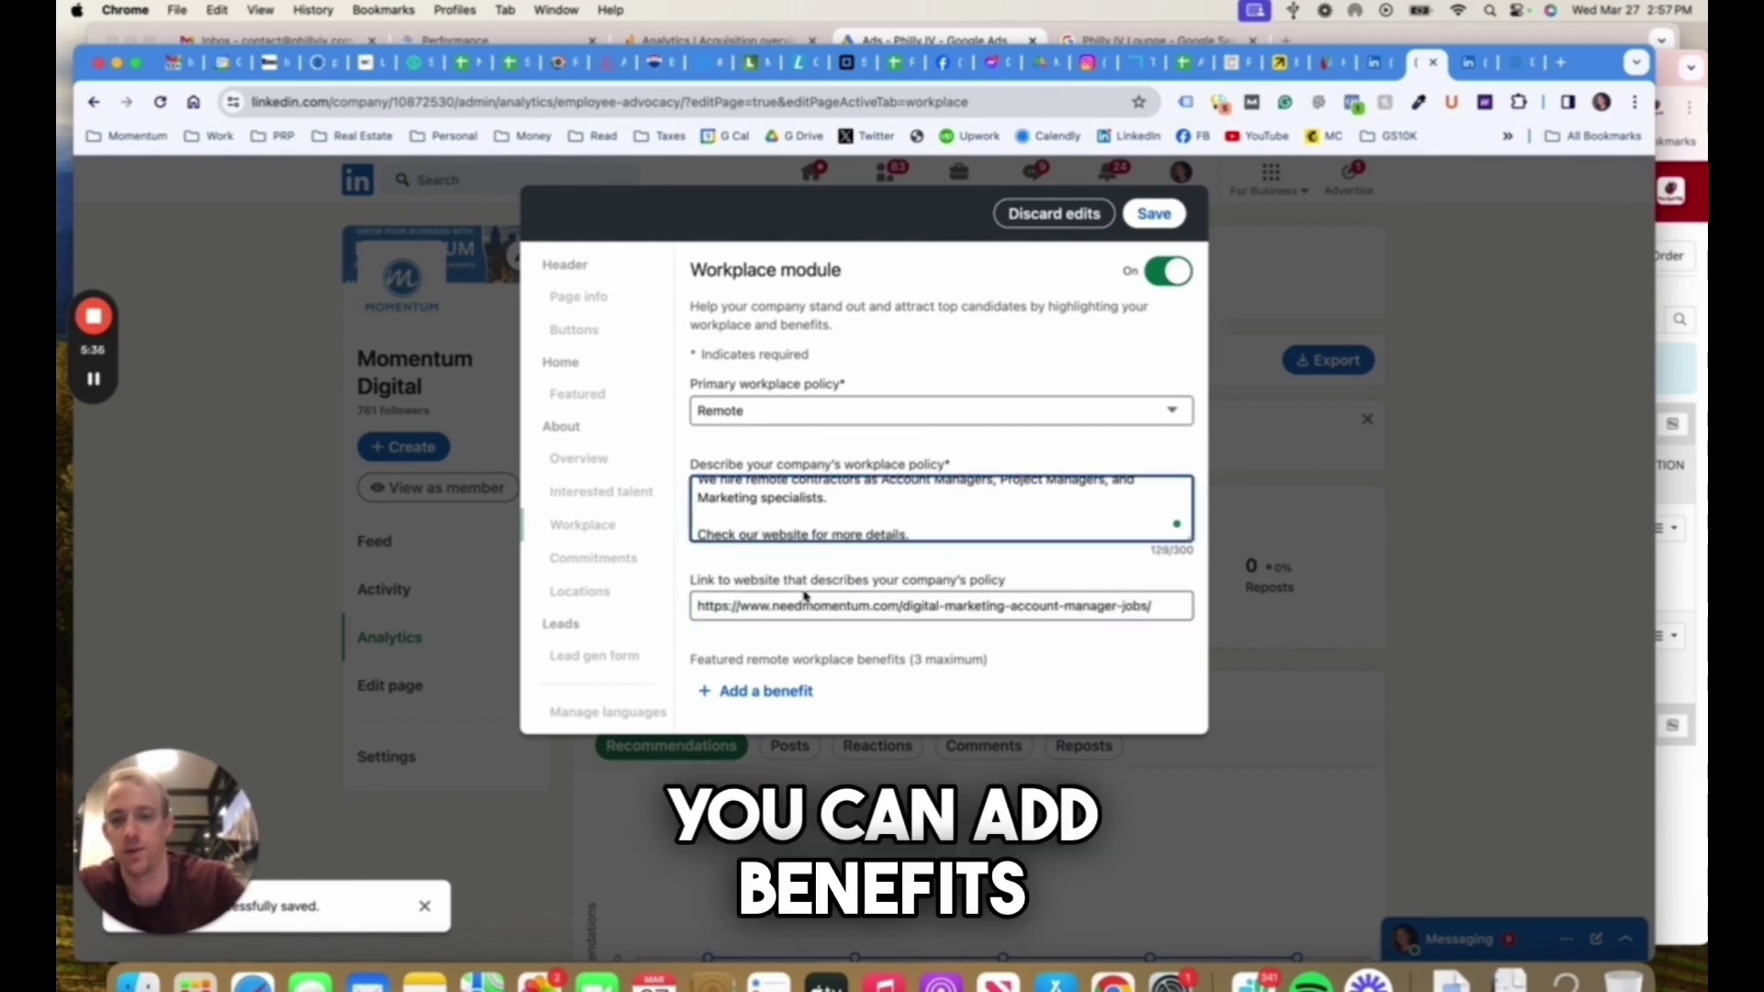
pyautogui.scroll(-3, 805, 598)
# Step: Set pay to not depend on employee location and no vaccine requirement, then save the module
pyautogui.click(846, 521)
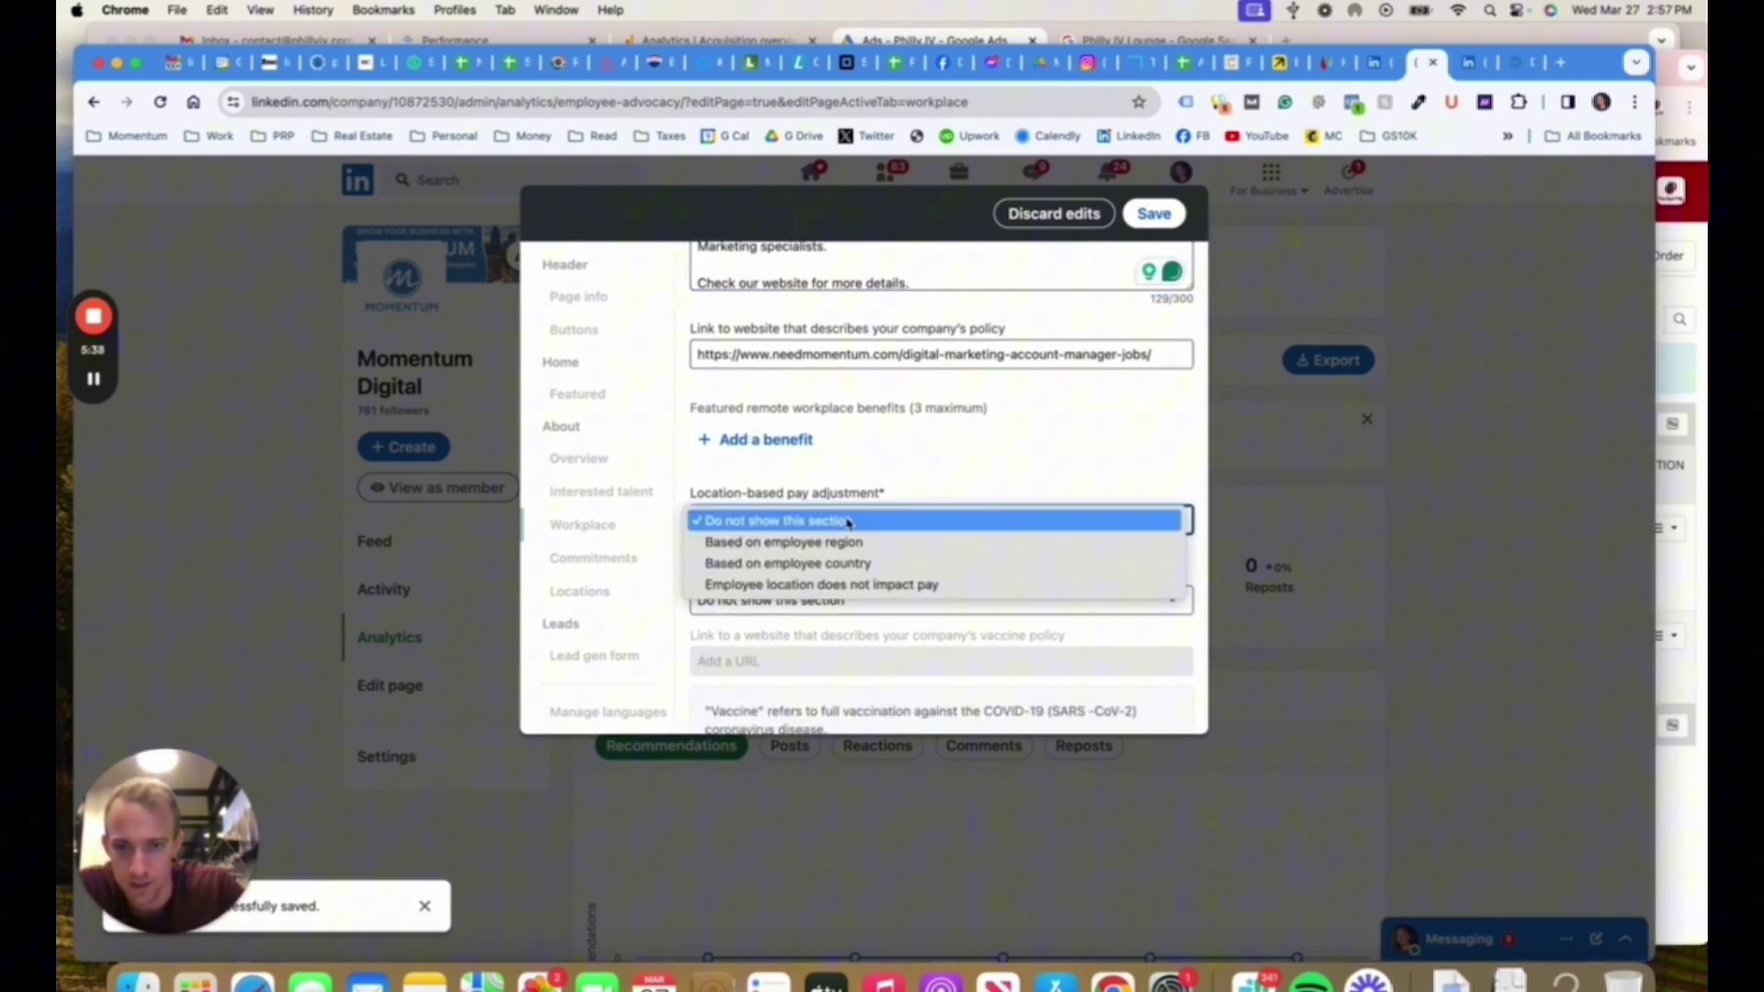
pyautogui.click(815, 586)
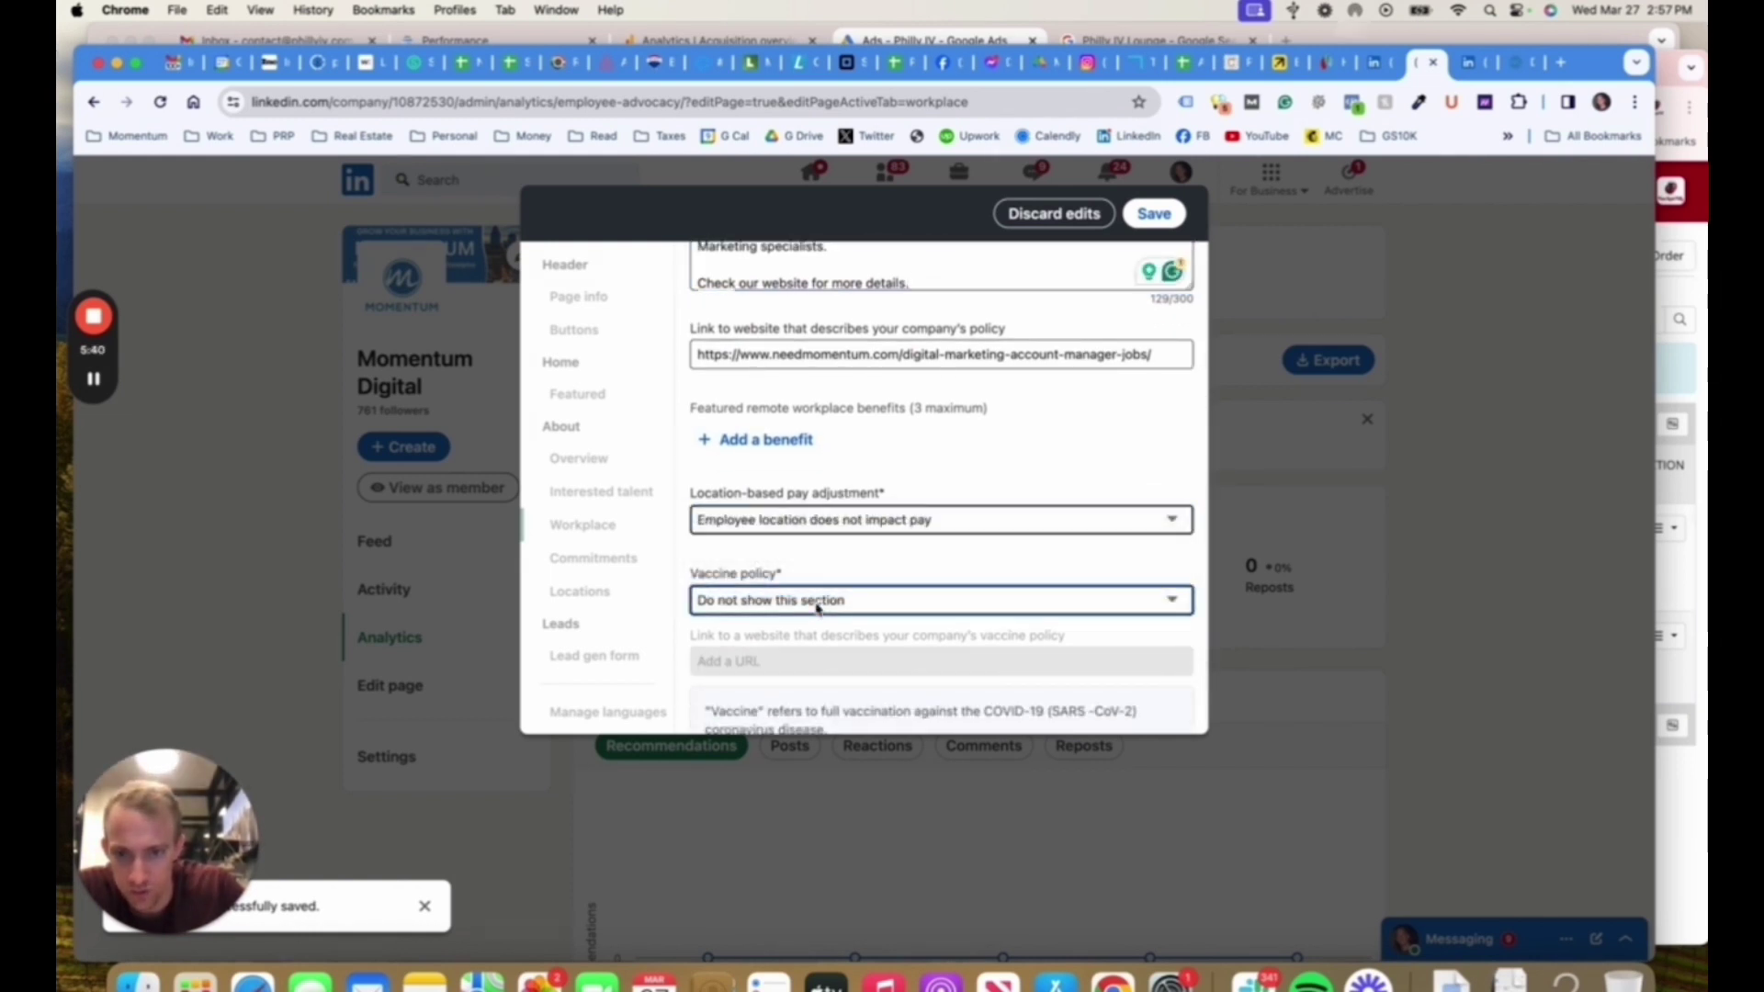
pyautogui.click(817, 603)
pyautogui.click(809, 664)
pyautogui.scroll(-1, 804, 664)
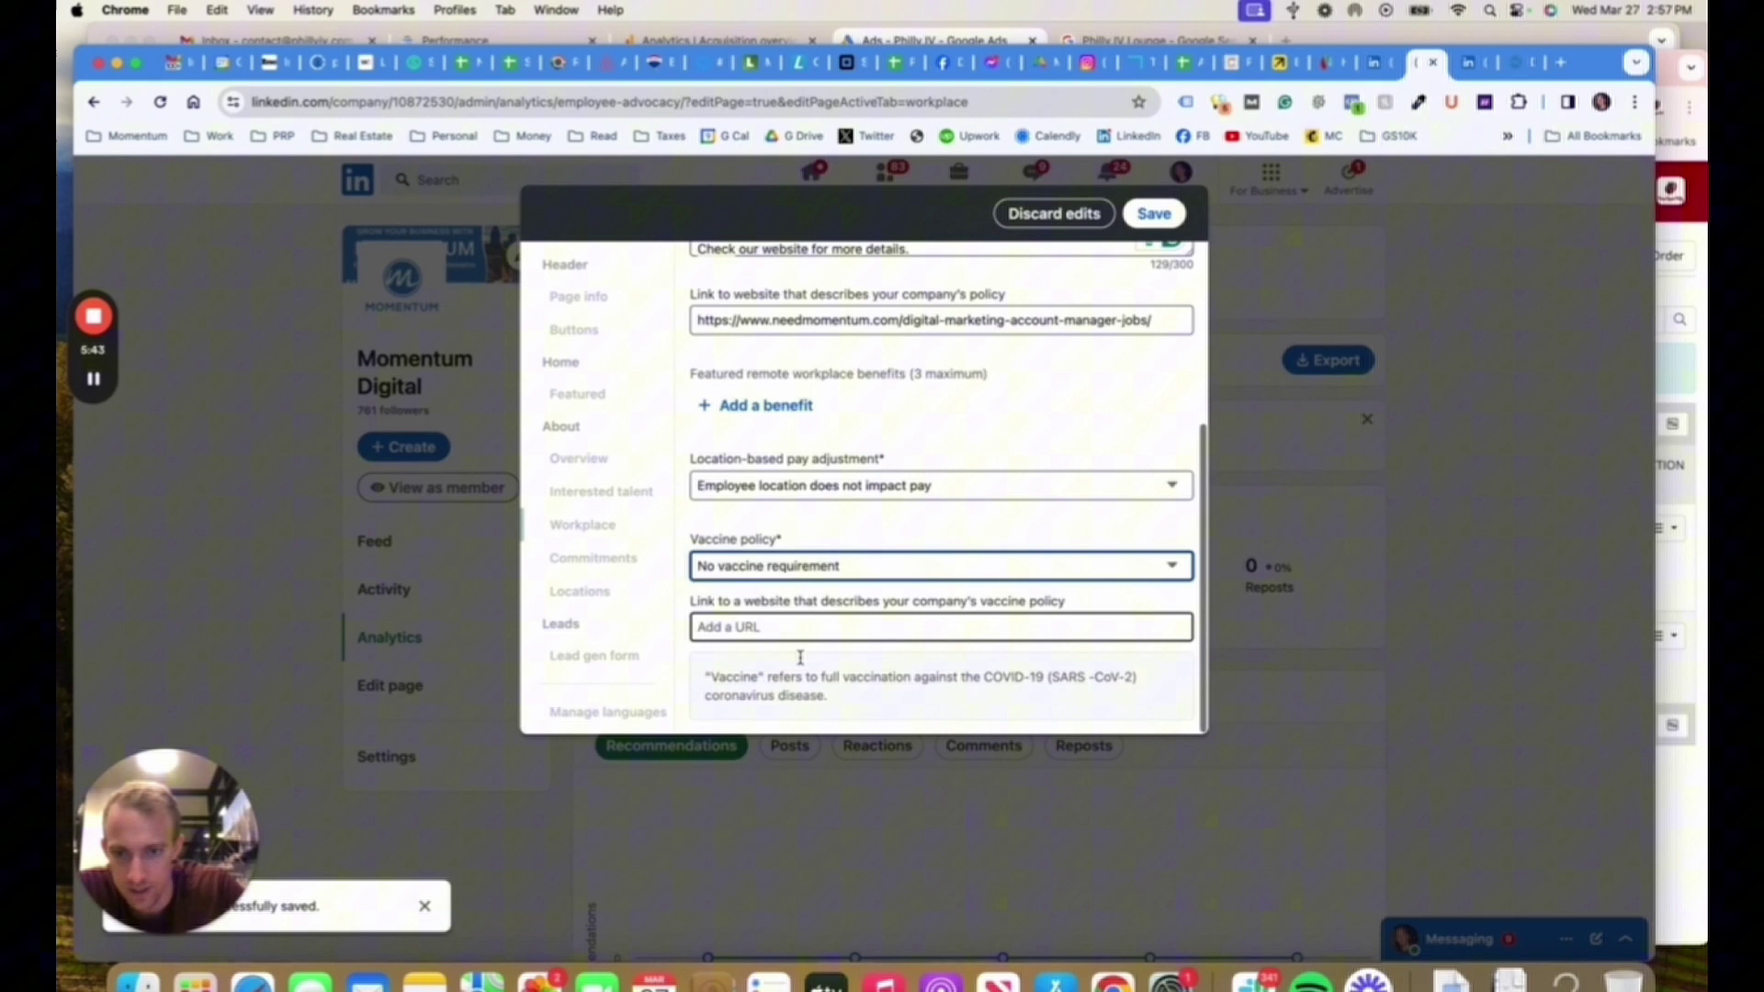
pyautogui.click(1155, 213)
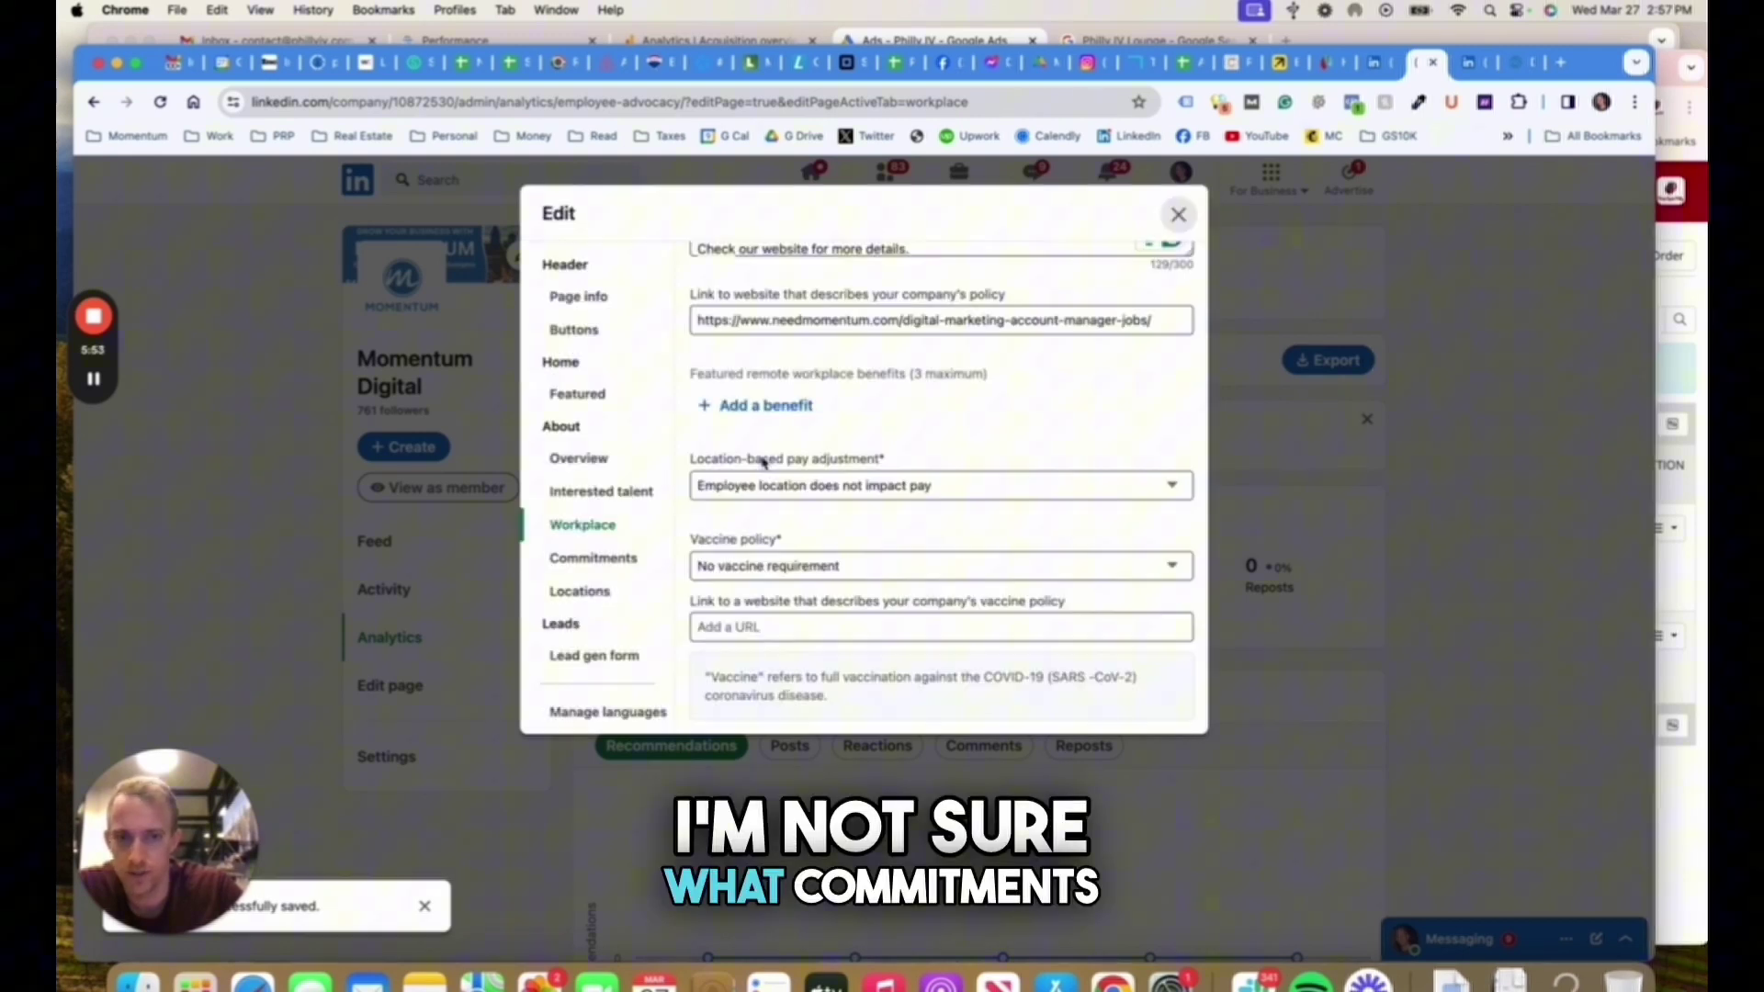
# Step: Review the Commitments, Locations, Lead gen form and Manage languages sections of the page editor
pyautogui.click(631, 551)
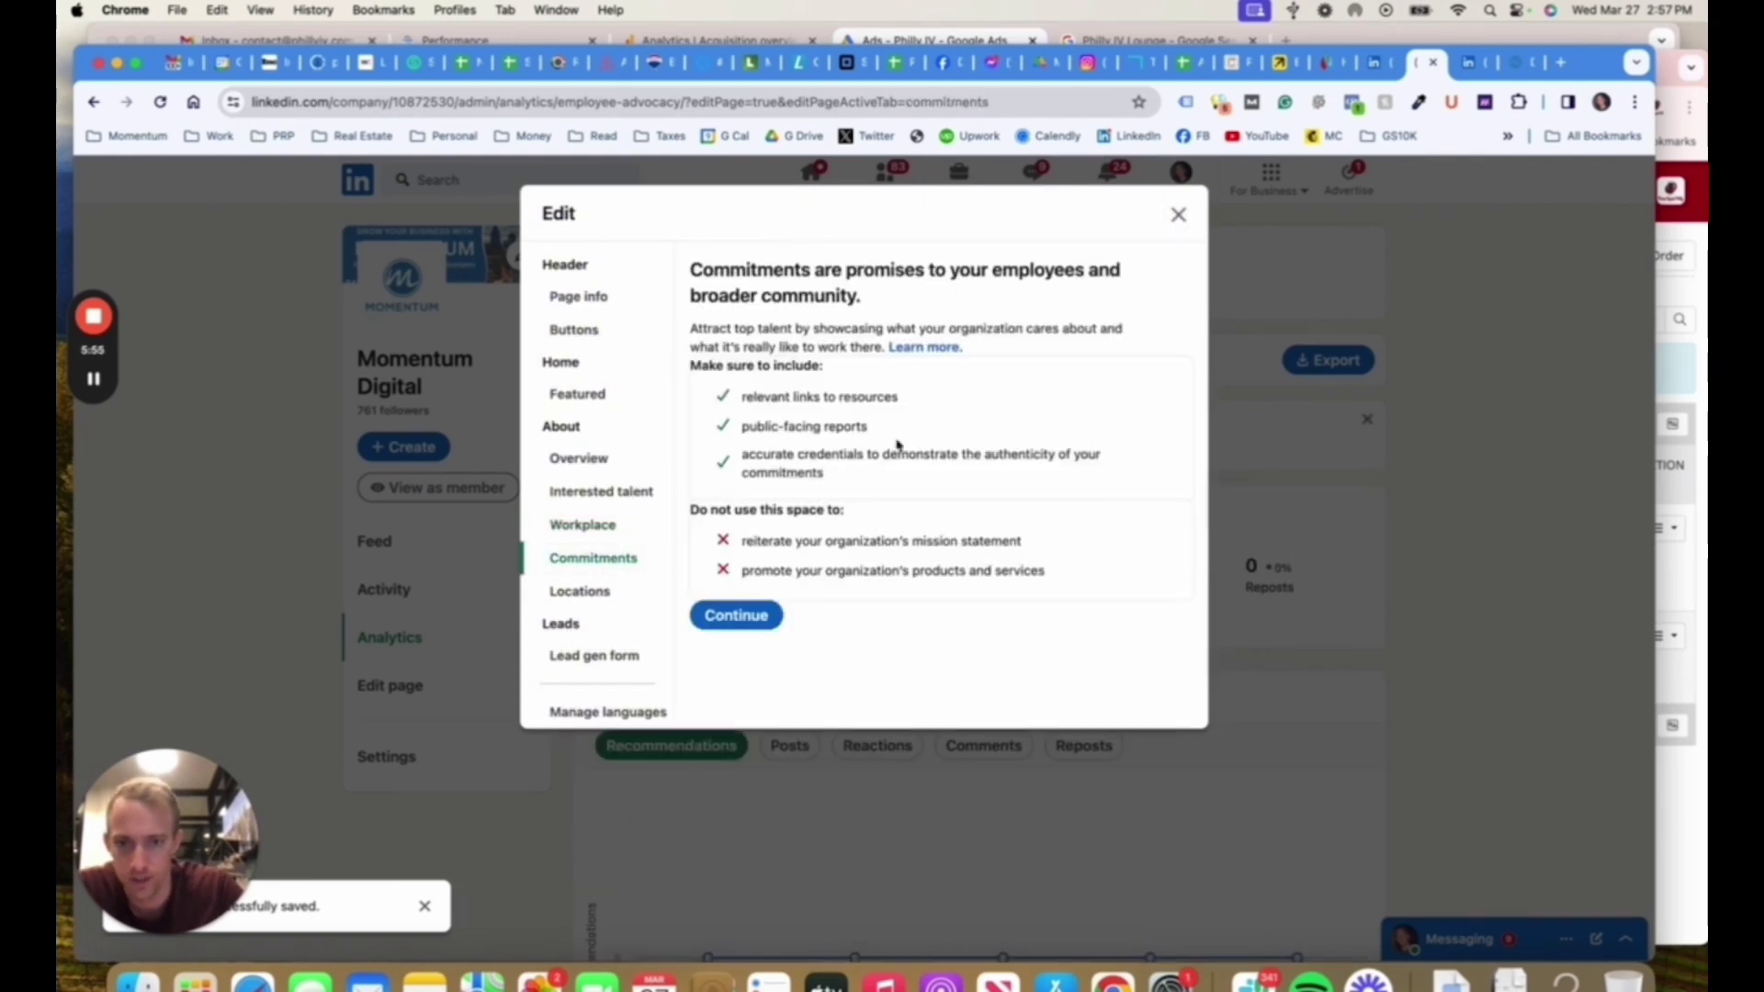
pyautogui.tripleClick(838, 292)
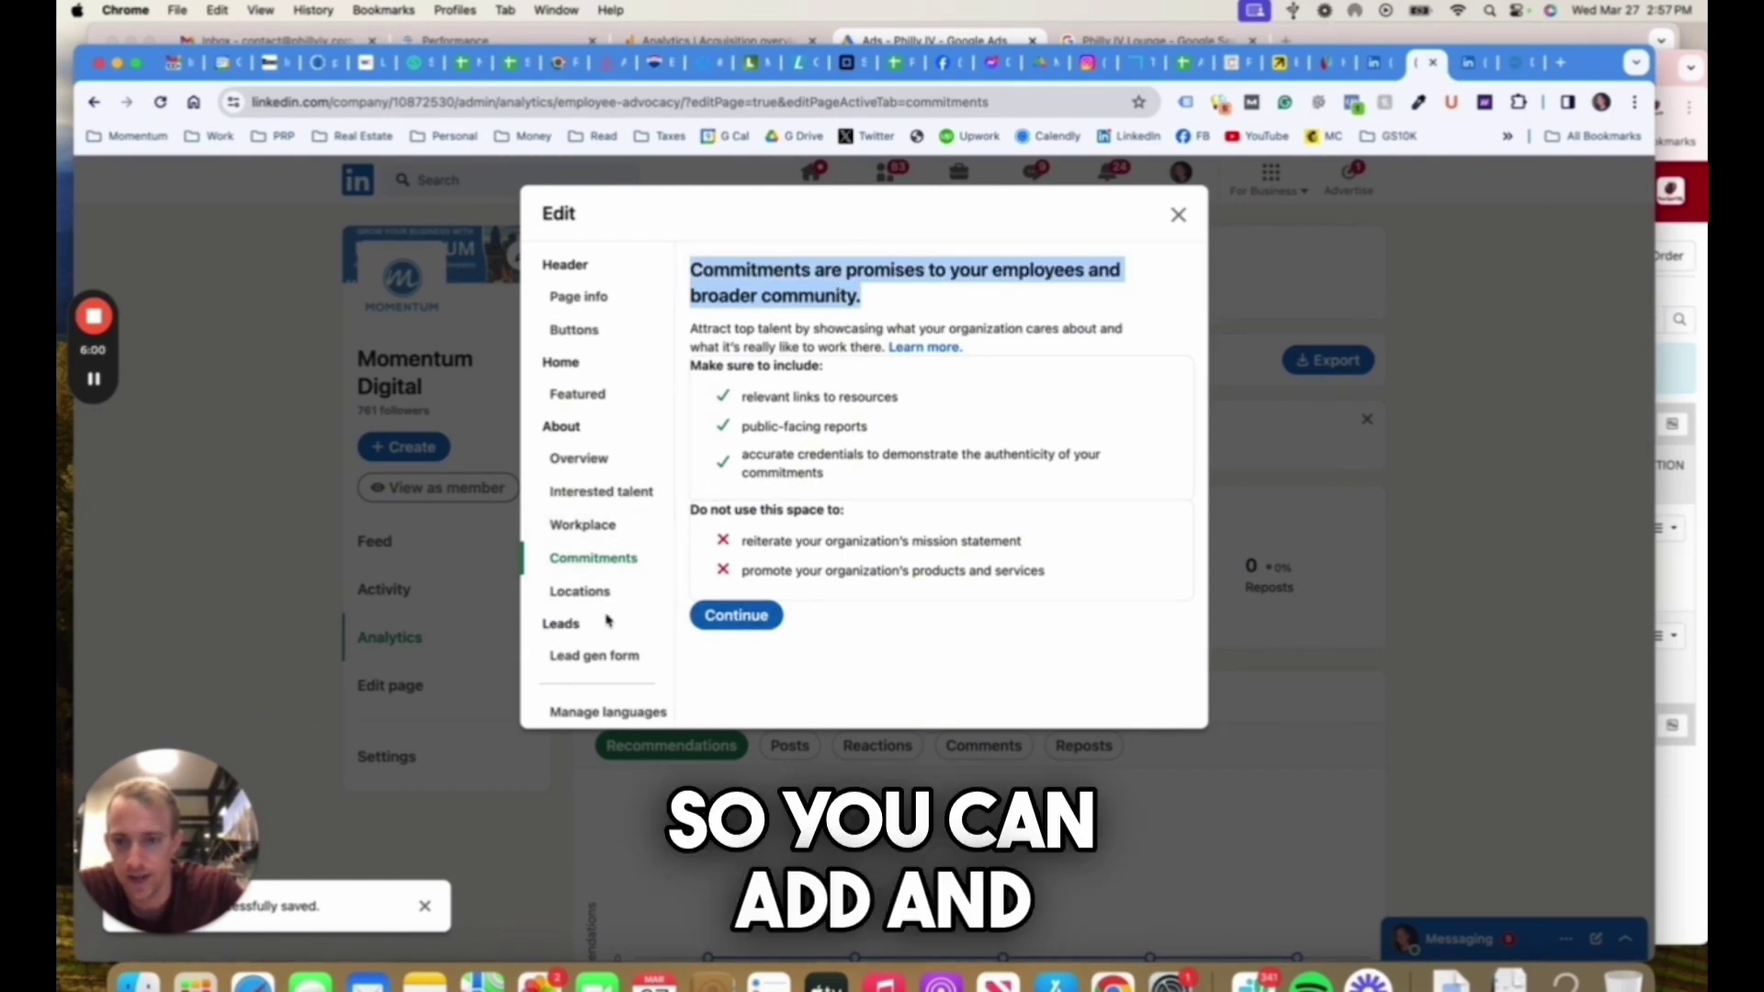
pyautogui.click(586, 593)
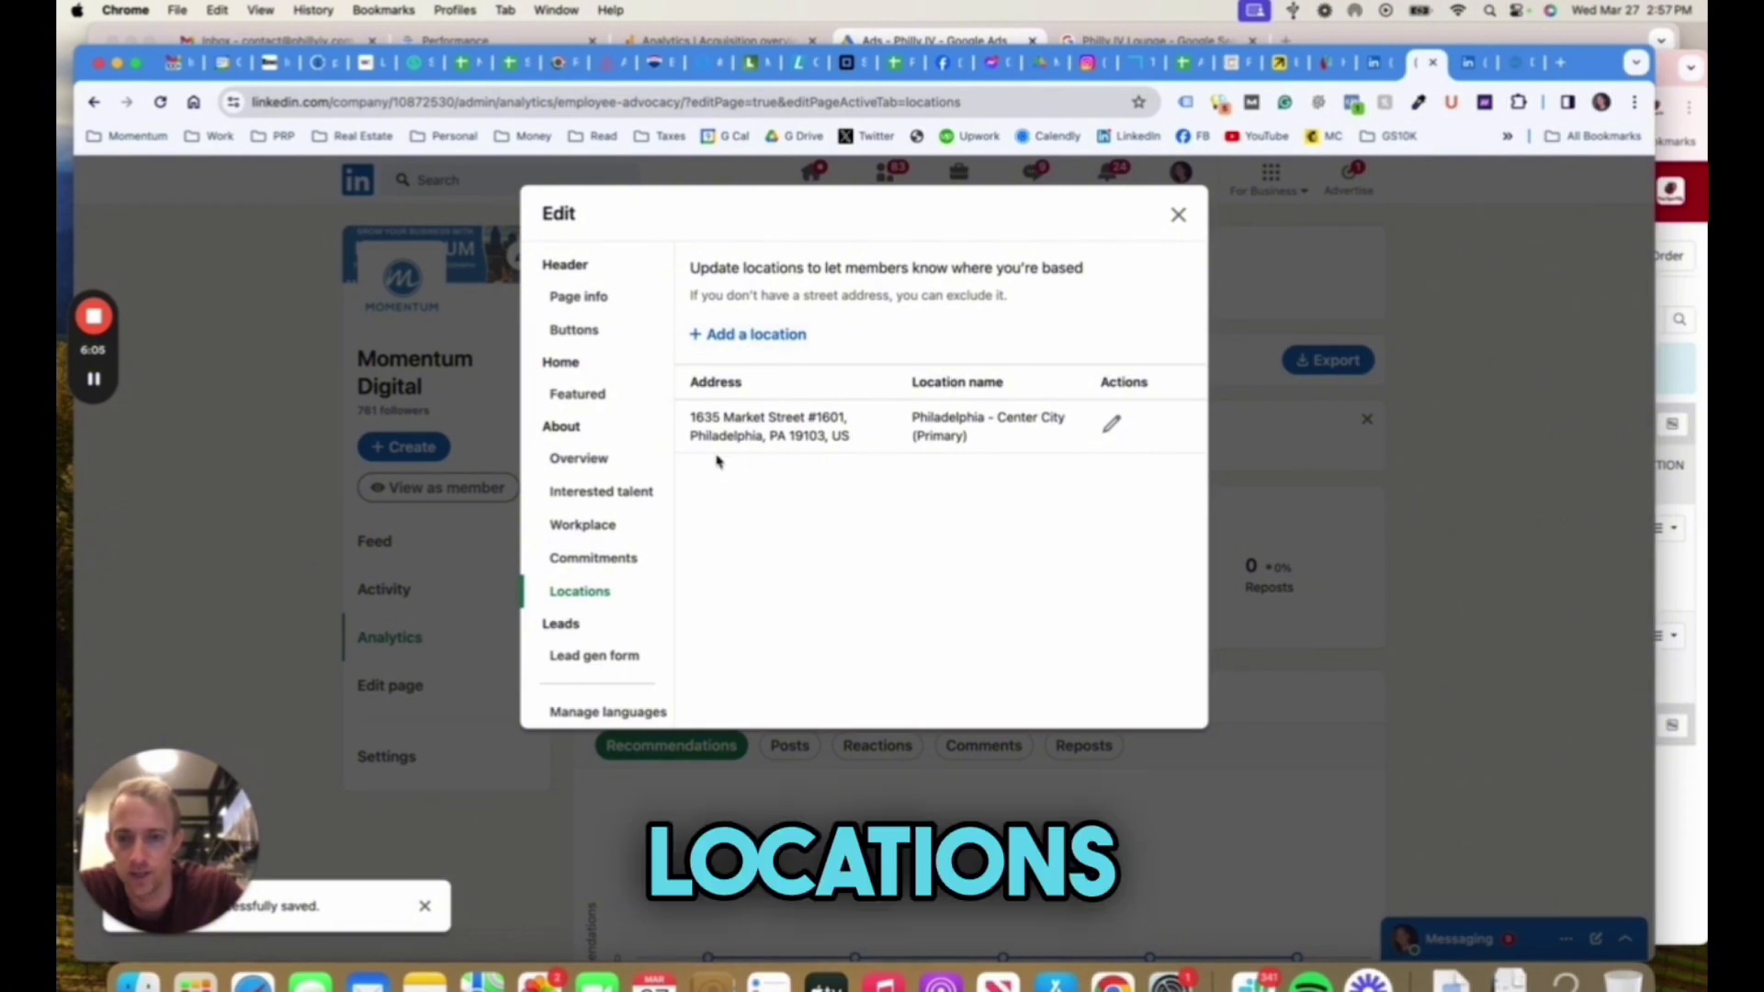
pyautogui.click(582, 657)
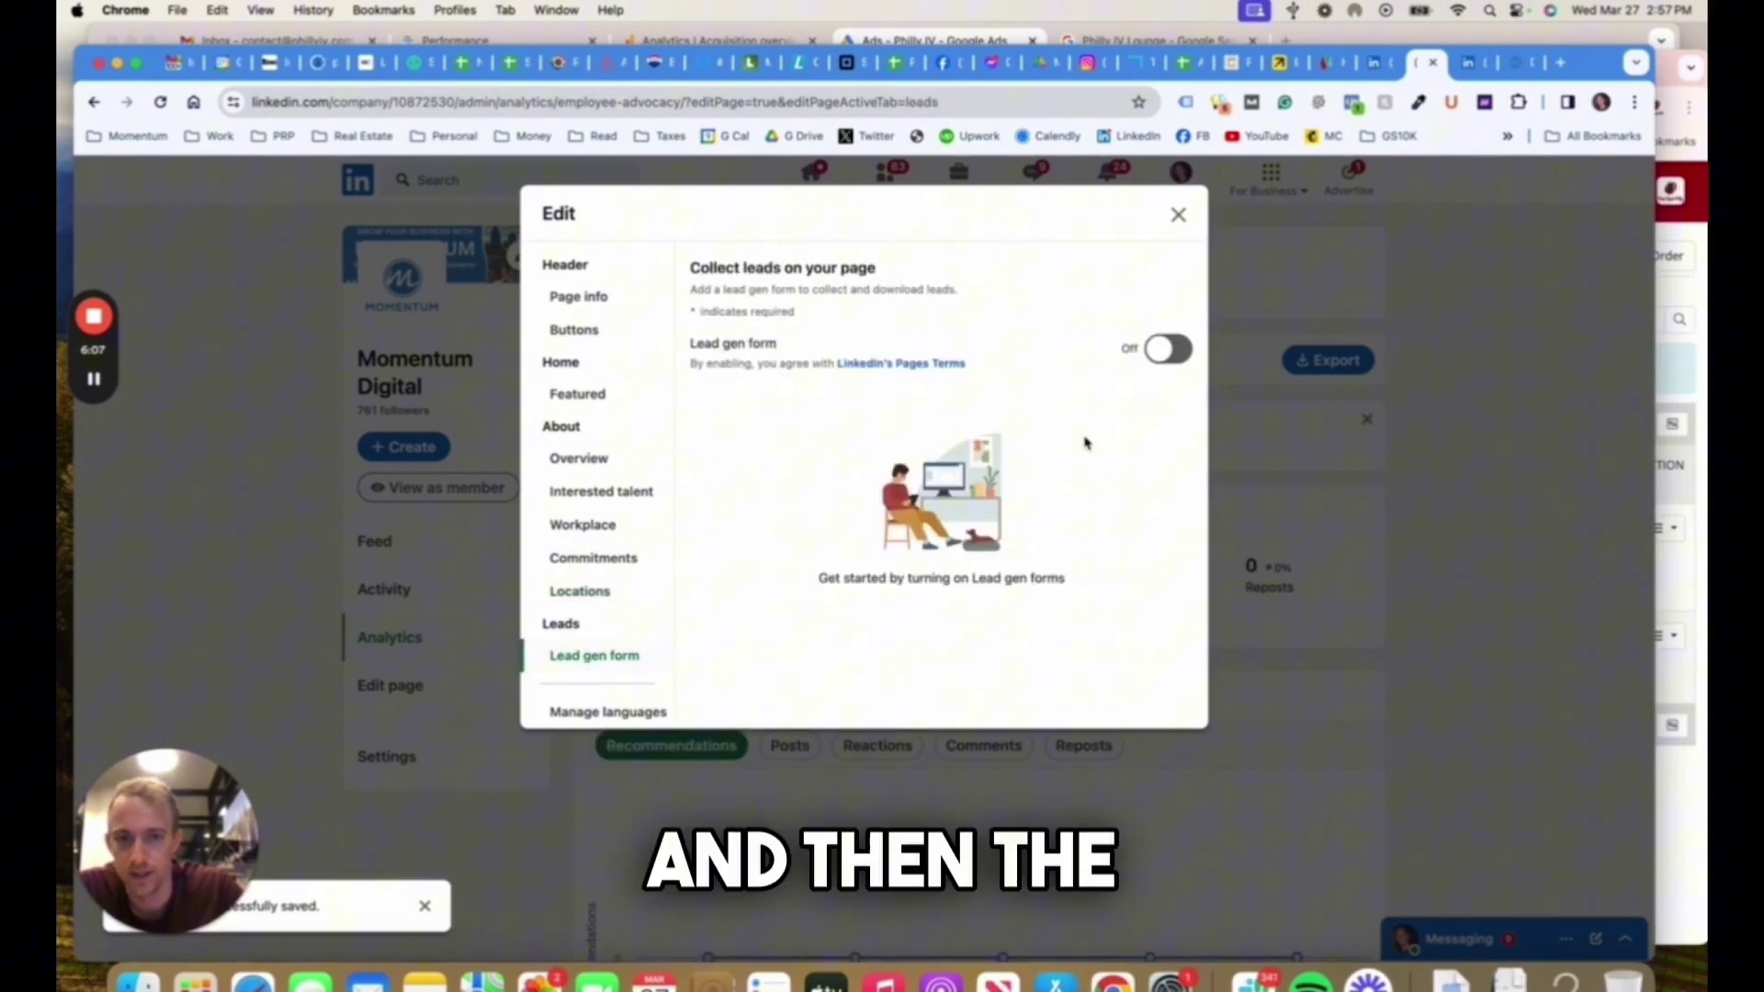
pyautogui.click(595, 713)
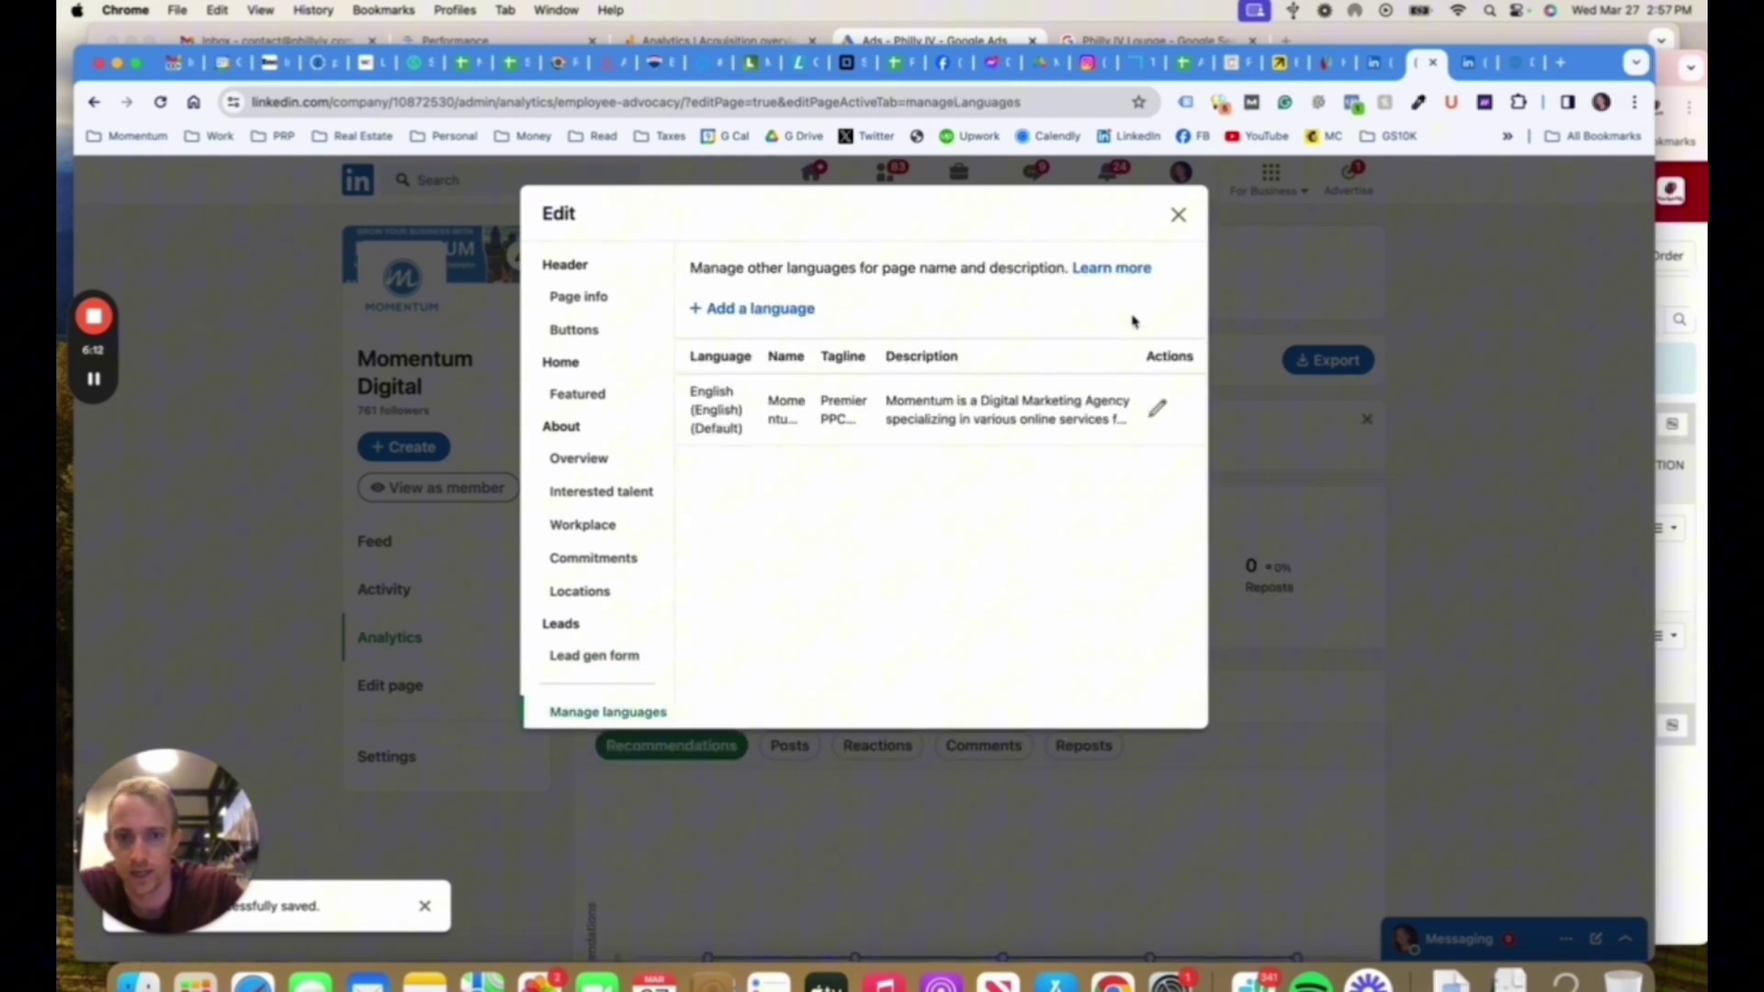
# Step: Close the editor and publish the 'We've just updated our Page' post, dismissing the success message
pyautogui.click(1179, 215)
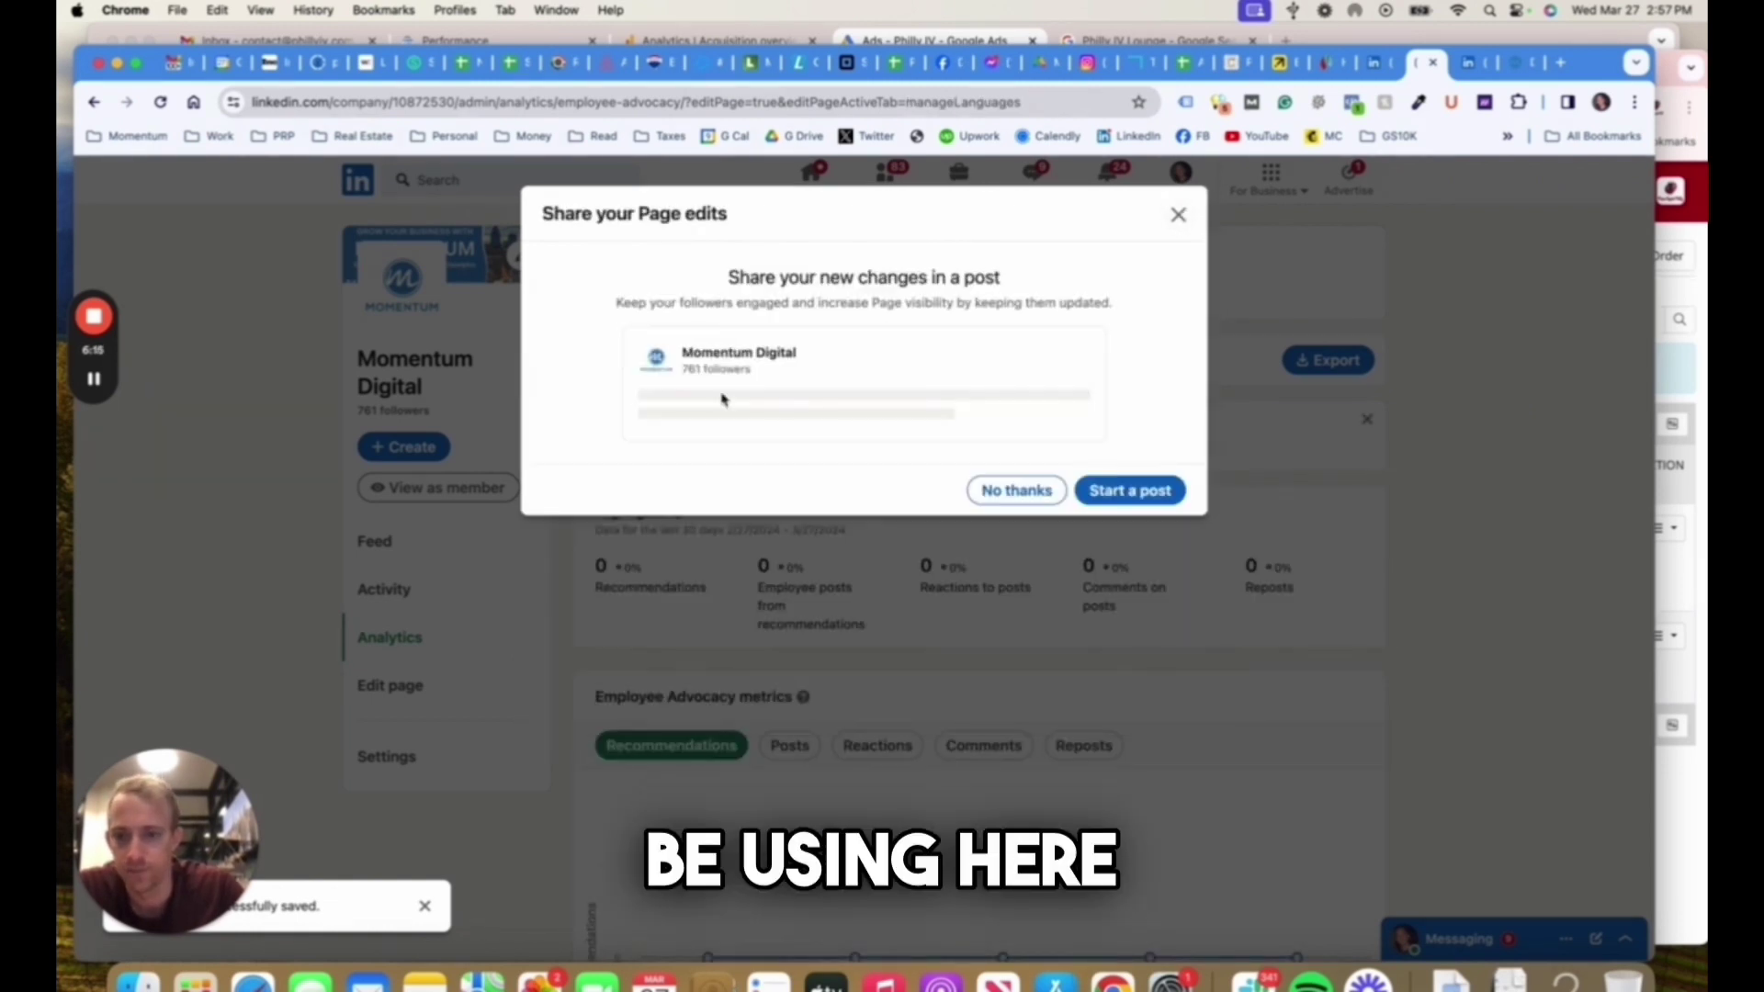
pyautogui.click(1110, 496)
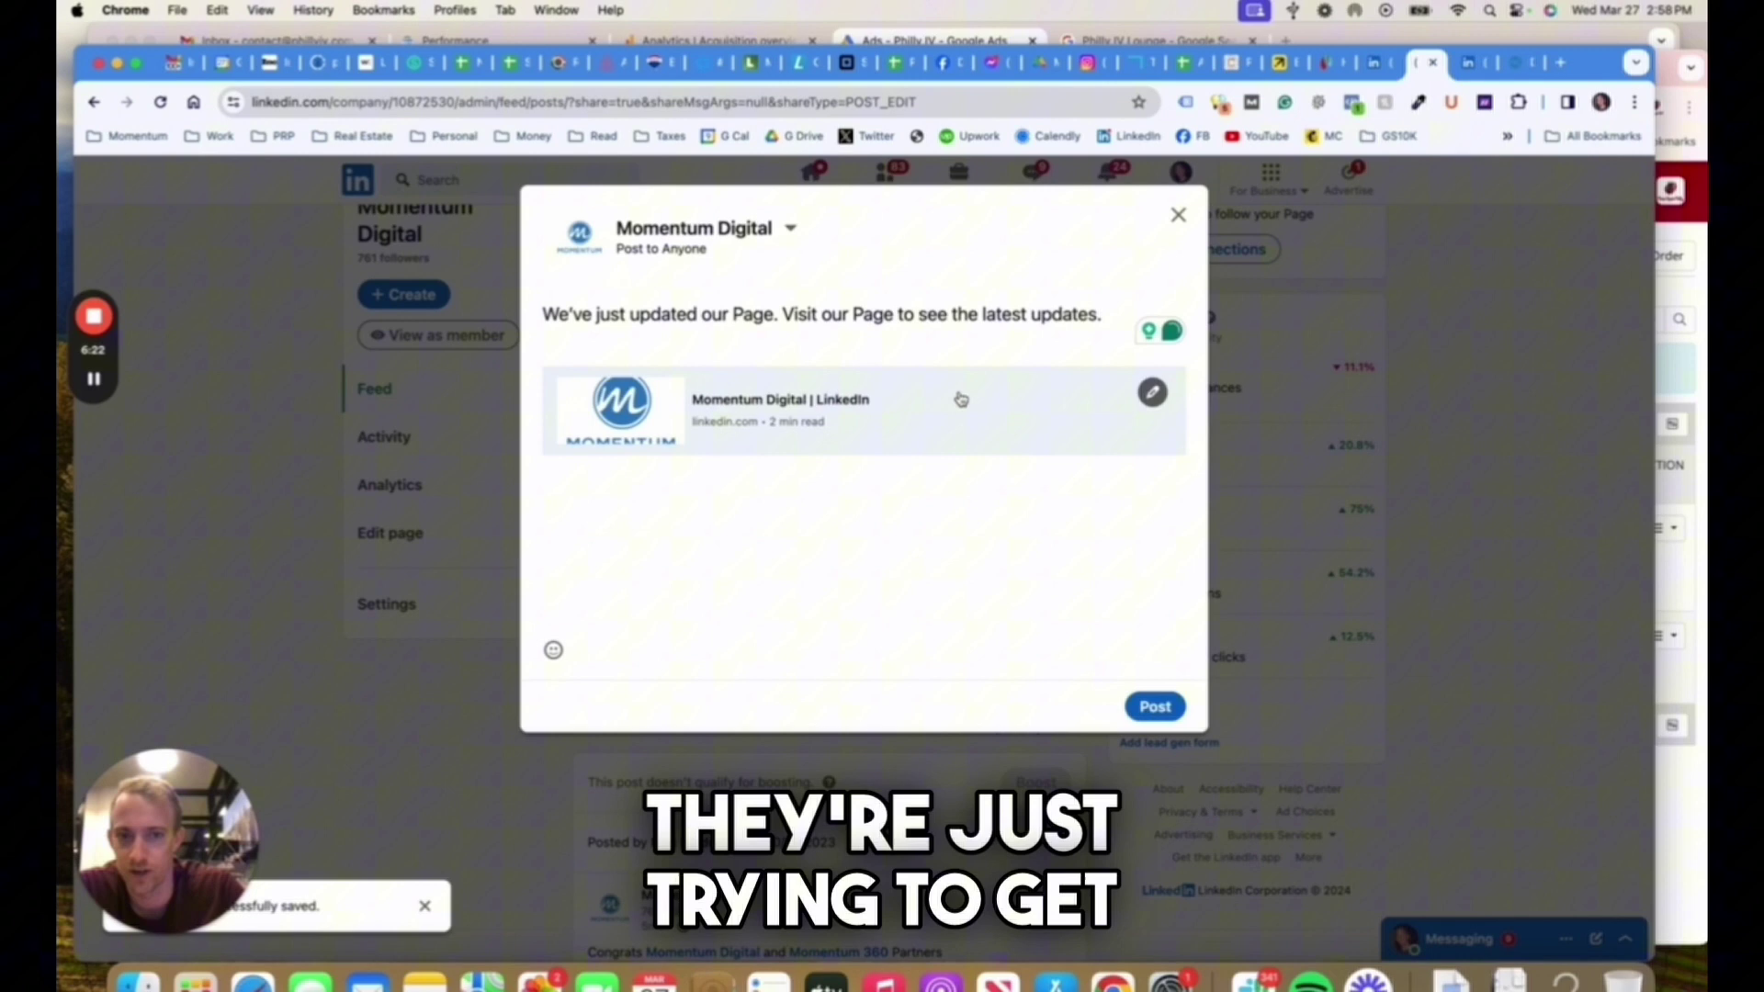
pyautogui.click(1155, 707)
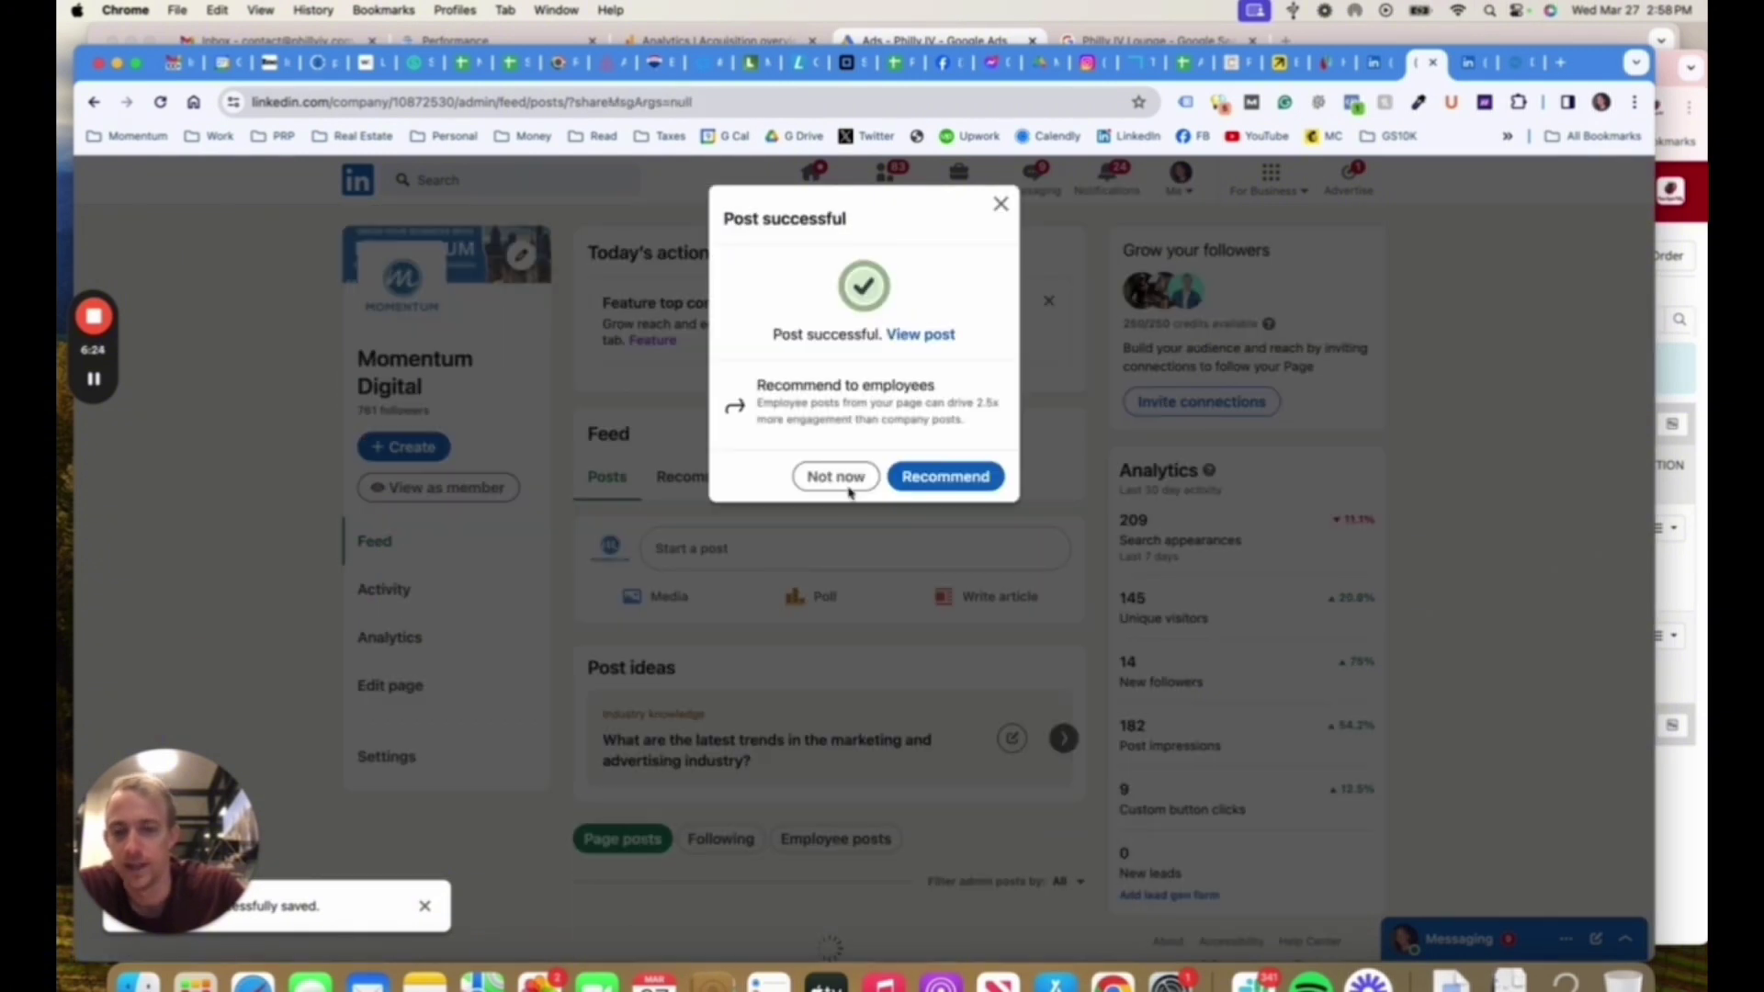
pyautogui.click(1001, 204)
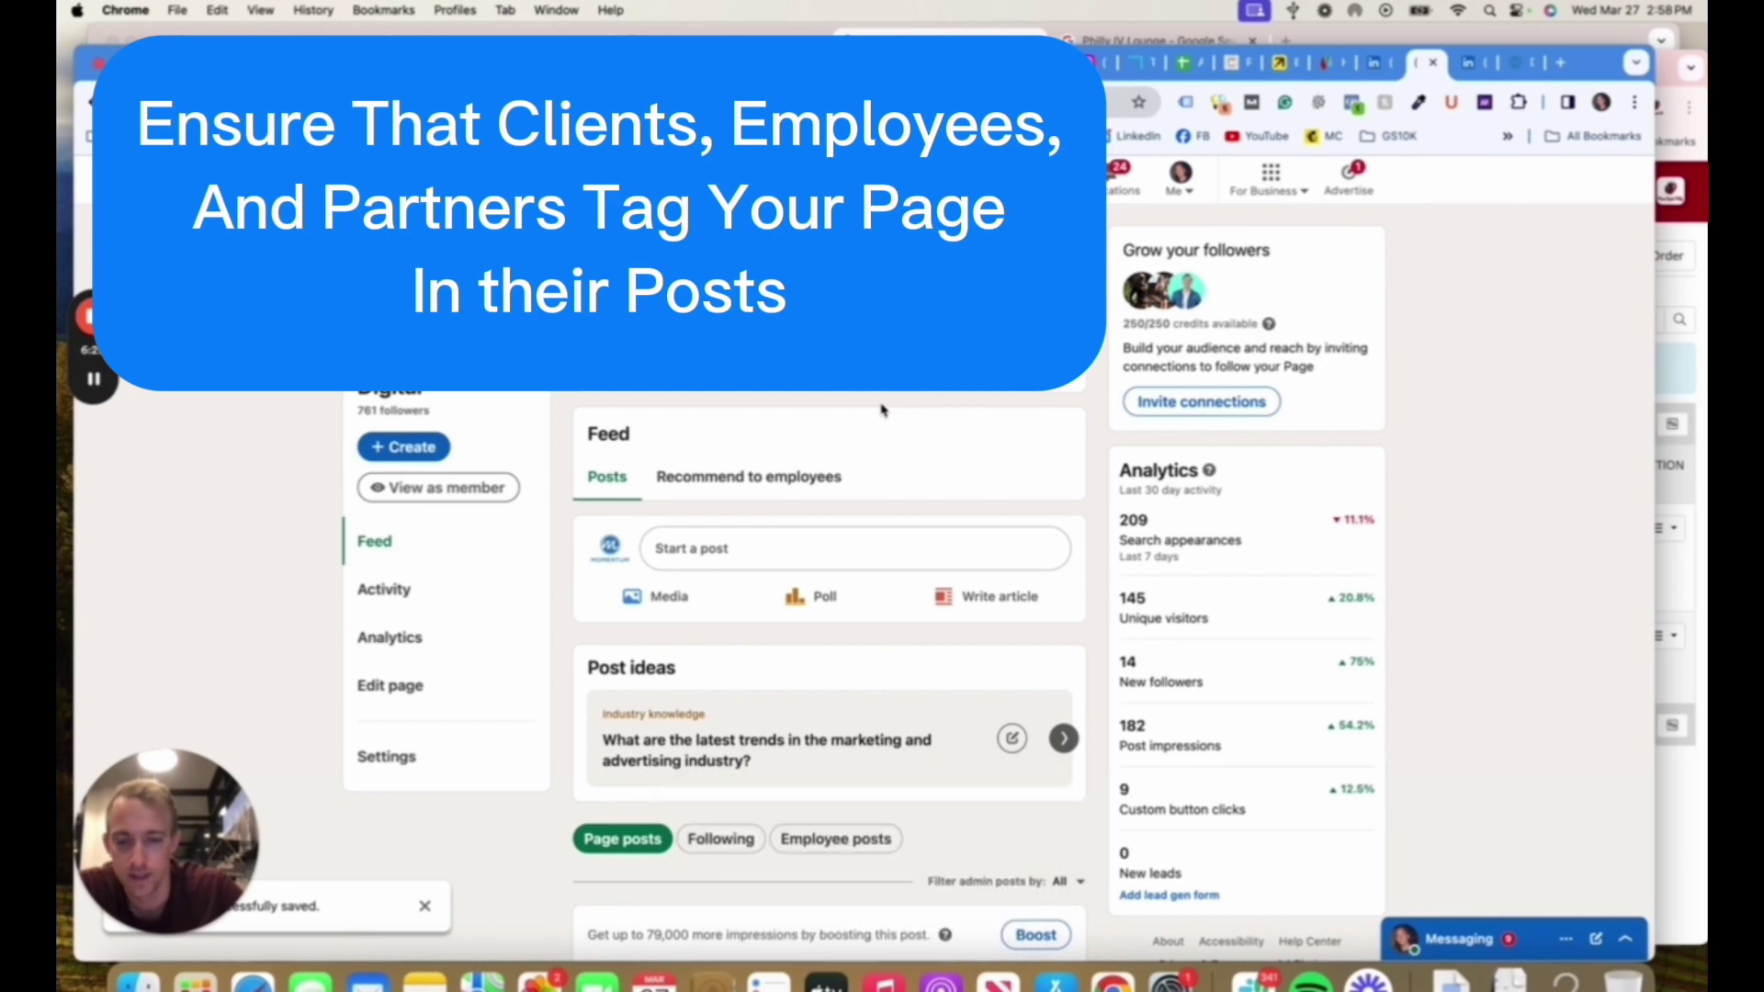
# Step: Browse the admin feed, then open follower analytics showing 761 followers and 14 new in 30 days
pyautogui.scroll(-3, 881, 410)
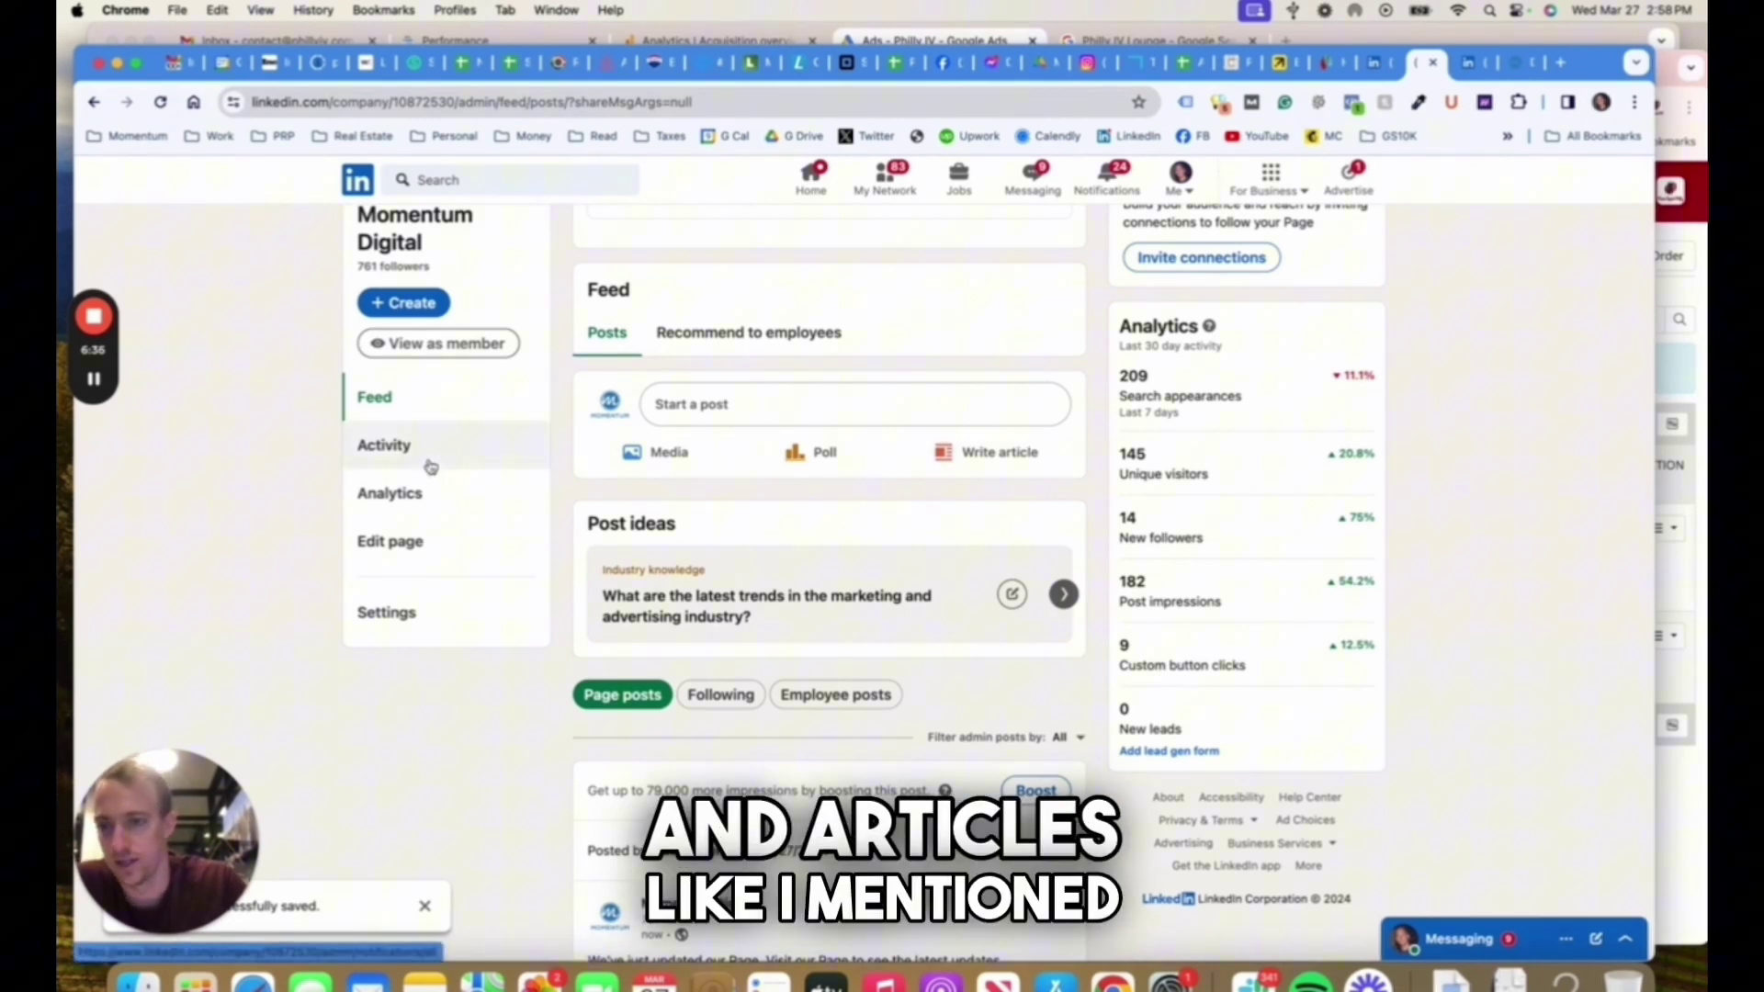
pyautogui.scroll(3, 731, 503)
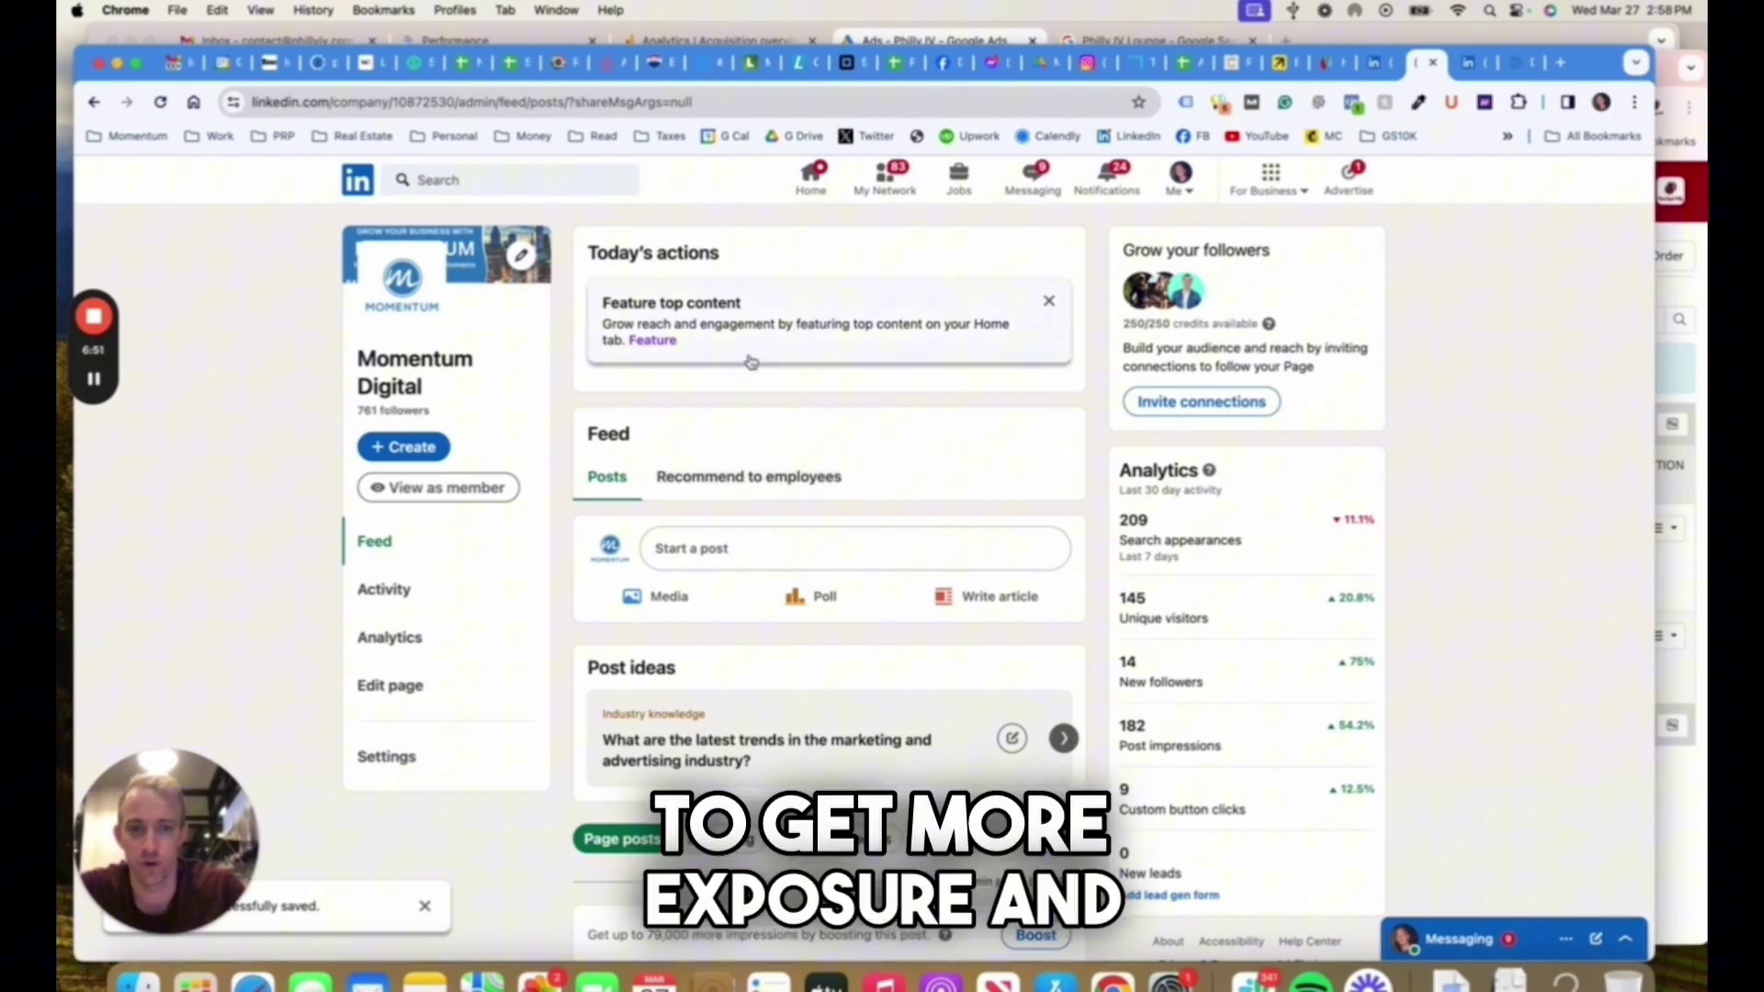
pyautogui.scroll(-2, 807, 460)
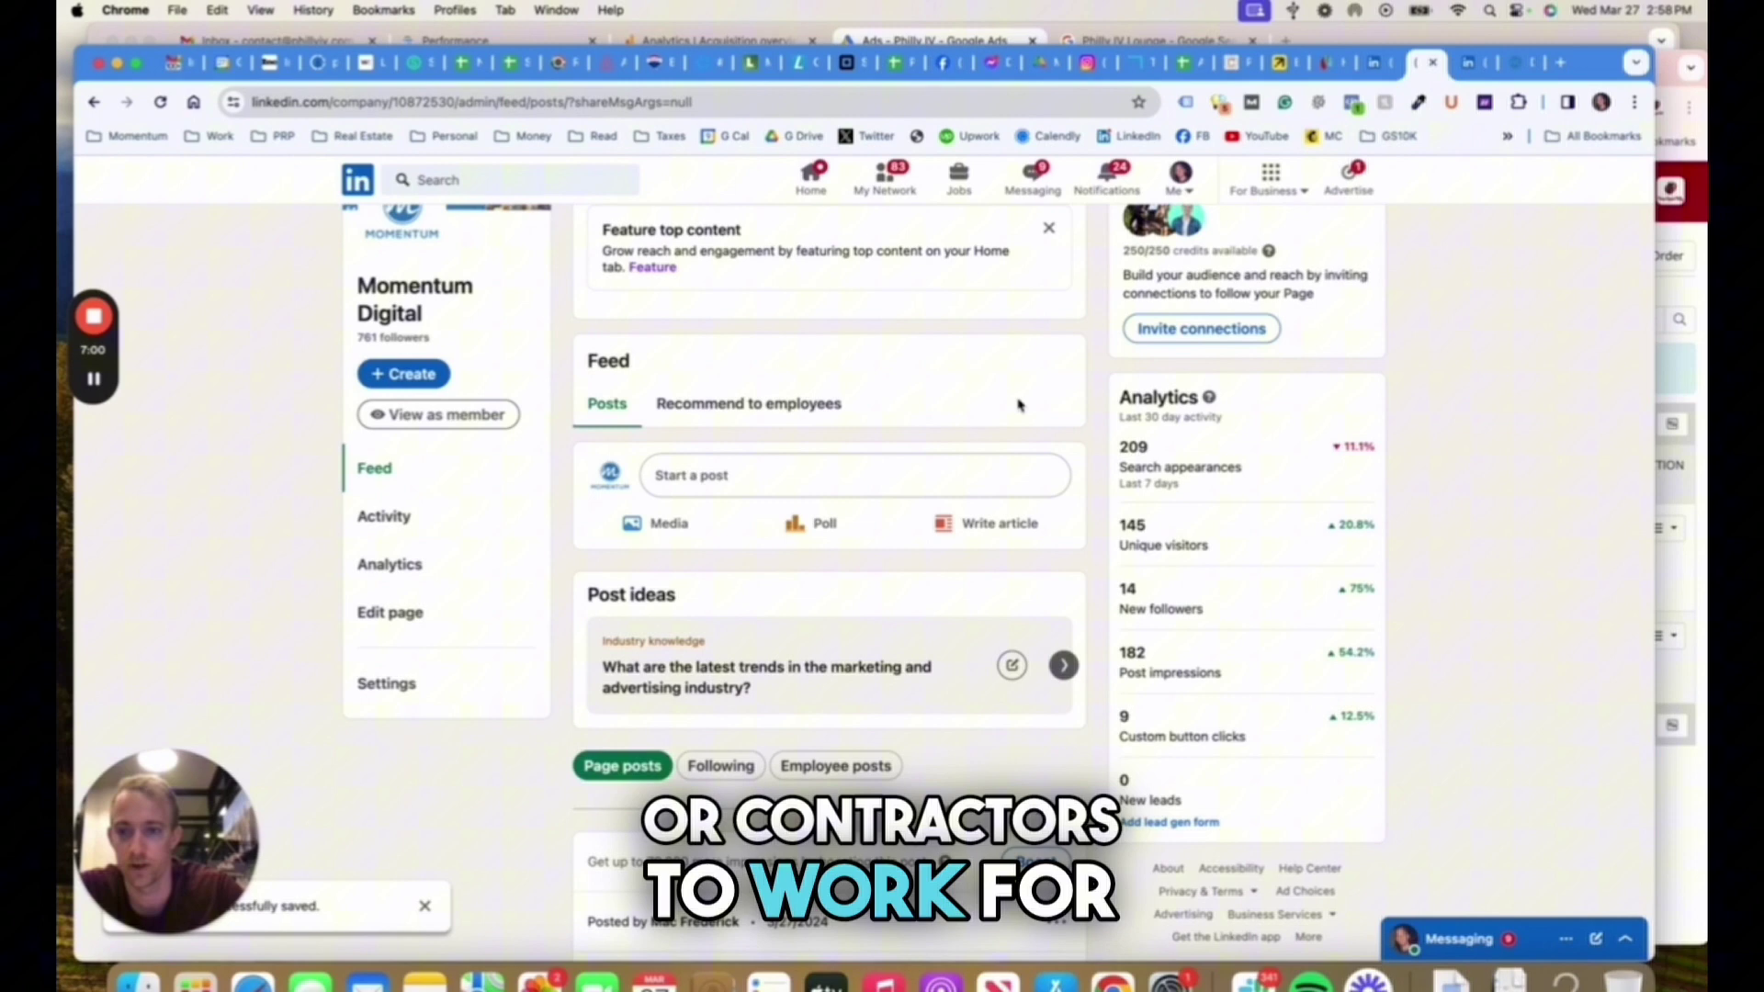
pyautogui.scroll(2, 1018, 402)
pyautogui.click(393, 411)
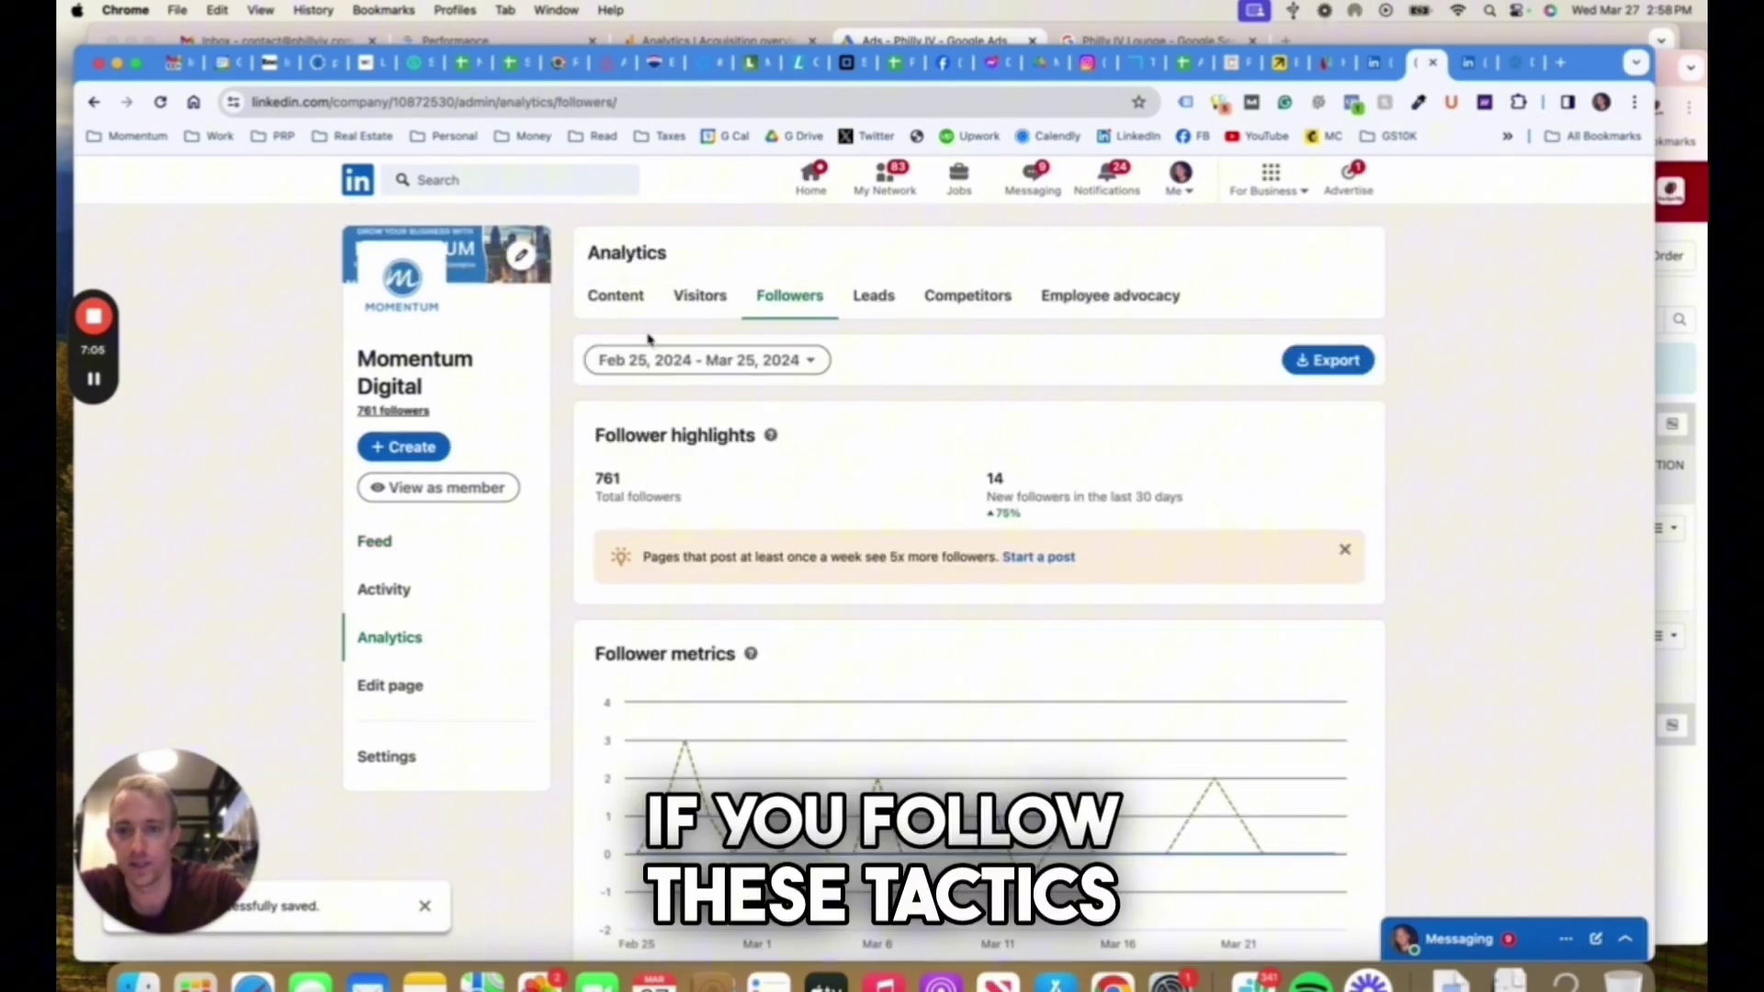
# Step: View the Momentum Digital page as a member, checking its Home, Jobs and People (22 members) tabs
pyautogui.click(444, 487)
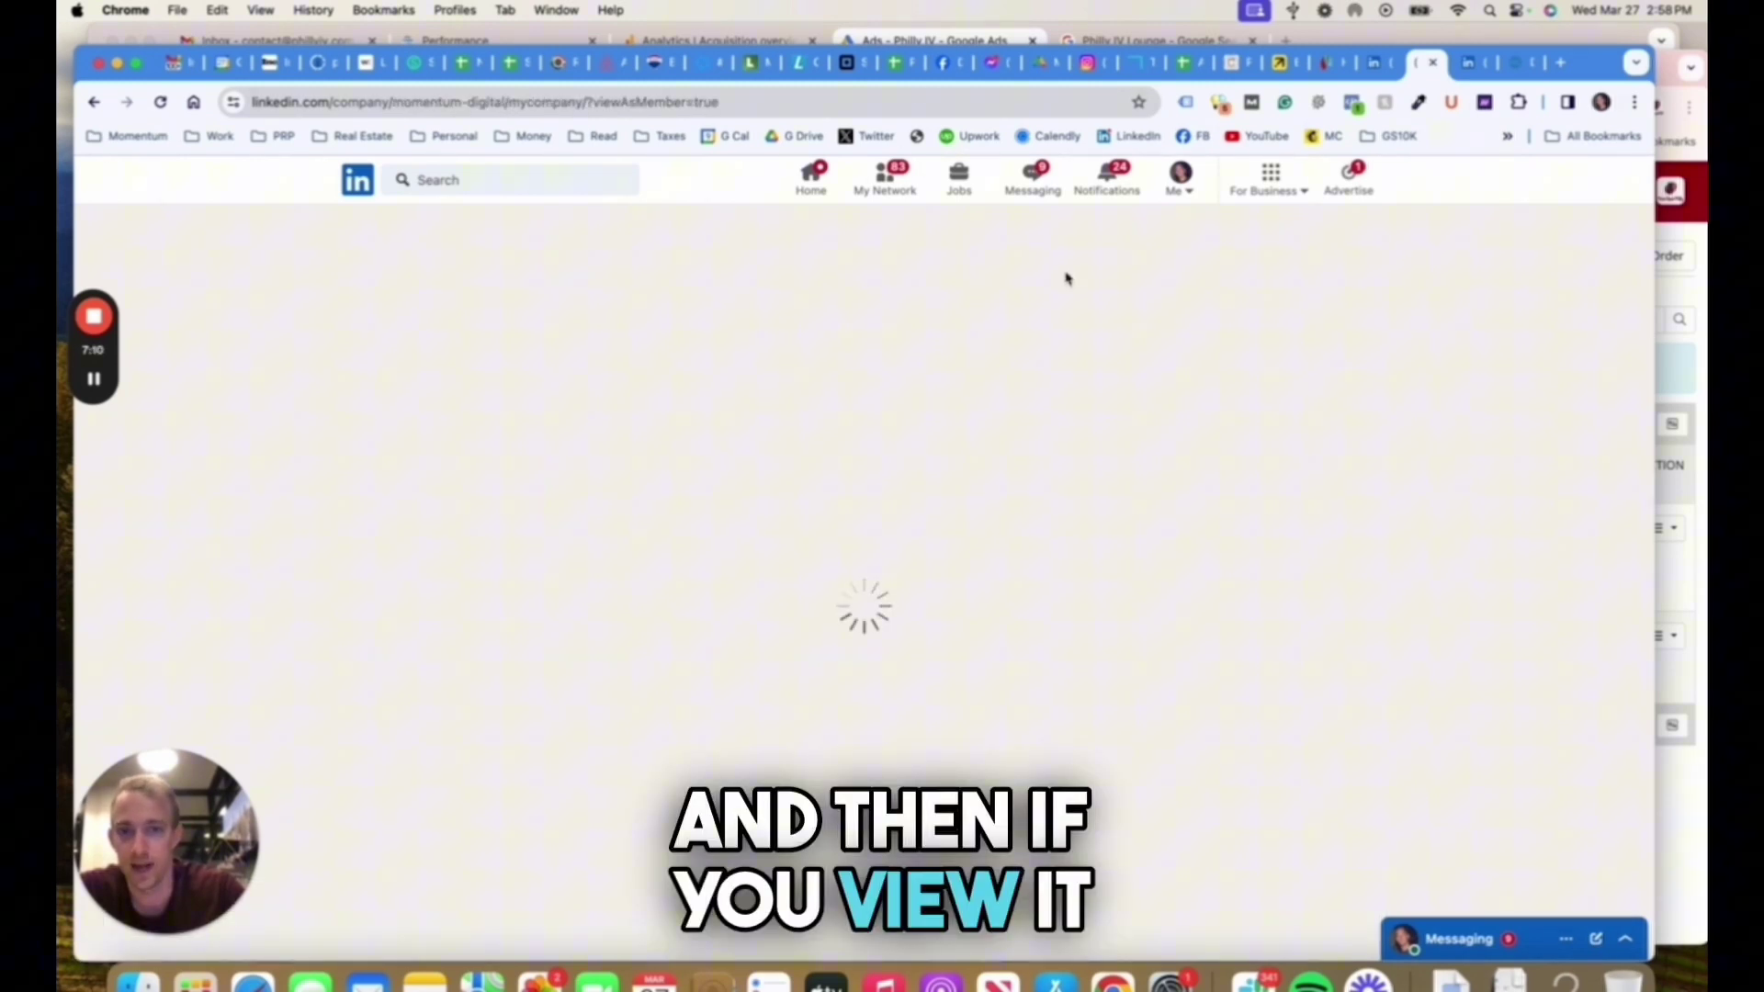
pyautogui.scroll(-6, 882, 350)
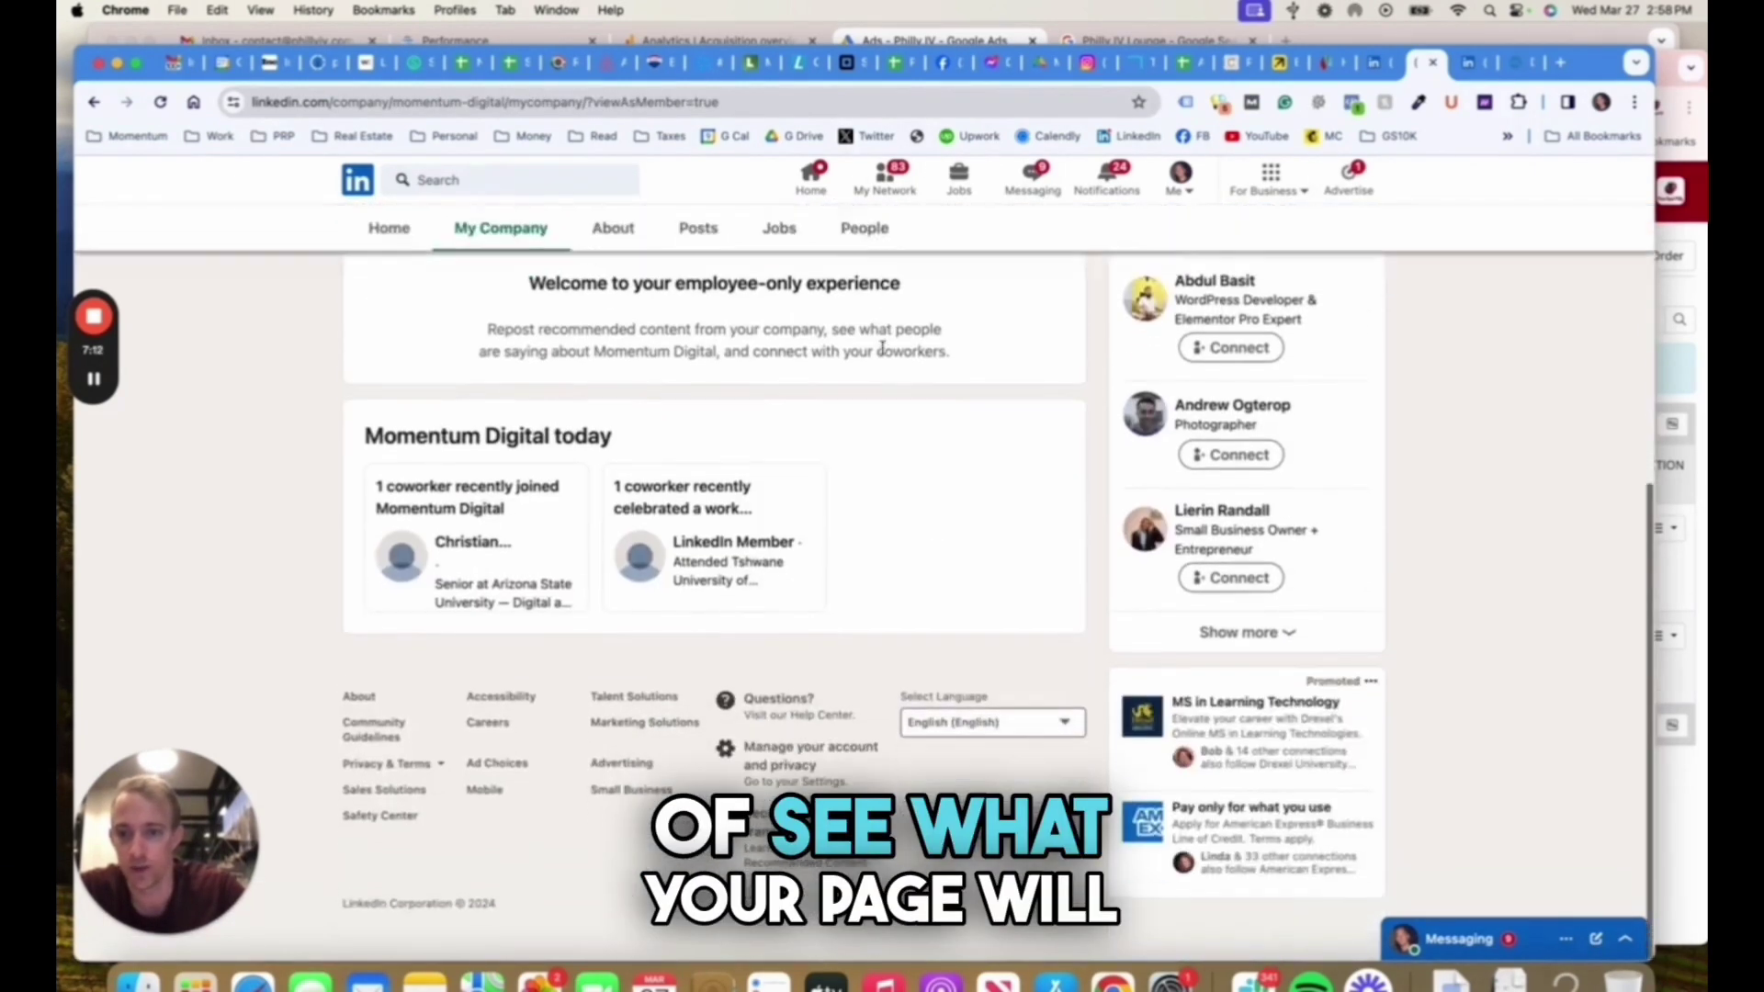
pyautogui.scroll(5, 882, 348)
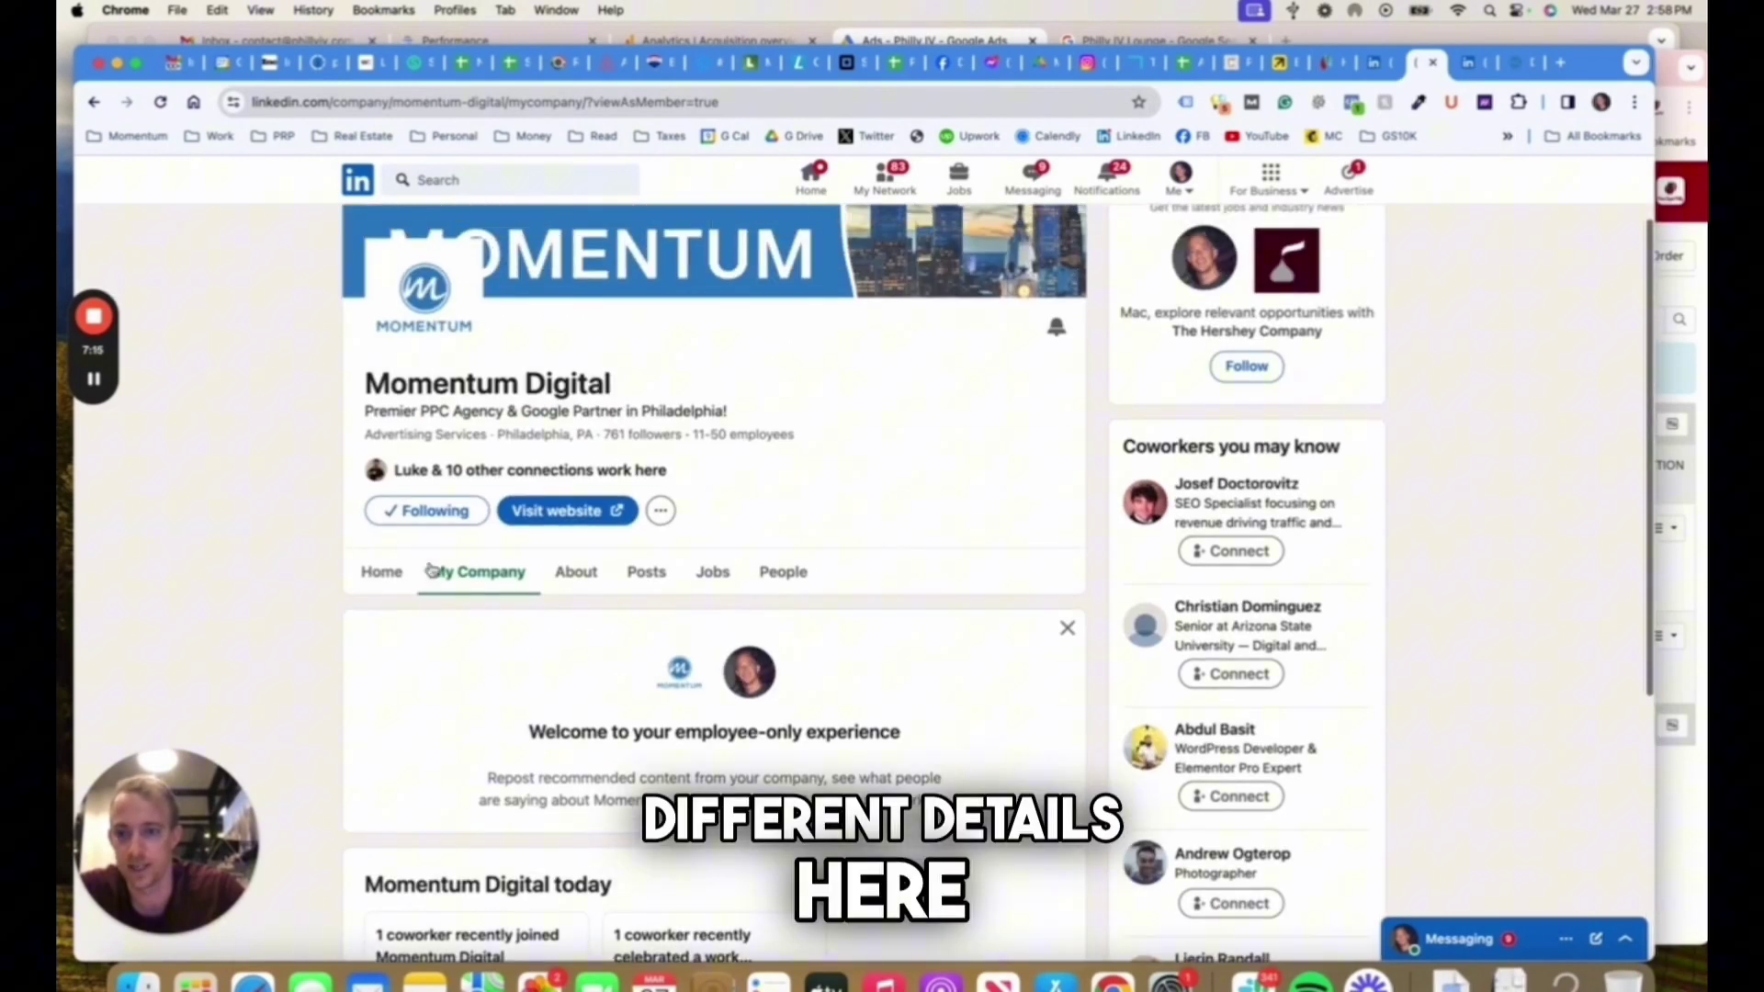
pyautogui.click(381, 571)
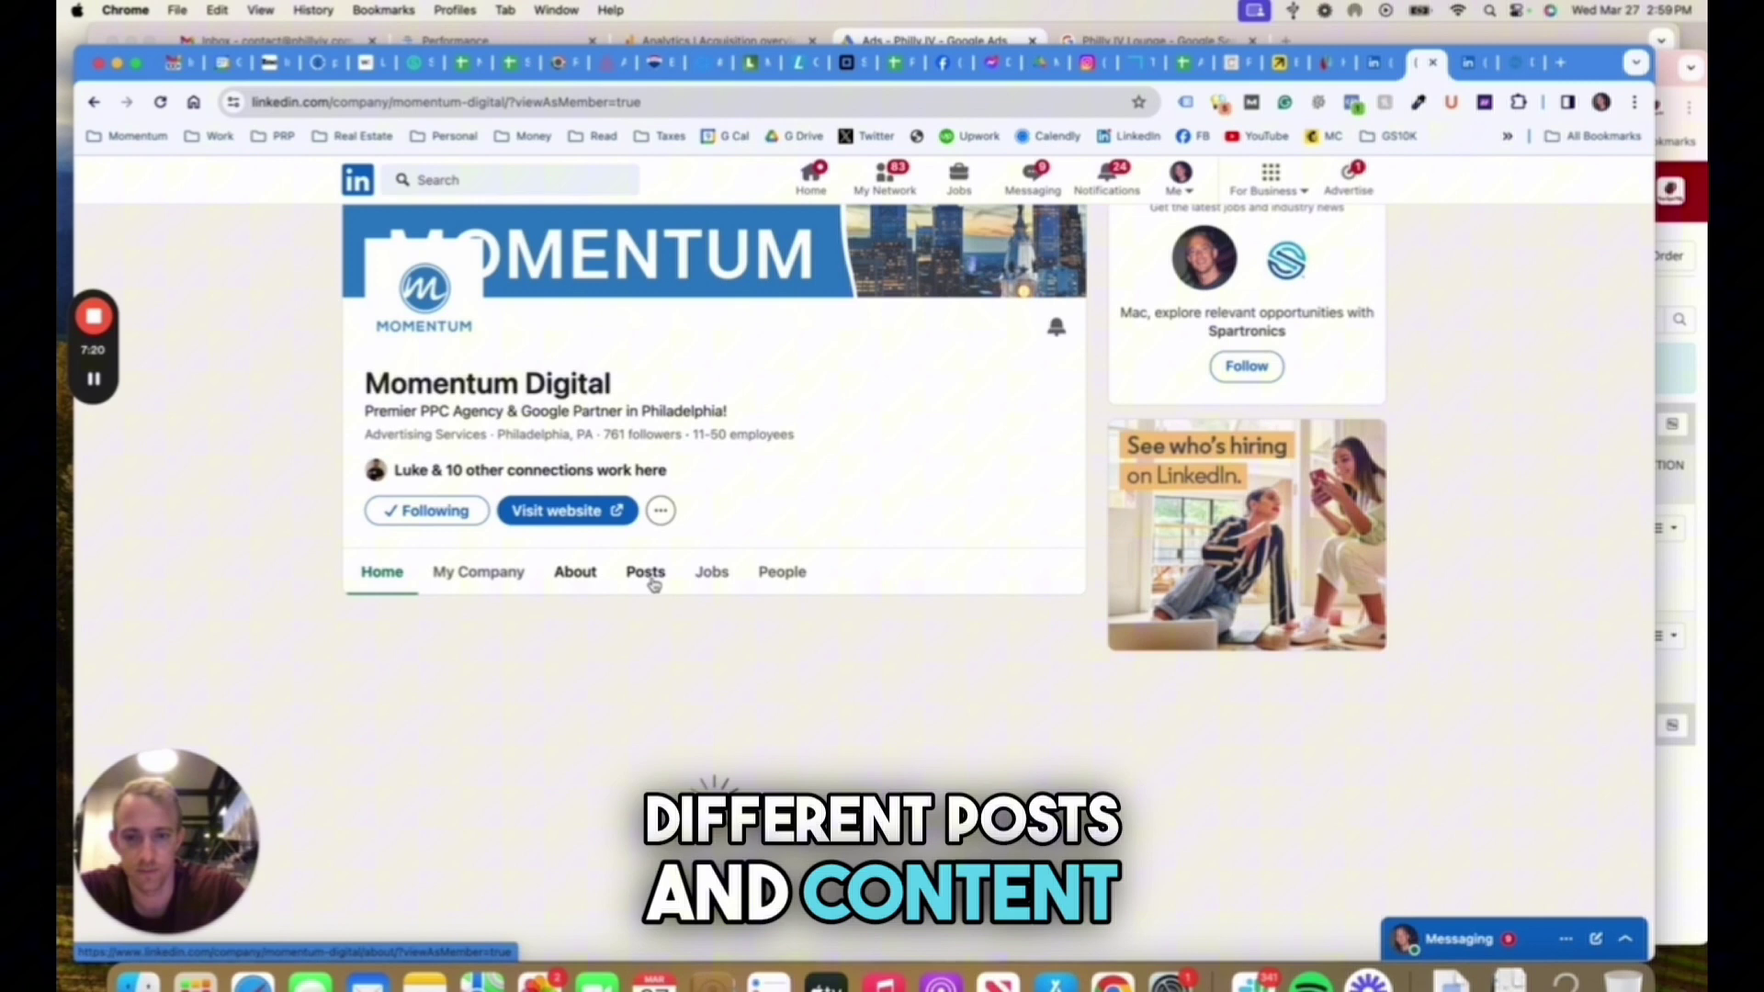
pyautogui.click(713, 573)
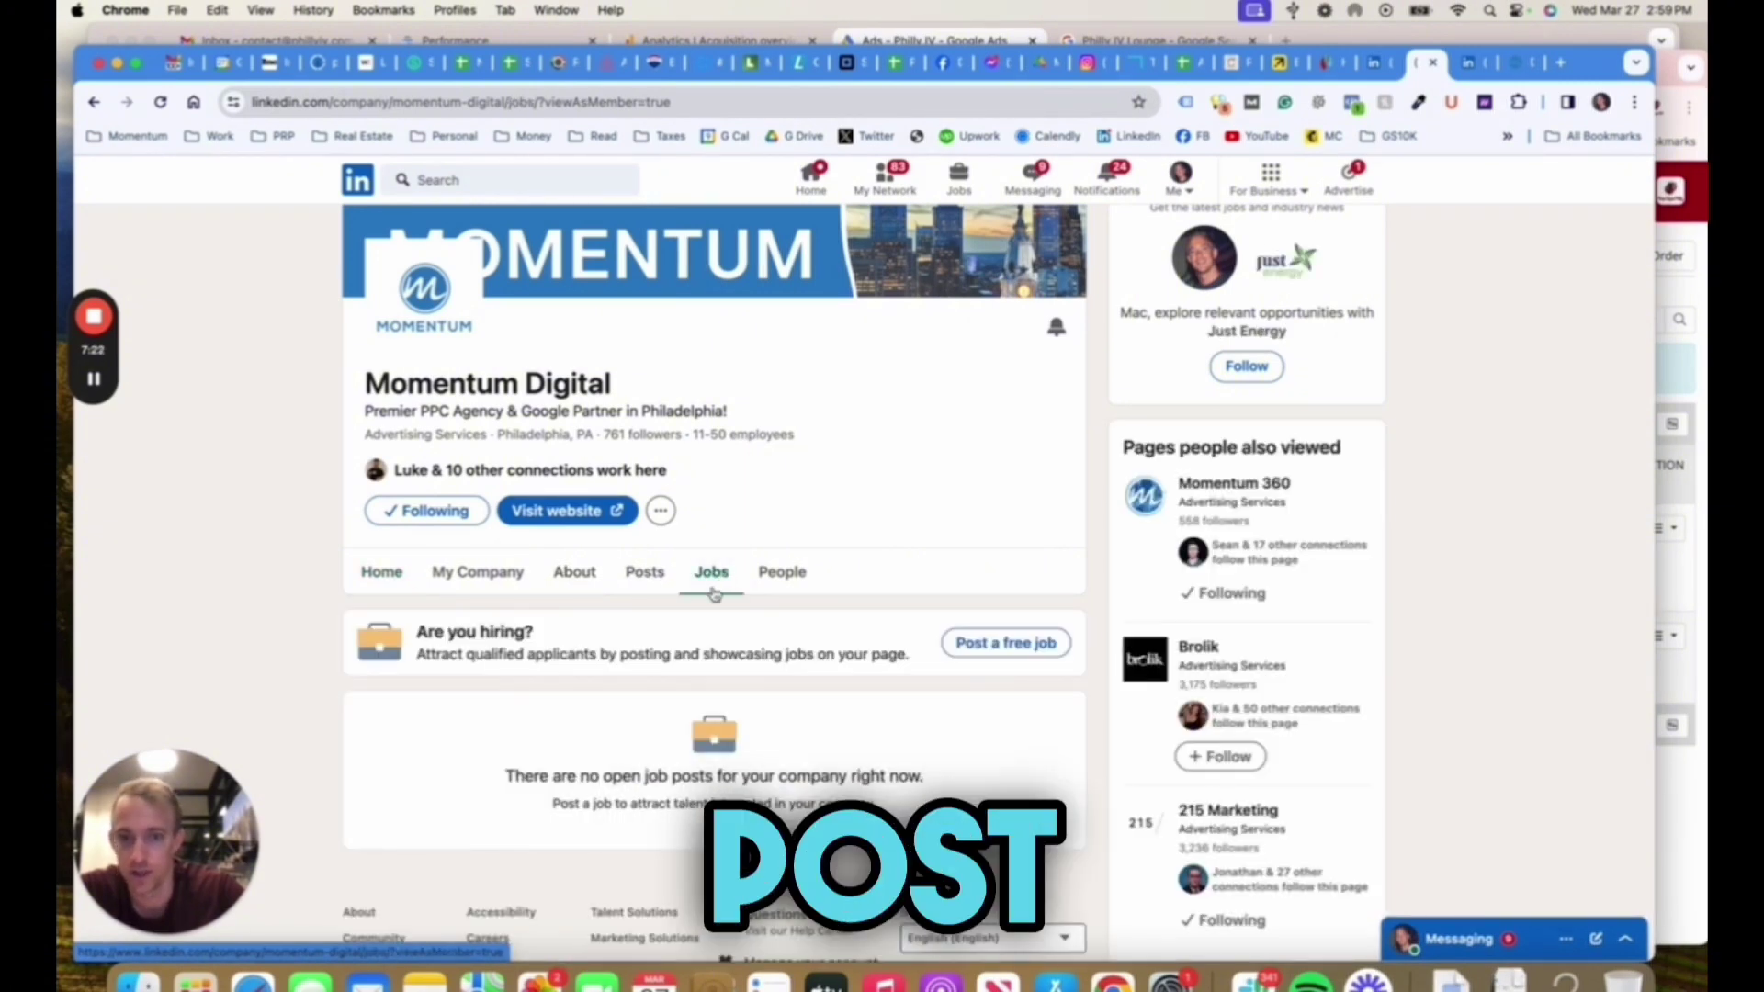
pyautogui.click(785, 563)
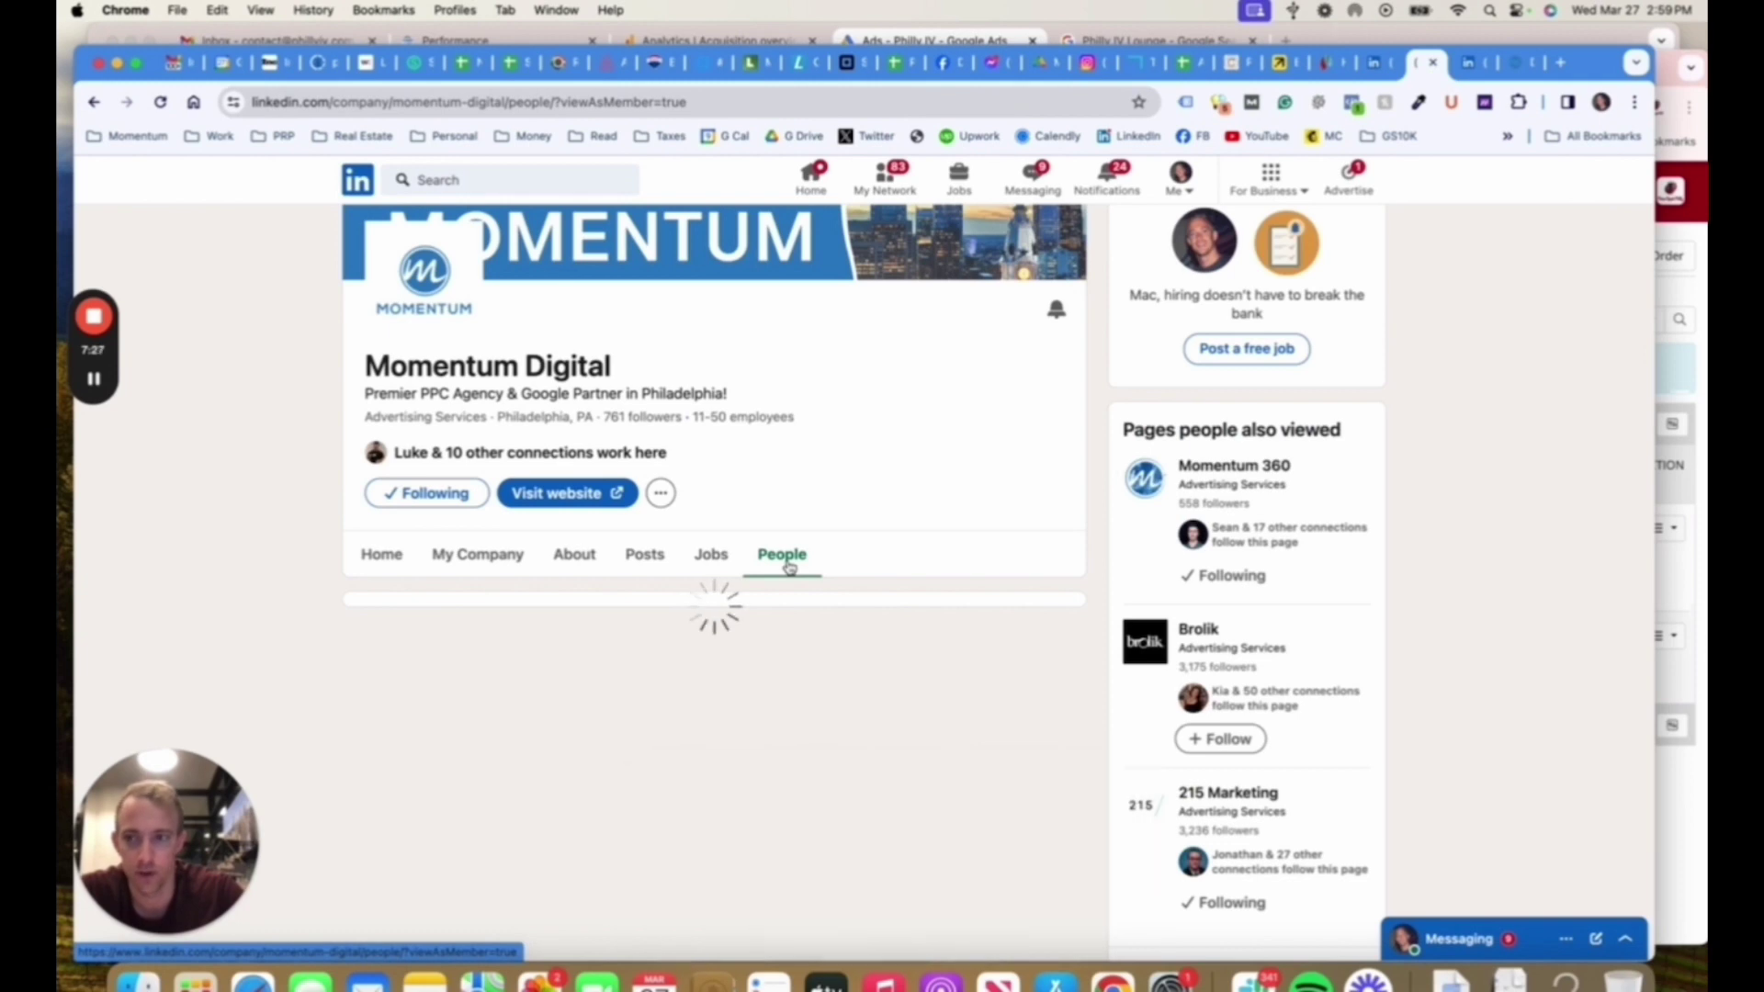
pyautogui.scroll(-2, 789, 567)
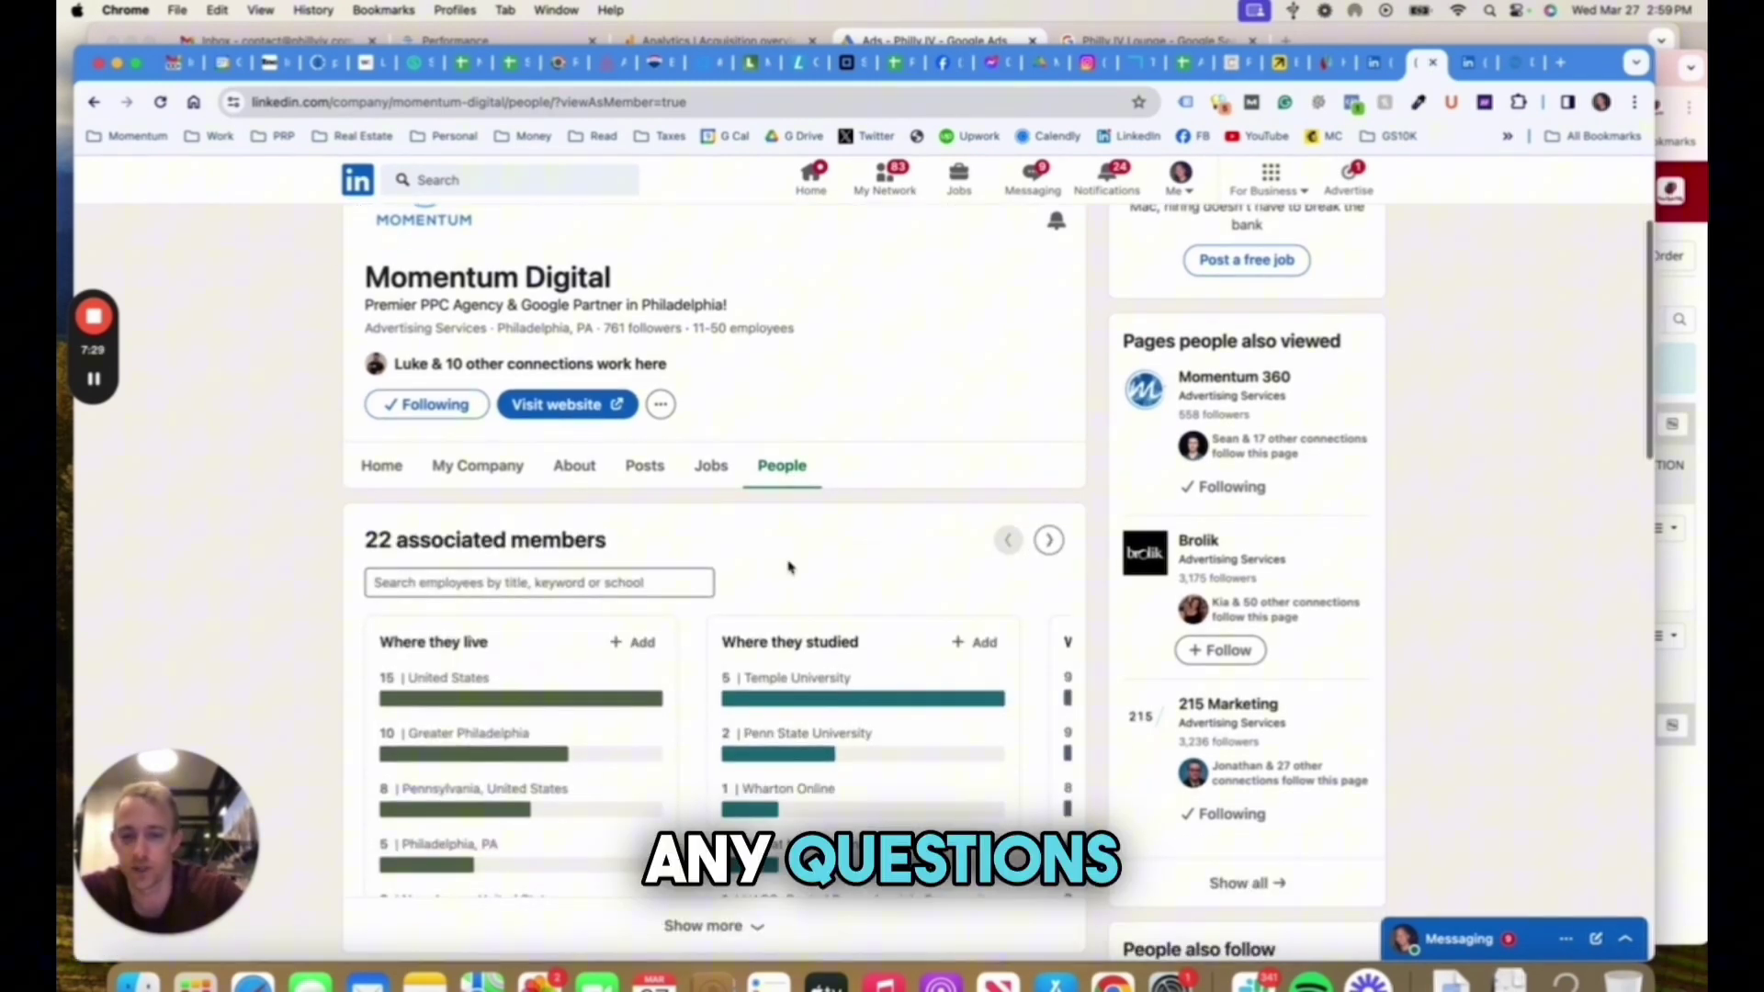